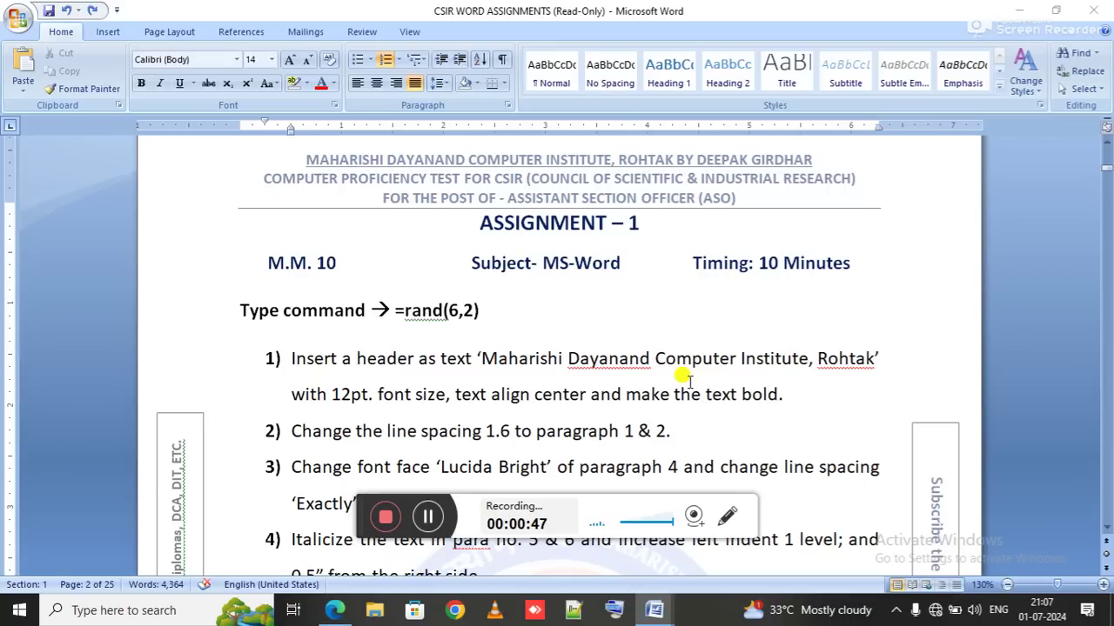
Step: Read through the Assignment 1 tasks, from the sample-text command line to the margin task at the end
click(591, 318)
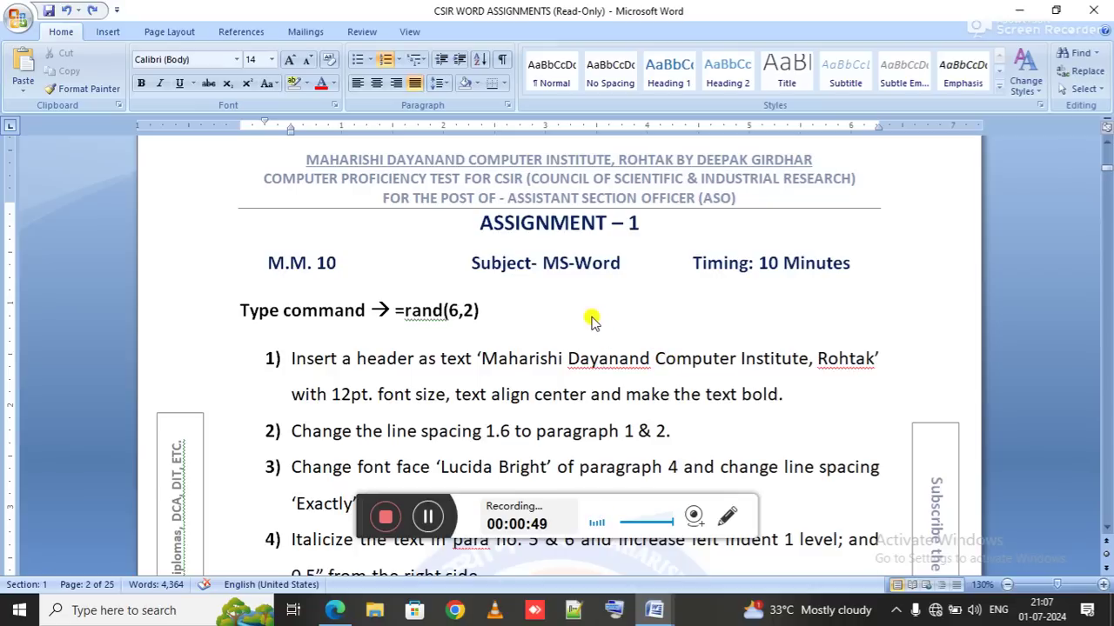
scroll(591, 320, down, 6)
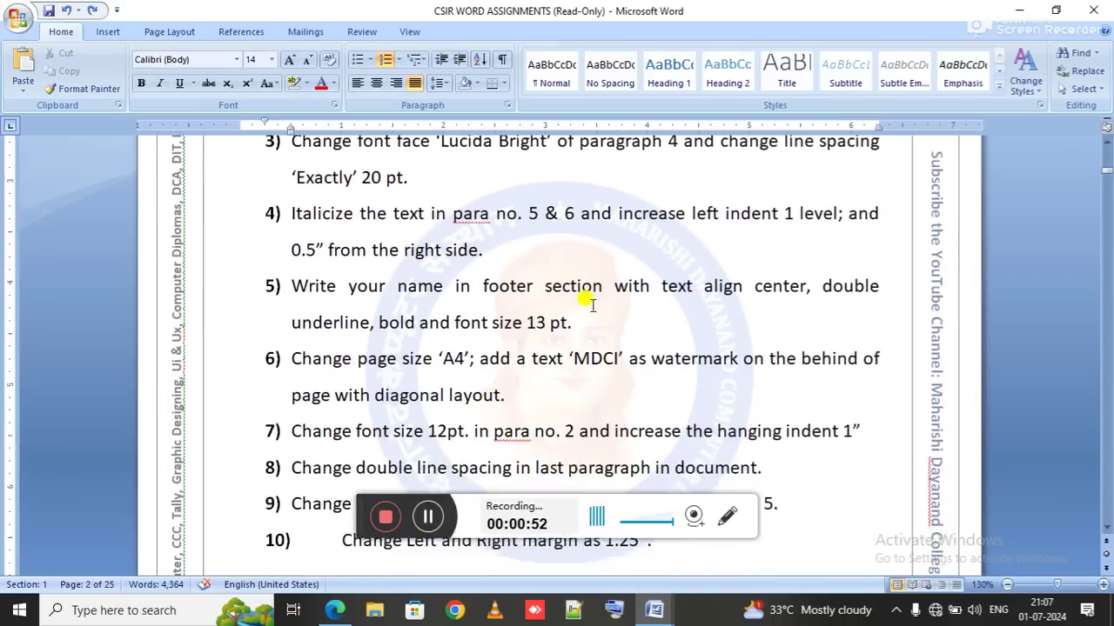
scroll(592, 302, down, 2)
scroll(592, 303, up, 5)
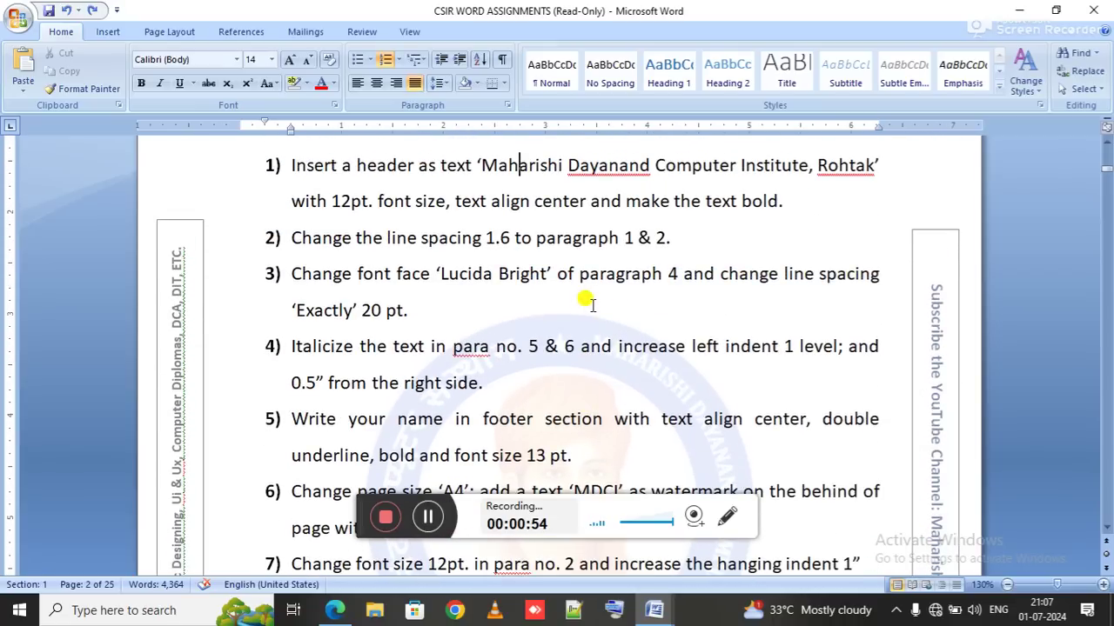
scroll(592, 305, up, 4)
scroll(588, 300, down, 1)
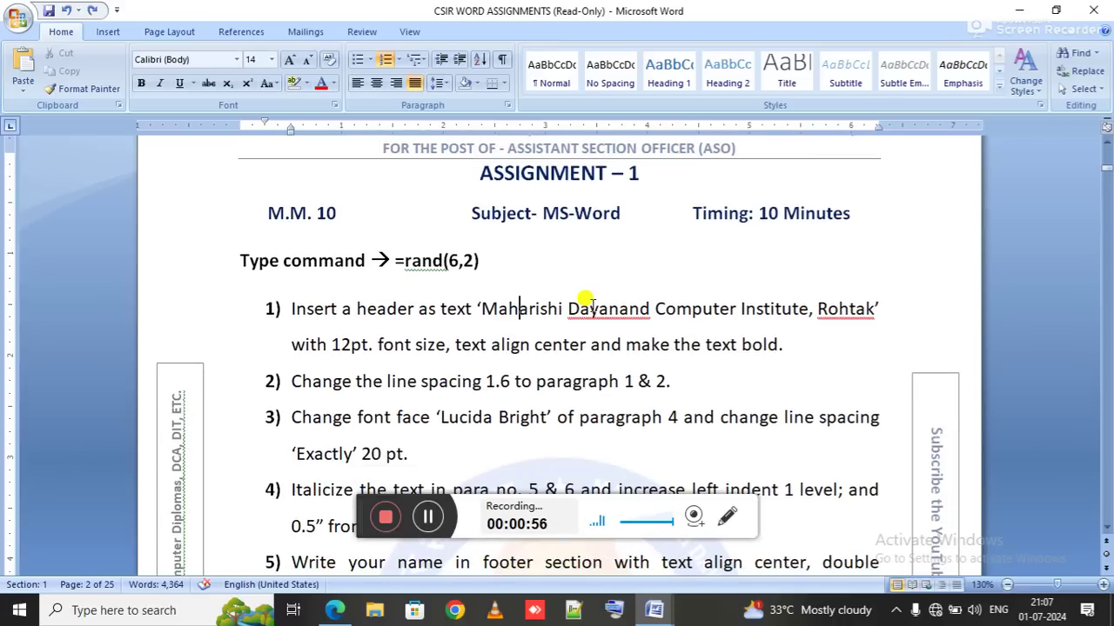
drag(856, 212, 259, 229)
click(345, 277)
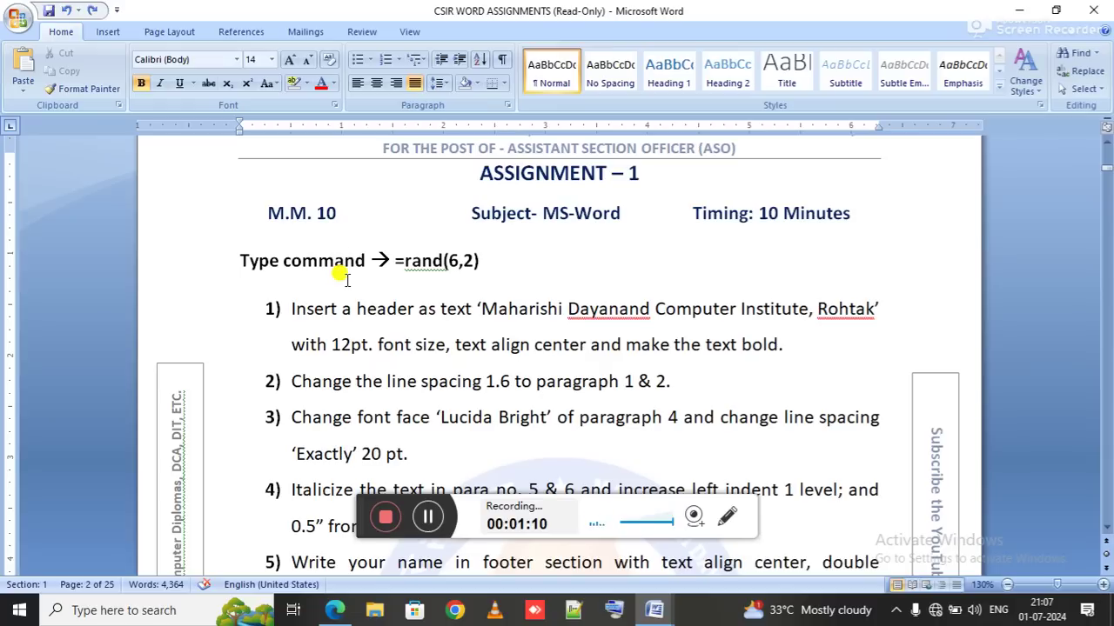
click(384, 308)
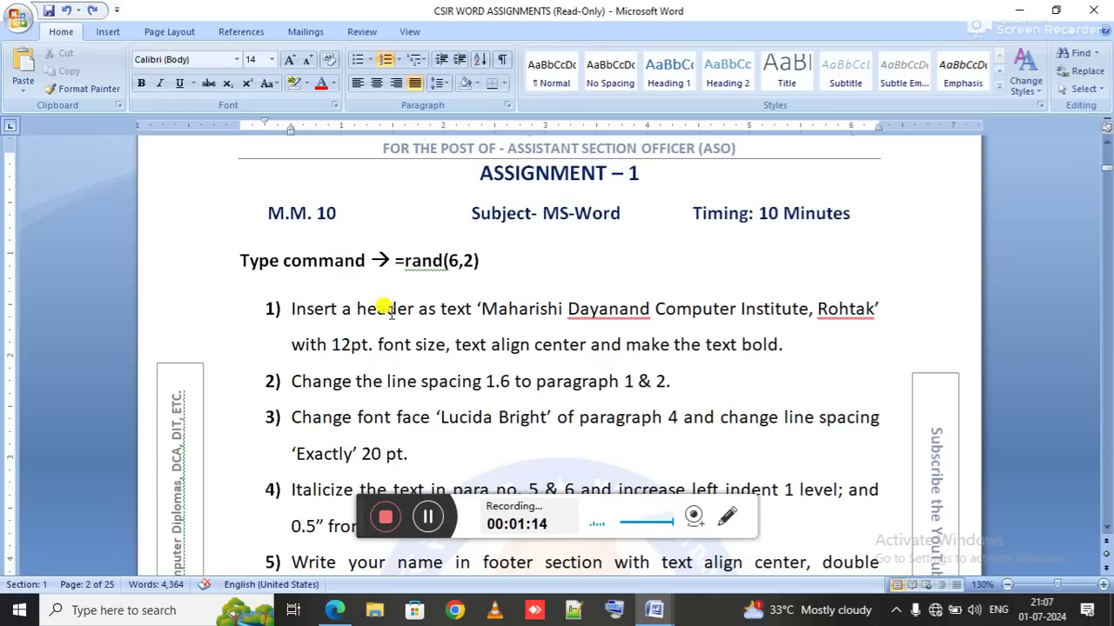
drag(493, 265, 241, 273)
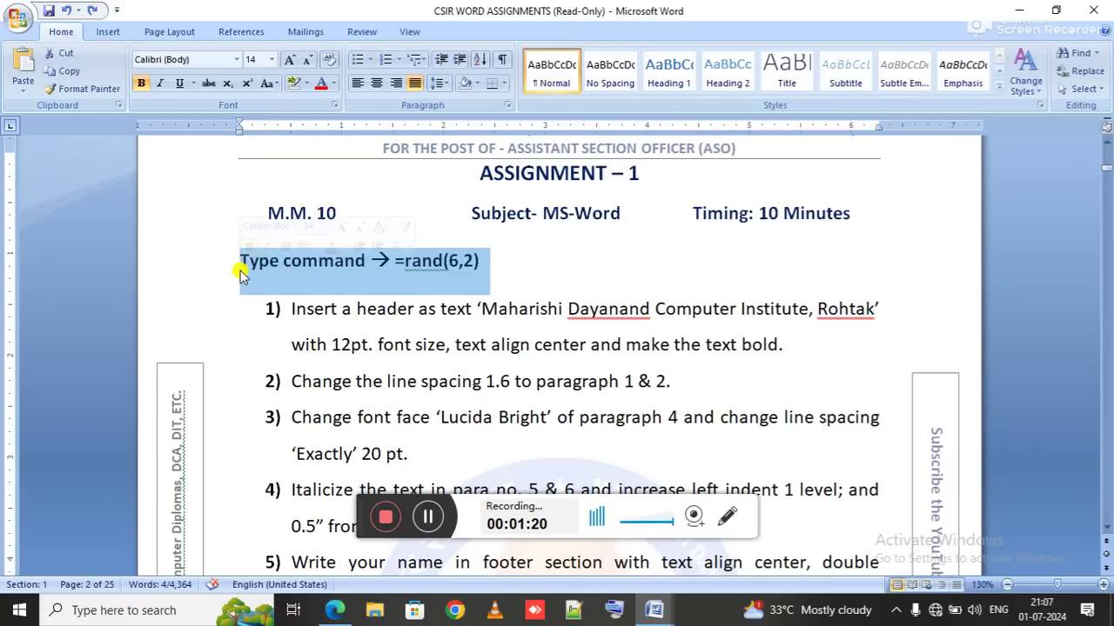
click(241, 265)
scroll(468, 393, down, 4)
scroll(467, 393, down, 2)
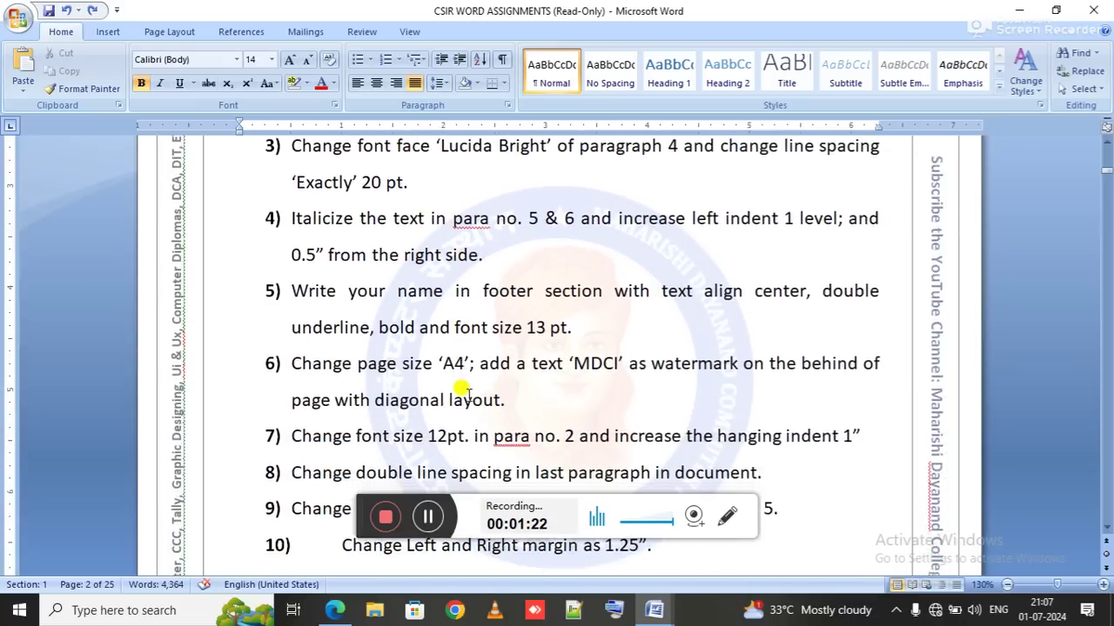
scroll(435, 383, up, 5)
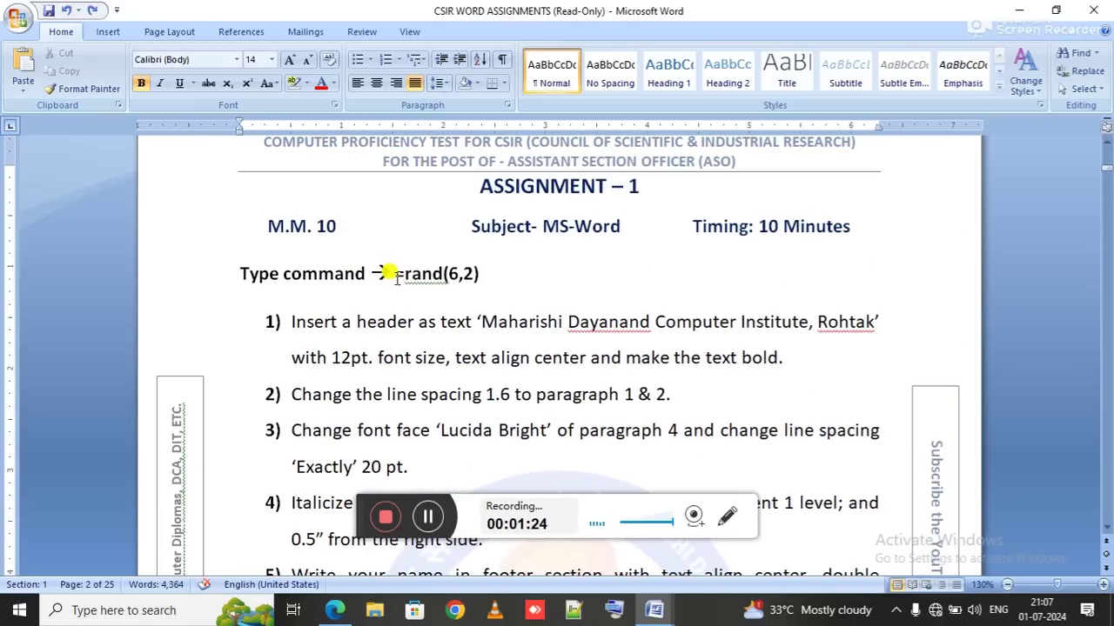
drag(390, 273, 481, 280)
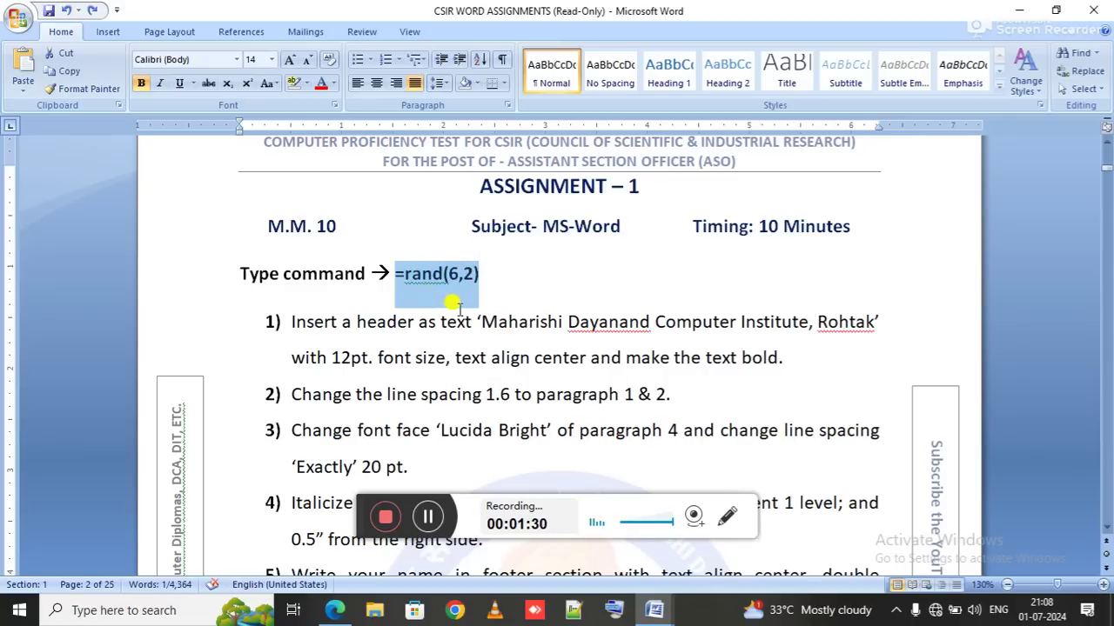
Step: Switch to Document2 and generate the default sample paragraphs with =rand()
key(alt+Tab)
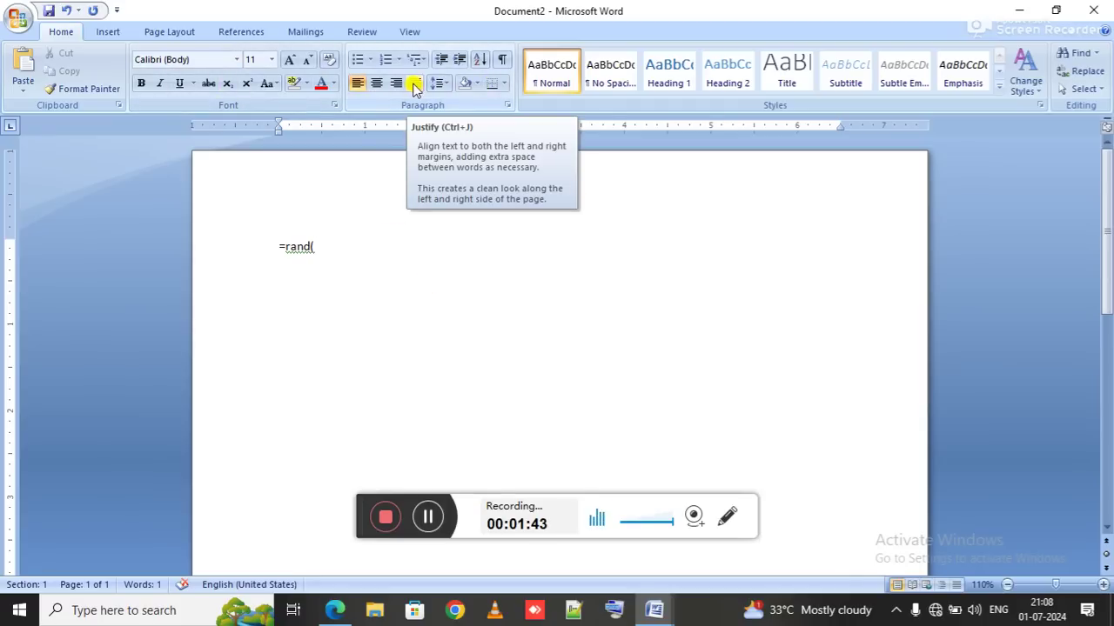
text())
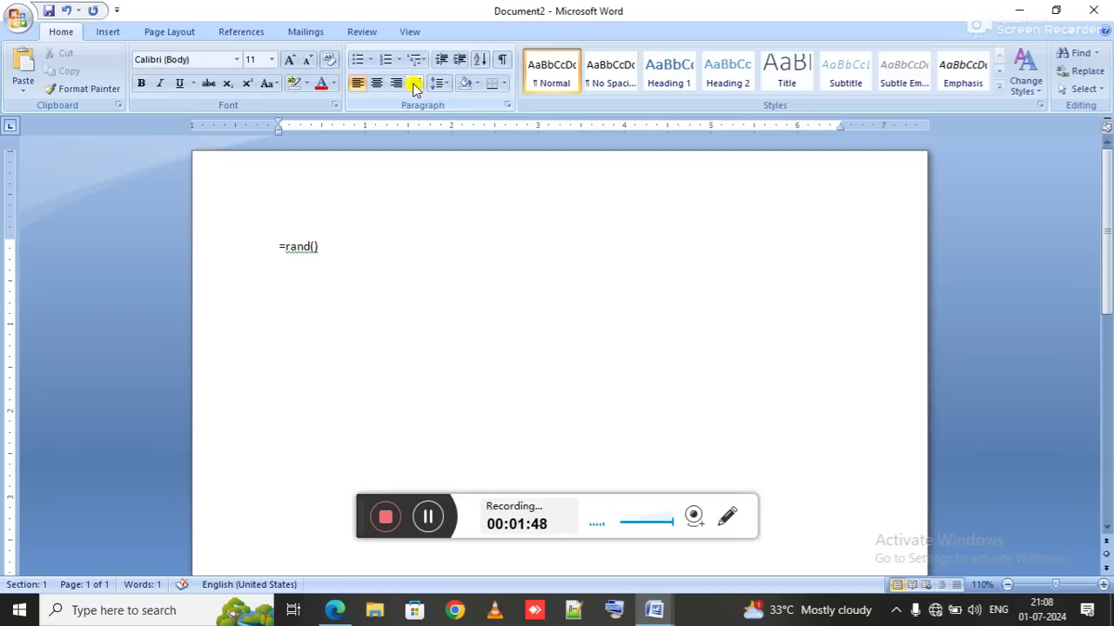
key(Return)
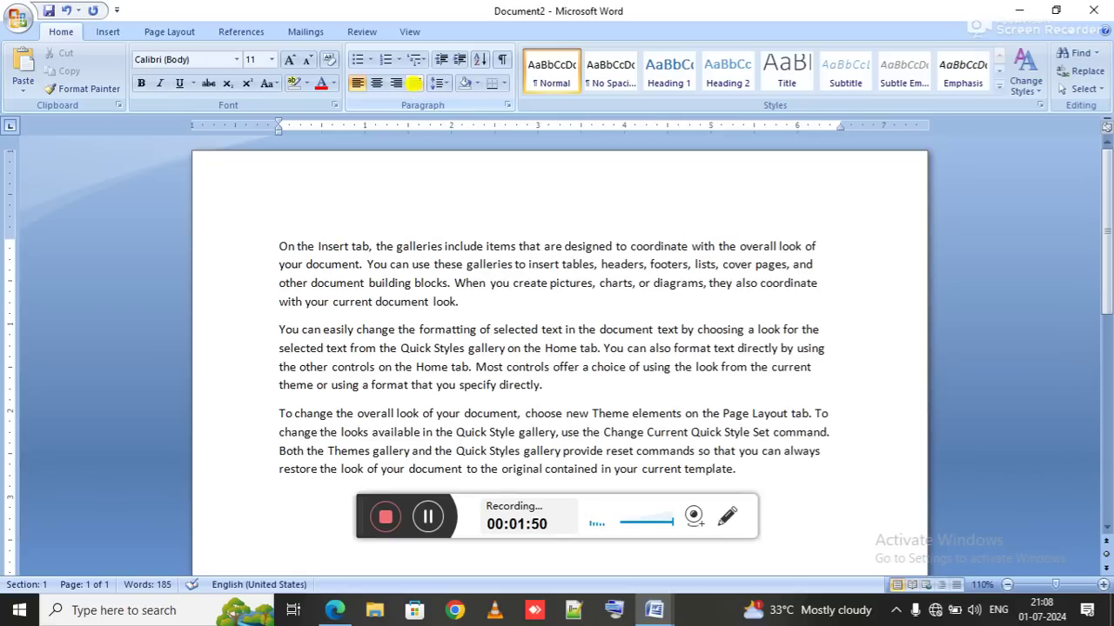
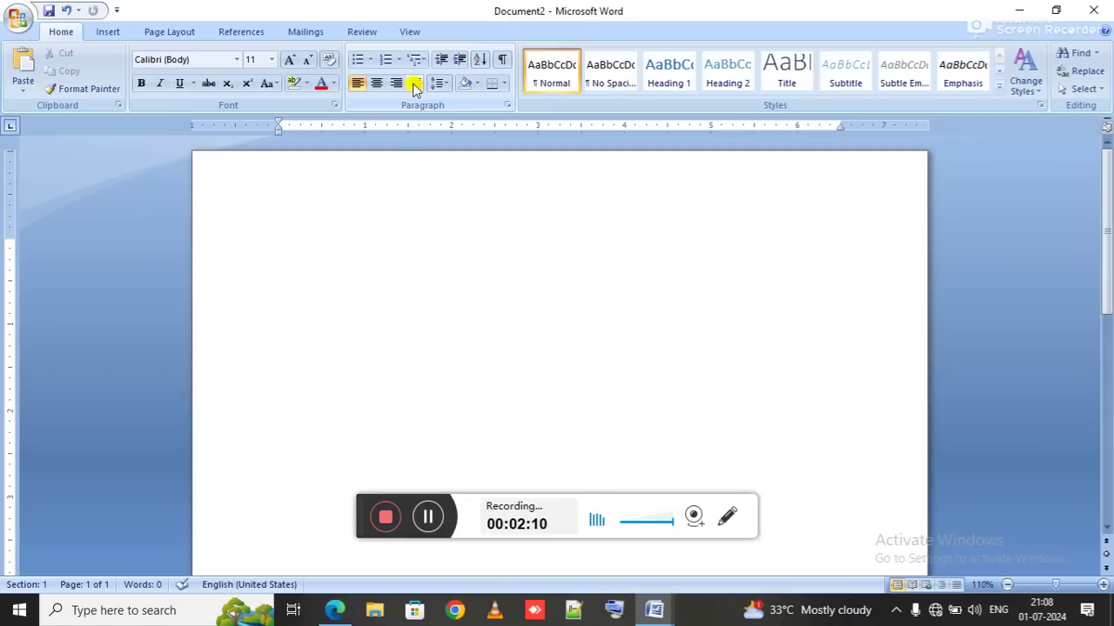
Step: Generate six sample paragraphs of two sentences each with =rand(6,2) and return to the start of the document
text(=rand(6,2)
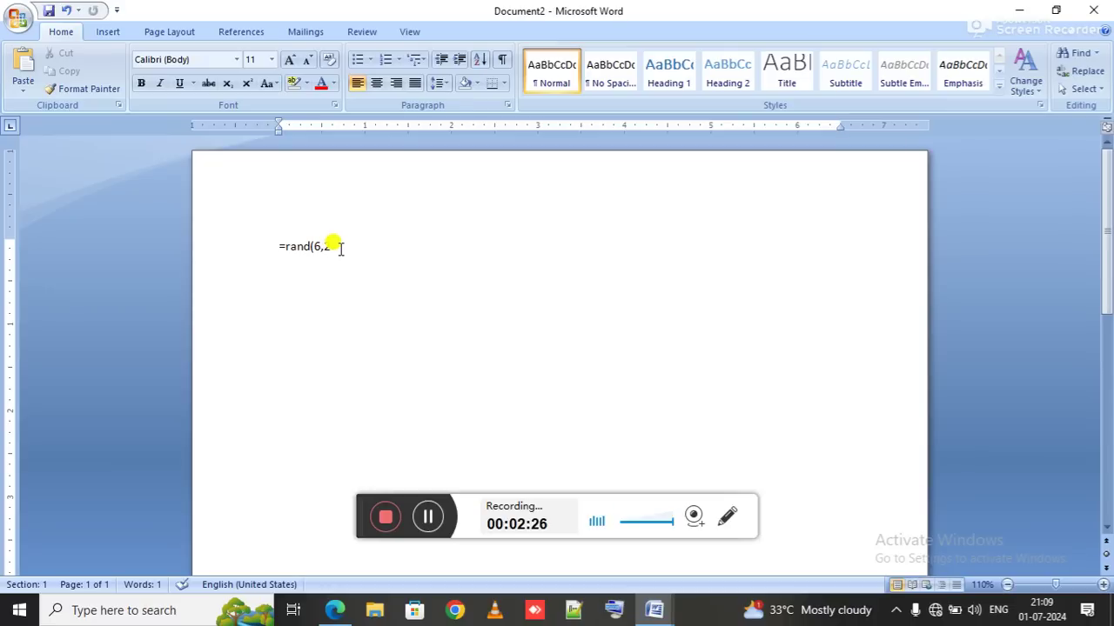
text())
key(Return)
key(ctrl+Home)
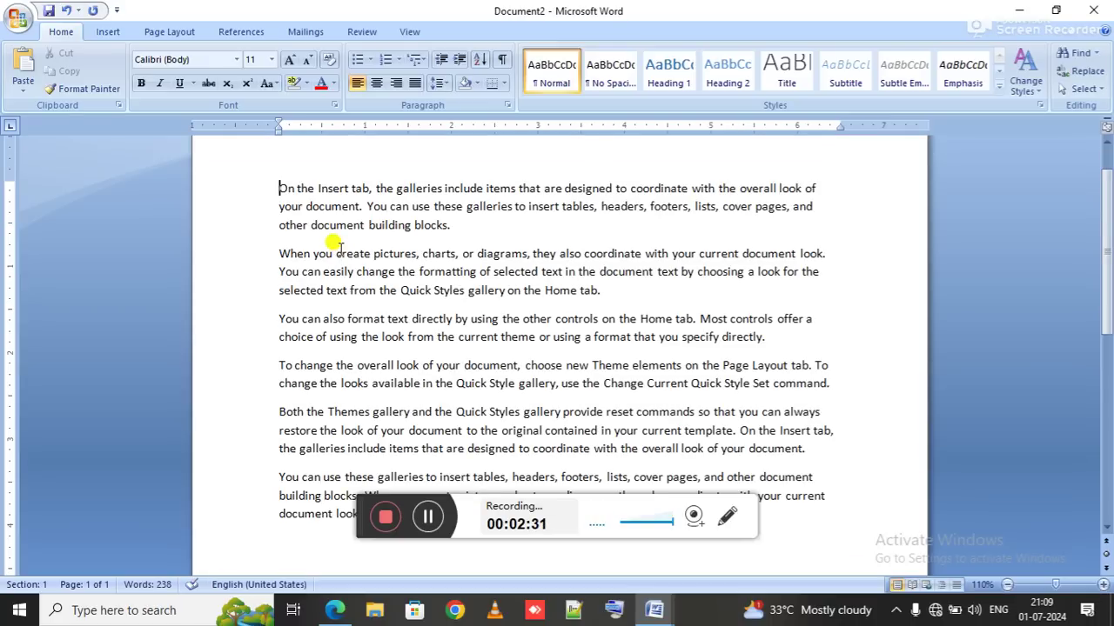
key(Return)
key(Return)
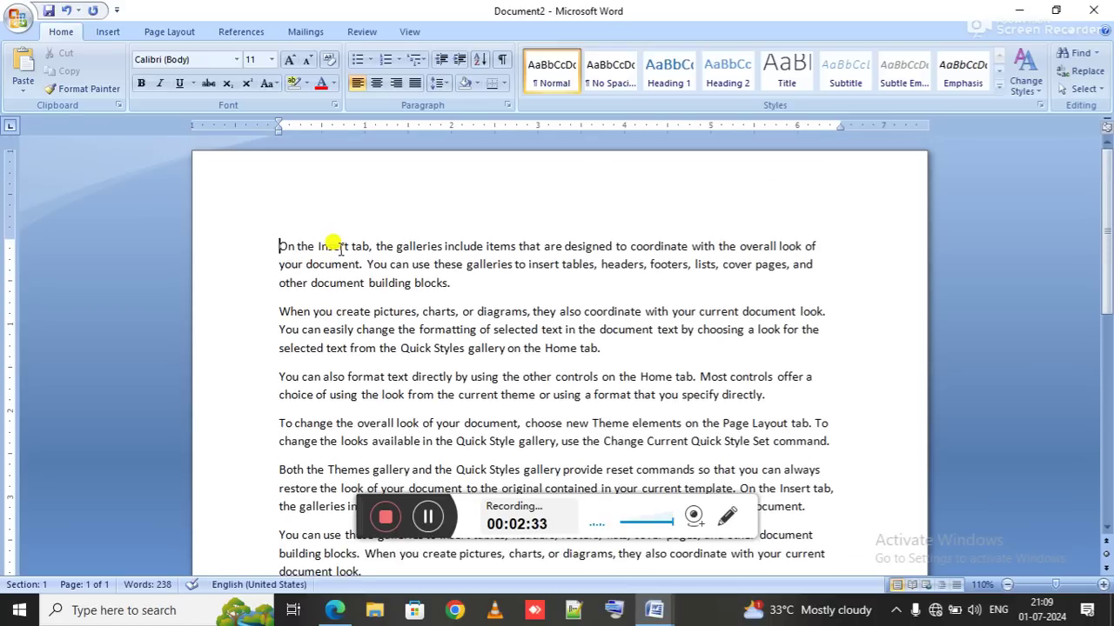
Step: Review task 1 in CSIR WORD ASSIGNMENTS and copy its header text 'Maharishi Dayanand Computer Institute, Rohtak'
key(alt+Tab)
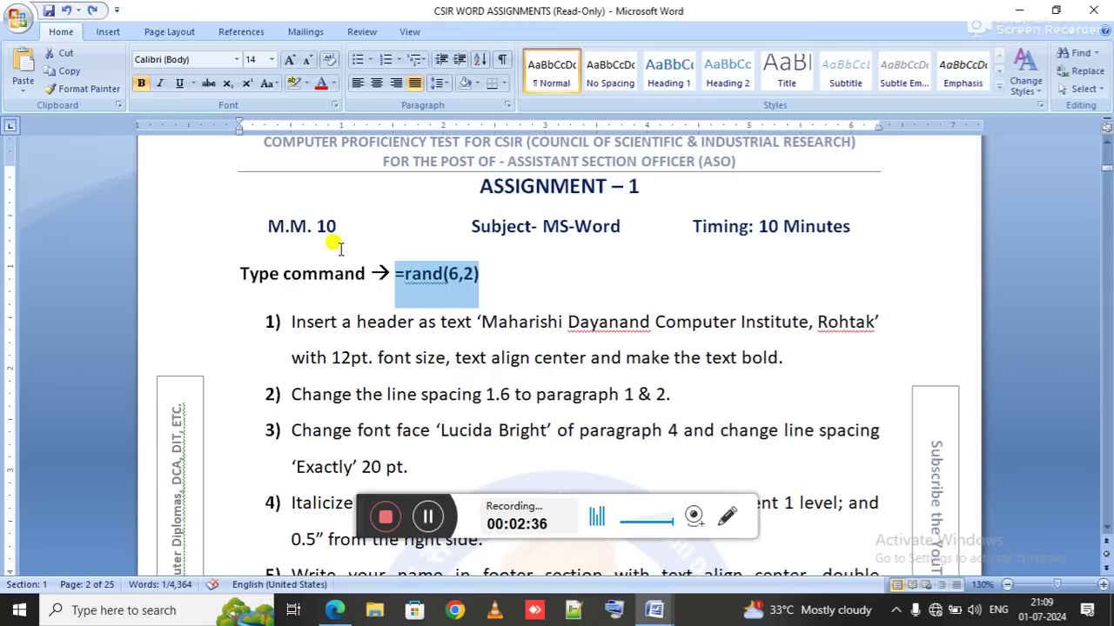
key(Right)
key(Right)
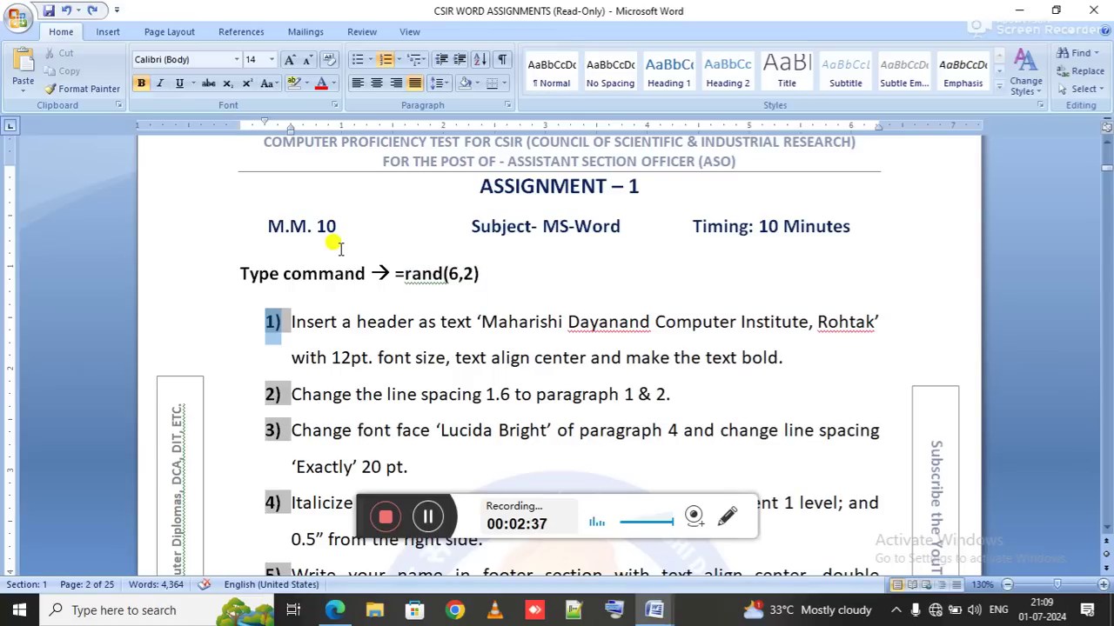
click(325, 324)
drag(339, 323, 861, 326)
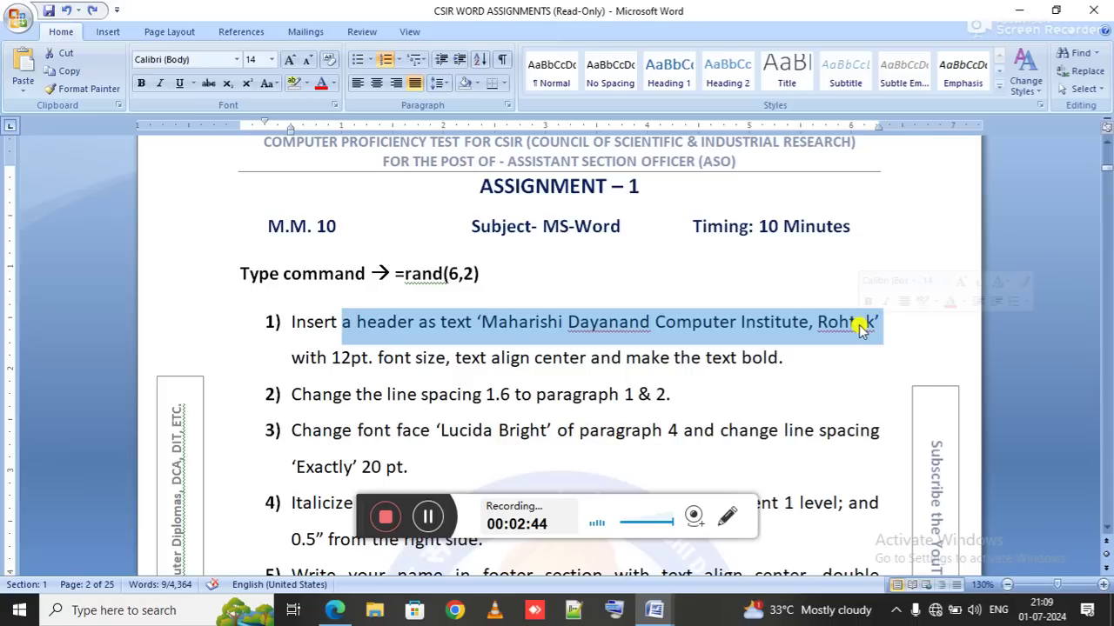
click(441, 323)
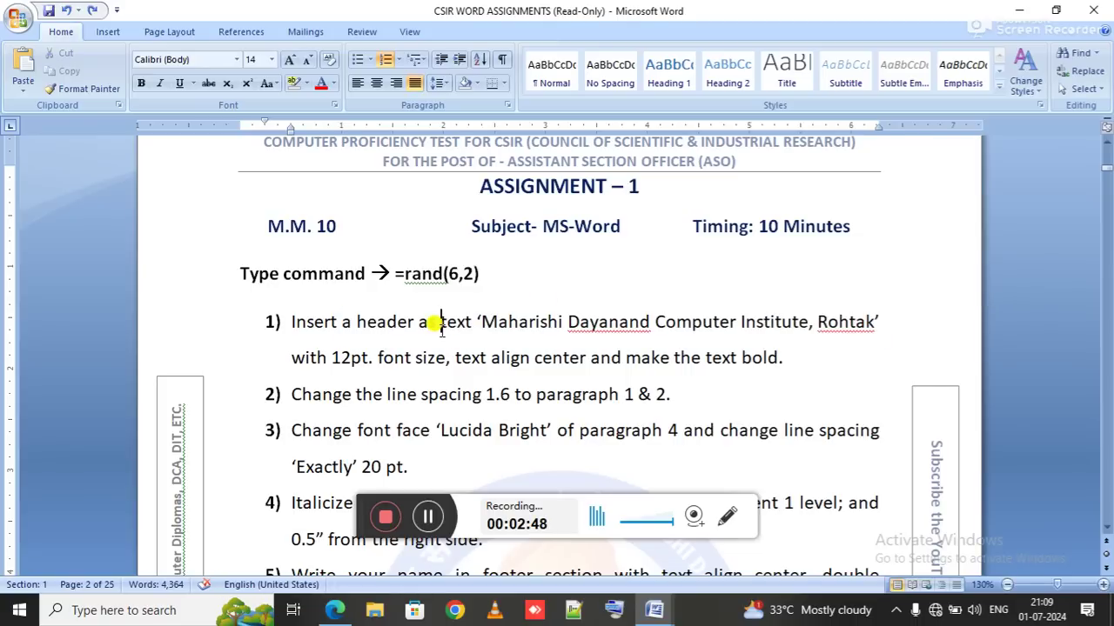
drag(293, 356, 755, 366)
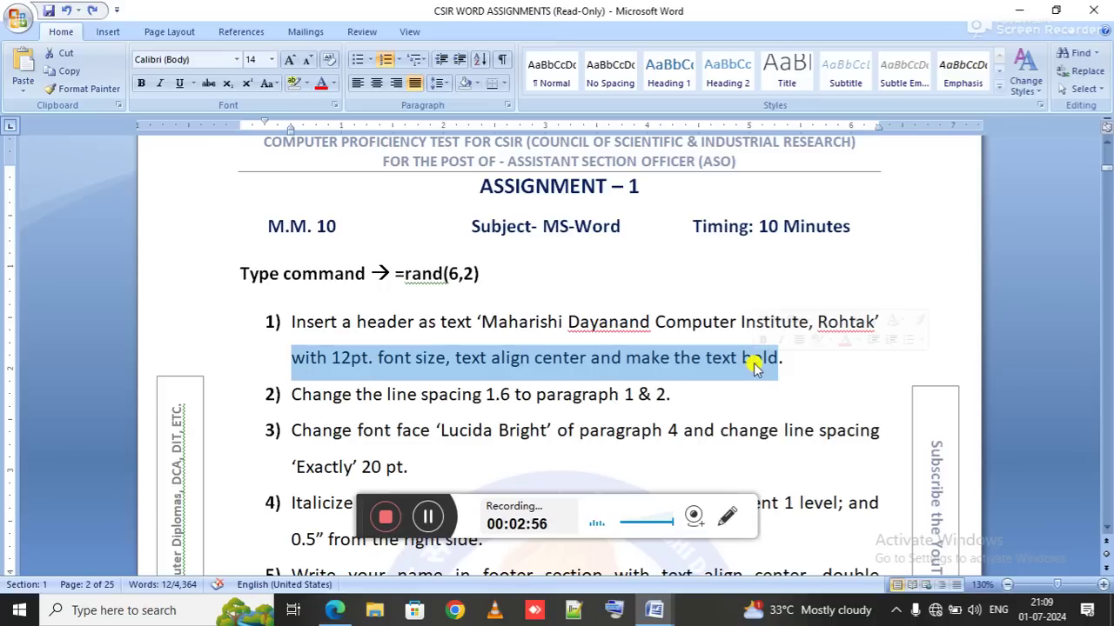
drag(481, 321, 866, 324)
key(ctrl+c)
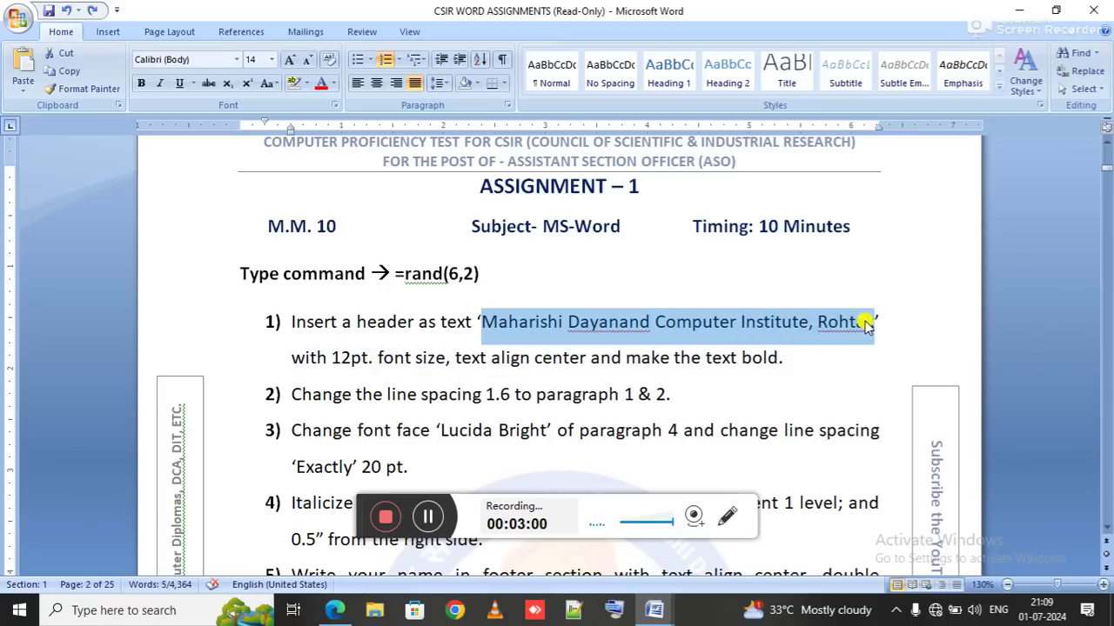
Step: Switch to Document2, insert a Blank header and replace its placeholder with the copied text 'Maharishi Dayanand Computer Institute, Rohtak'
key(alt+Tab)
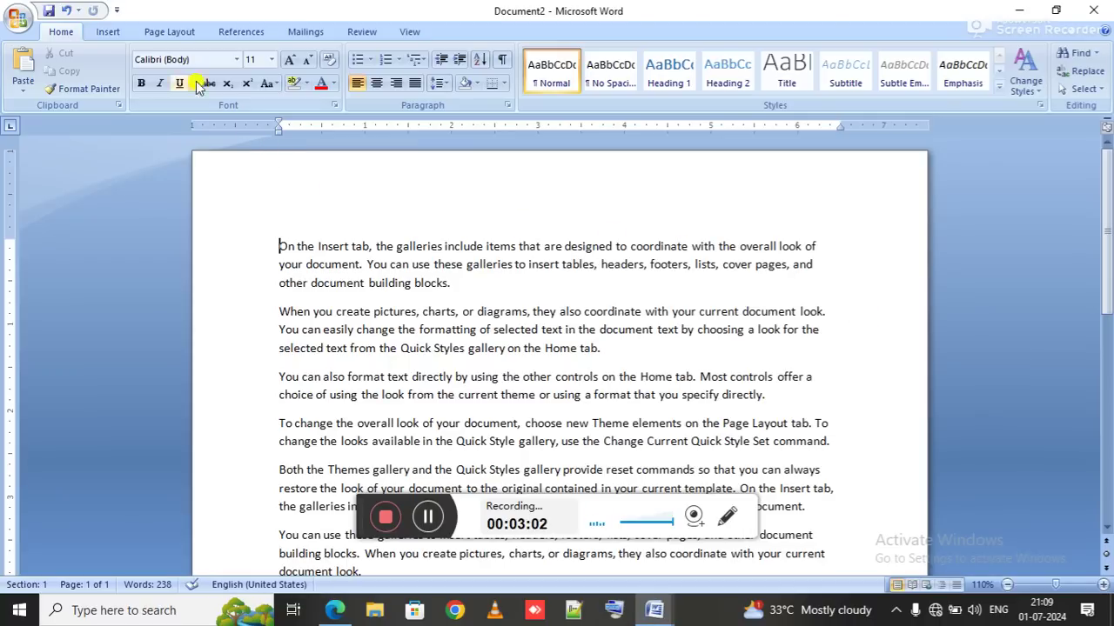
click(109, 33)
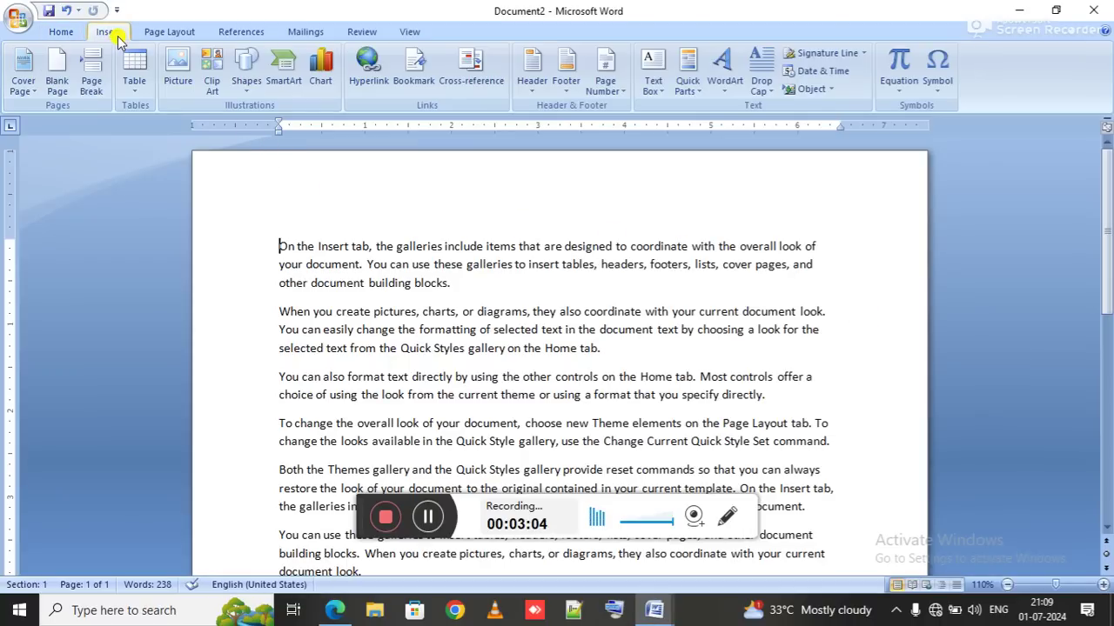
click(526, 90)
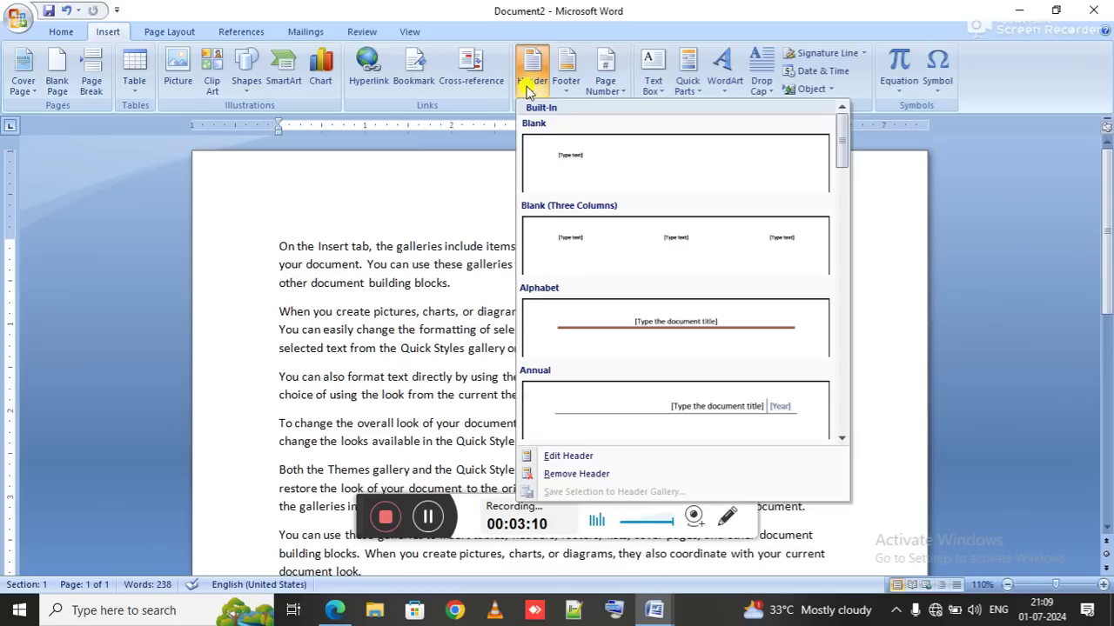
click(583, 143)
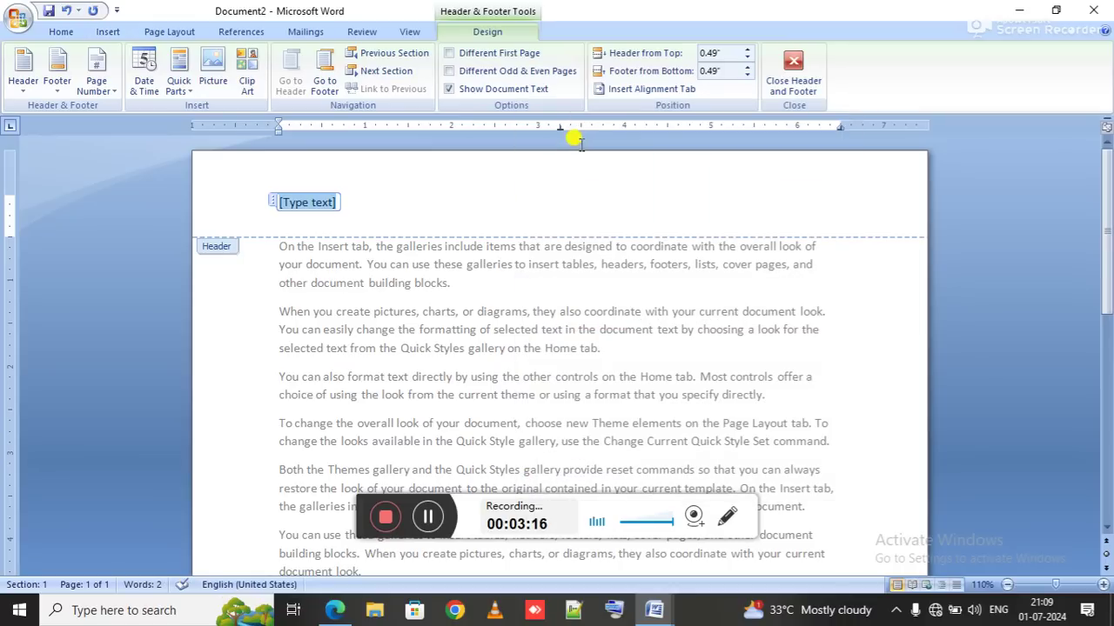
key(ctrl+v)
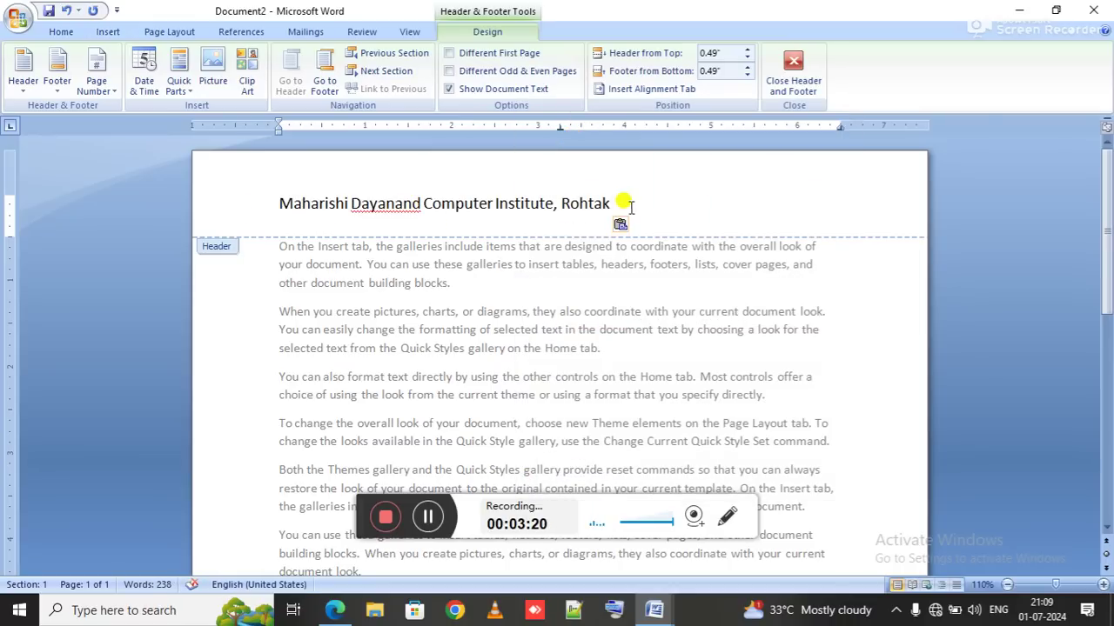
Step: Format the header text as centered, bold and 12 pt
drag(622, 203, 308, 184)
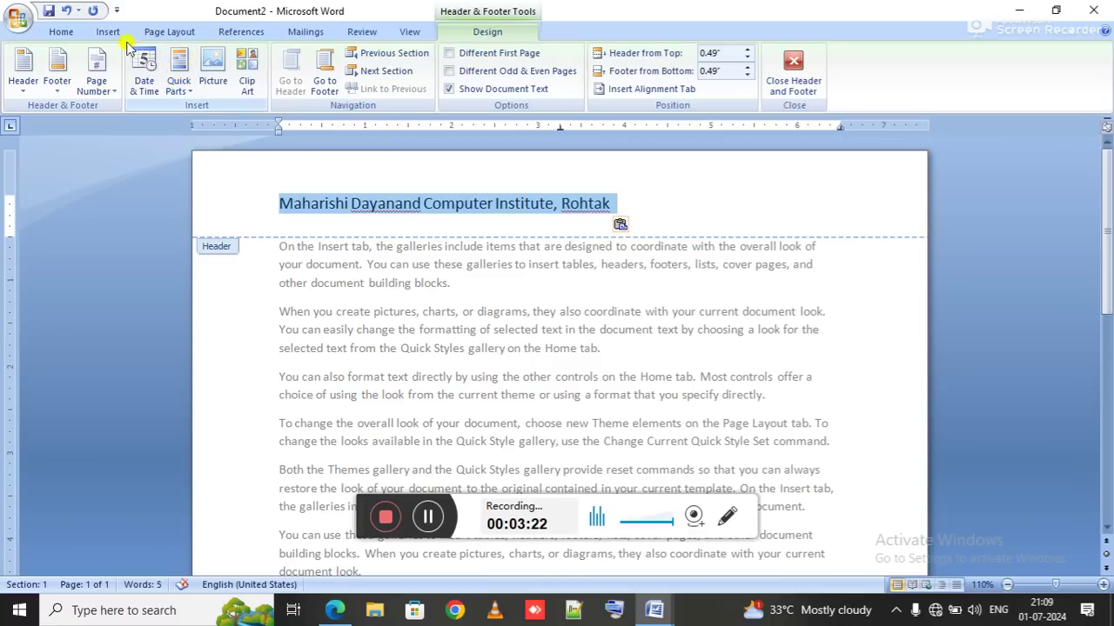
click(70, 35)
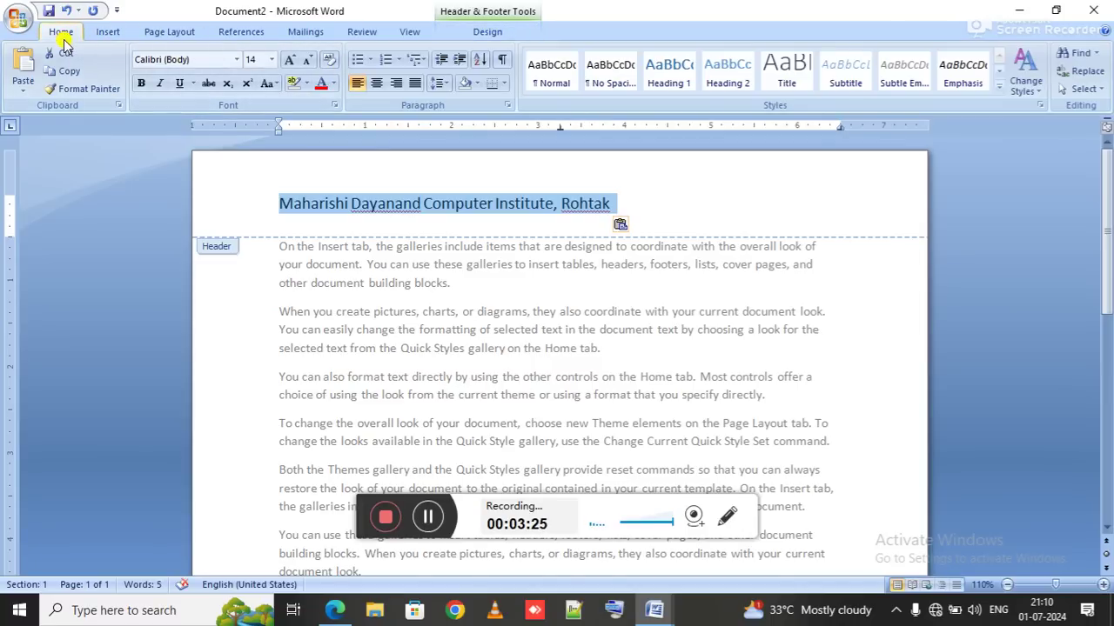
click(377, 83)
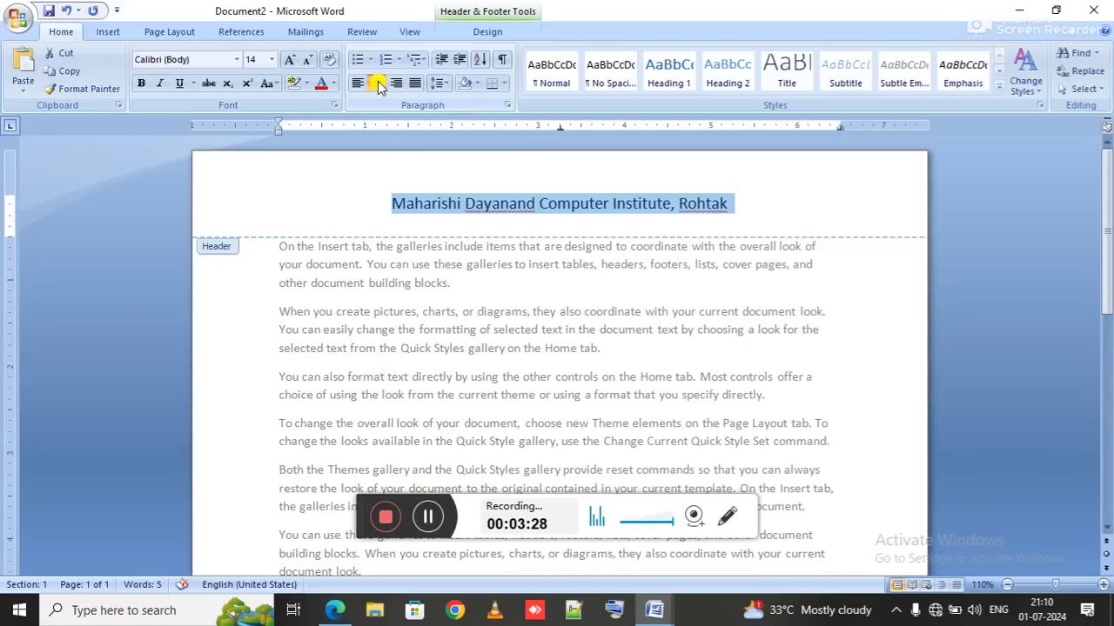
click(141, 83)
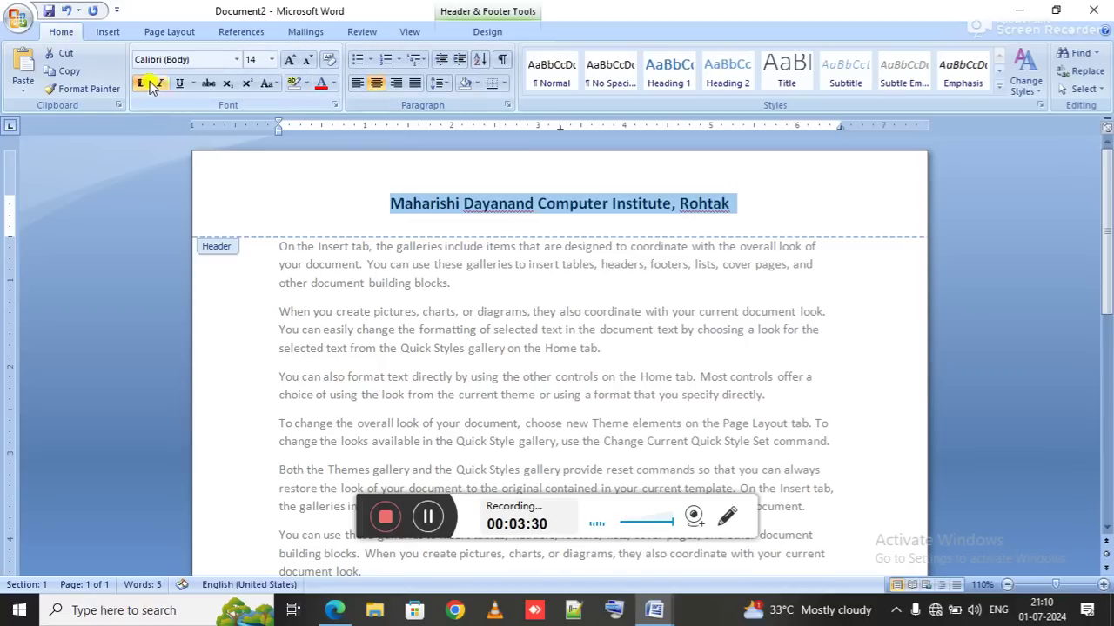
click(309, 60)
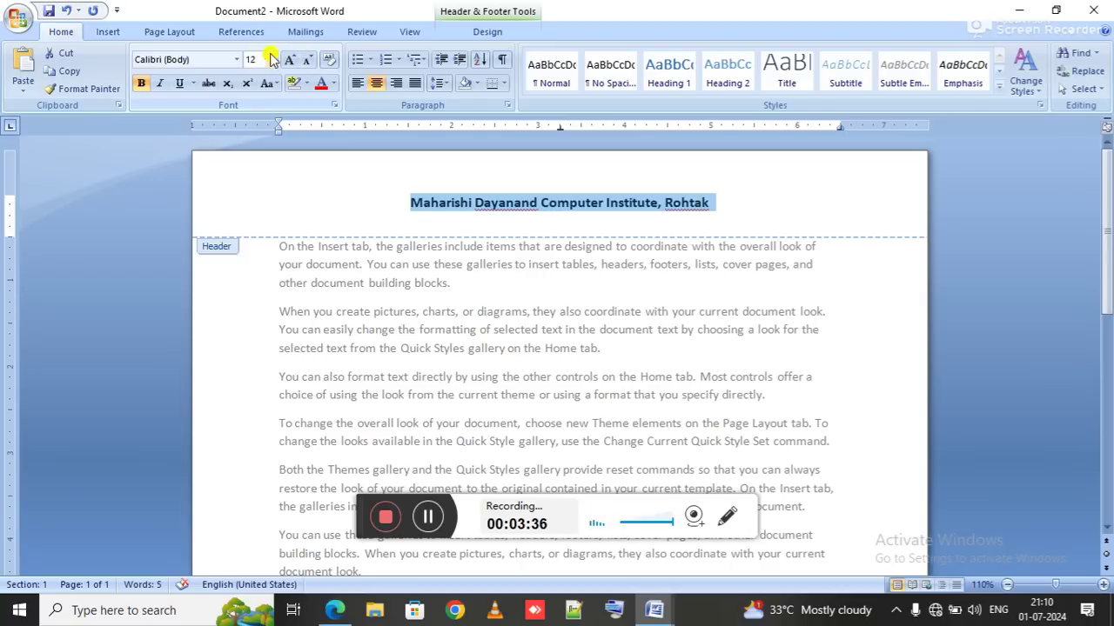
Step: Return to CSIR WORD ASSIGNMENTS and recheck the font size, alignment and bold requirements of task 1
key(alt+Tab)
drag(705, 364, 319, 366)
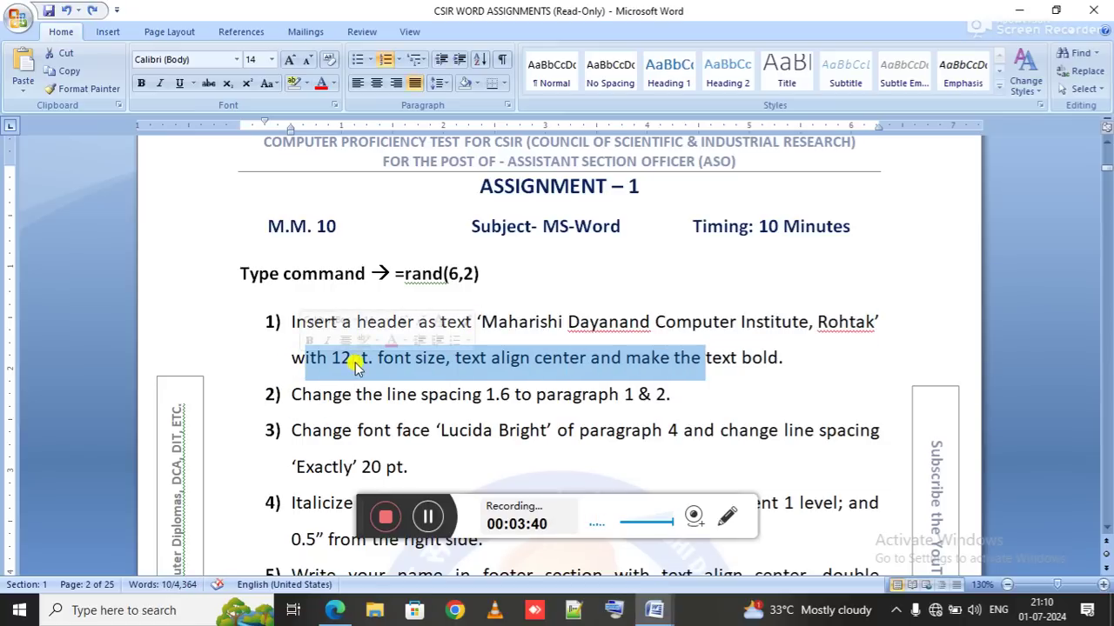
click(460, 356)
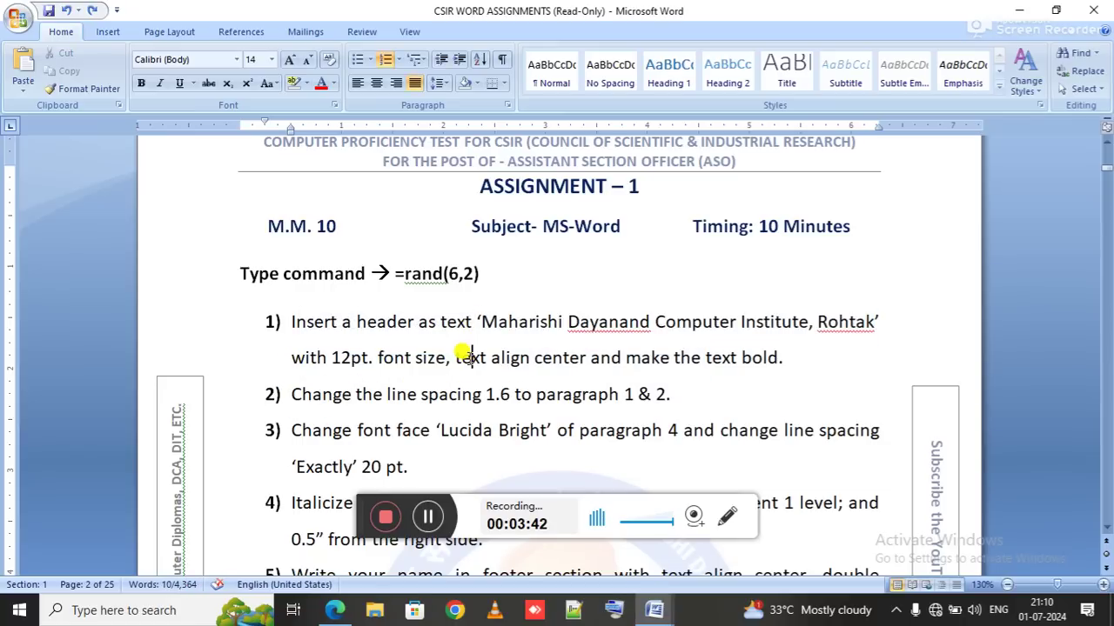
Step: Switch to Document2, close header editing and place the cursor at the end of the first body paragraph
key(alt+Tab)
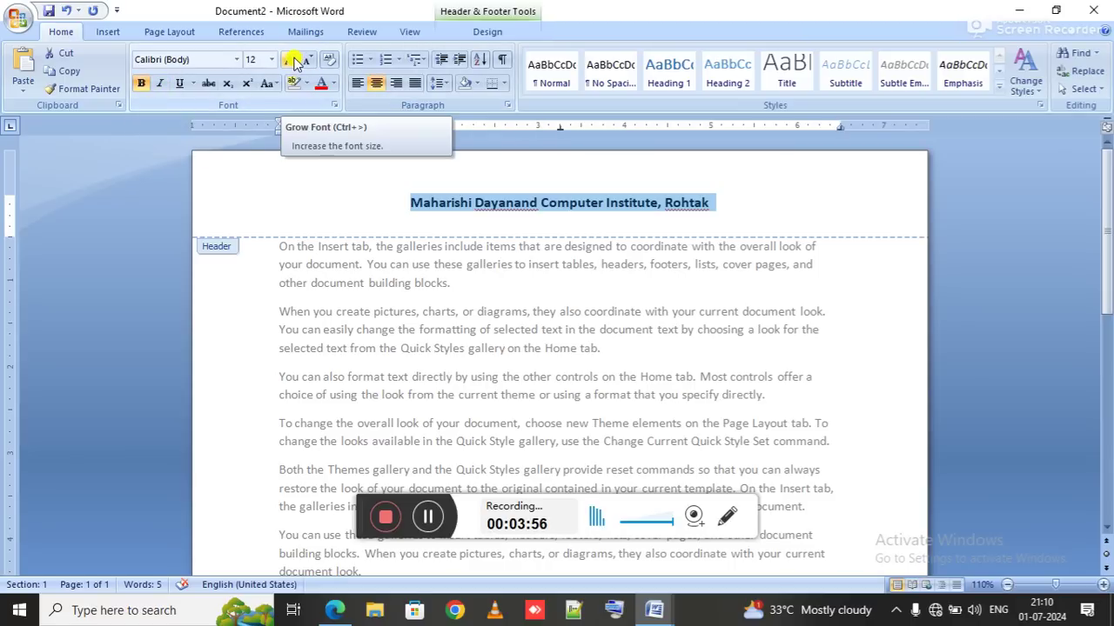
click(498, 33)
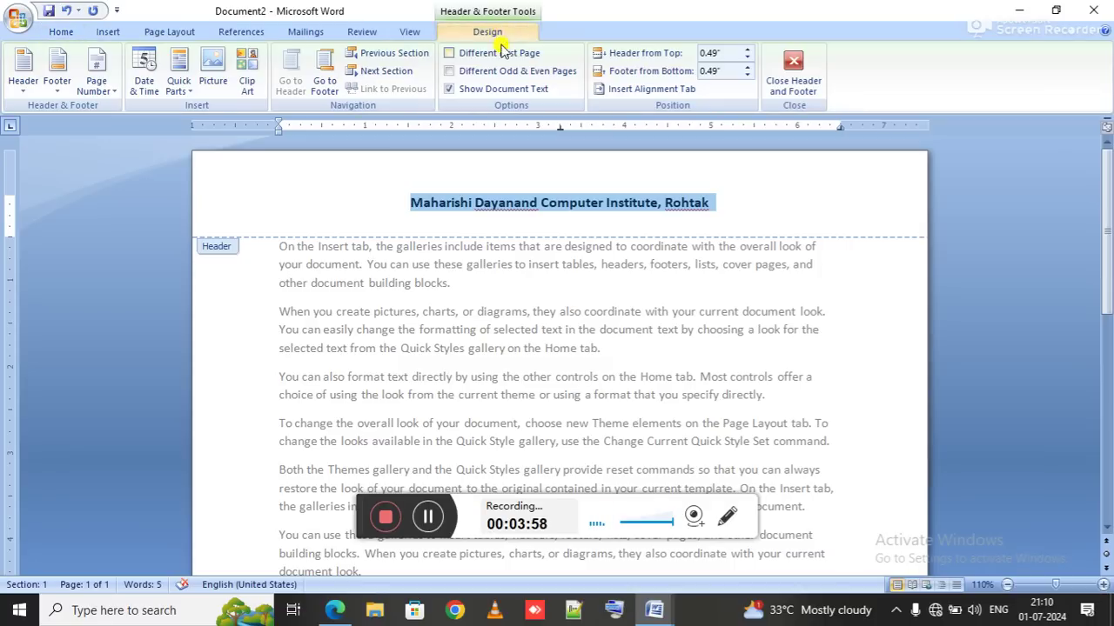
click(794, 69)
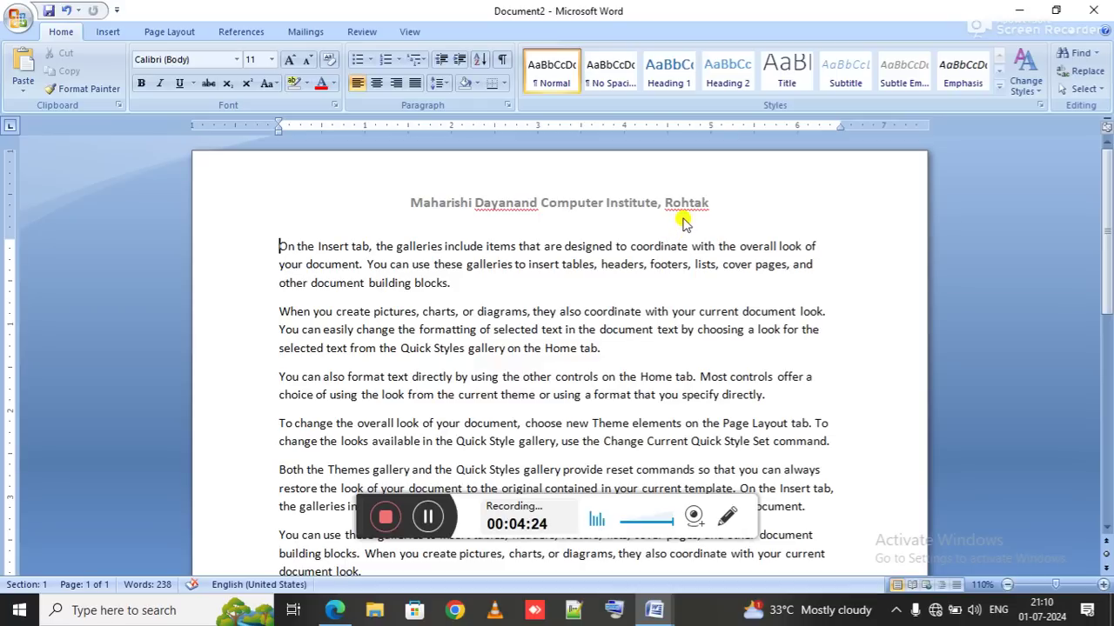
click(664, 281)
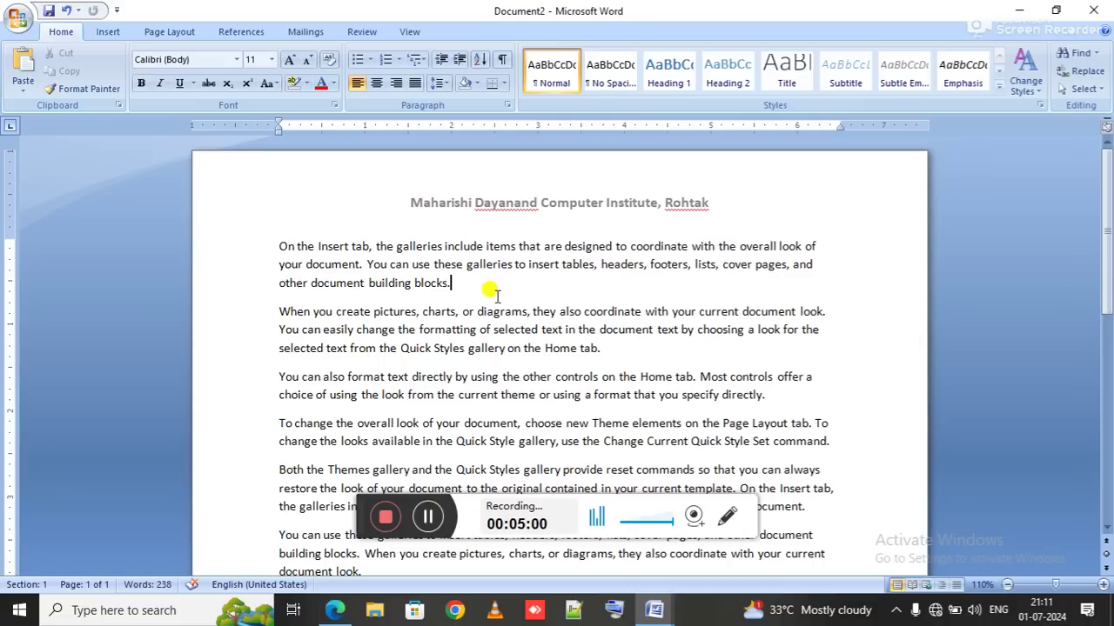
Step: Review the line spacing and paragraph requirements of task 2 in CSIR WORD ASSIGNMENTS, removing the trial inch mark after 1.6
key(alt+Tab)
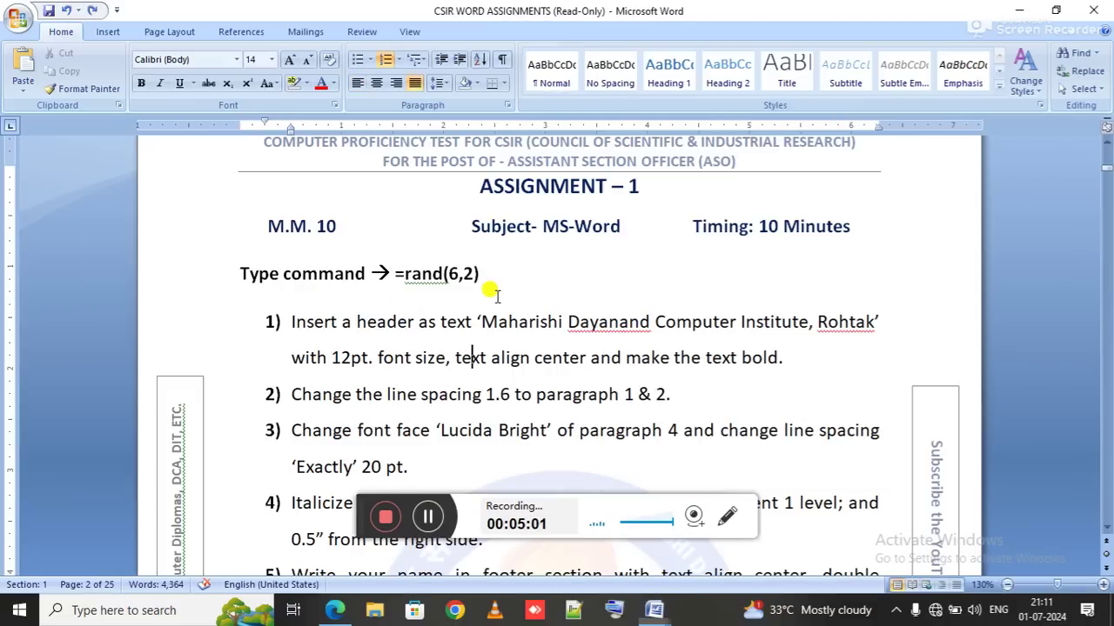
scroll(487, 292, down, 2)
drag(388, 313, 585, 313)
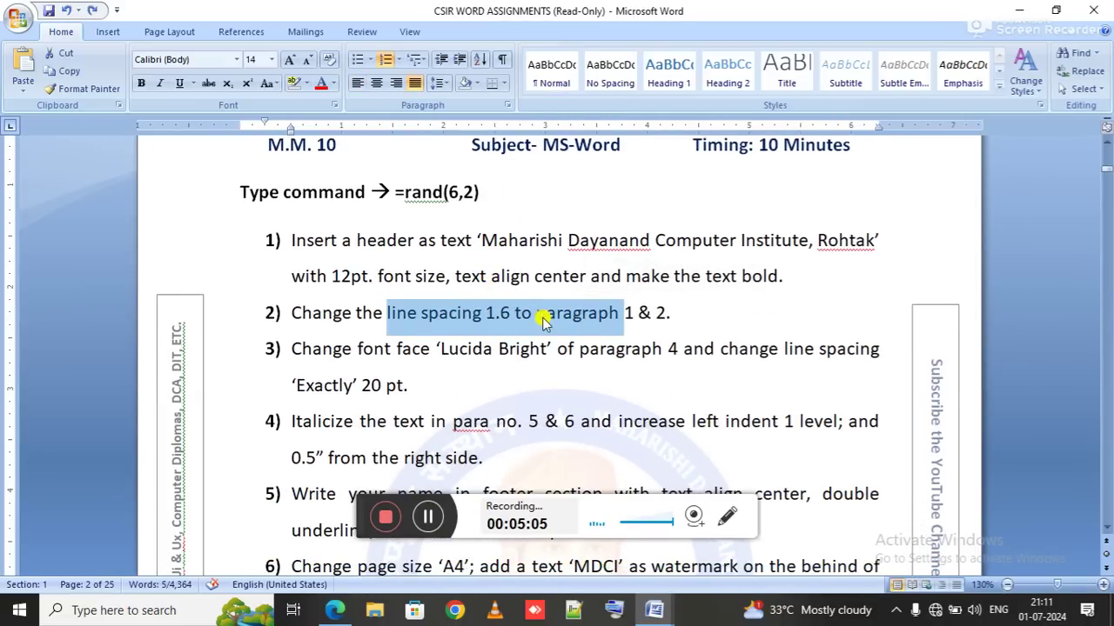
click(504, 313)
key(Left)
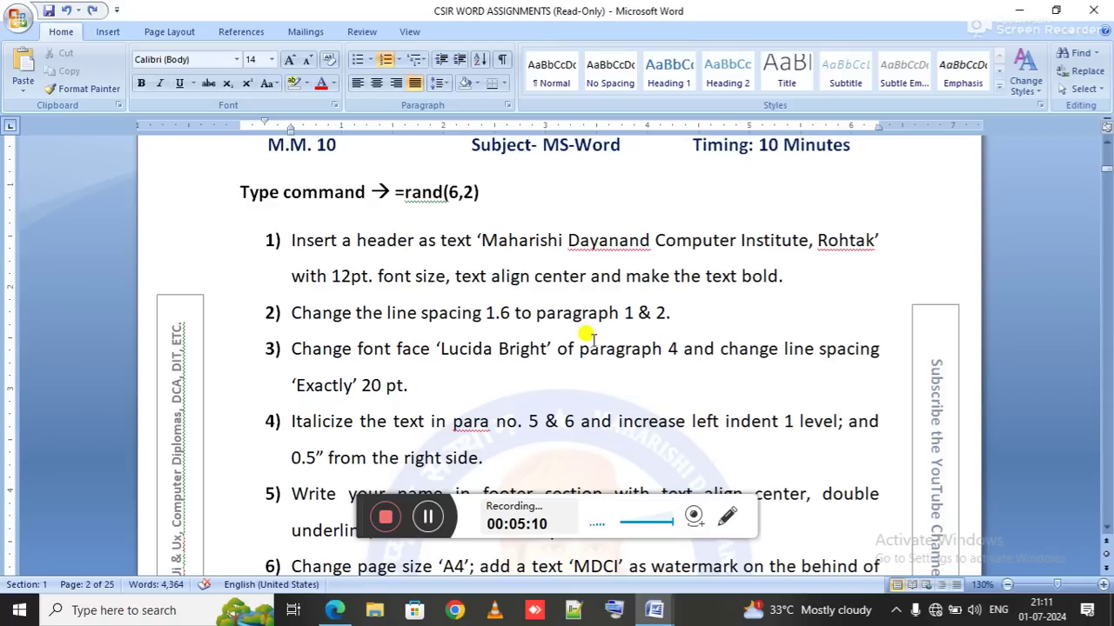
text(")
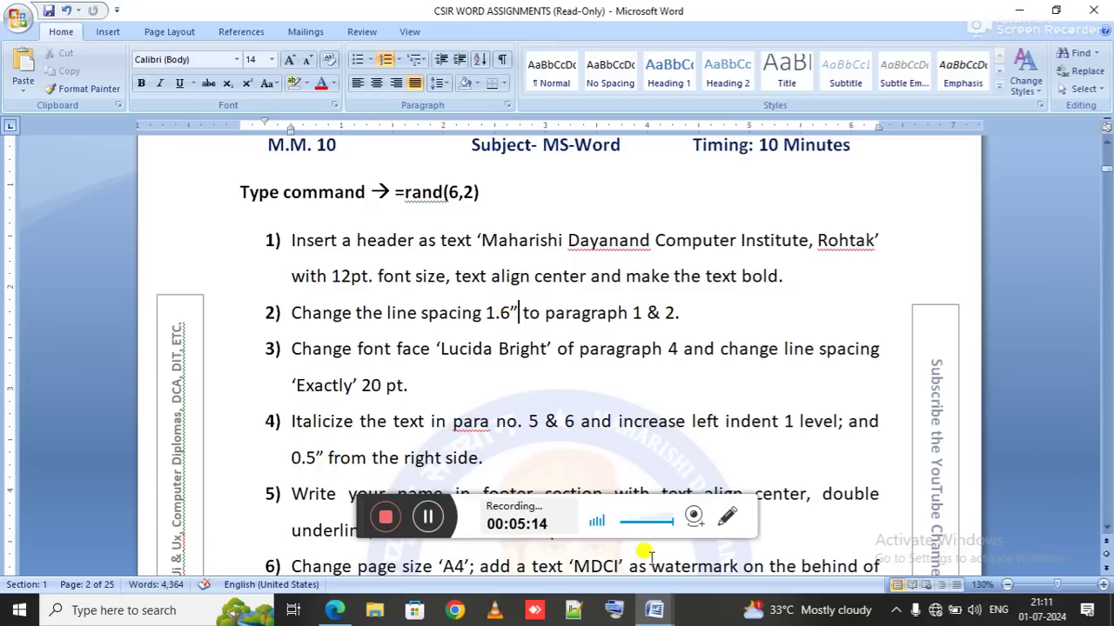
key(BackSpace)
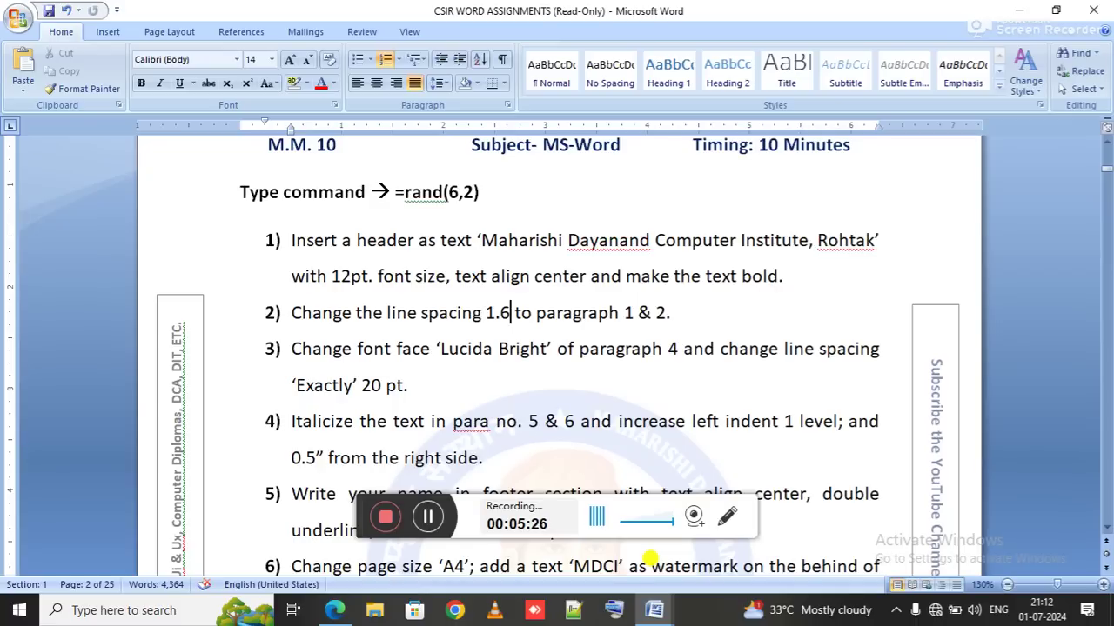
Step: Switch to Document2 and select paragraphs 1 and 2 of the body text
click(654, 610)
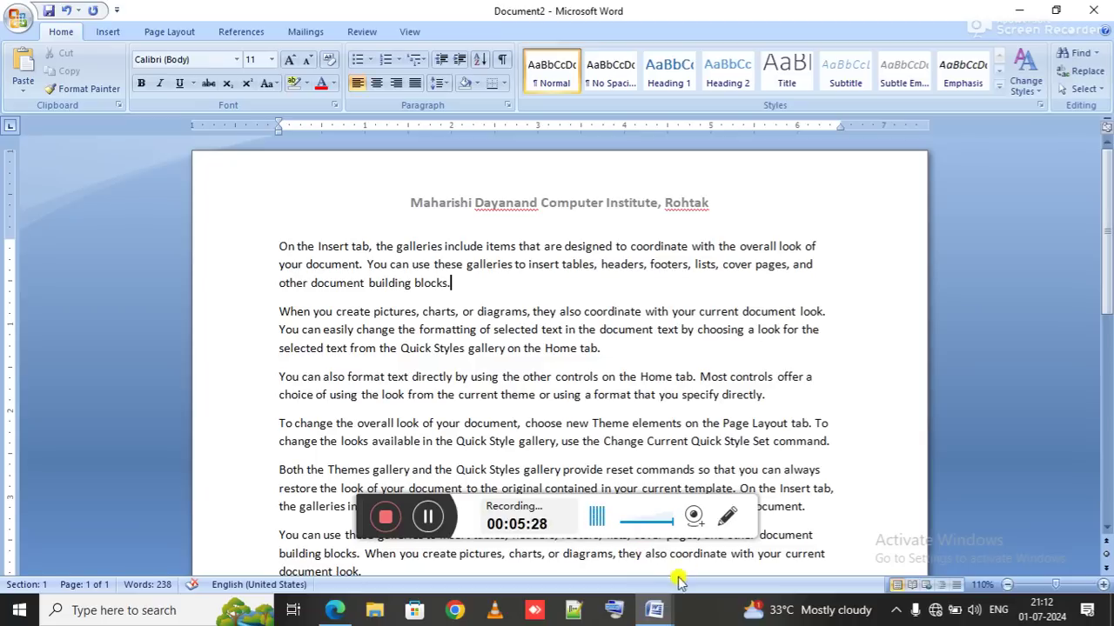
key(ctrl+shift+Down)
key(ctrl+shift+Down)
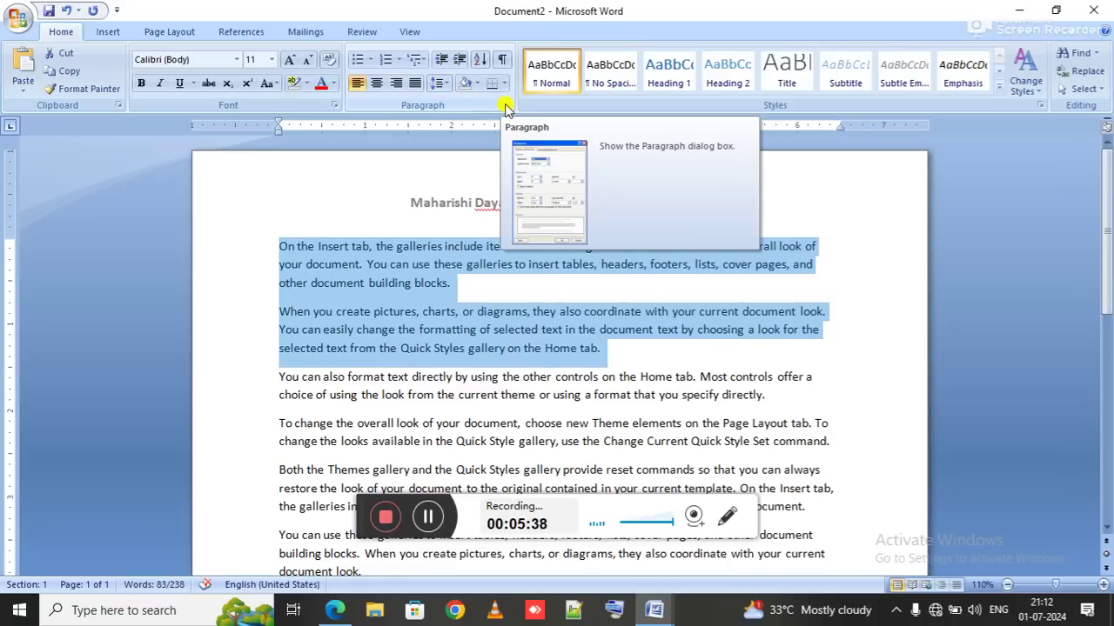
click(442, 85)
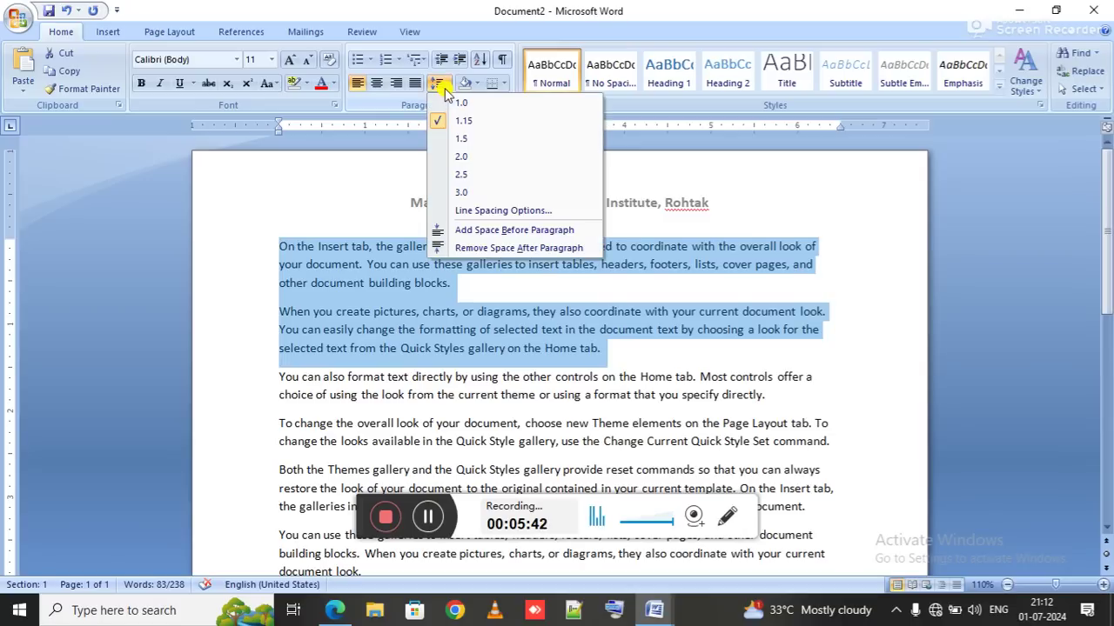
click(507, 211)
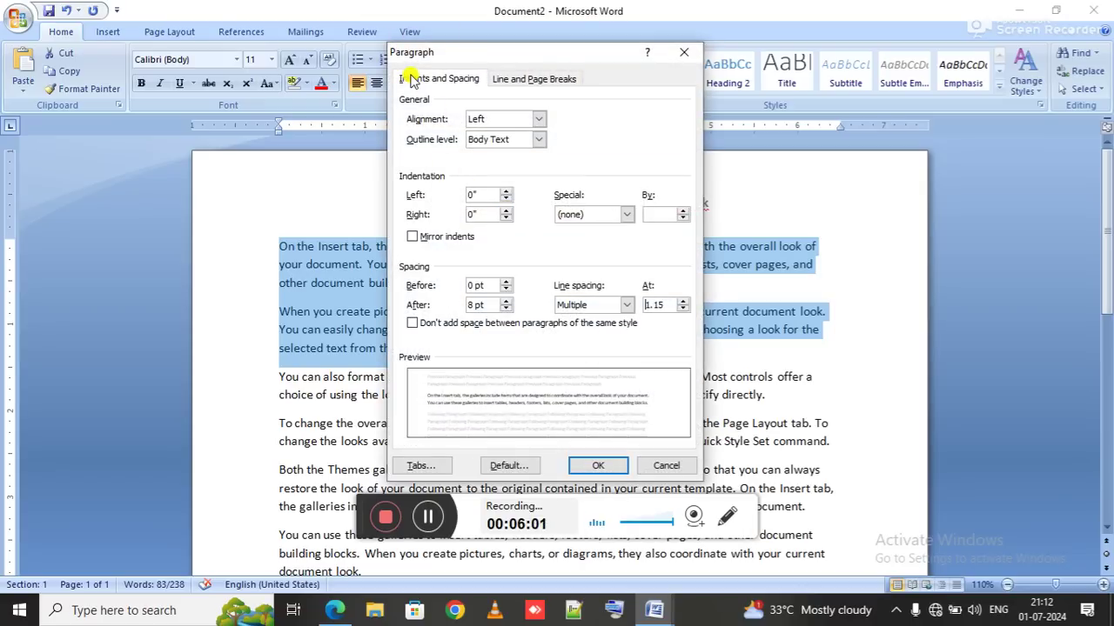
key(Escape)
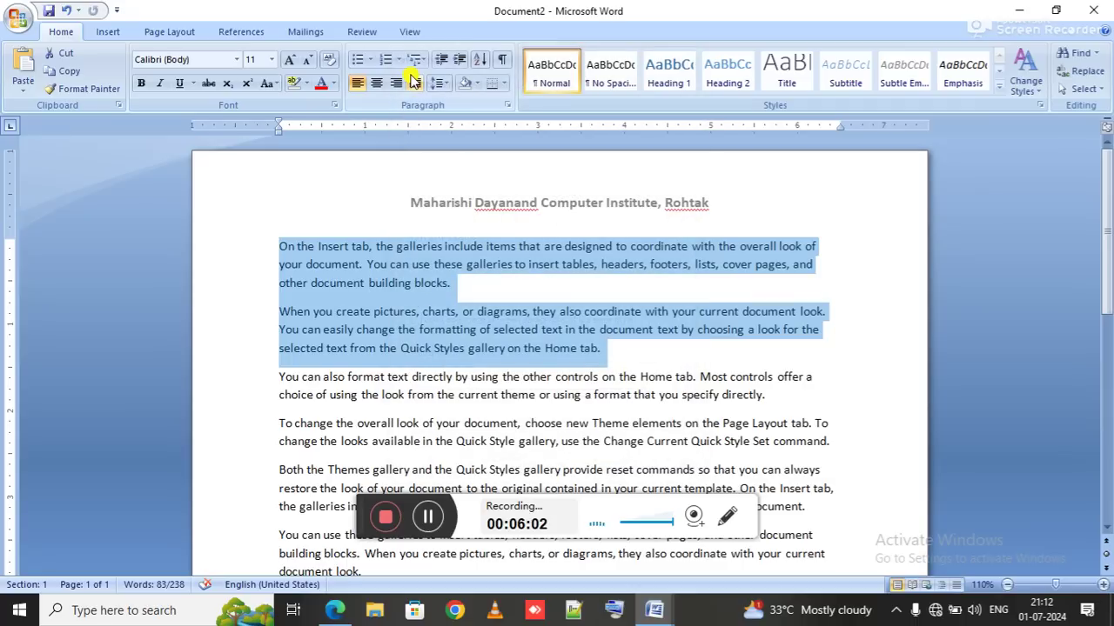
Step: Set the line spacing of the selected first two paragraphs to Multiple at 1.6
click(507, 110)
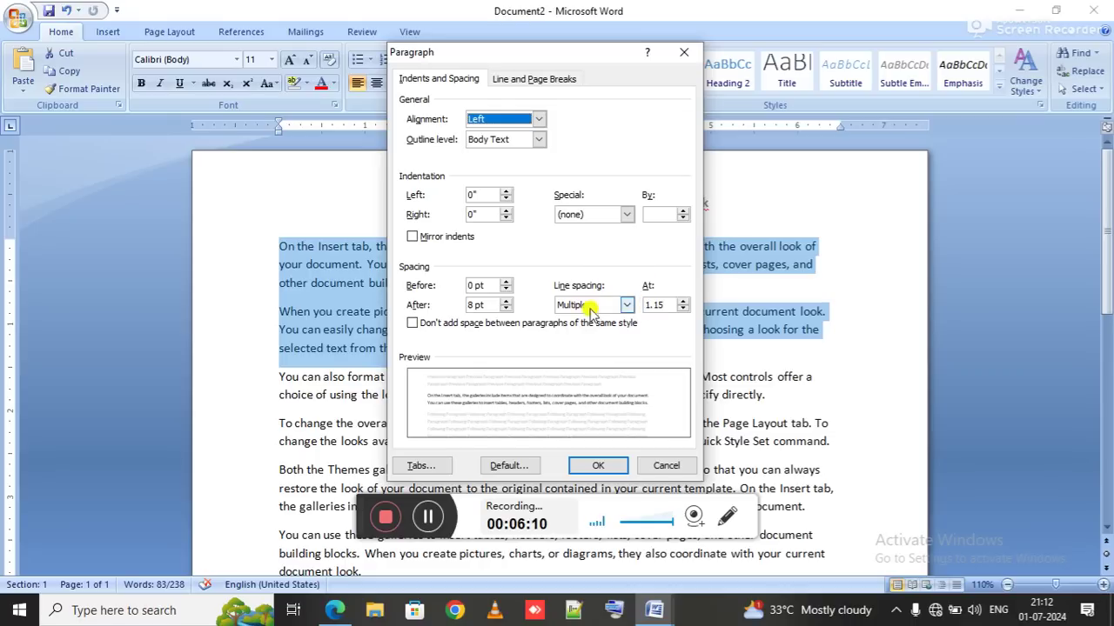
click(667, 304)
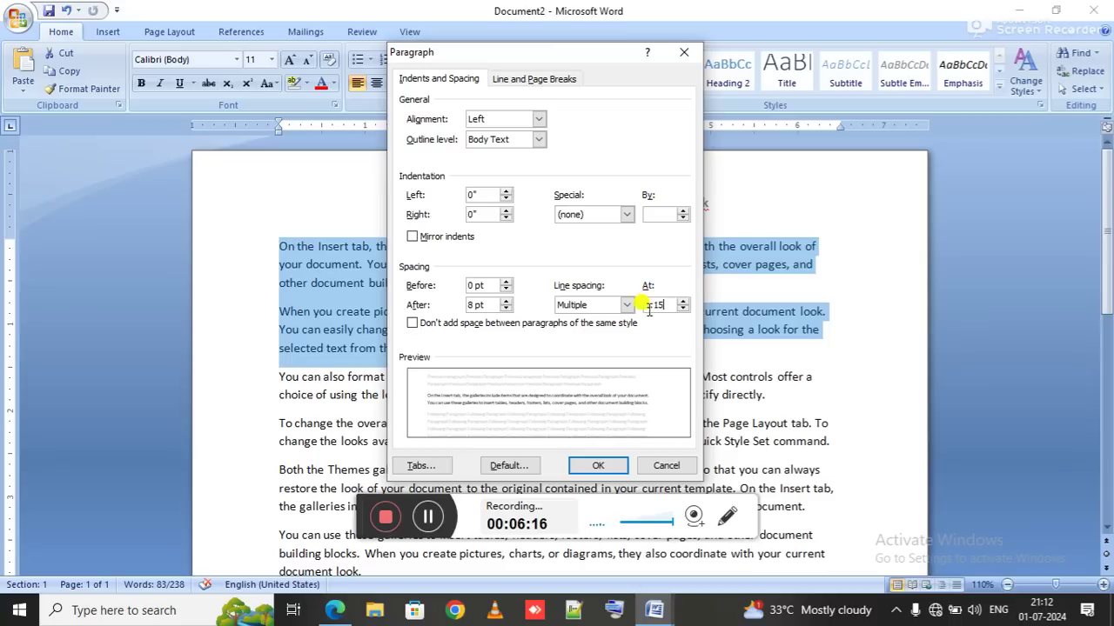
key(BackSpace)
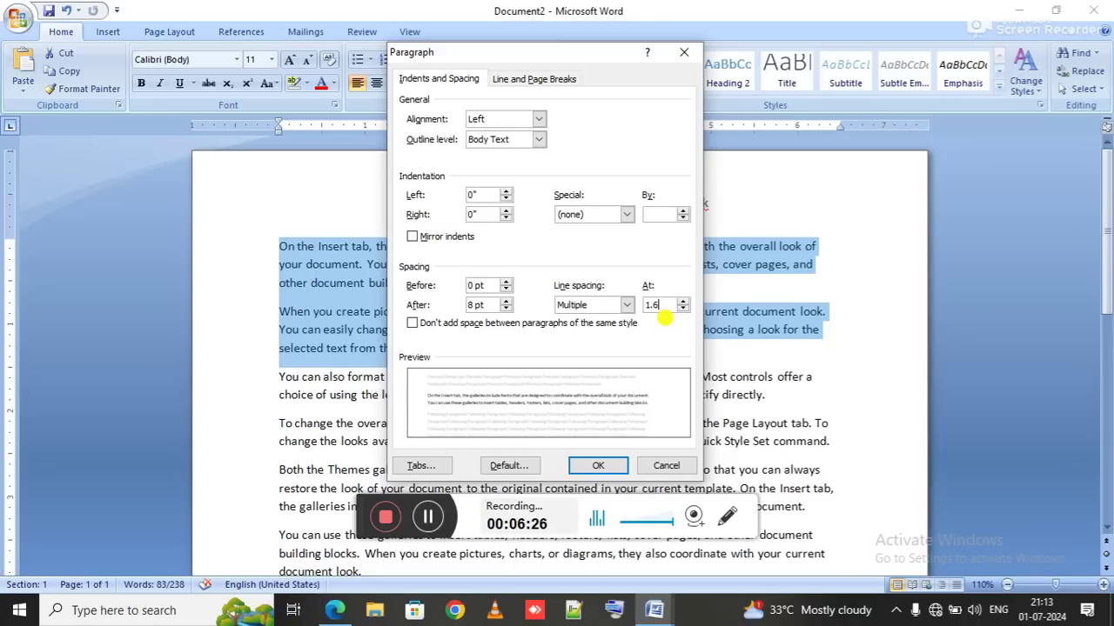
click(614, 464)
Step: Review the font face and target paragraph required by task 3 in CSIR WORD ASSIGNMENTS
key(alt+Tab)
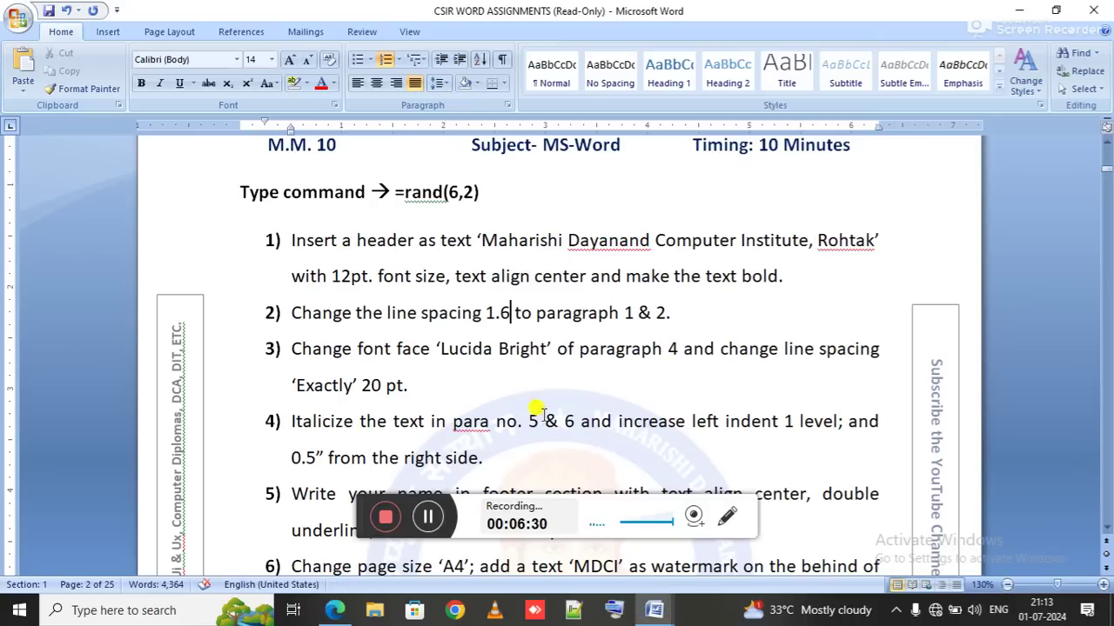
drag(323, 348, 524, 357)
click(525, 357)
drag(557, 348, 679, 352)
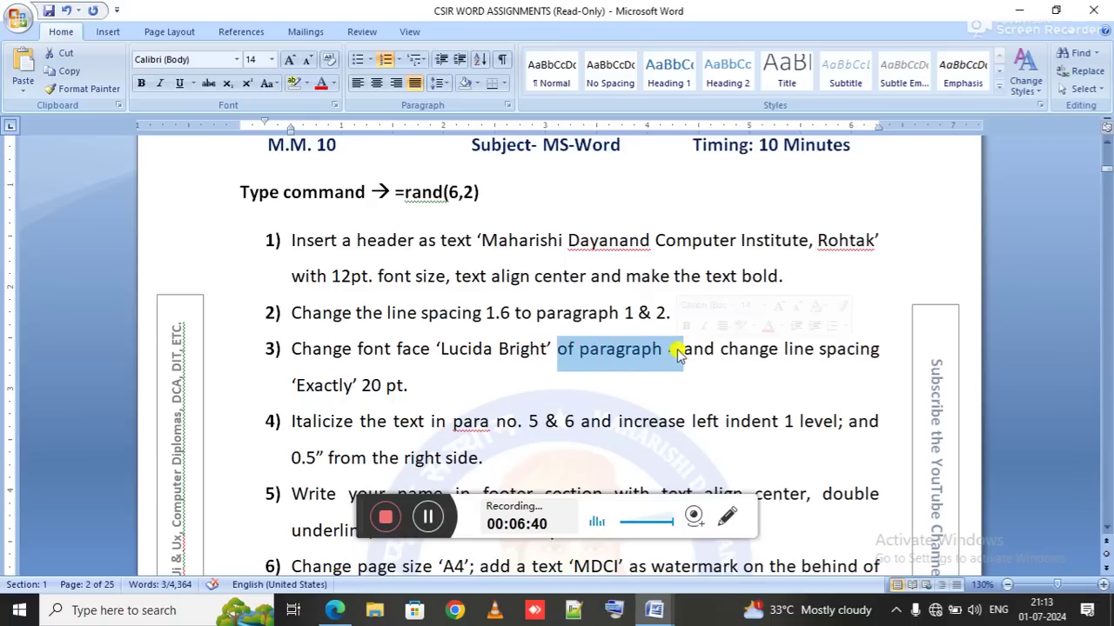
Step: Switch to Document2 and select the whole fourth paragraph, beginning 'To change the overall look of your document'
key(alt+Tab)
scroll(670, 365, down, 3)
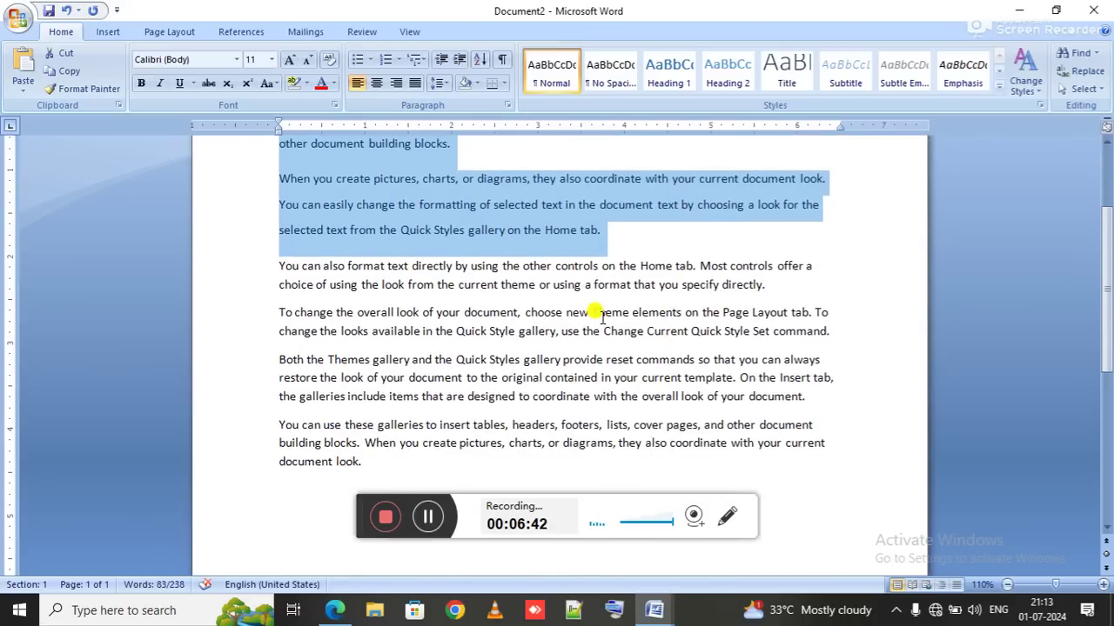
triple_click(600, 317)
click(600, 317)
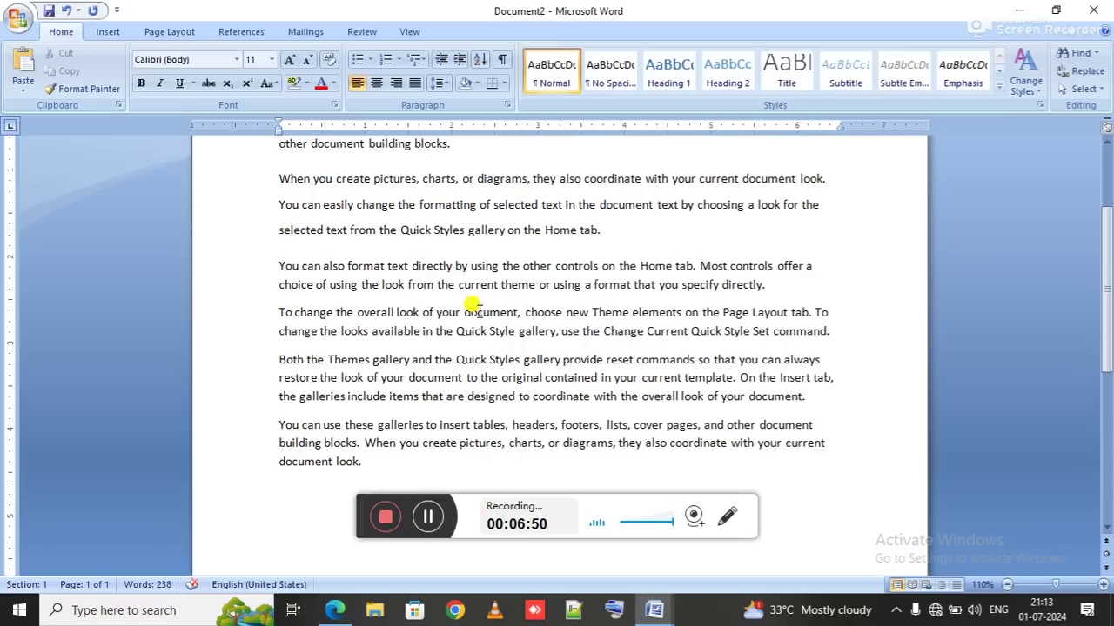
drag(279, 312, 841, 329)
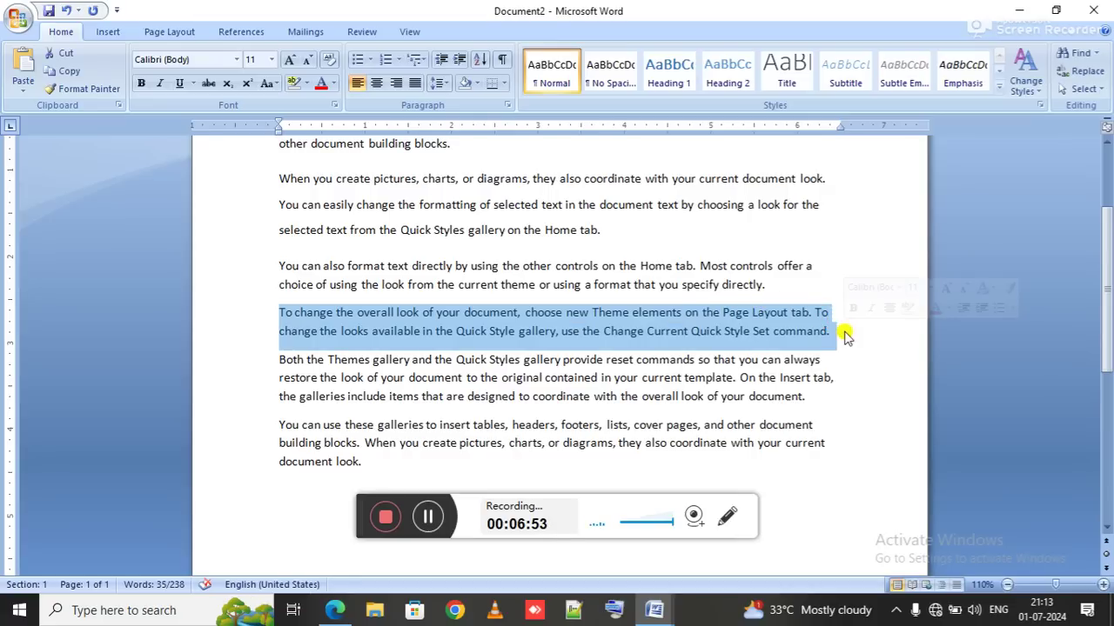
click(287, 317)
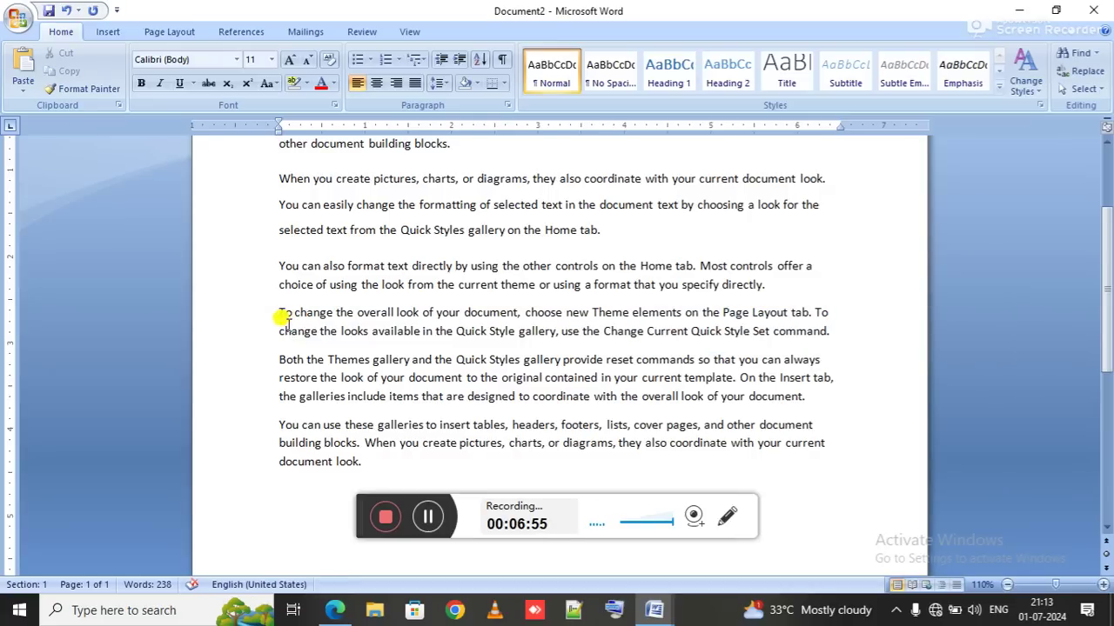
double_click(235, 323)
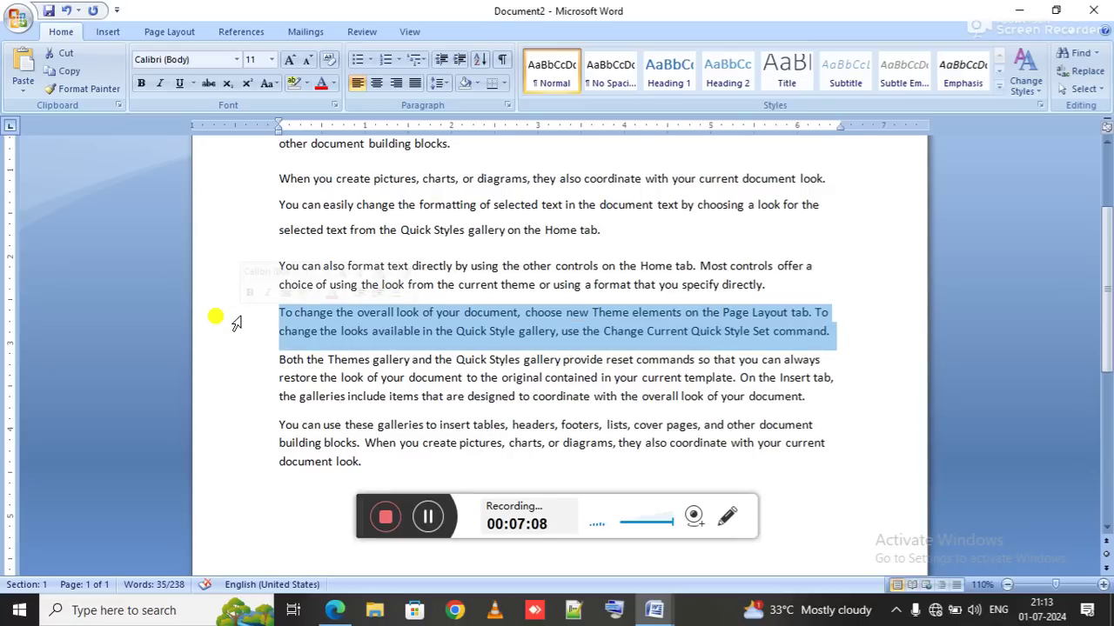
Step: Recheck task 3 in CSIR WORD ASSIGNMENTS and change the font of the selected fourth paragraph in Document2 to Lucida Bright
key(alt+Tab)
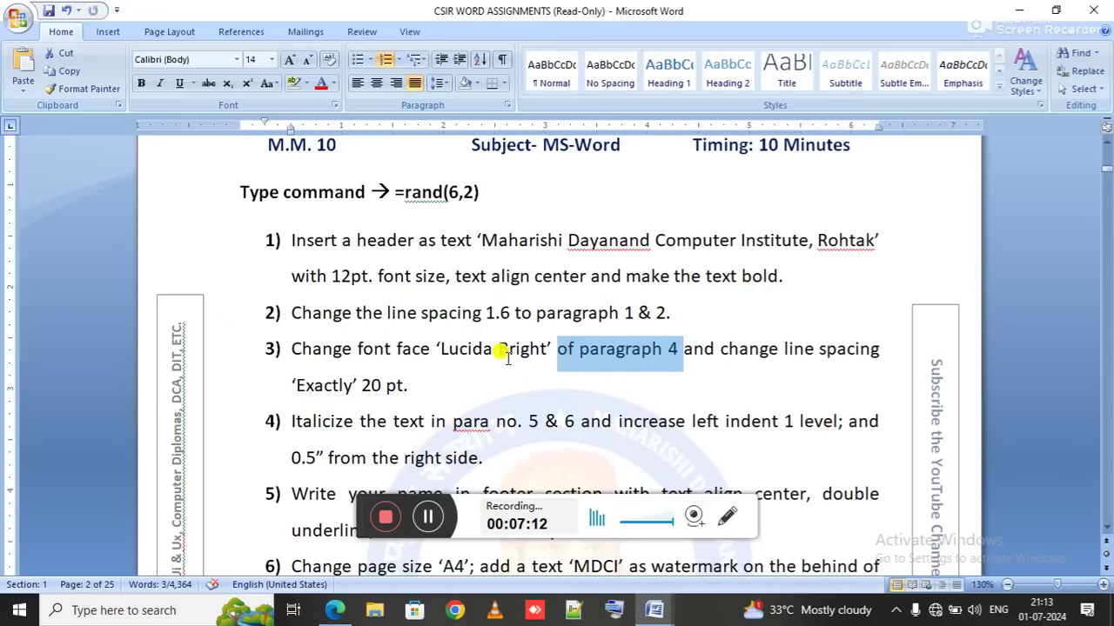
key(alt+Tab)
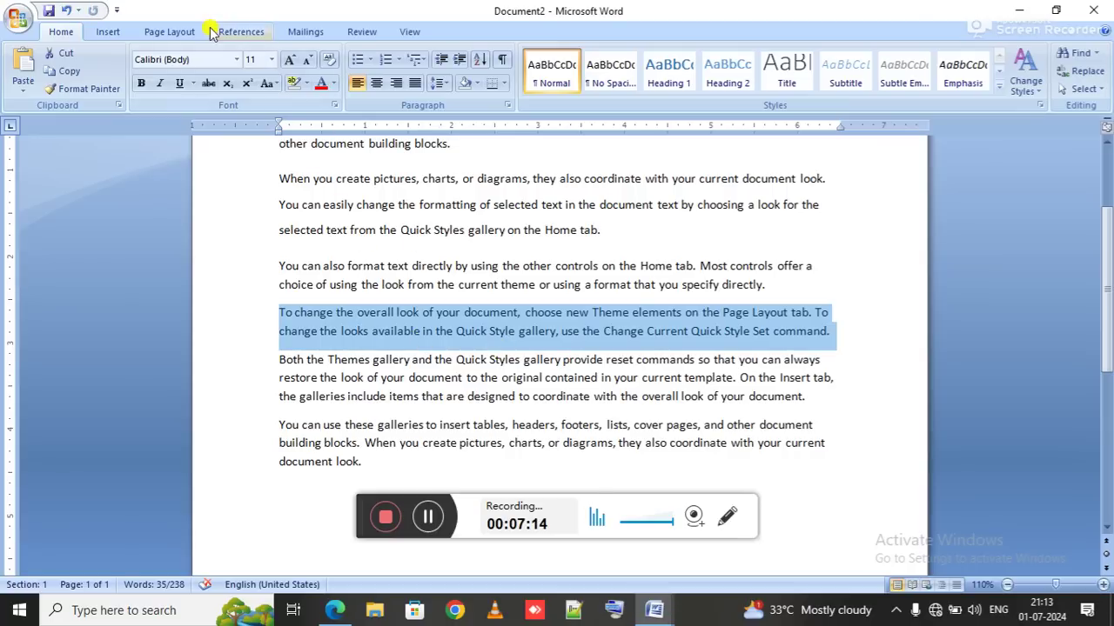
scroll(512, 343, up, 1)
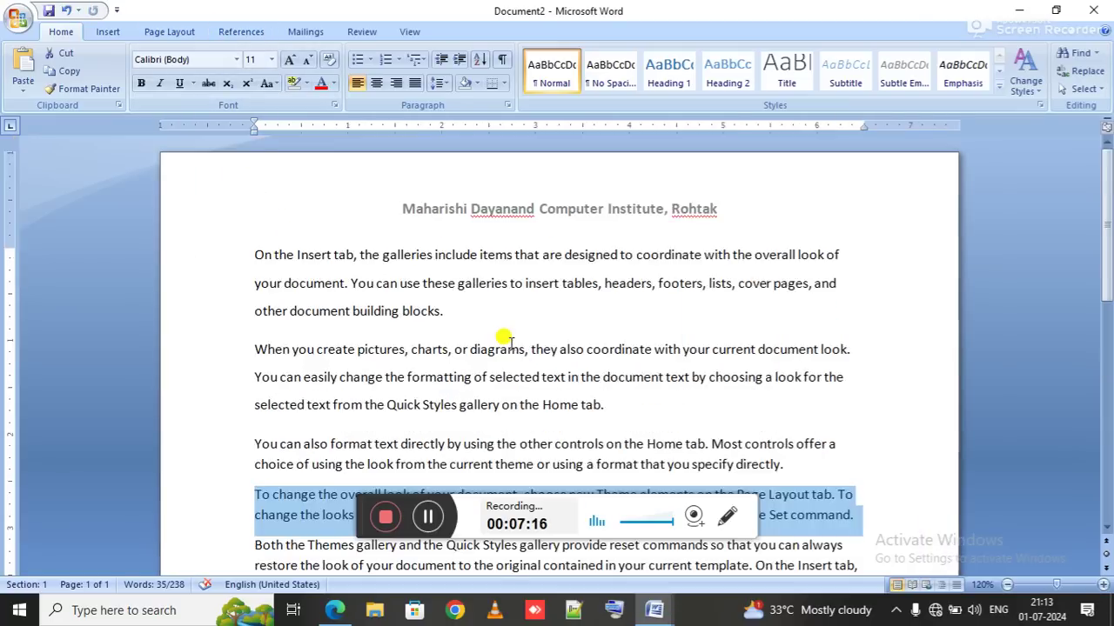
scroll(507, 339, up, 1)
scroll(505, 321, down, 3)
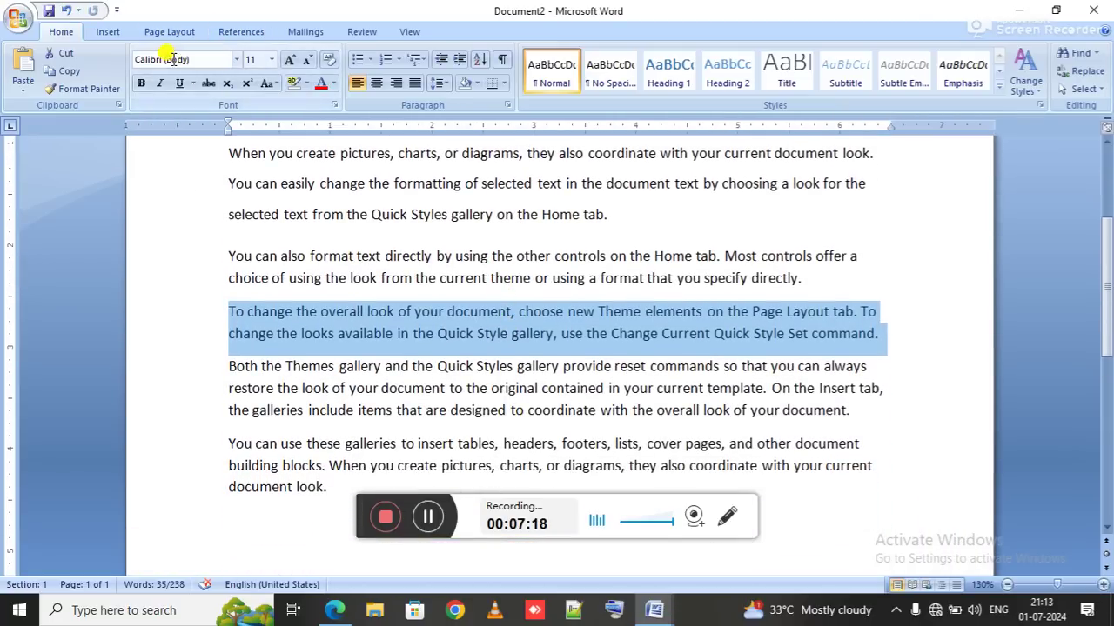
click(179, 58)
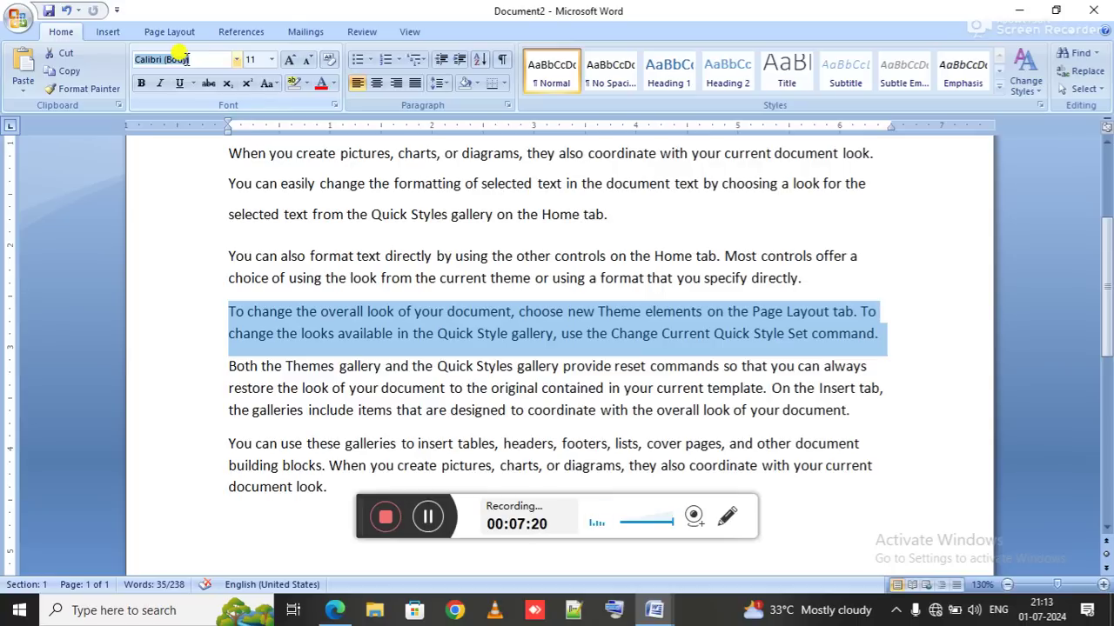
text(Lucida Bright)
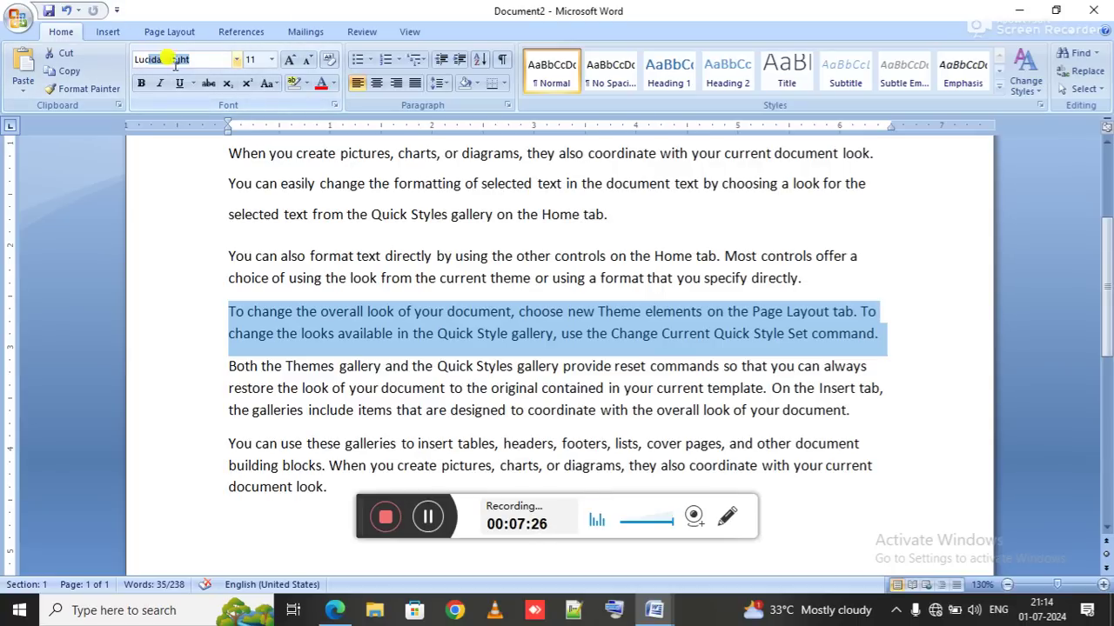
key(Return)
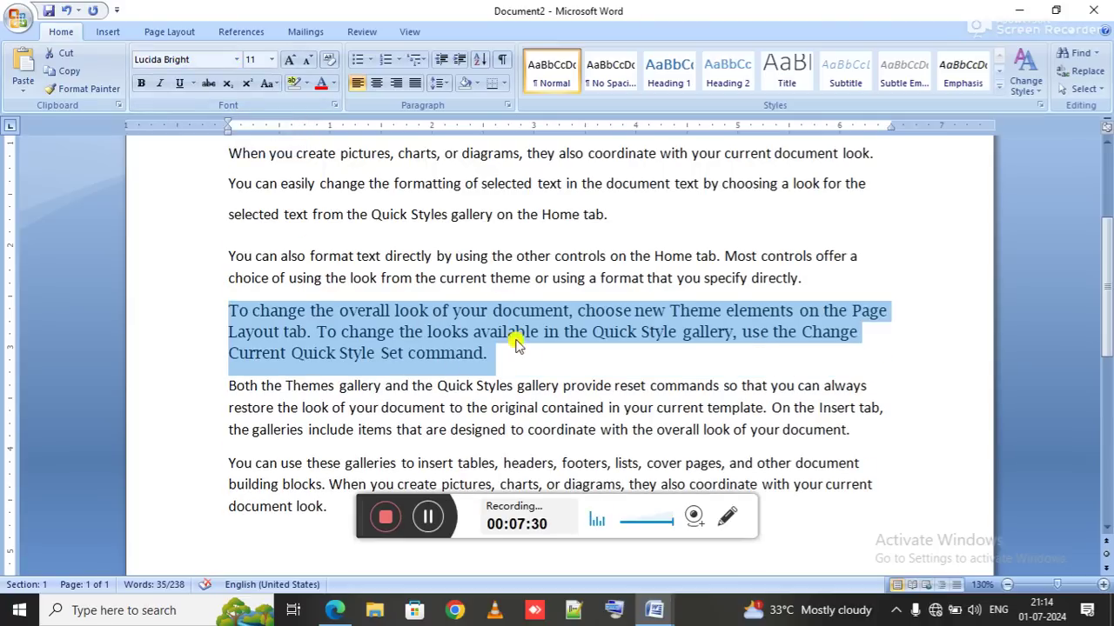
Step: Check the line spacing requirement of task 3 in CSIR WORD ASSIGNMENTS and return to Document2
key(alt+Tab)
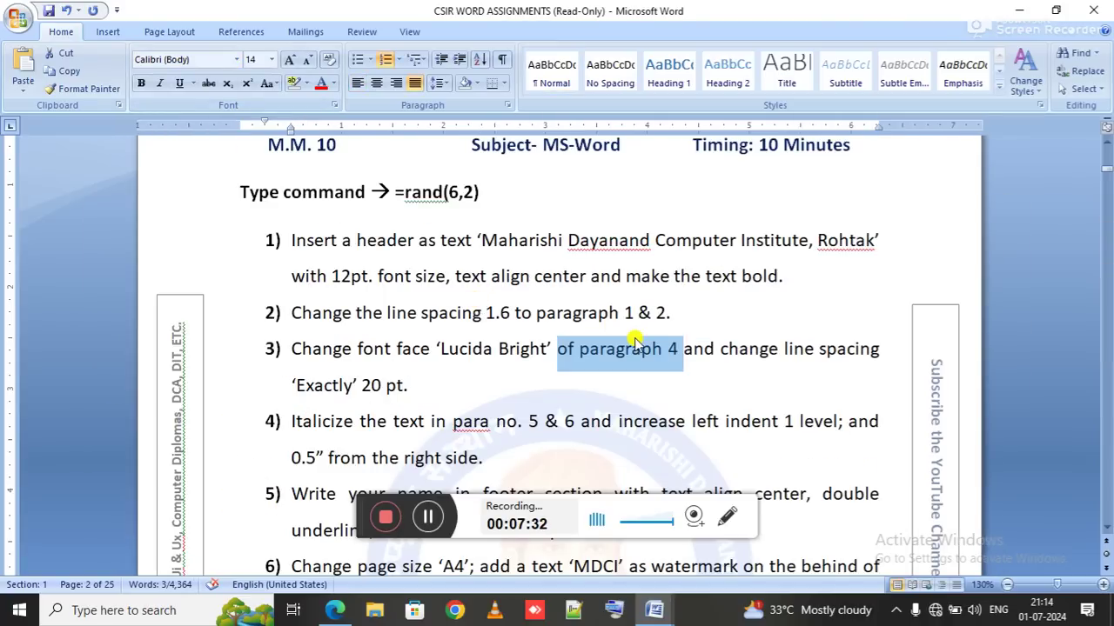
click(703, 349)
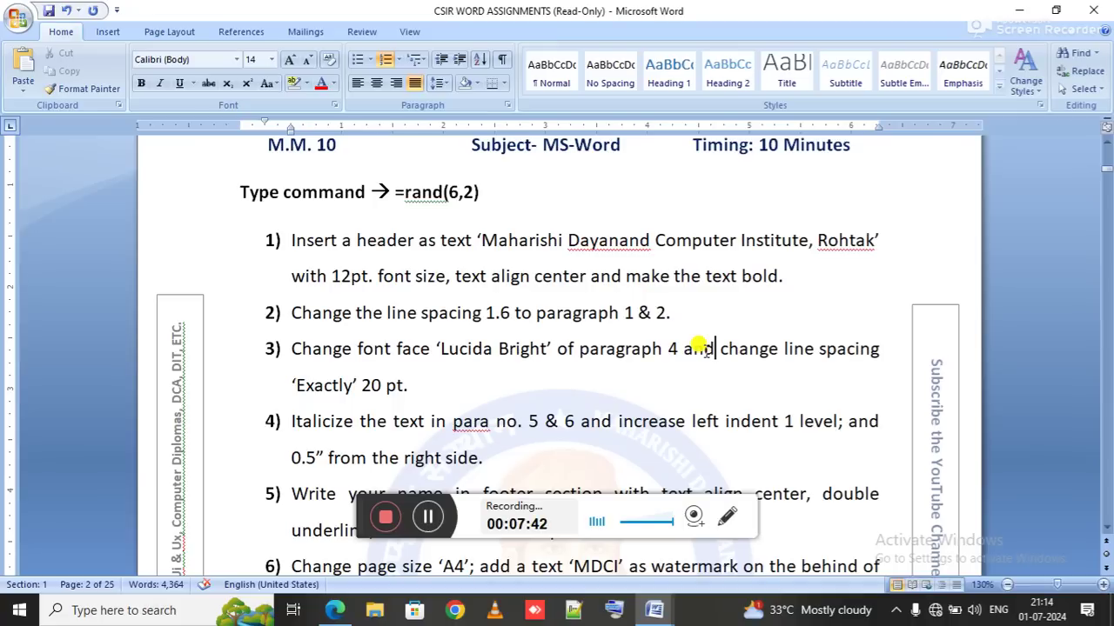
drag(717, 348, 881, 348)
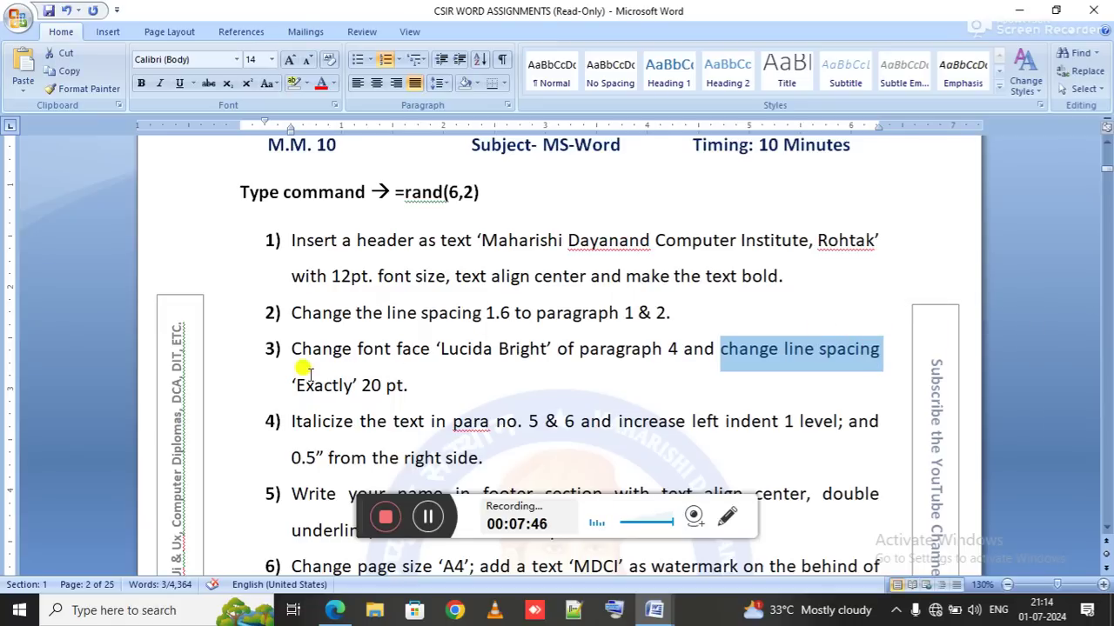
drag(296, 374, 406, 377)
key(alt+Tab)
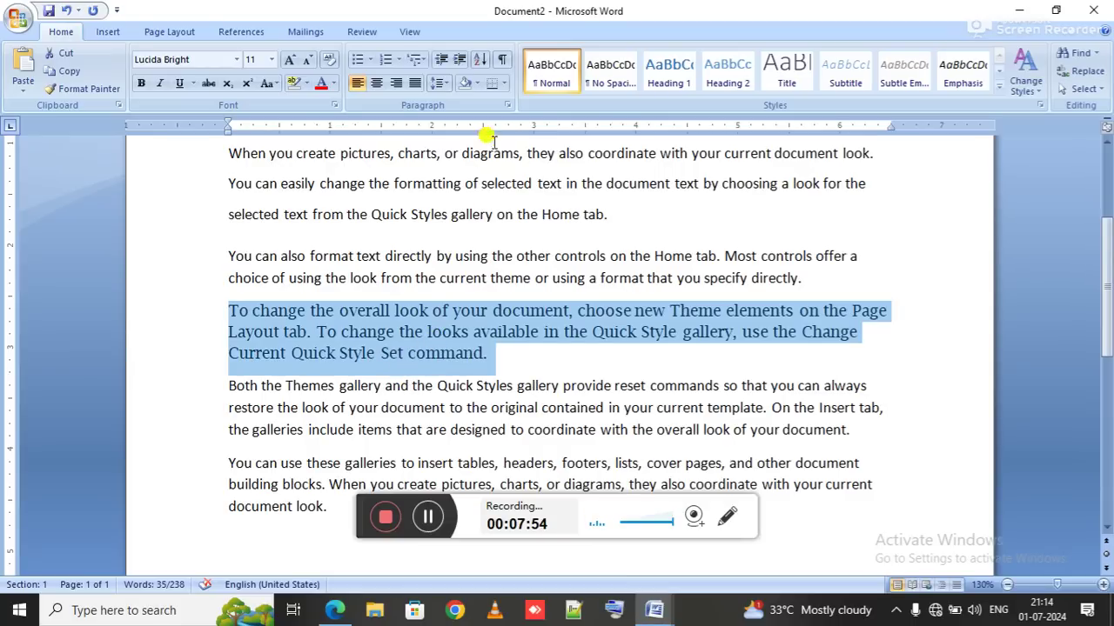
Step: Set the line spacing of the selected fourth paragraph to At least with a value of 20 pt
click(507, 106)
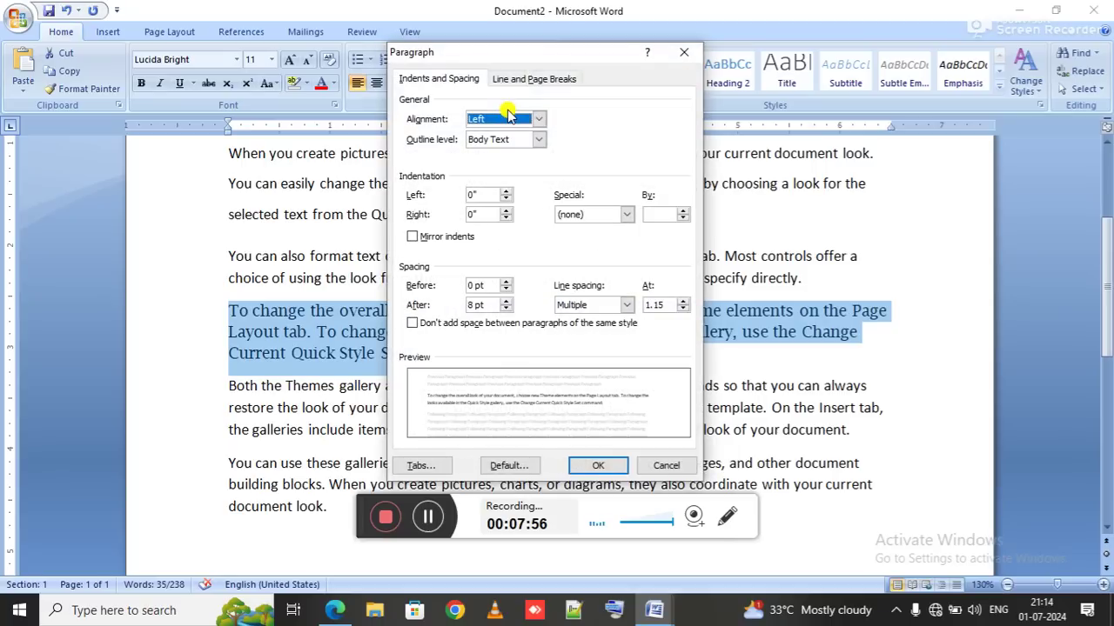
click(607, 309)
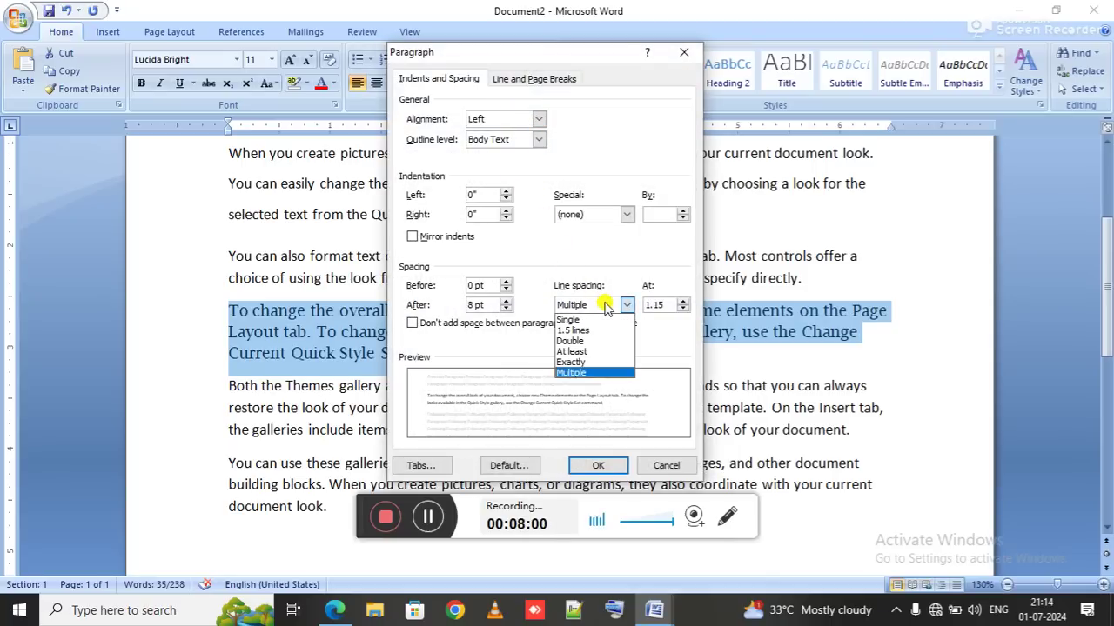
click(597, 352)
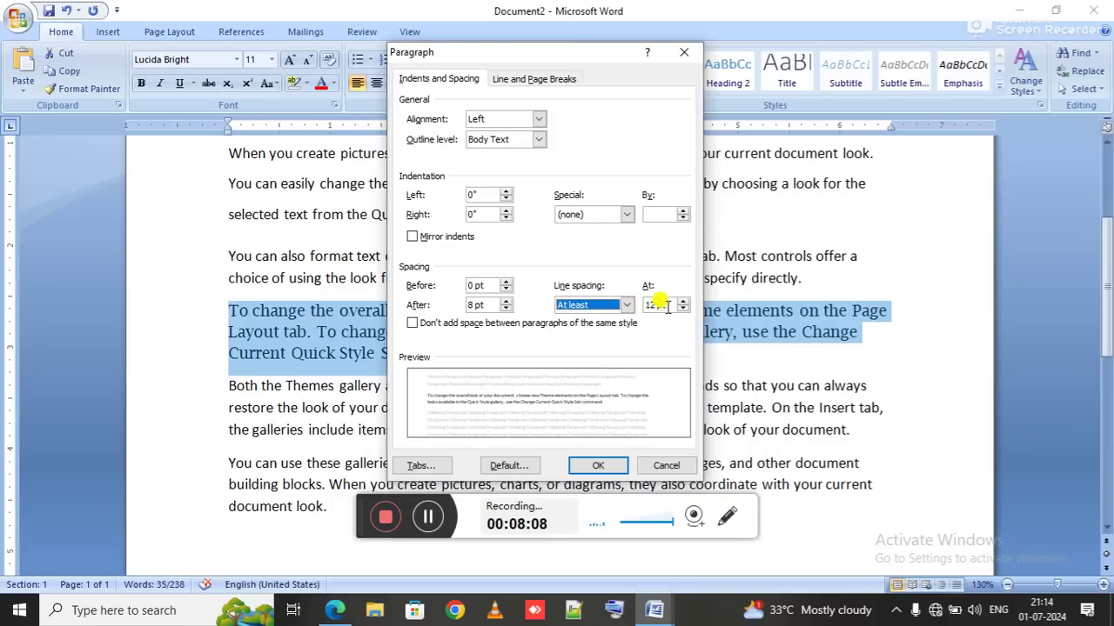
key(Tab)
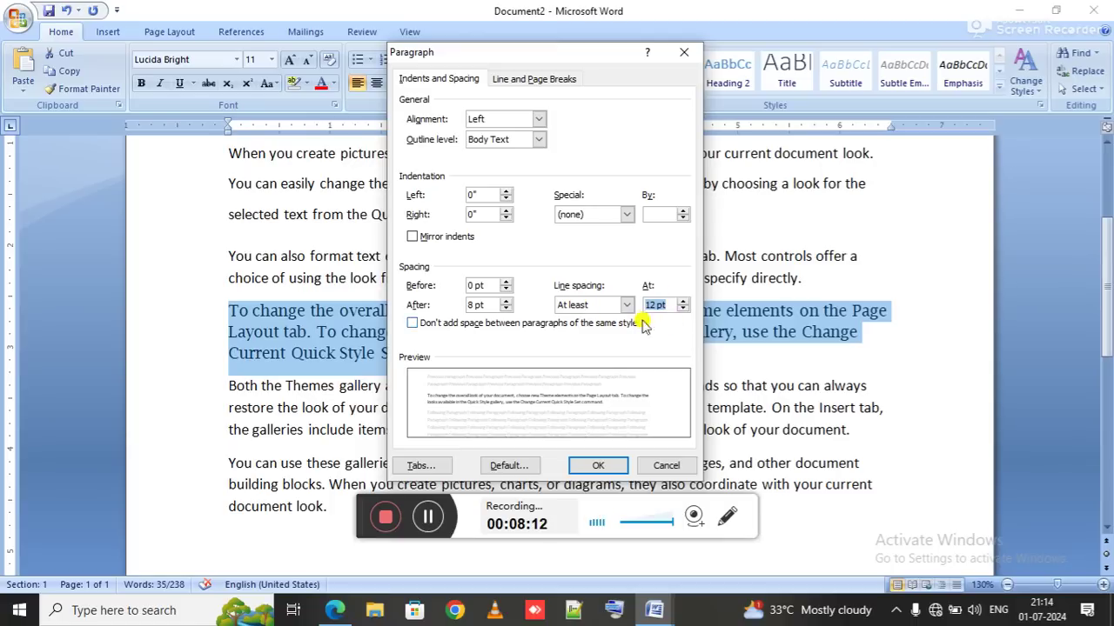
click(597, 305)
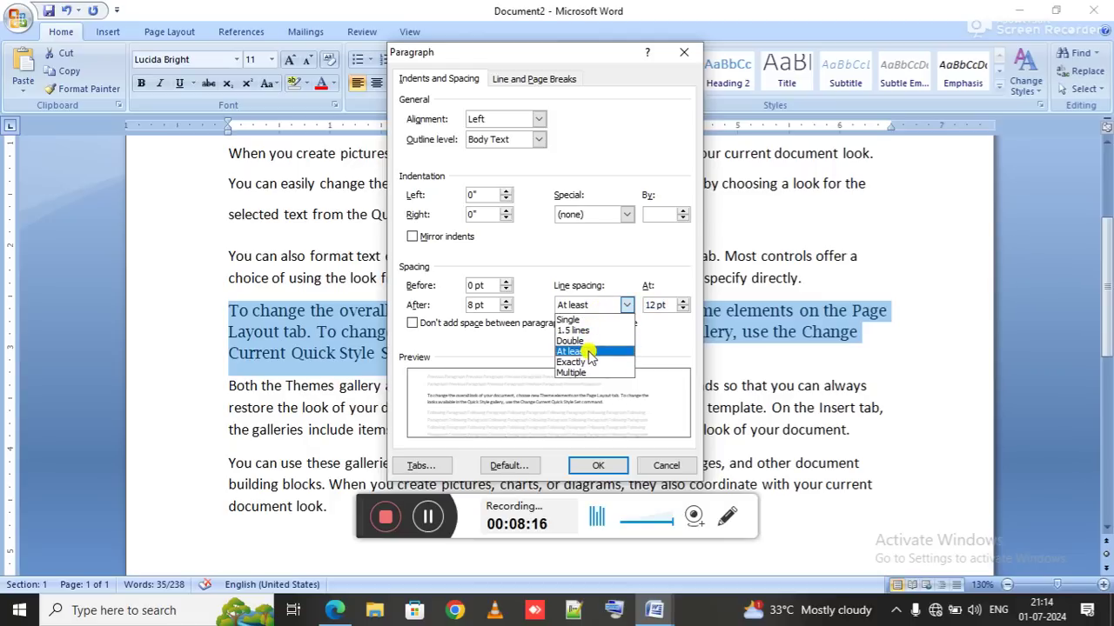
click(588, 352)
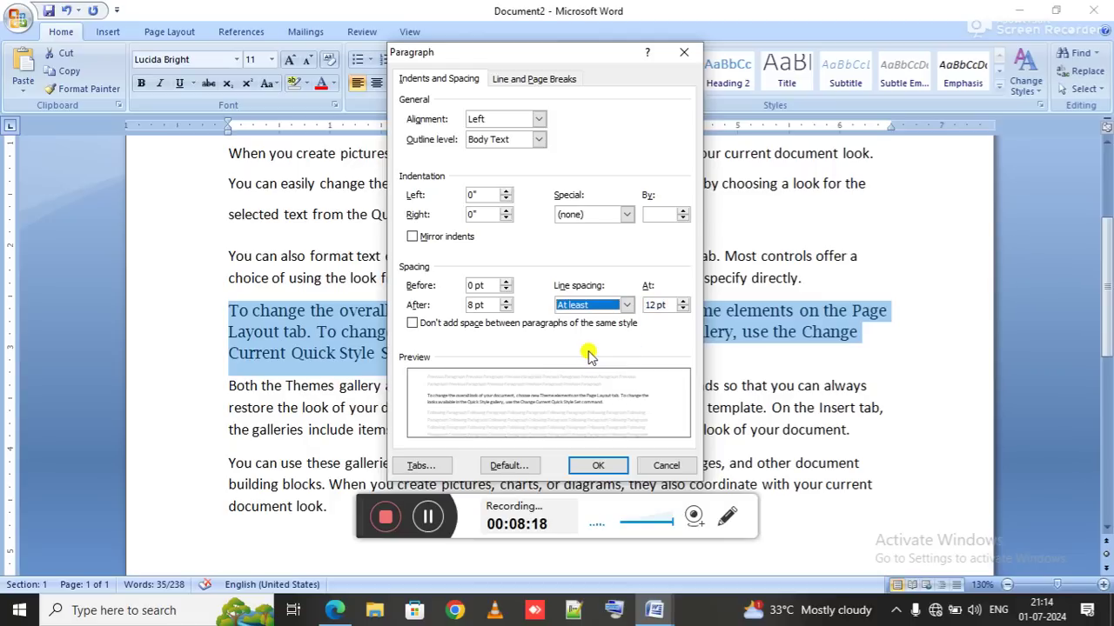
click(667, 304)
drag(671, 305, 592, 304)
text(20)
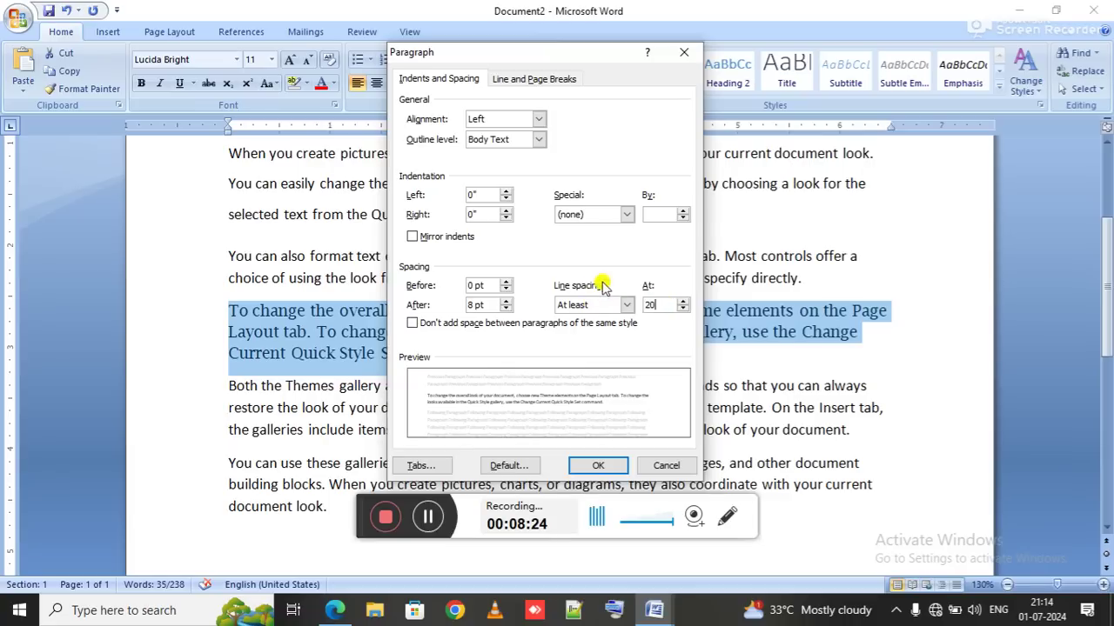
click(597, 466)
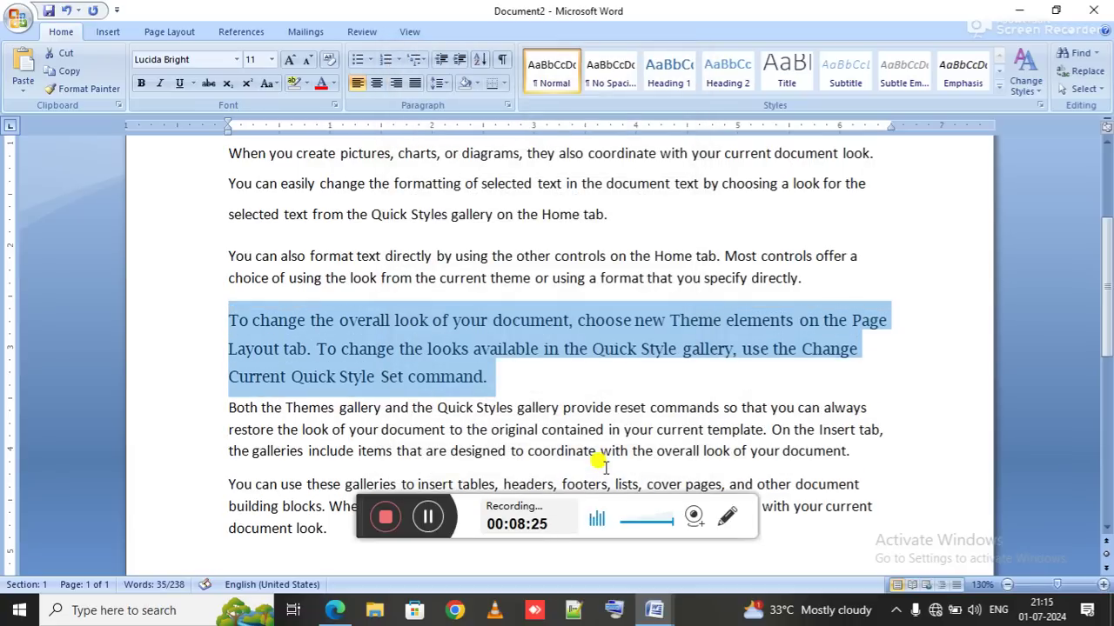
Step: Check which paragraphs task 4 in CSIR WORD ASSIGNMENTS requires in italics and return to Document2
key(alt+Tab)
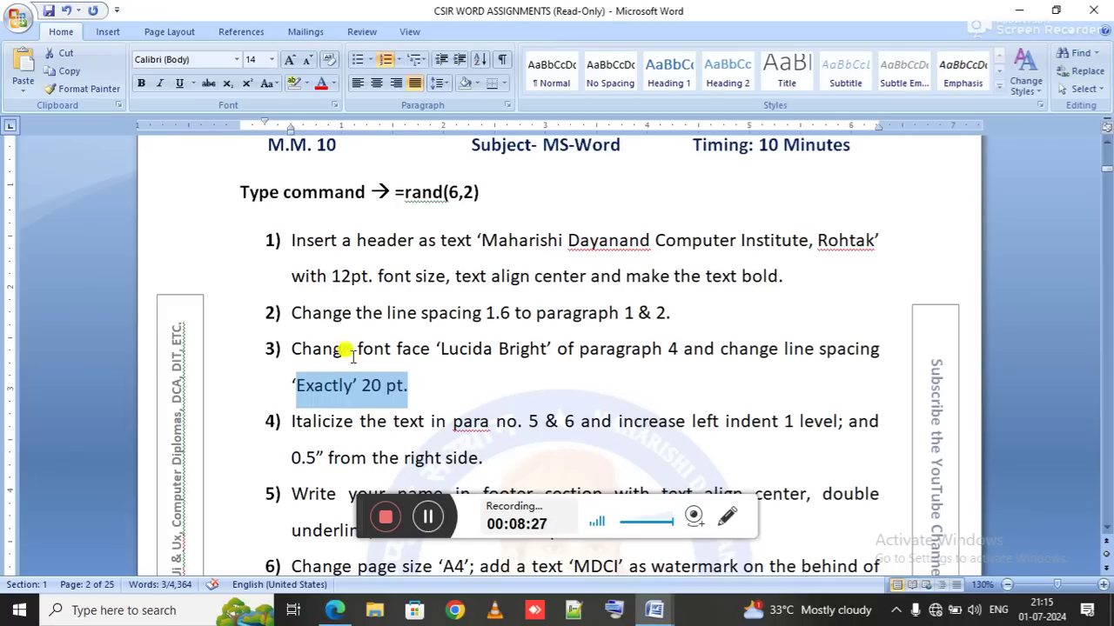
scroll(322, 385, down, 2)
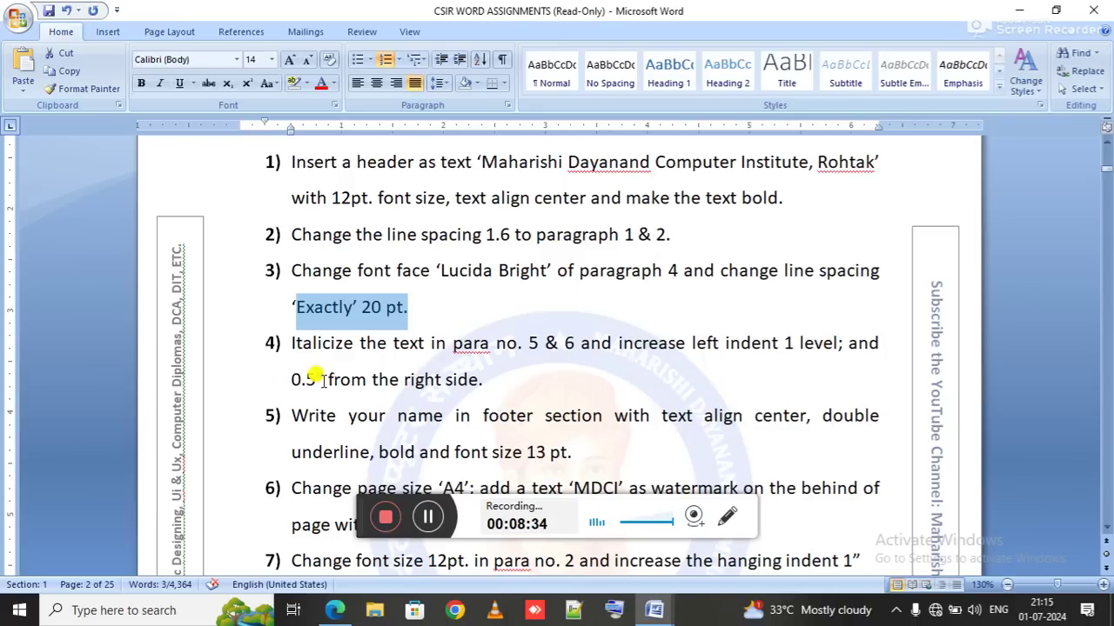
scroll(396, 393, down, 2)
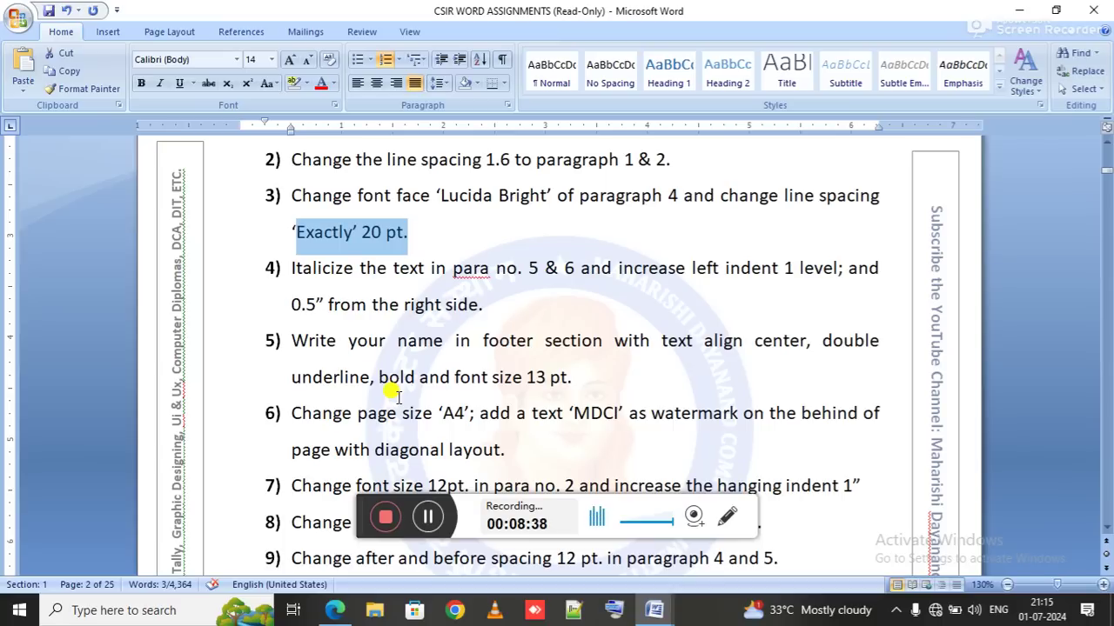
click(346, 268)
drag(346, 268, 574, 262)
key(alt+Tab)
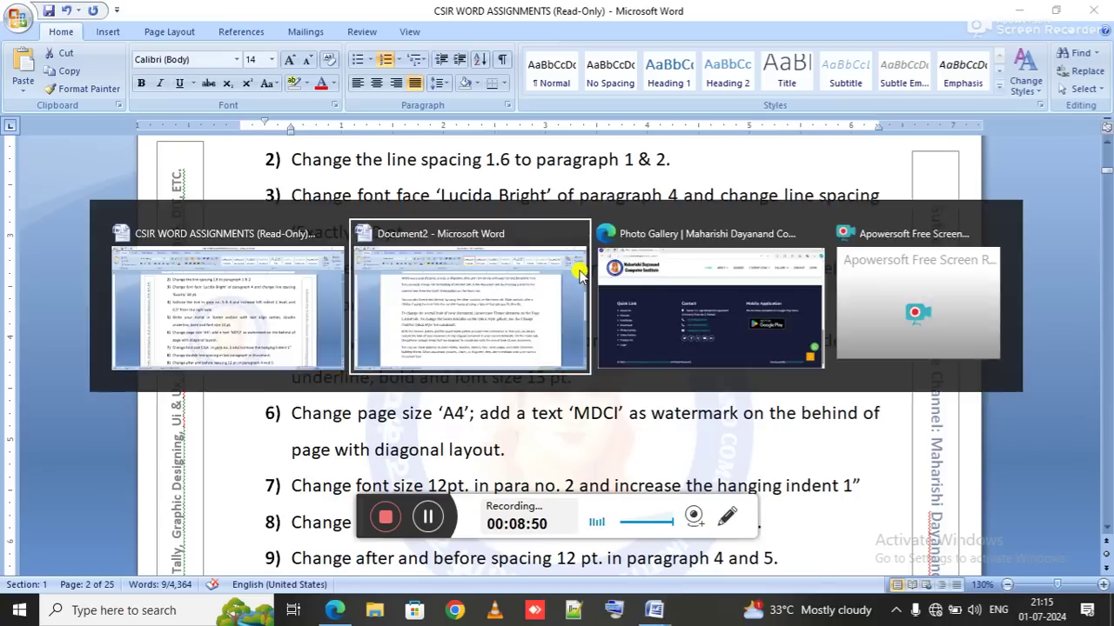
Step: Italicize the fifth and sixth paragraphs, from 'Both the Themes gallery' through the final 'document look.'
scroll(580, 263, down, 2)
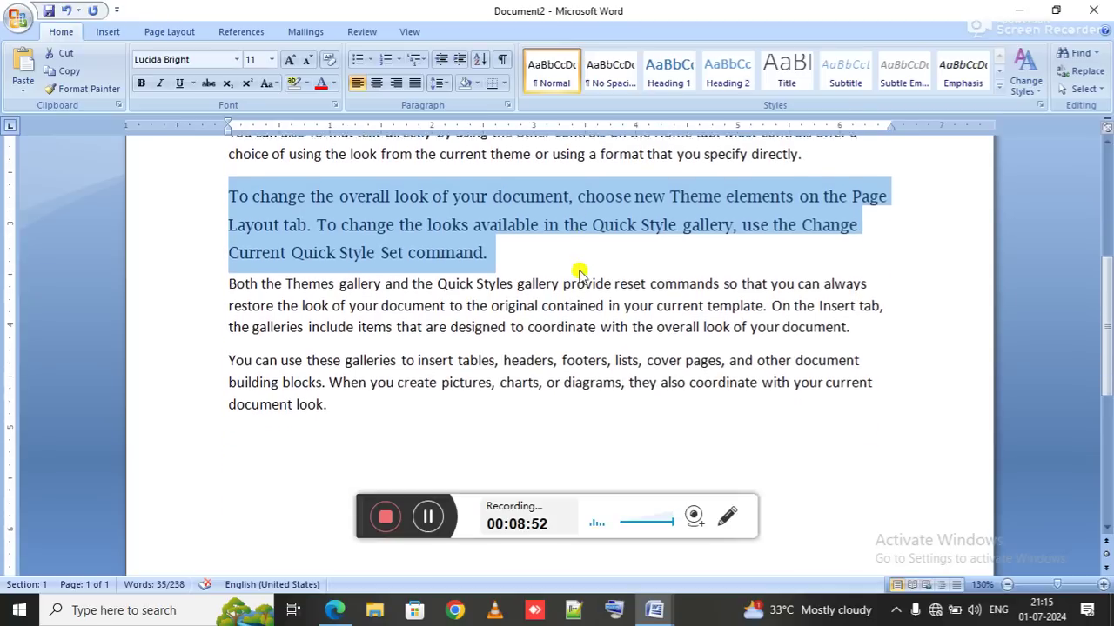
drag(225, 281, 329, 401)
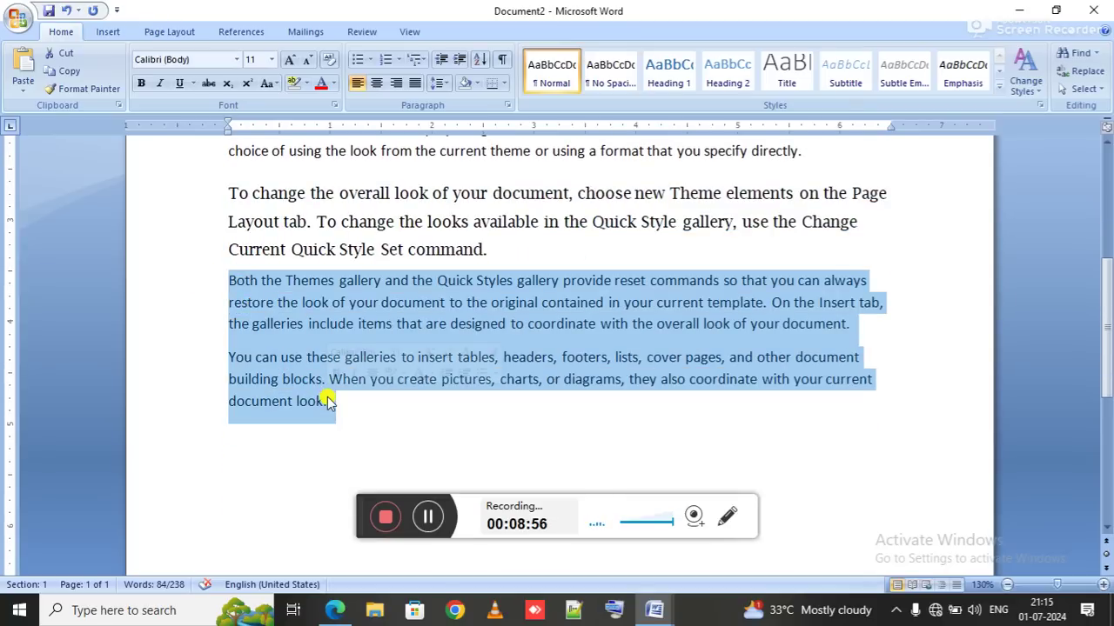
click(160, 84)
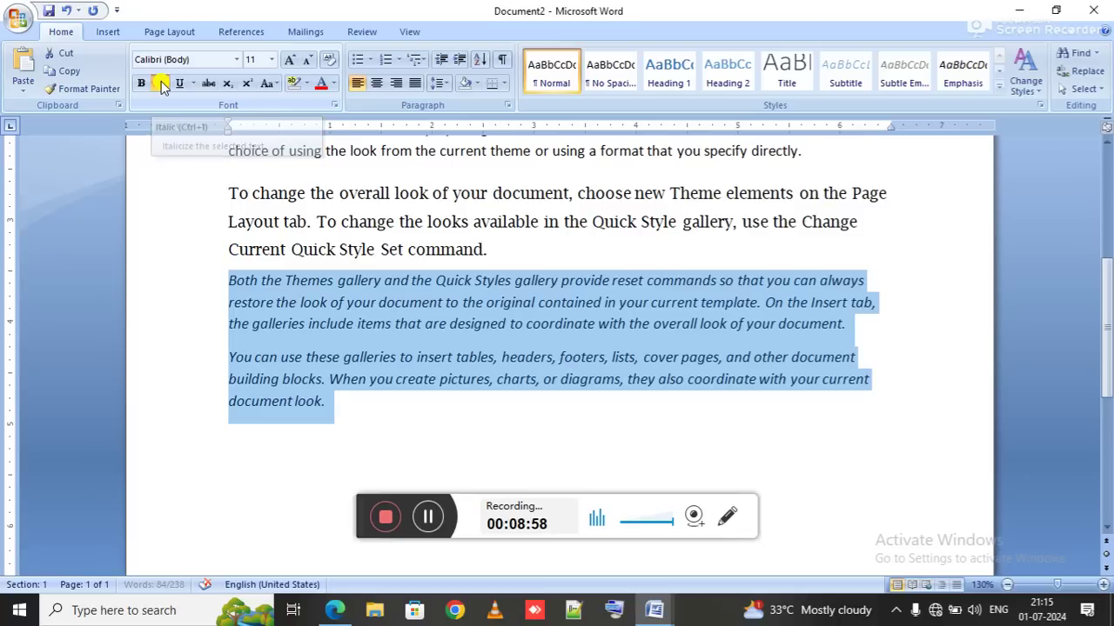
Step: Check the left indent requirement of task 4 in CSIR WORD ASSIGNMENTS and return to Document2
key(alt+Tab)
drag(343, 268, 581, 268)
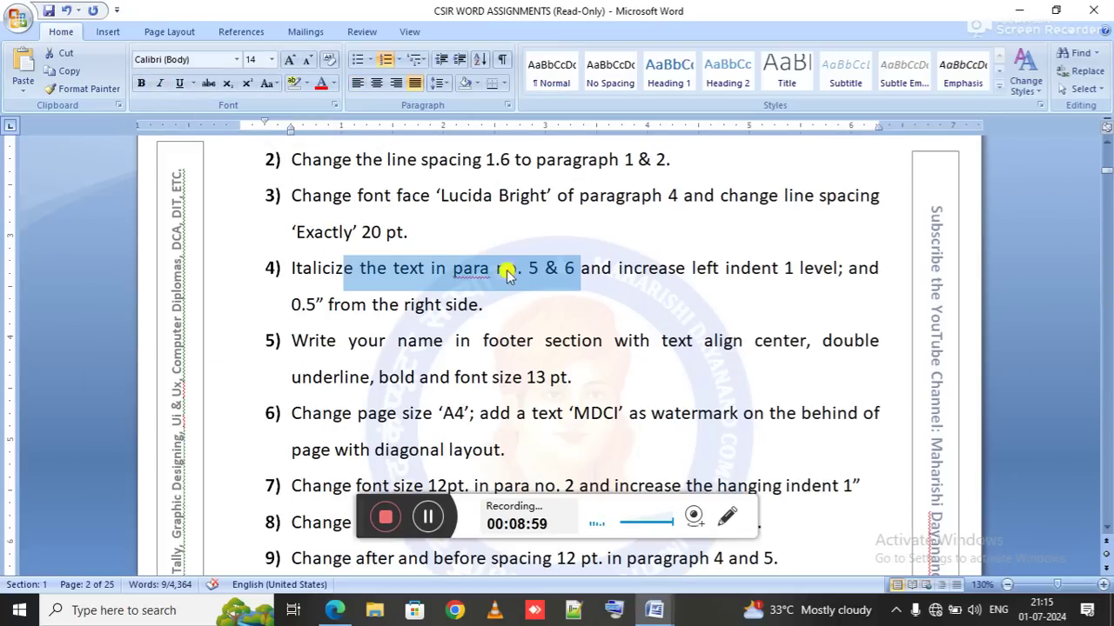
click(614, 265)
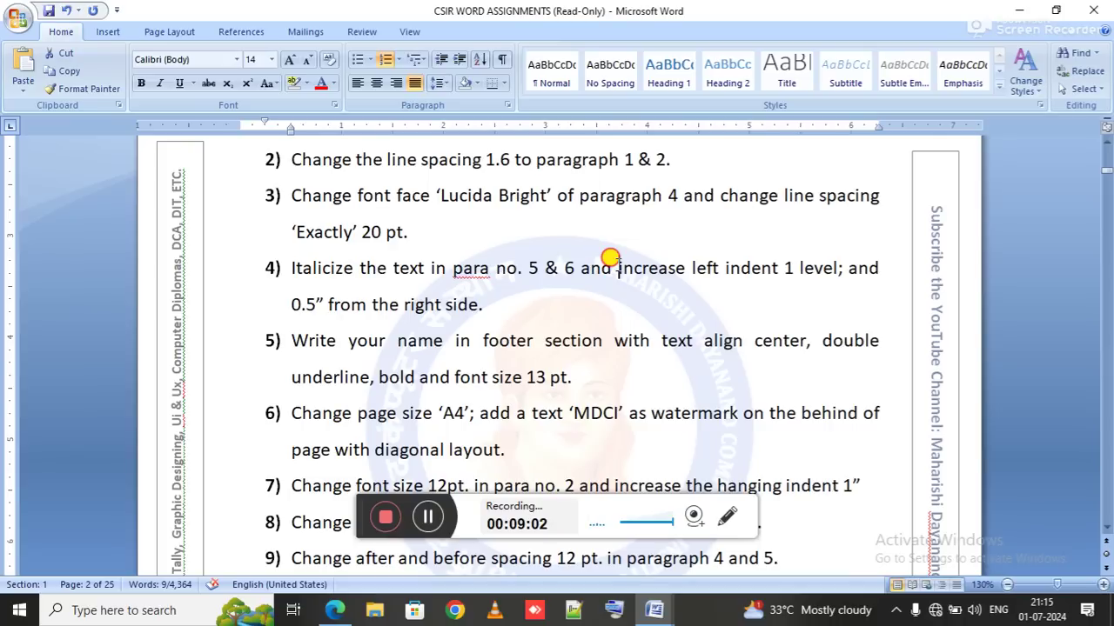
drag(614, 266, 845, 275)
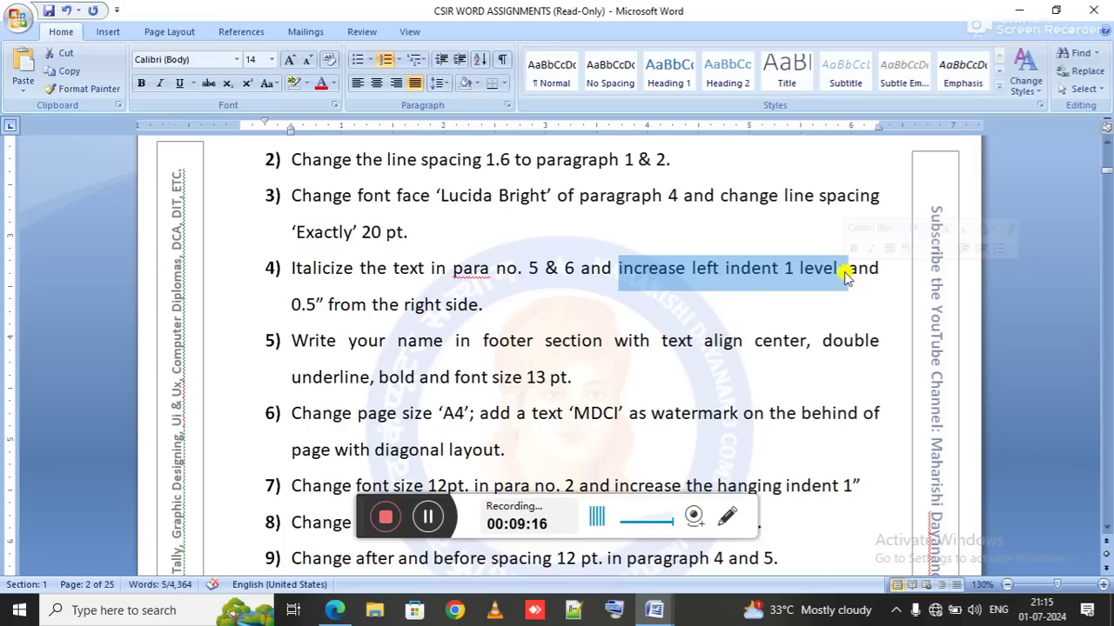
key(alt+Tab)
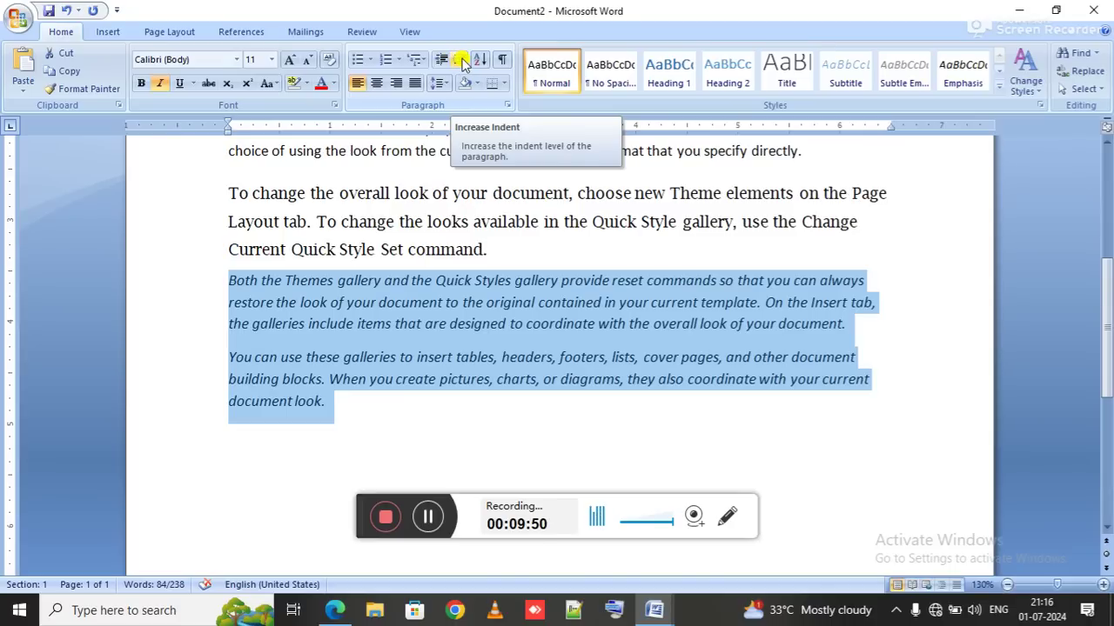
Step: Try increasing the indent of the selected fifth and sixth paragraphs by one level and undo it
click(461, 63)
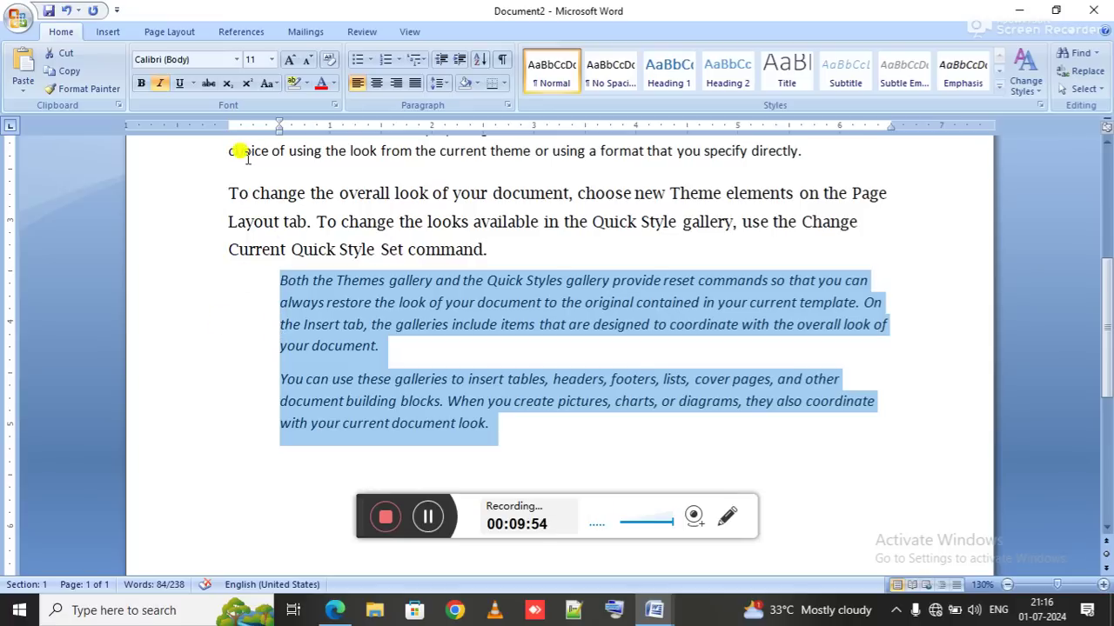
key(ctrl+z)
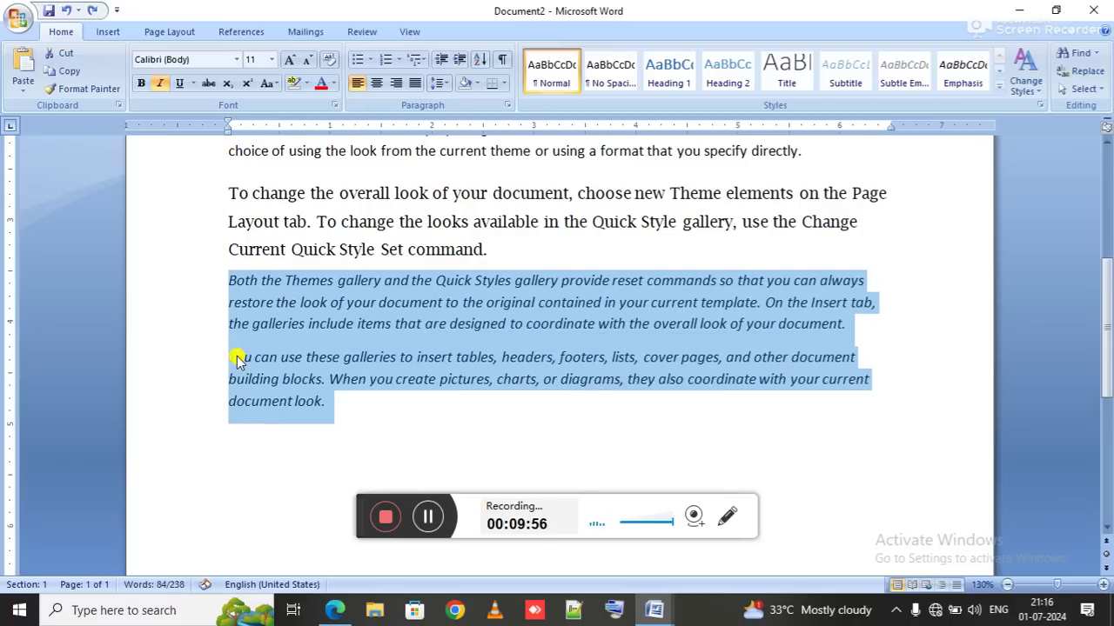
click(509, 106)
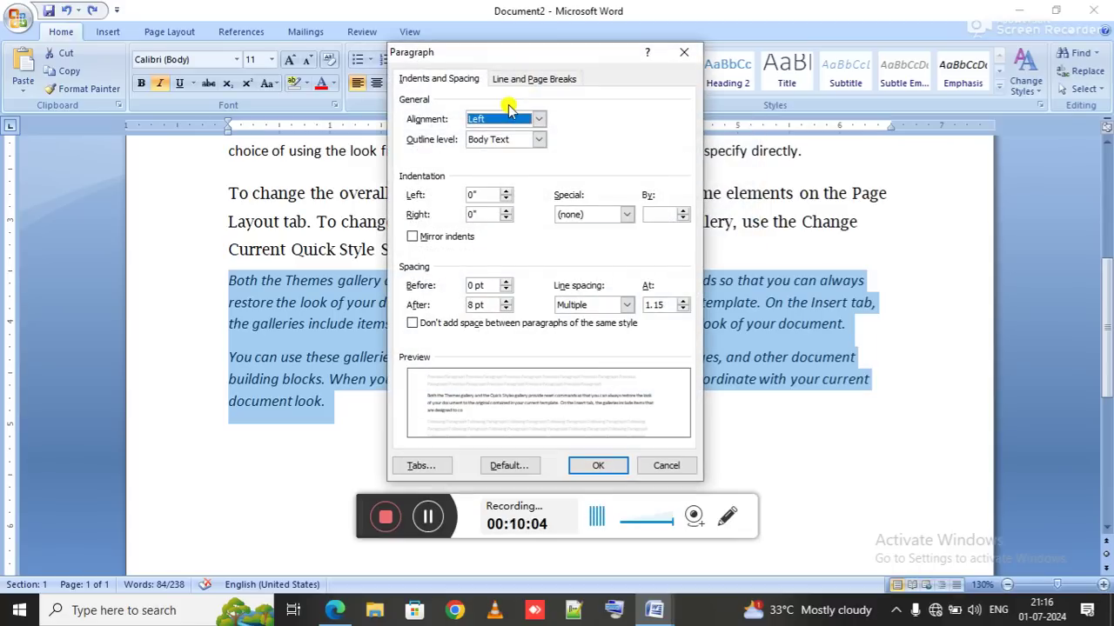
click(574, 215)
click(574, 214)
click(576, 213)
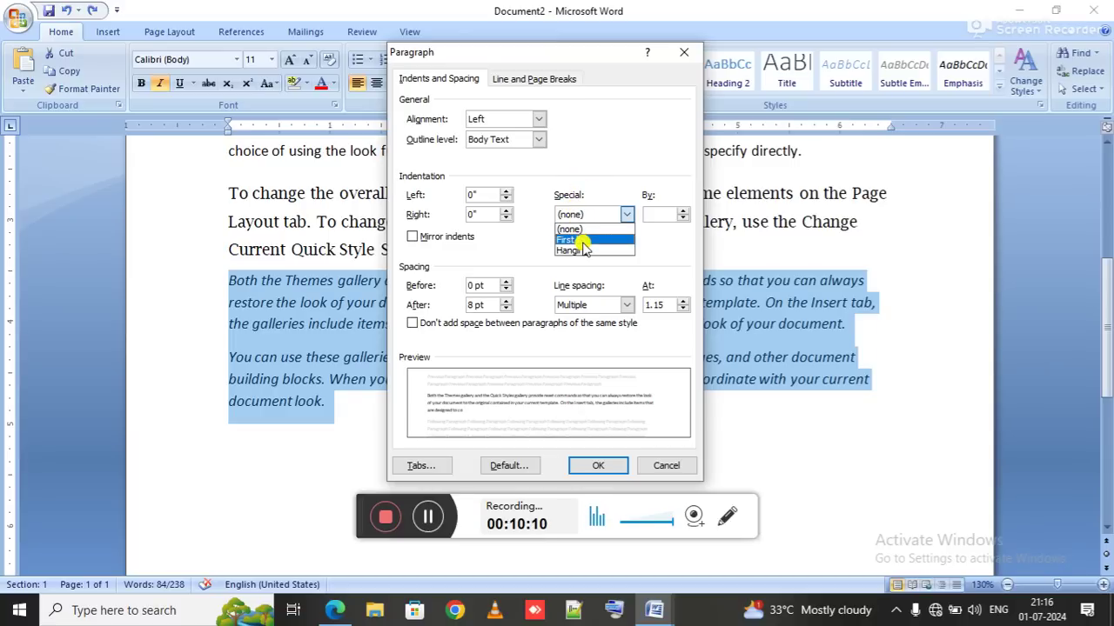
key(Escape)
key(Escape)
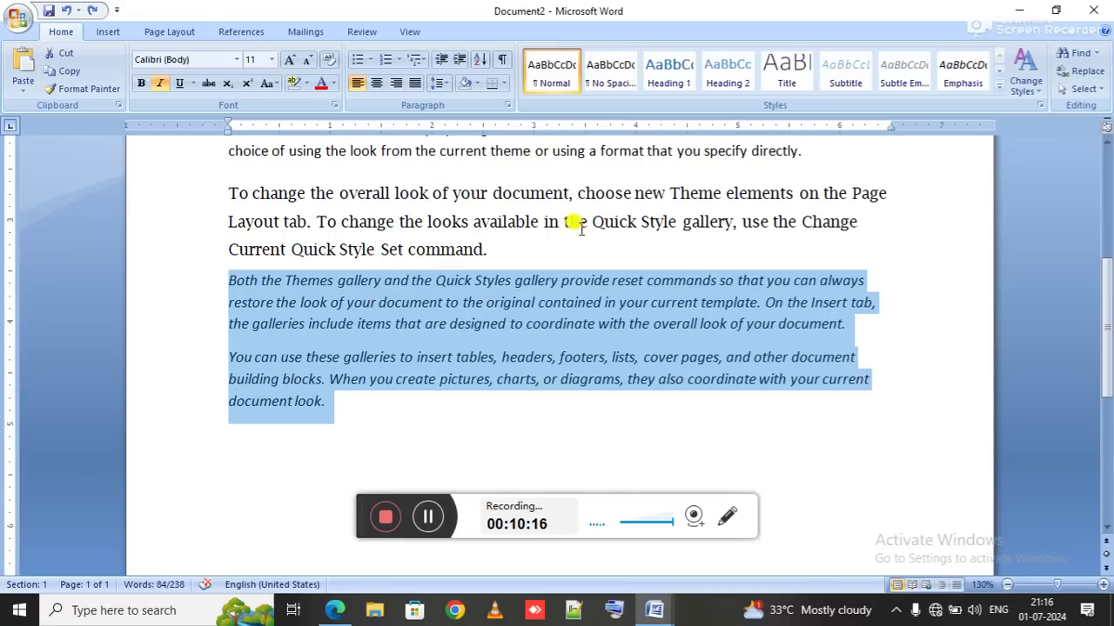
Step: Set the left indentation of the selected fifth and sixth paragraphs to 0.5" in the paragraph settings
click(511, 106)
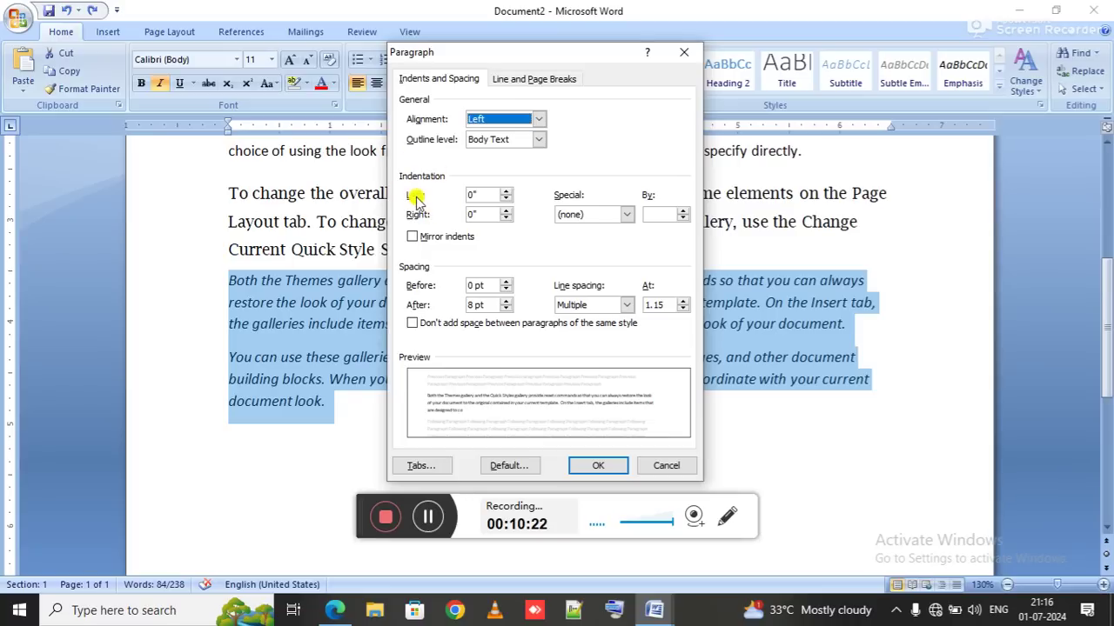
double_click(475, 195)
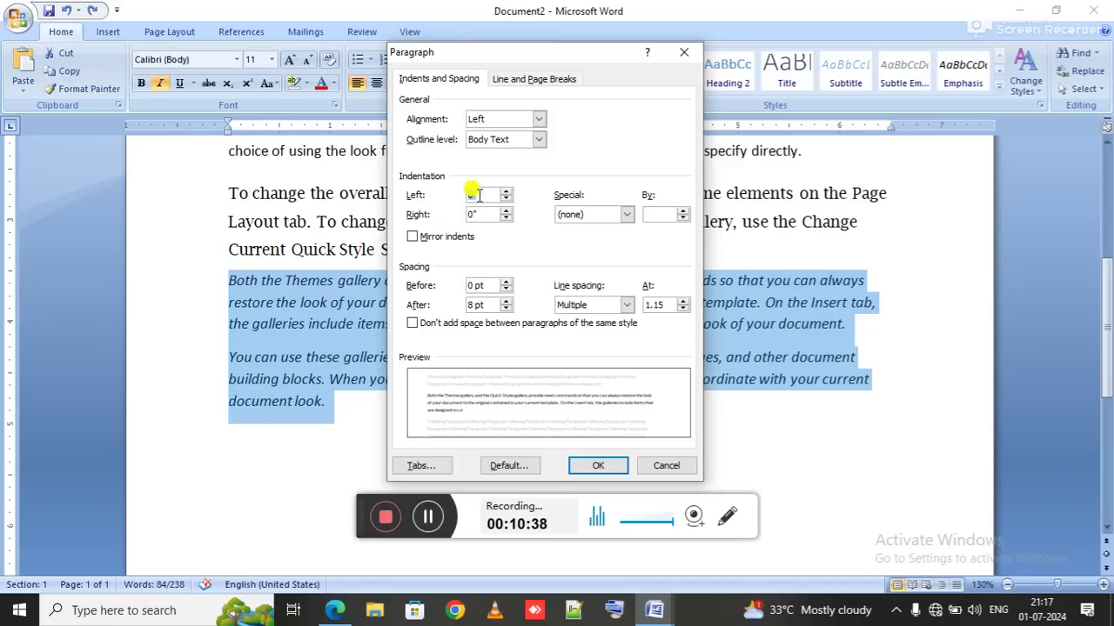
text(0.5)
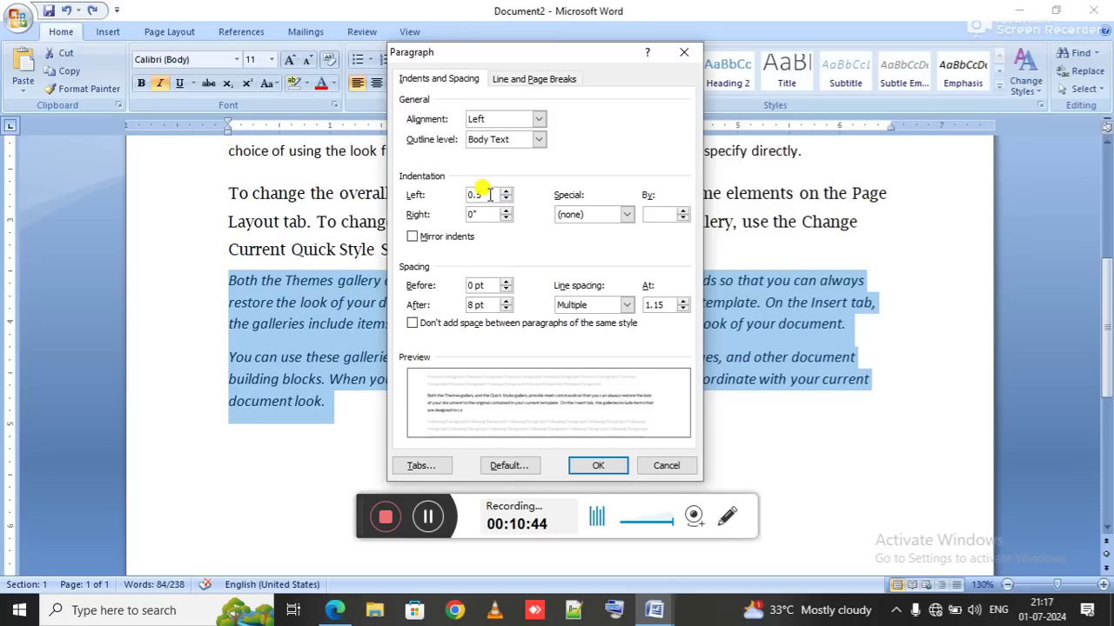
text(")
click(602, 461)
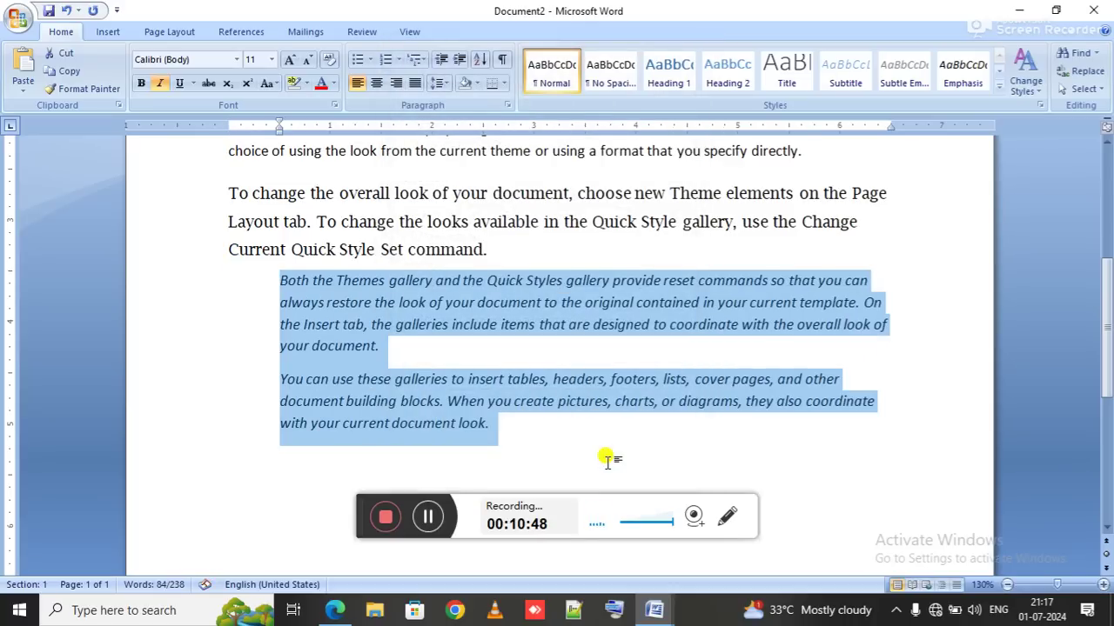
Step: Check the right-side indent requirement of task 4 in CSIR WORD ASSIGNMENTS and return to Document2
key(alt+Tab)
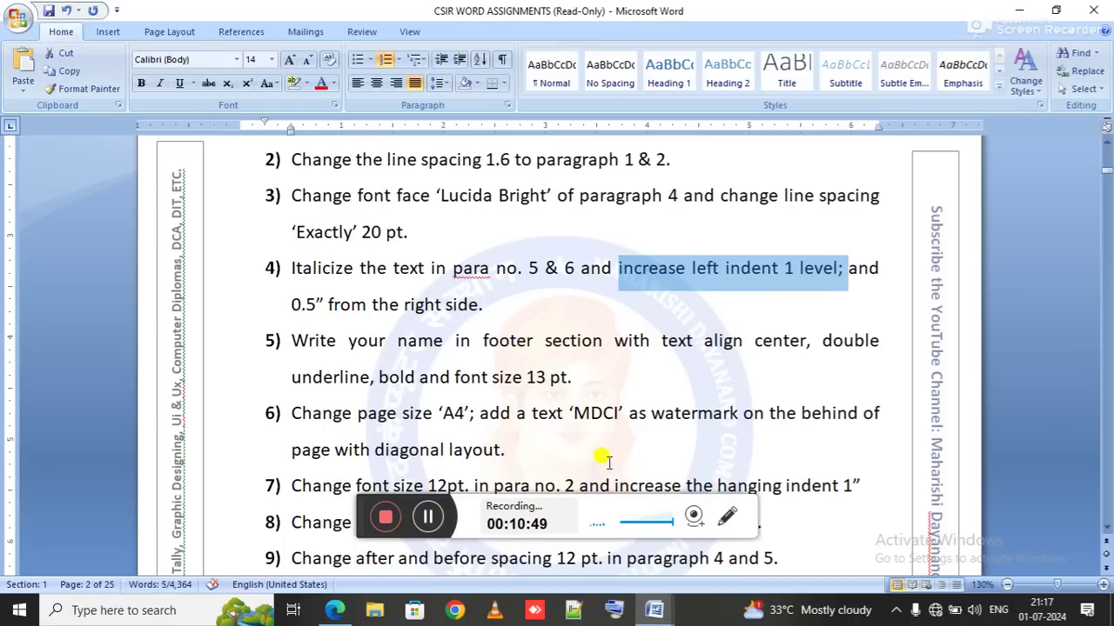
click(853, 270)
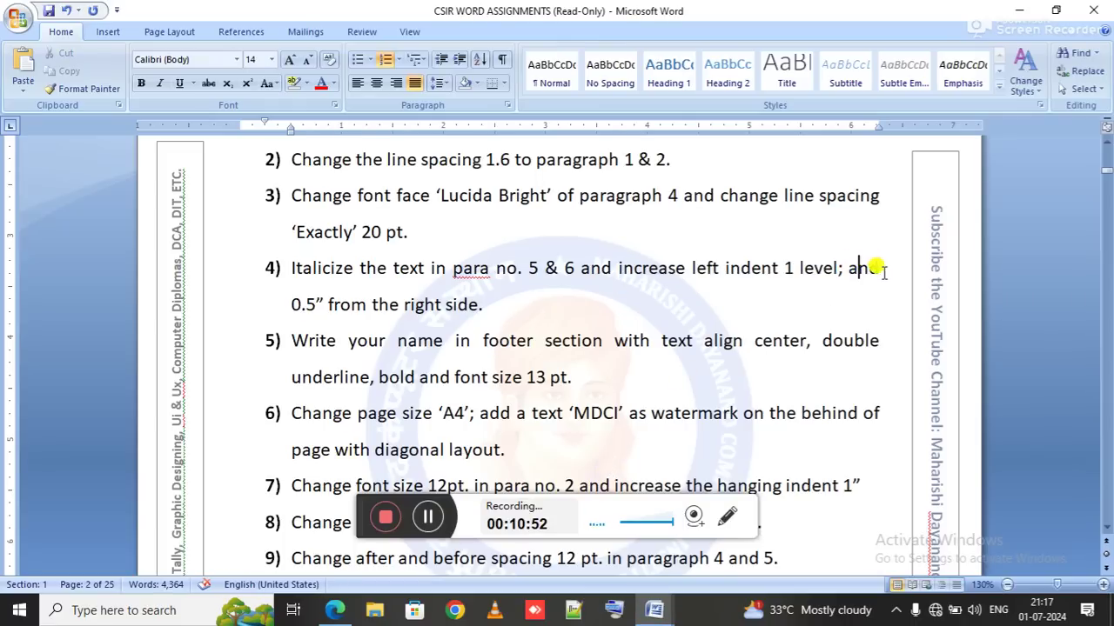
drag(285, 311, 495, 315)
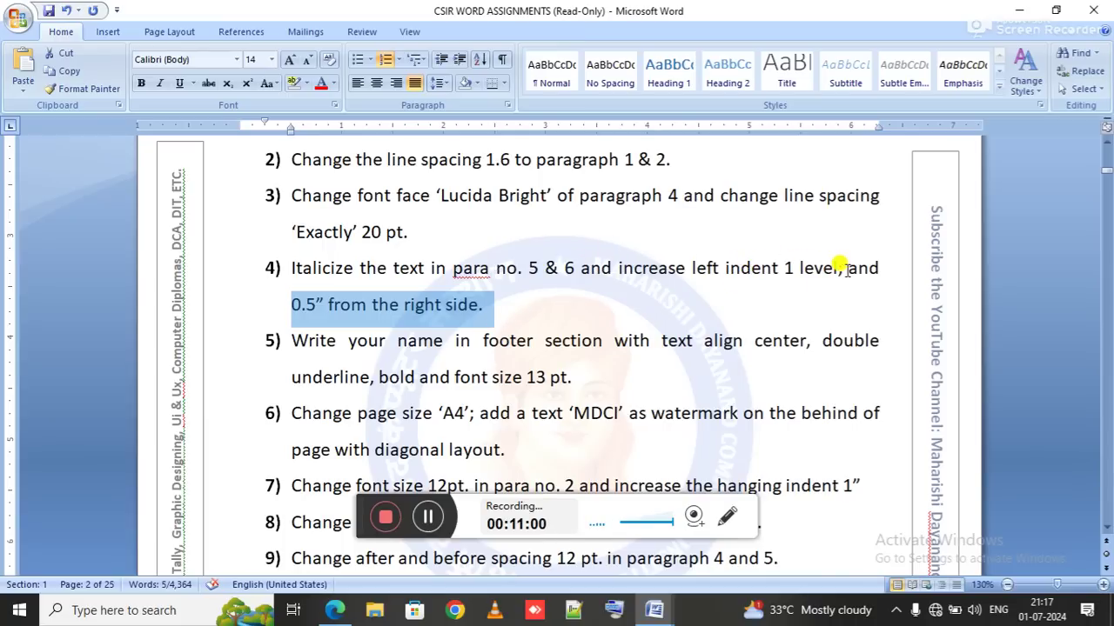
drag(838, 269, 784, 269)
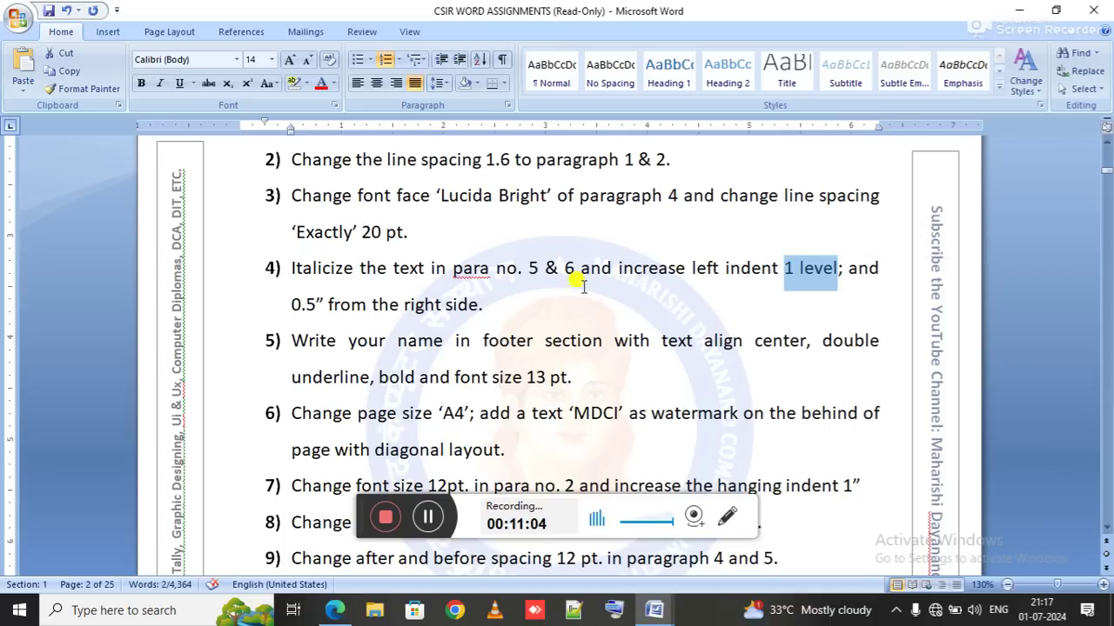
click(484, 306)
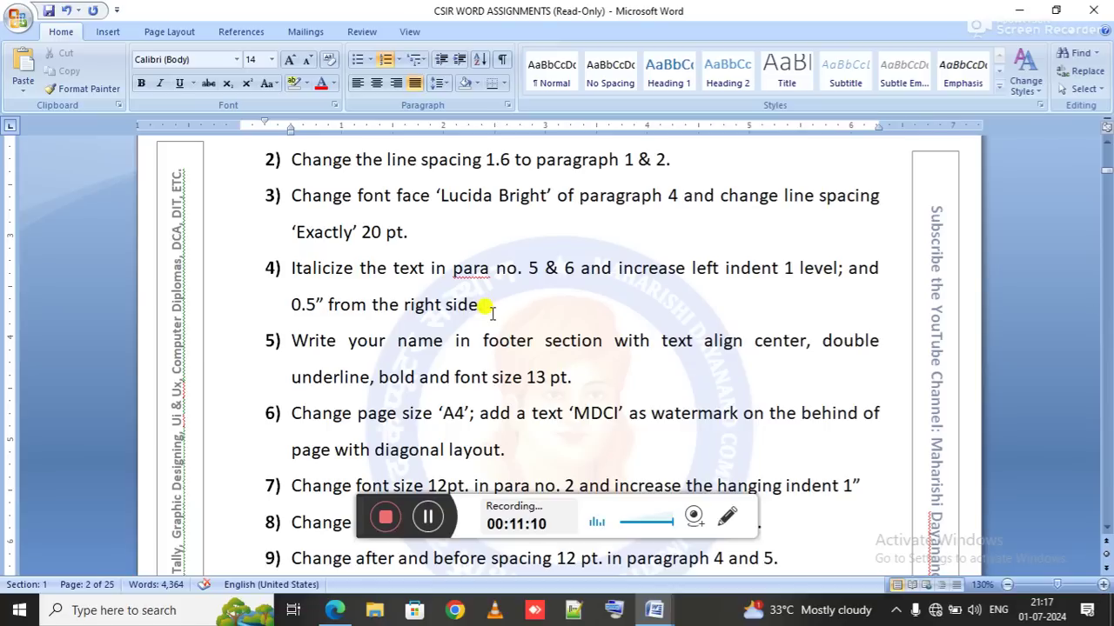
drag(492, 312, 304, 310)
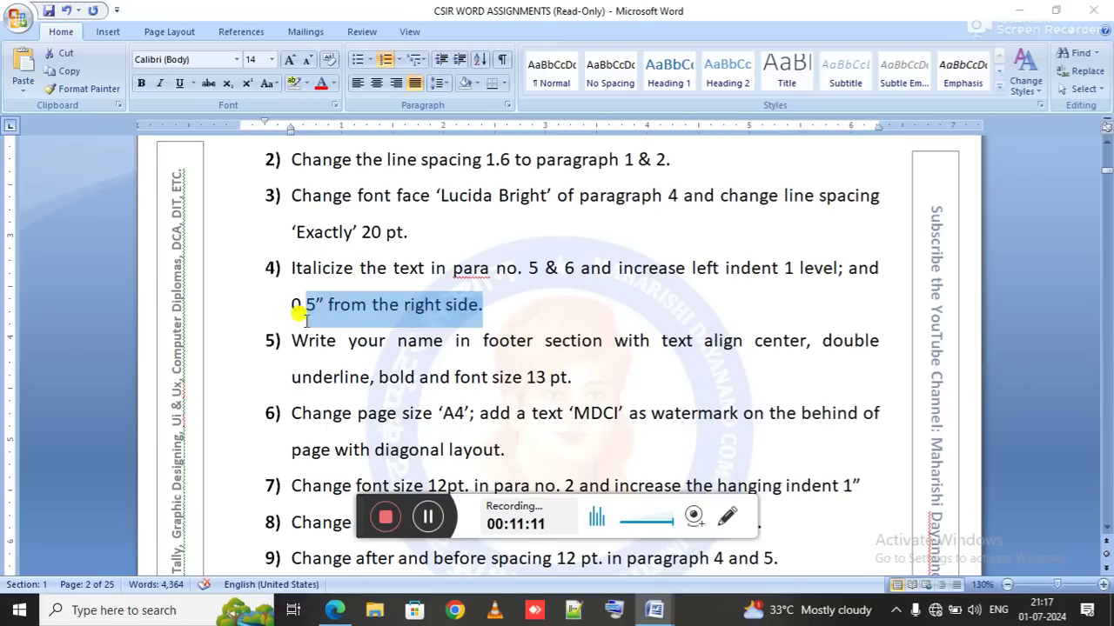
key(alt+Tab)
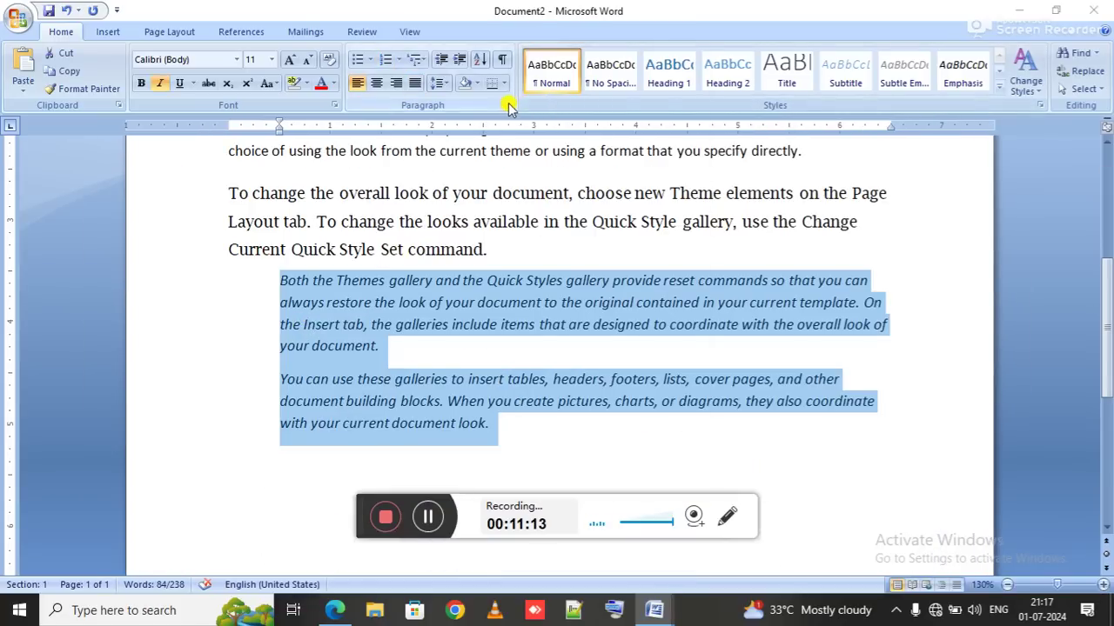
Step: Set the right indentation of the selected fifth and sixth paragraphs to 0.5" in the paragraph settings
click(507, 104)
click(488, 215)
key(BackSpace)
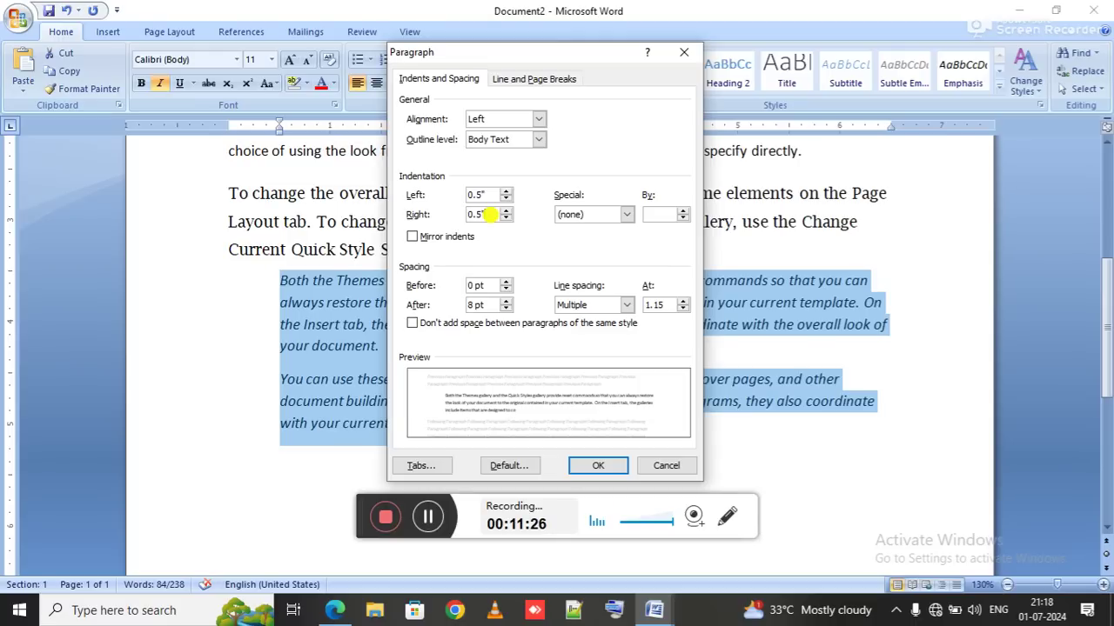
key(Return)
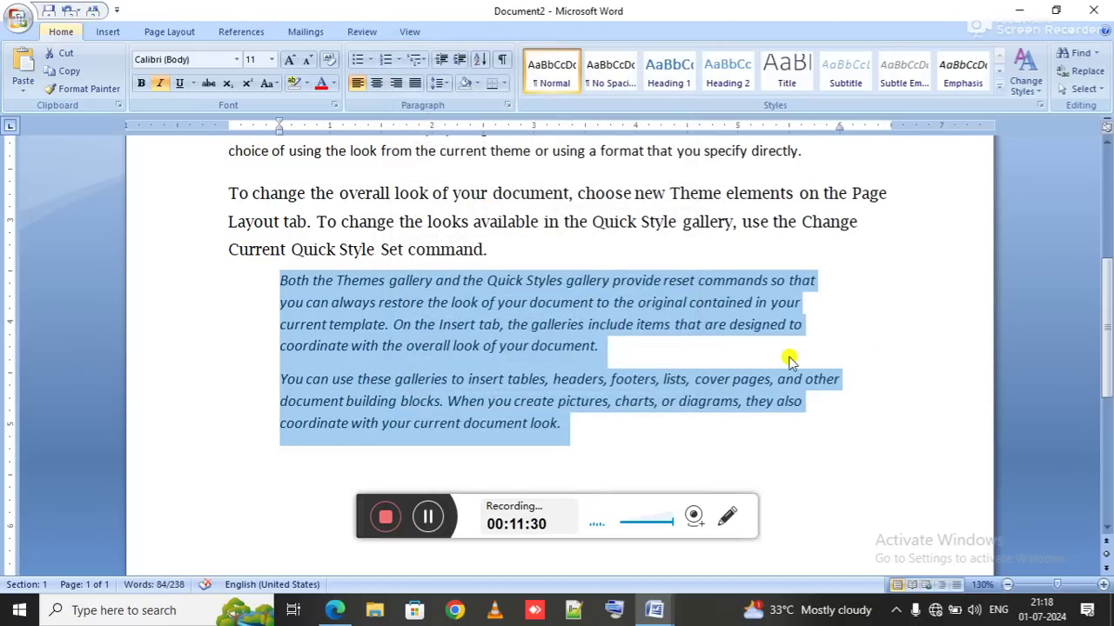
Step: Check the footer name, alignment, underline, bold and font size requirements of task 5 in CSIR WORD ASSIGNMENTS and return to Document2
key(alt+Tab)
scroll(544, 324, down, 2)
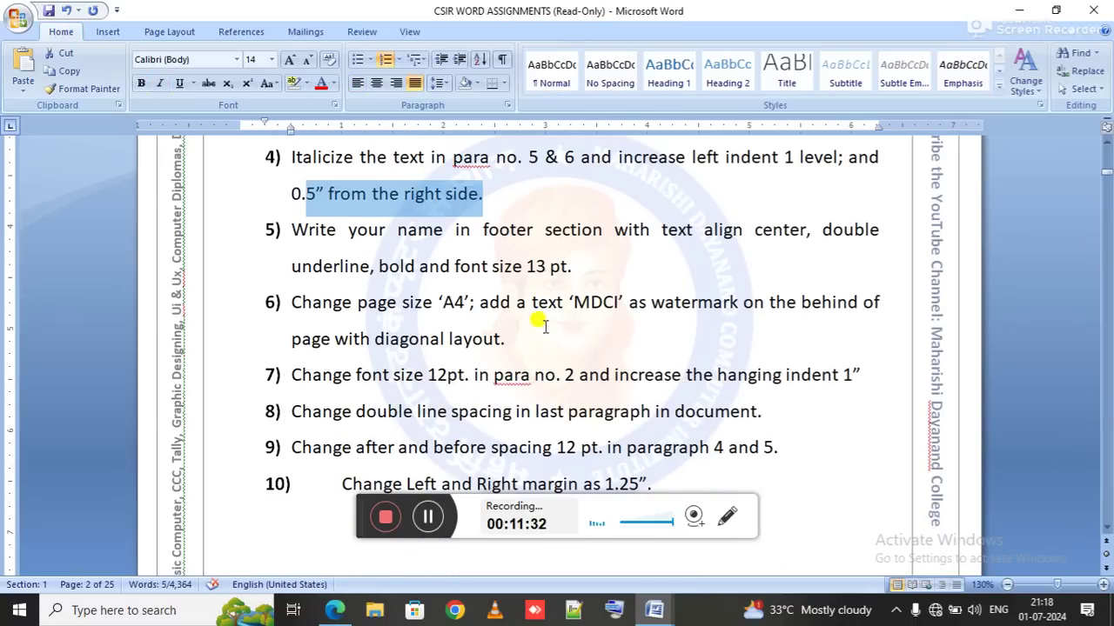
drag(386, 237, 603, 236)
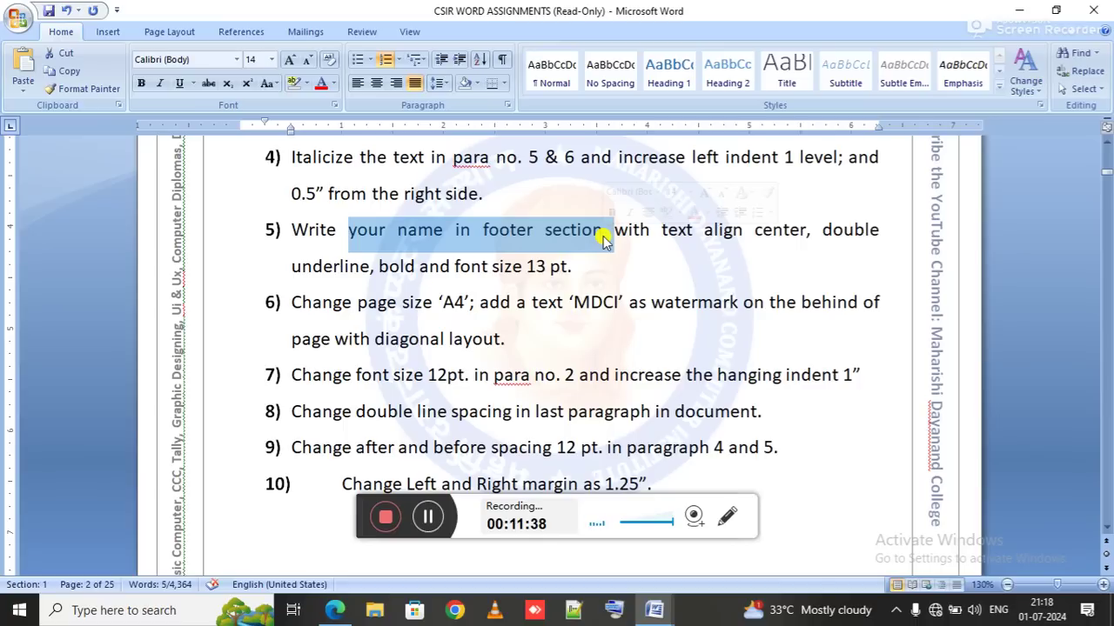
click(442, 232)
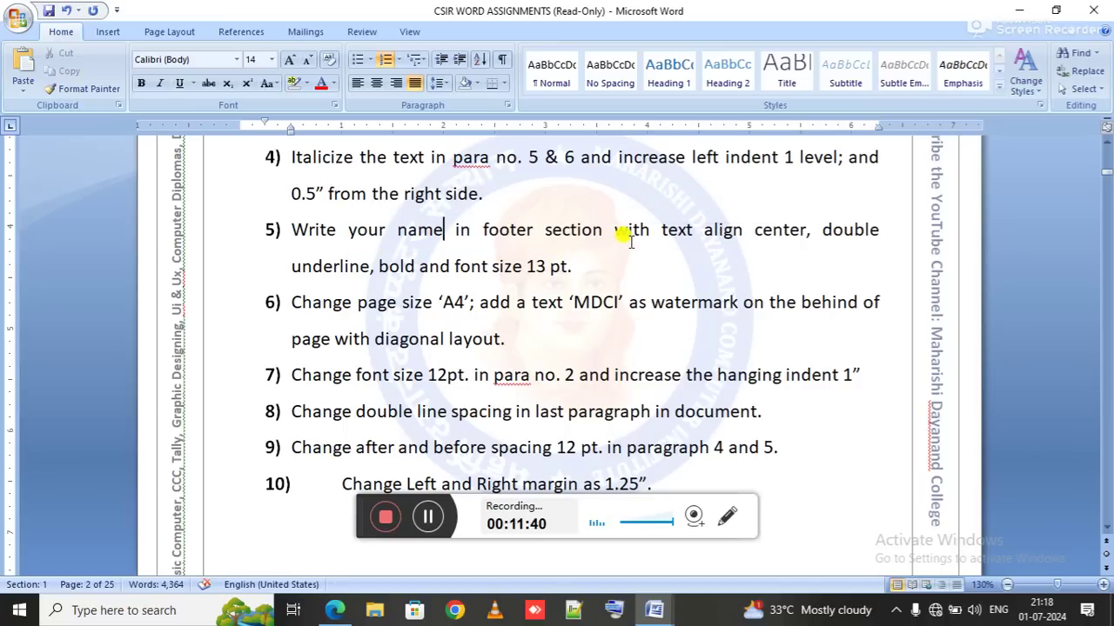
drag(628, 234, 777, 231)
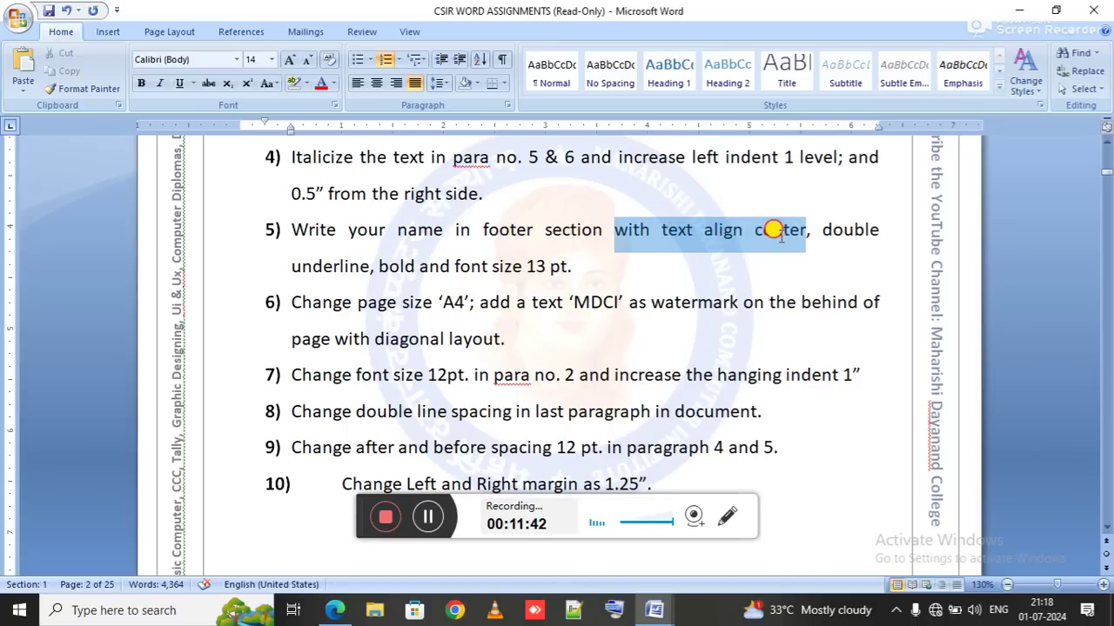
drag(773, 231, 582, 263)
key(alt+Tab)
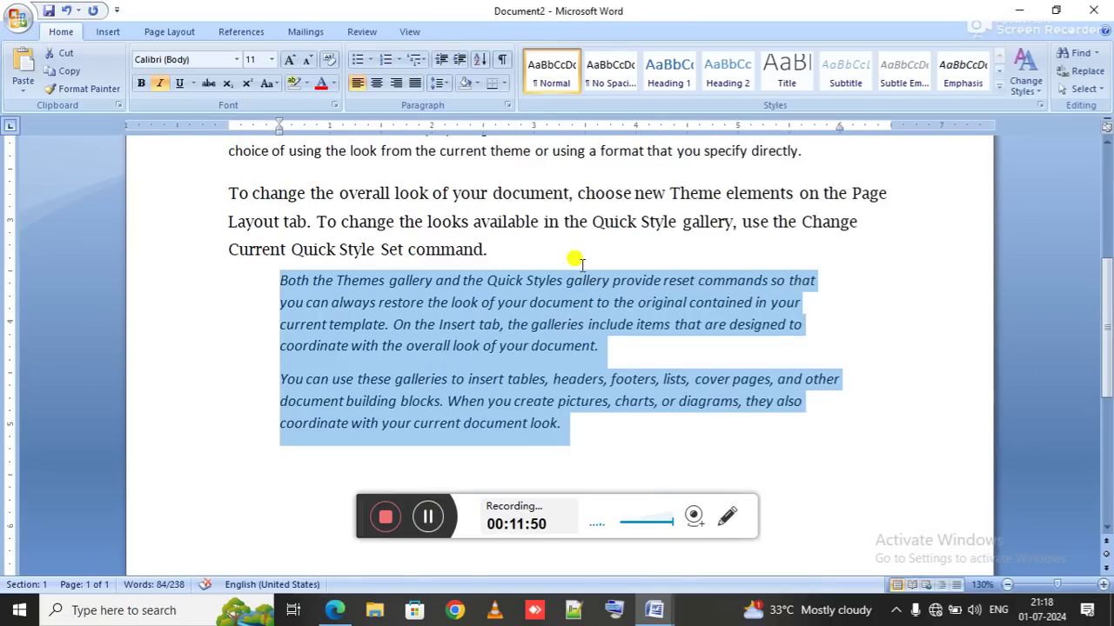
Step: Insert a footer in the built-in Blank style into Document2
click(580, 261)
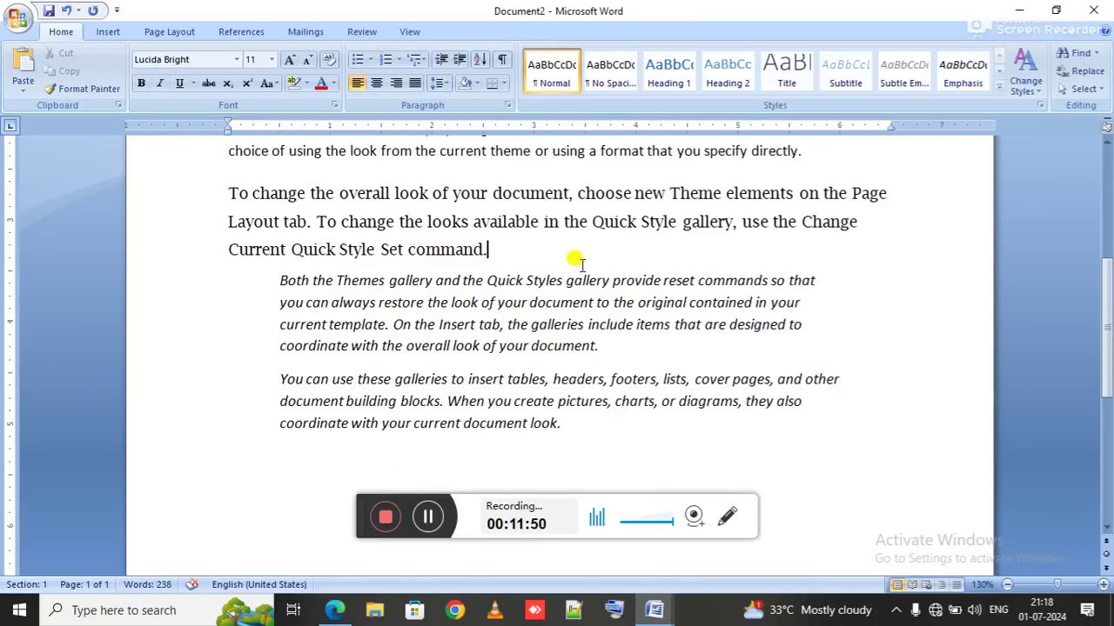
click(108, 31)
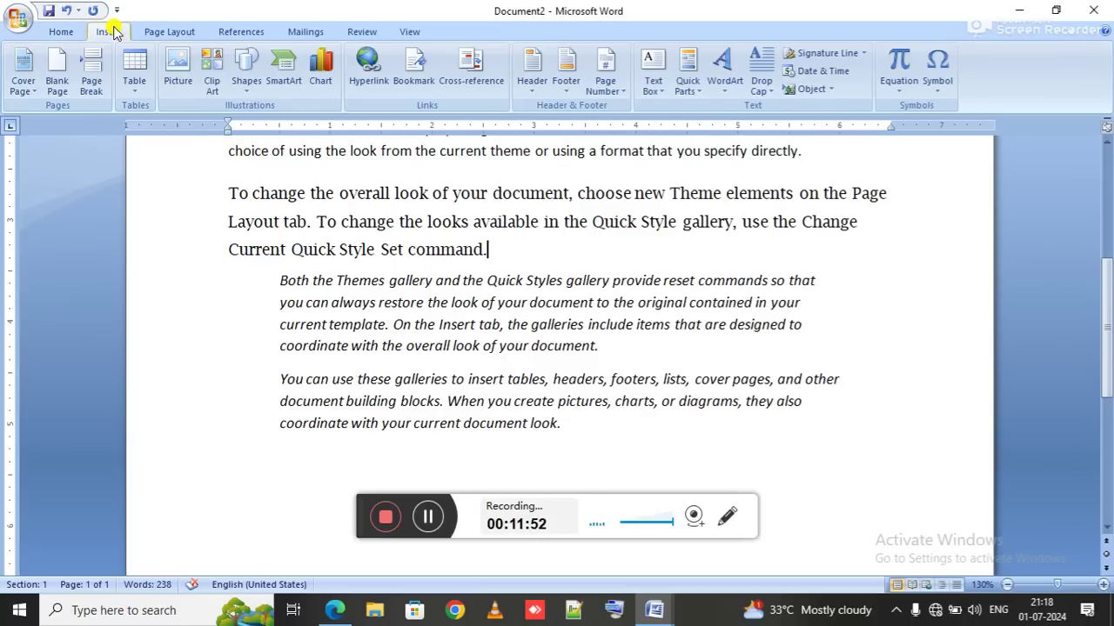
click(529, 77)
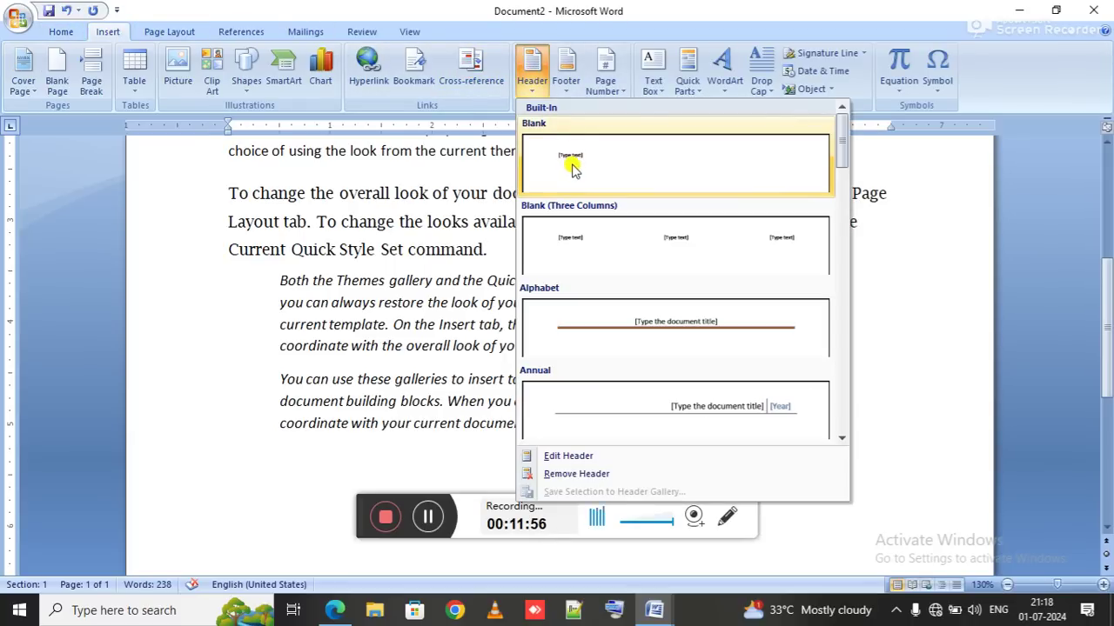
click(564, 81)
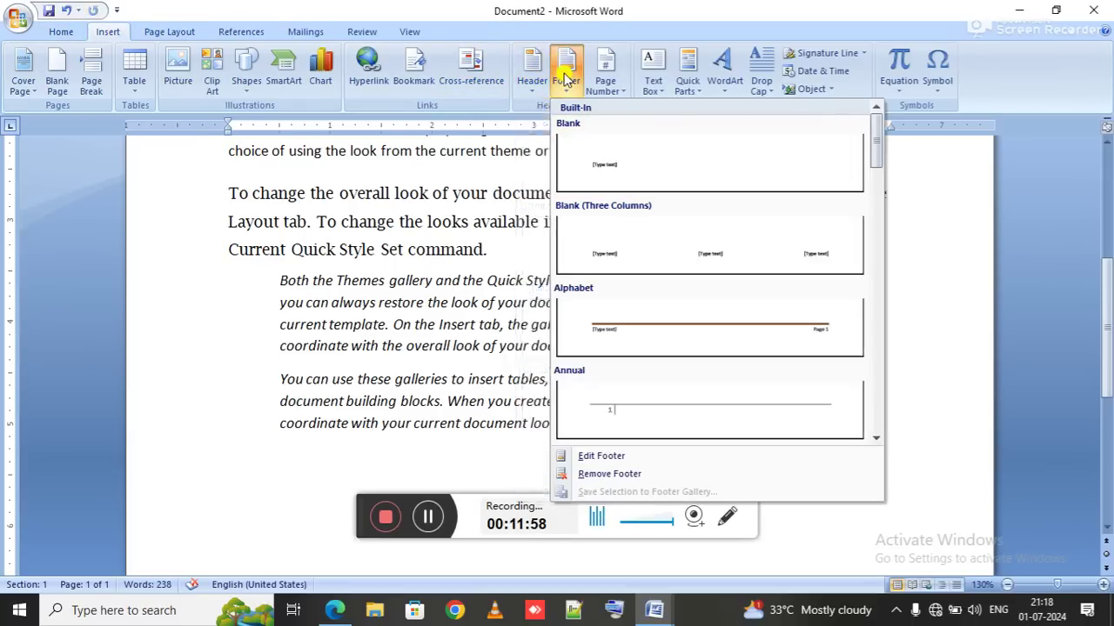
click(599, 173)
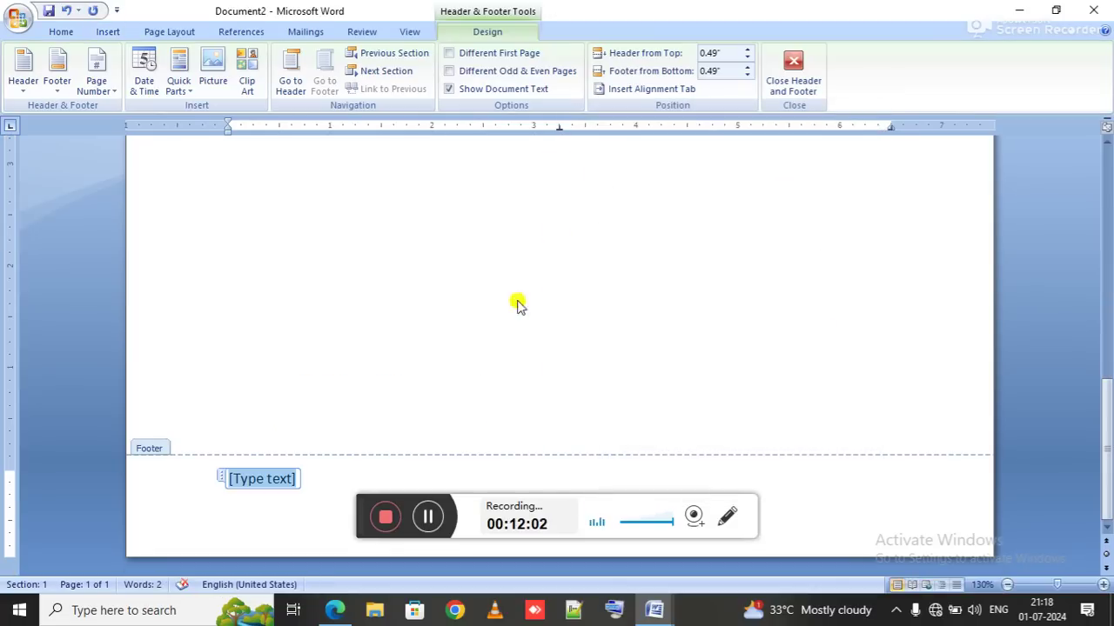
Step: Centre the footer's placeholder text and replace it with the person's name
drag(370, 507, 498, 561)
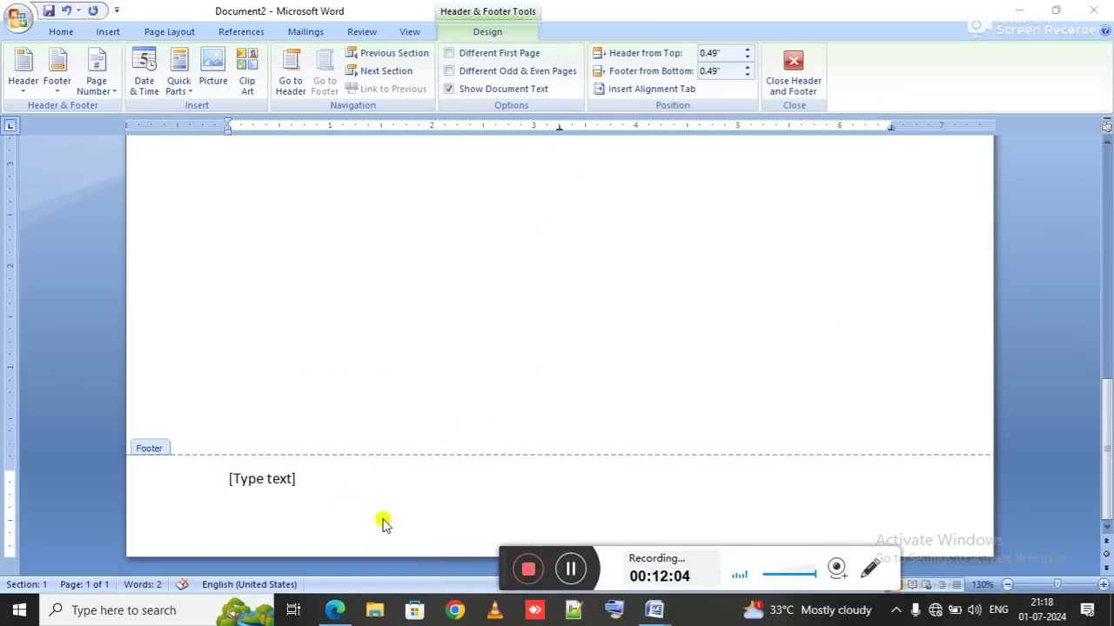
click(280, 483)
key(ctrl+e)
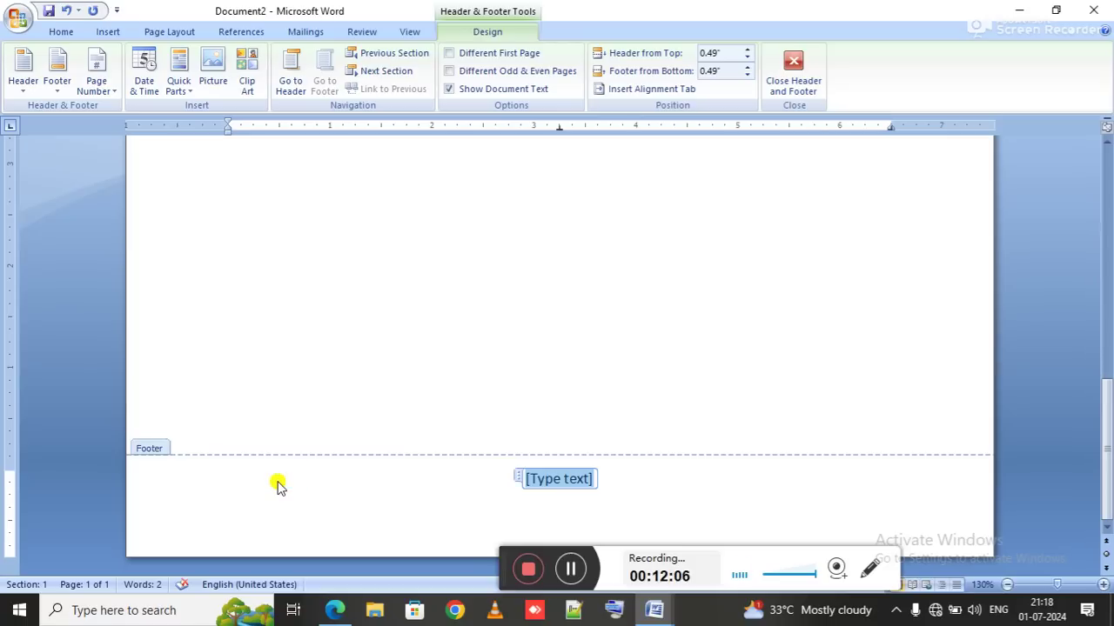
click(73, 37)
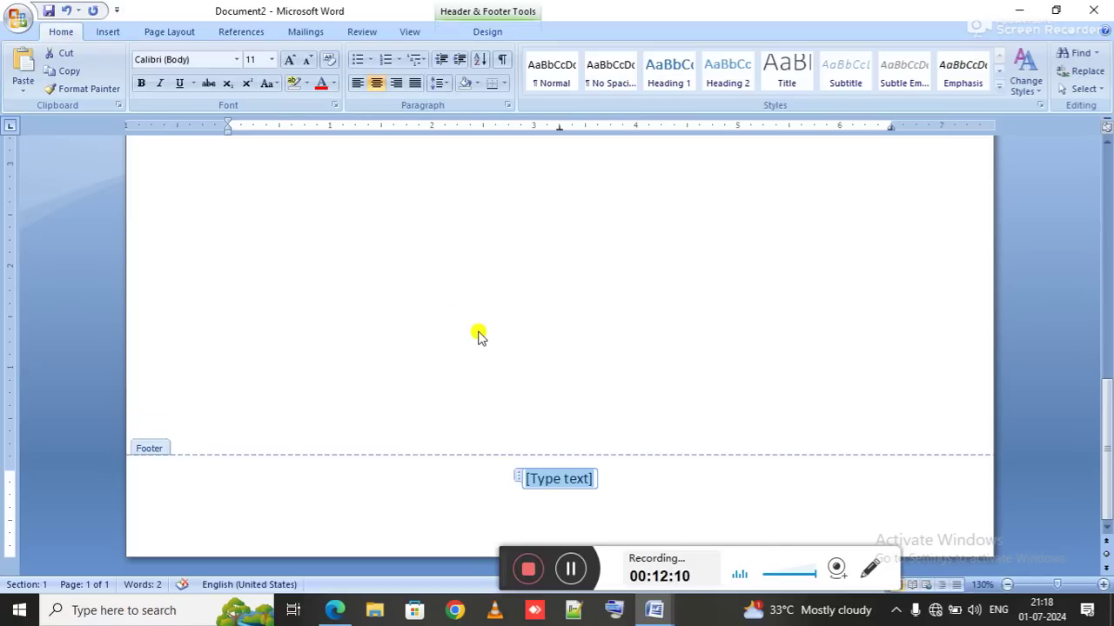
text(Deep)
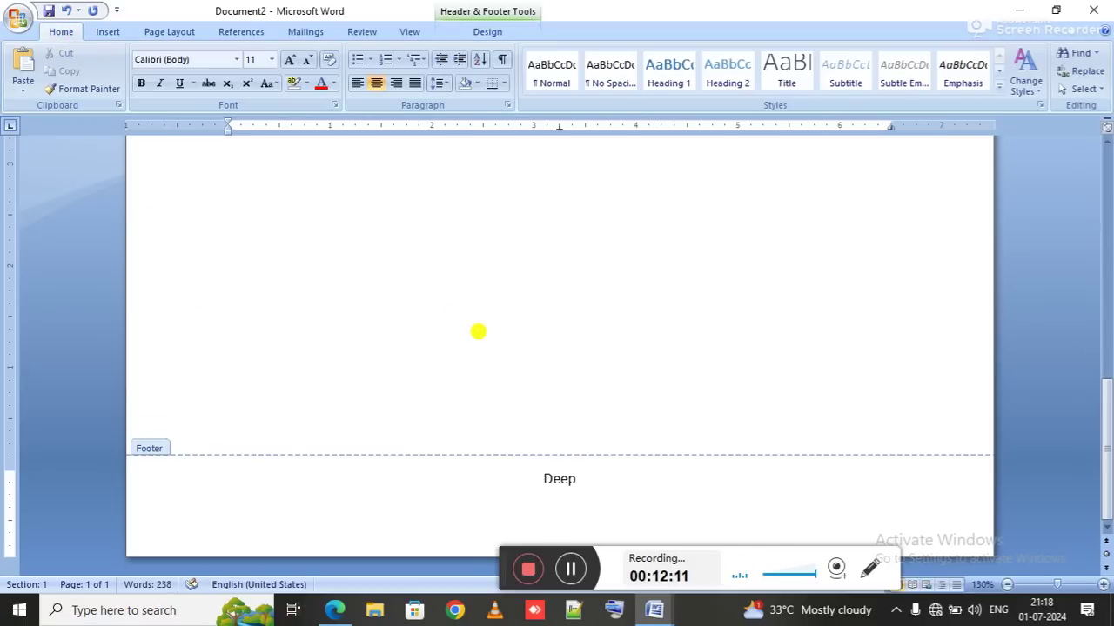
Step: Format all the footer text at font size 13 with bold and a double underline
key(ctrl+a)
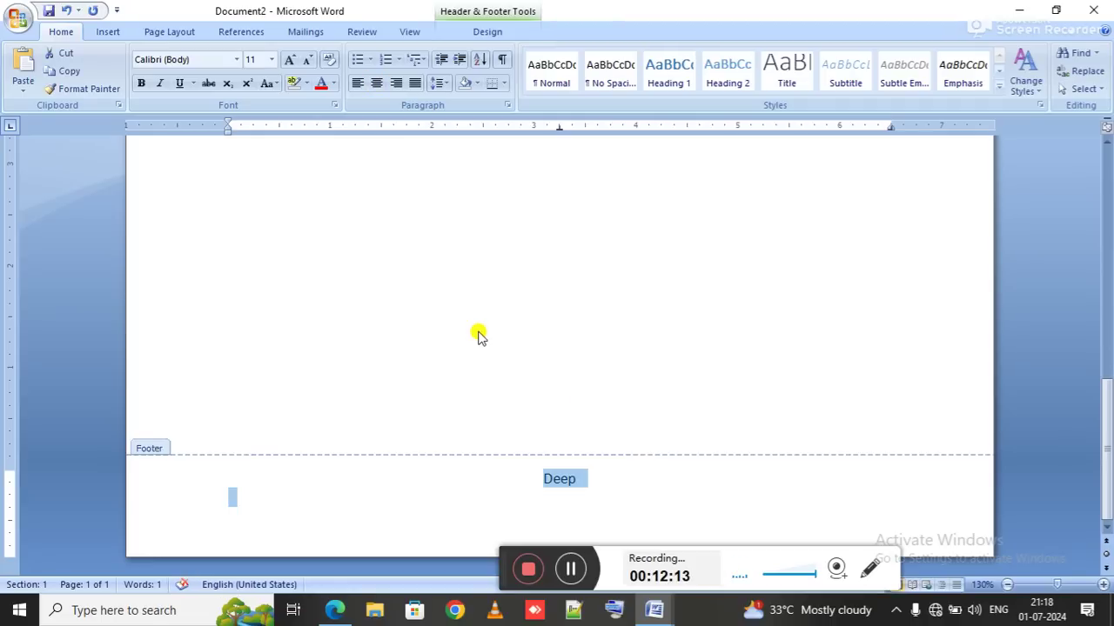
click(271, 60)
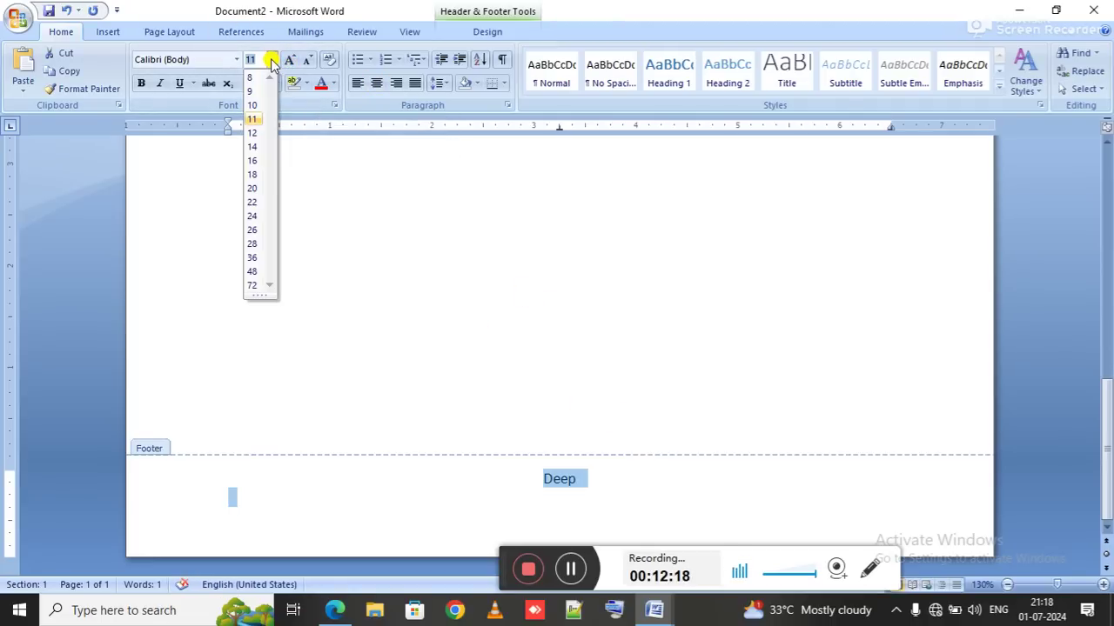
click(259, 64)
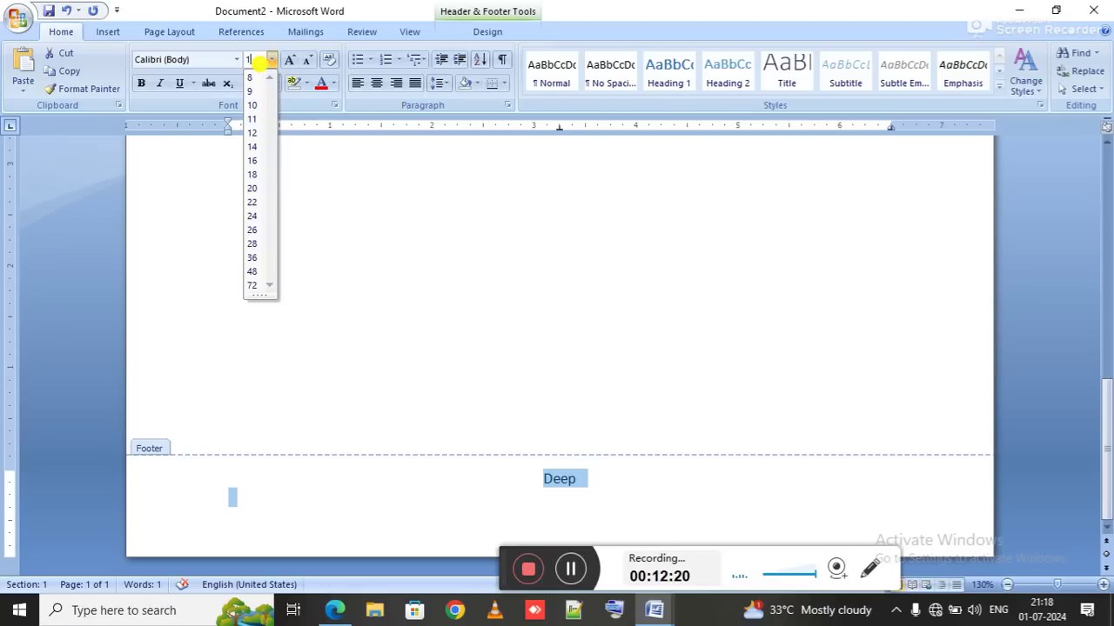
text(13)
key(Return)
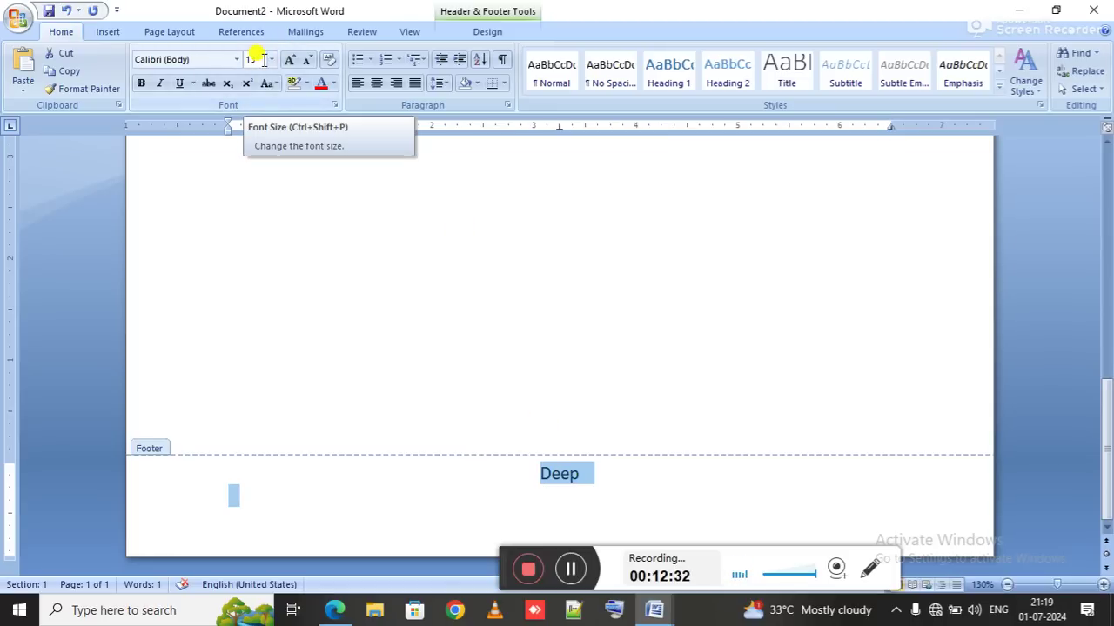
click(142, 84)
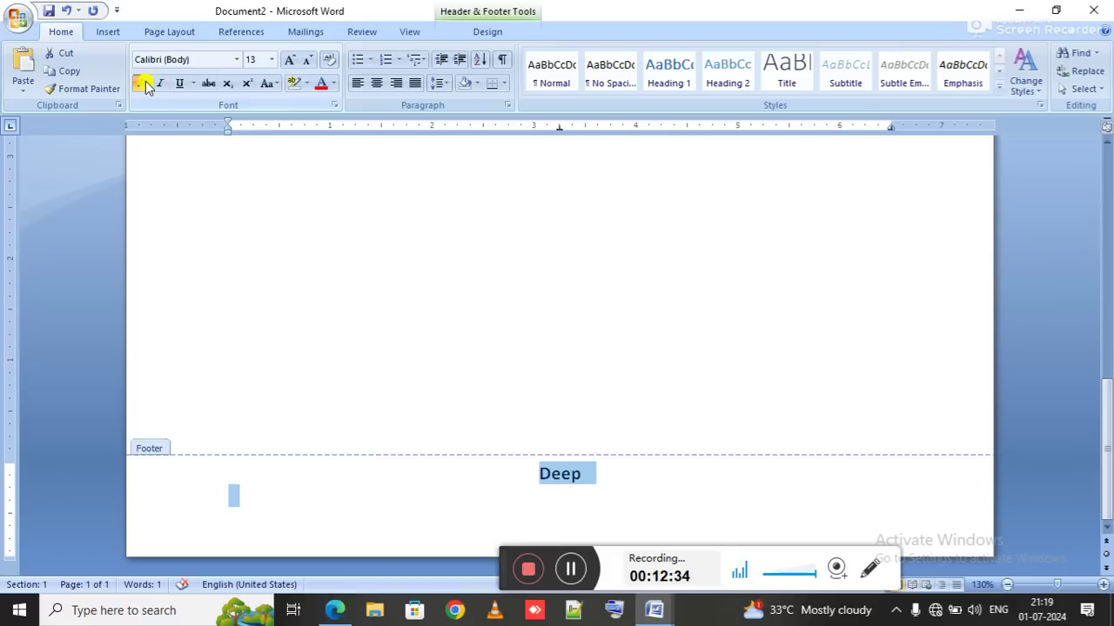
click(194, 84)
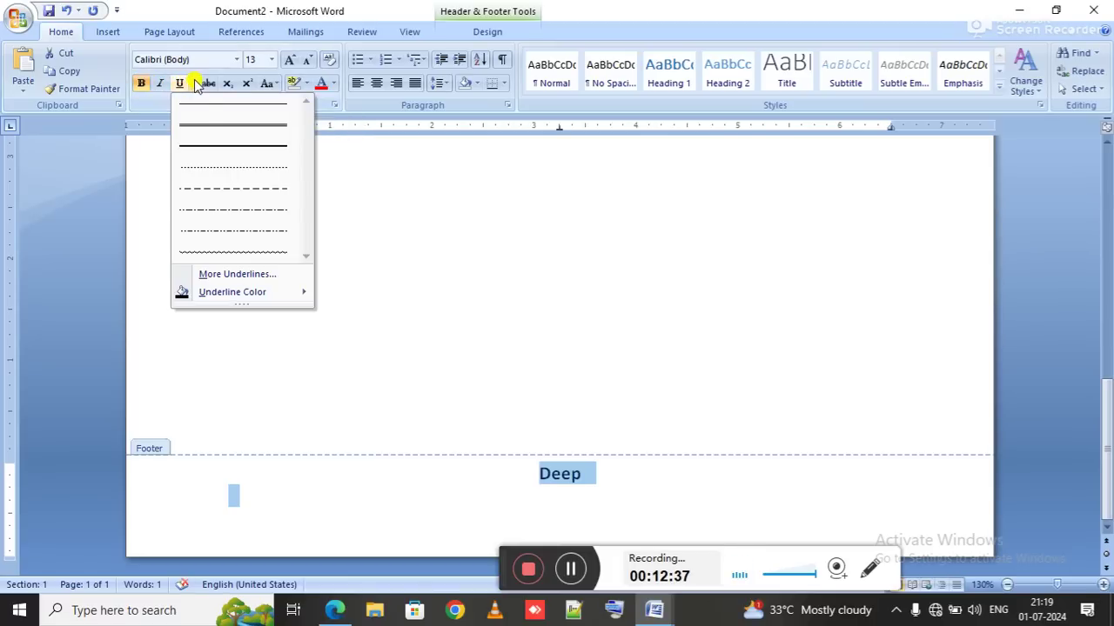
click(218, 124)
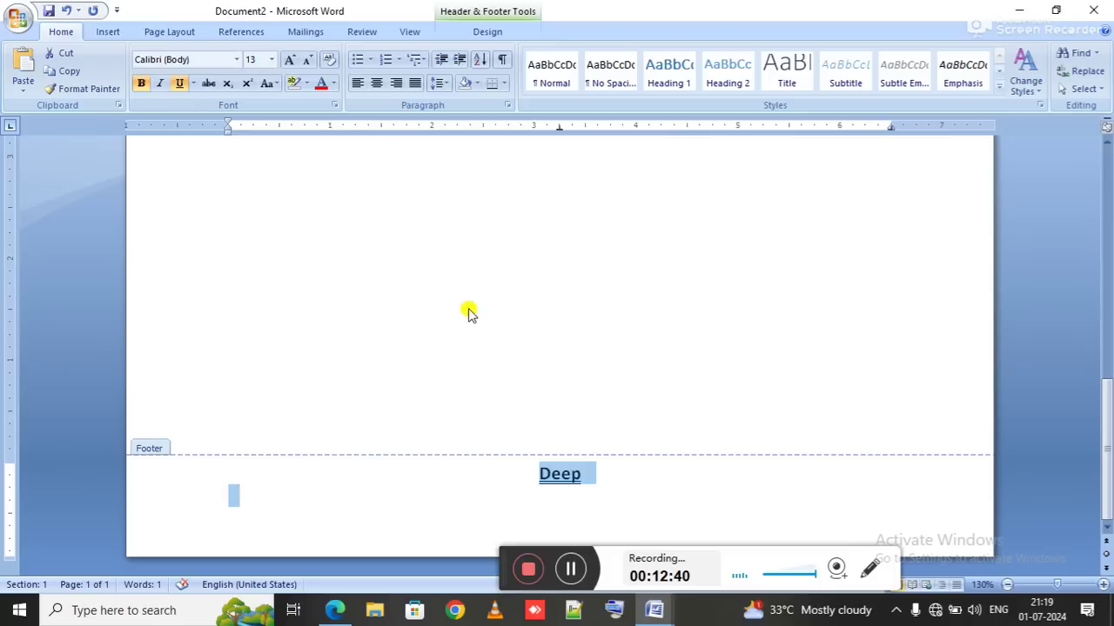
Step: Compare the finished footer formatting with the task 5 requirements in CSIR WORD ASSIGNMENTS
key(alt+Tab)
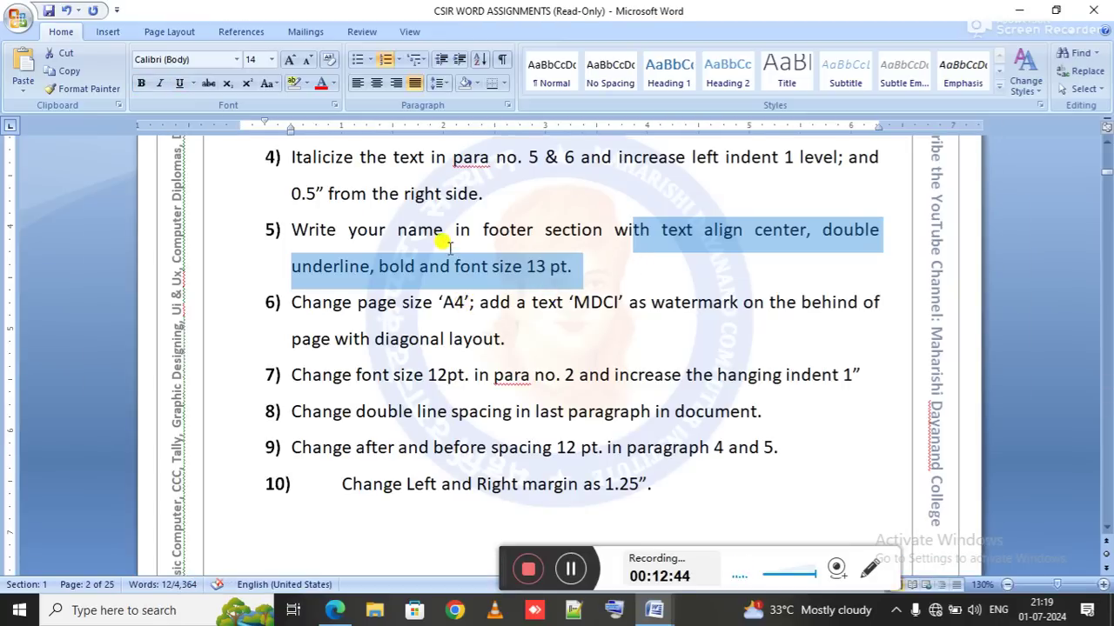
right_click(615, 231)
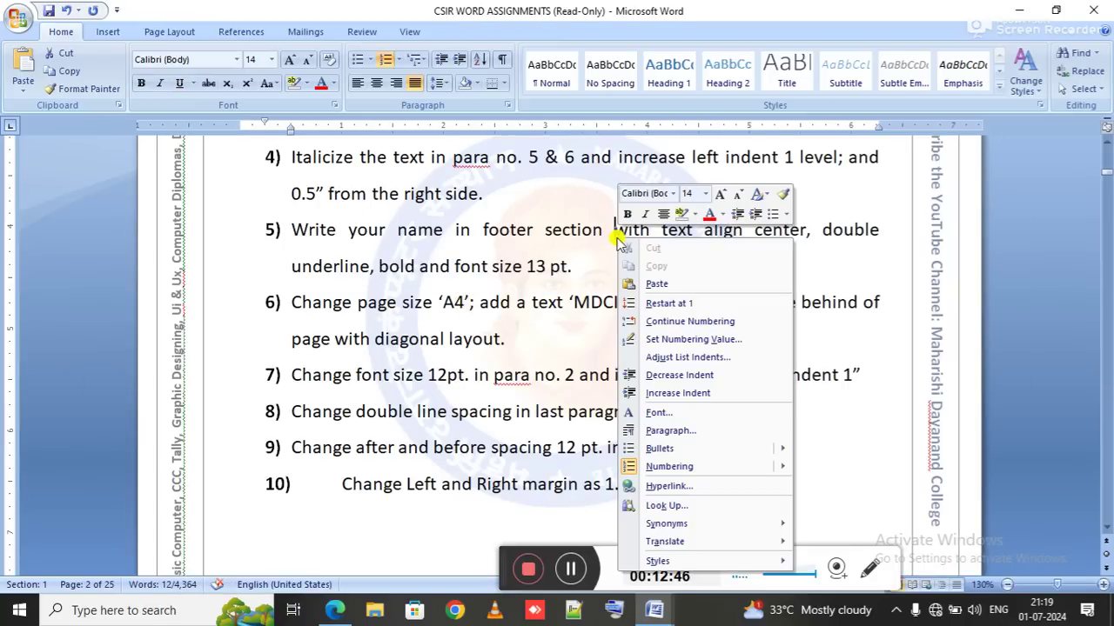
key(Escape)
drag(648, 228, 858, 232)
drag(324, 265, 525, 258)
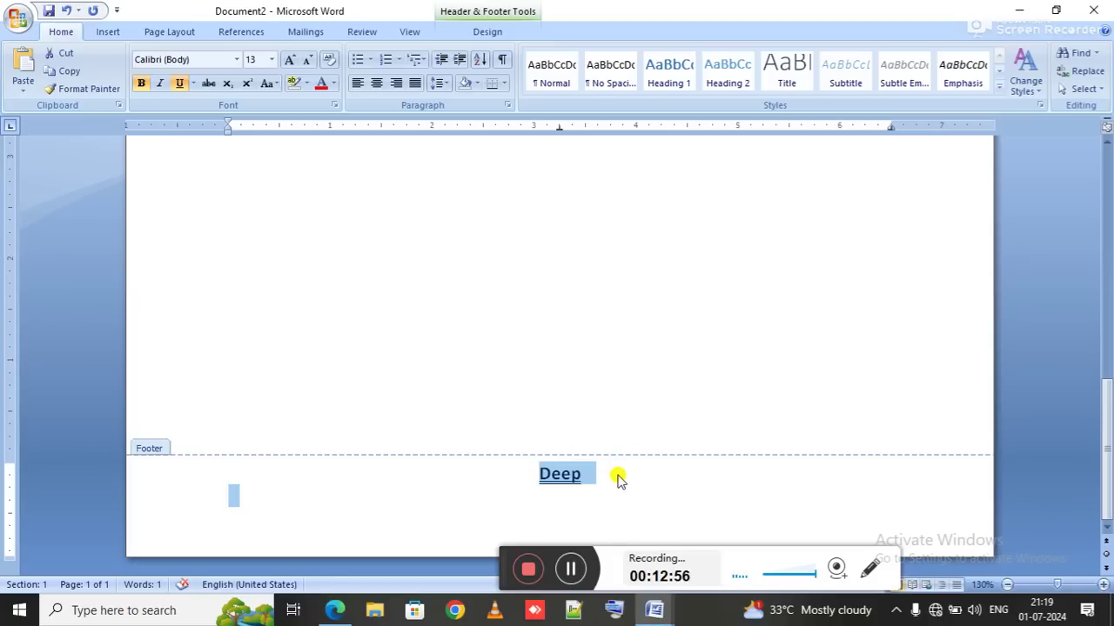
Step: Close the footer editing mode and return to the beginning of the document body
click(616, 472)
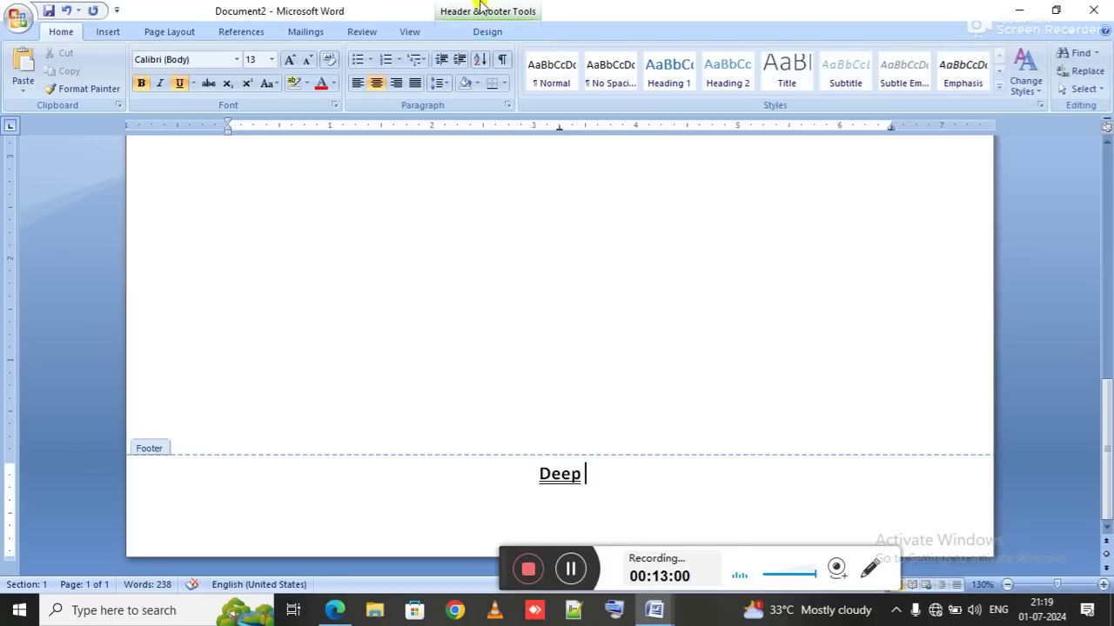
click(484, 32)
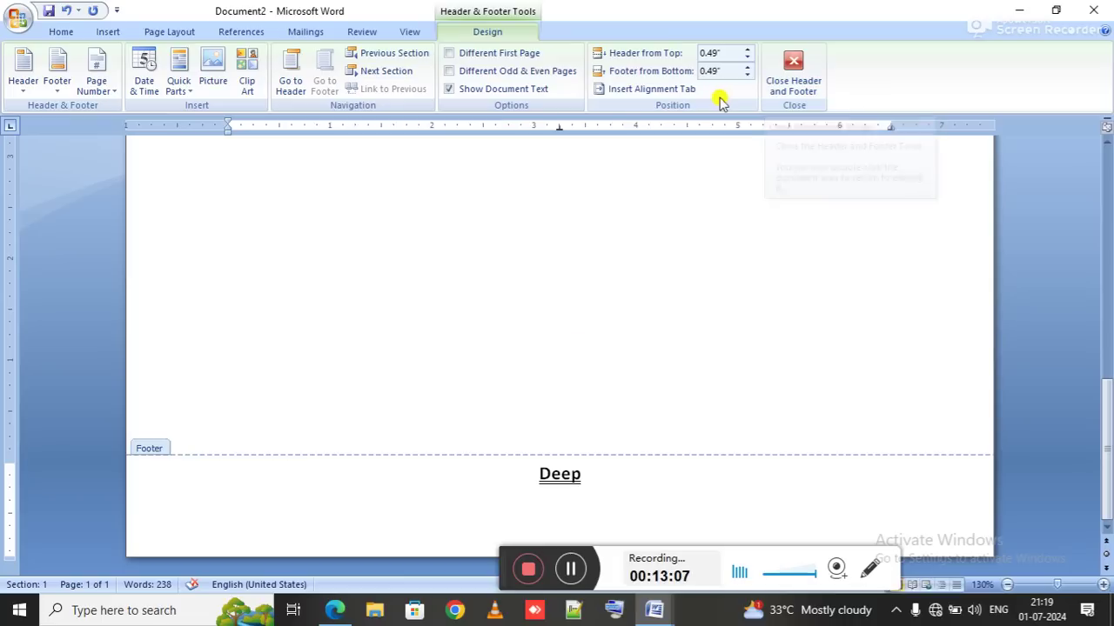
double_click(554, 393)
scroll(548, 383, up, 8)
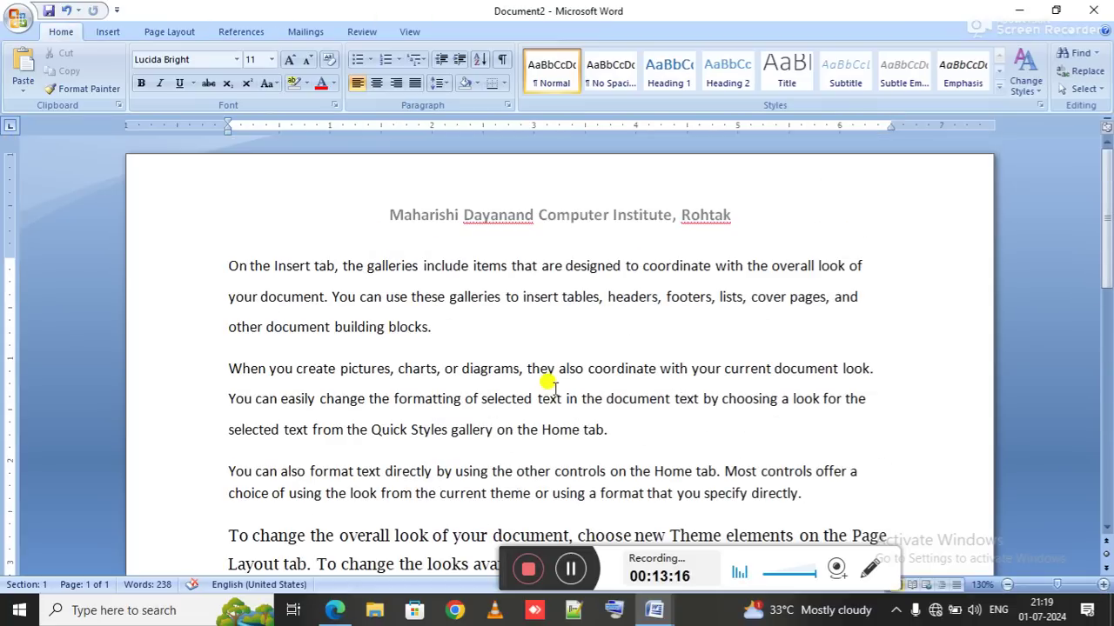
Step: Check the page size requirement of task 6 in CSIR WORD ASSIGNMENTS and return to Document2
key(alt+Tab)
scroll(542, 378, down, 1)
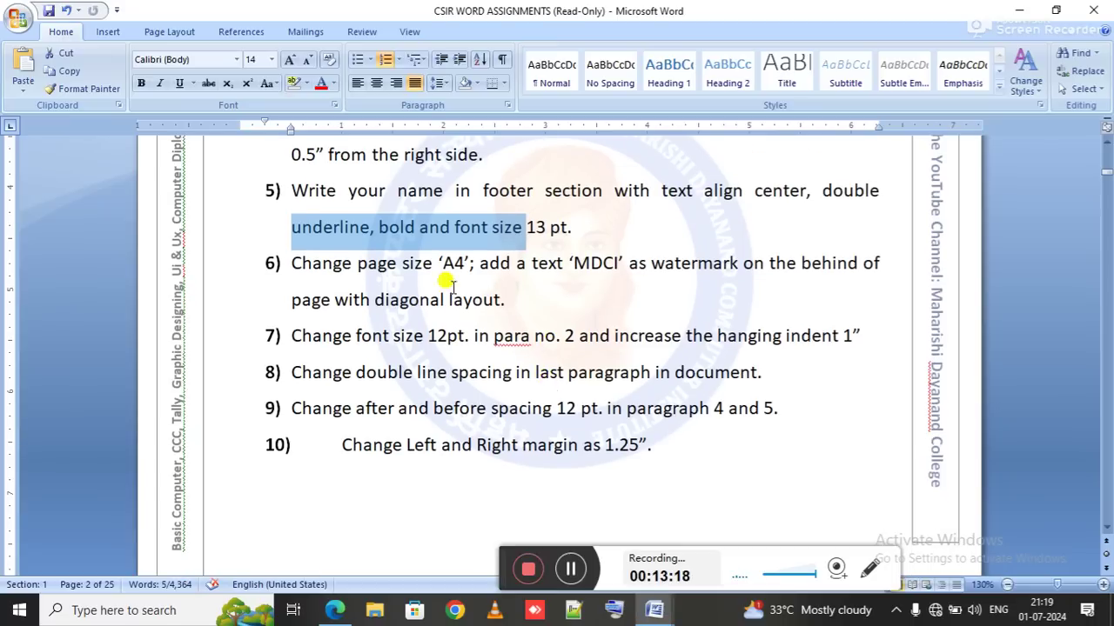
drag(396, 269, 485, 271)
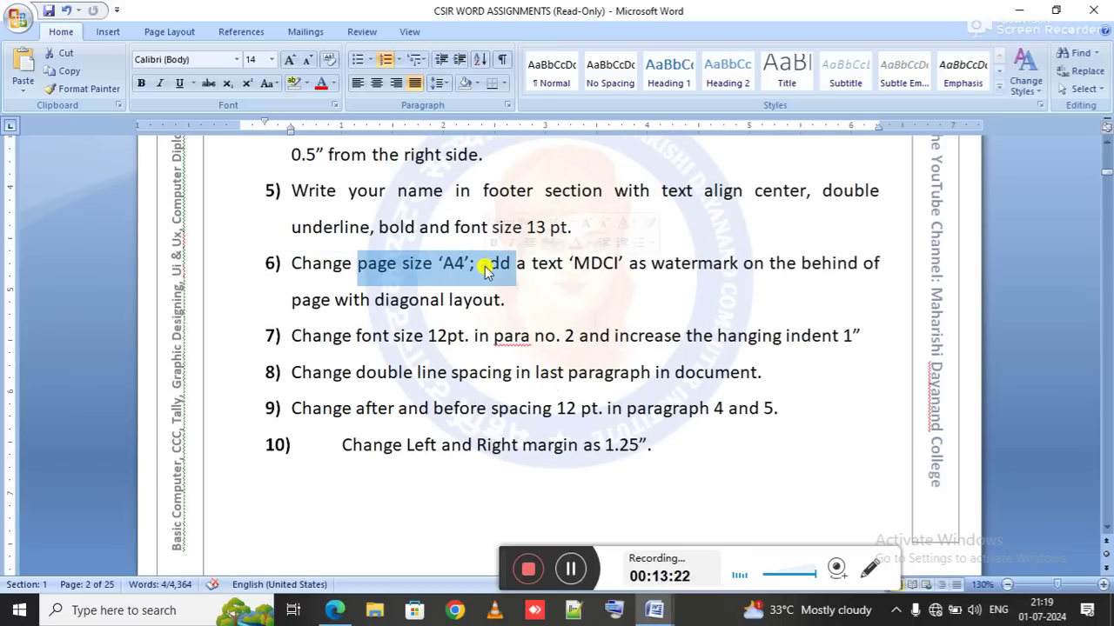
key(alt+Tab)
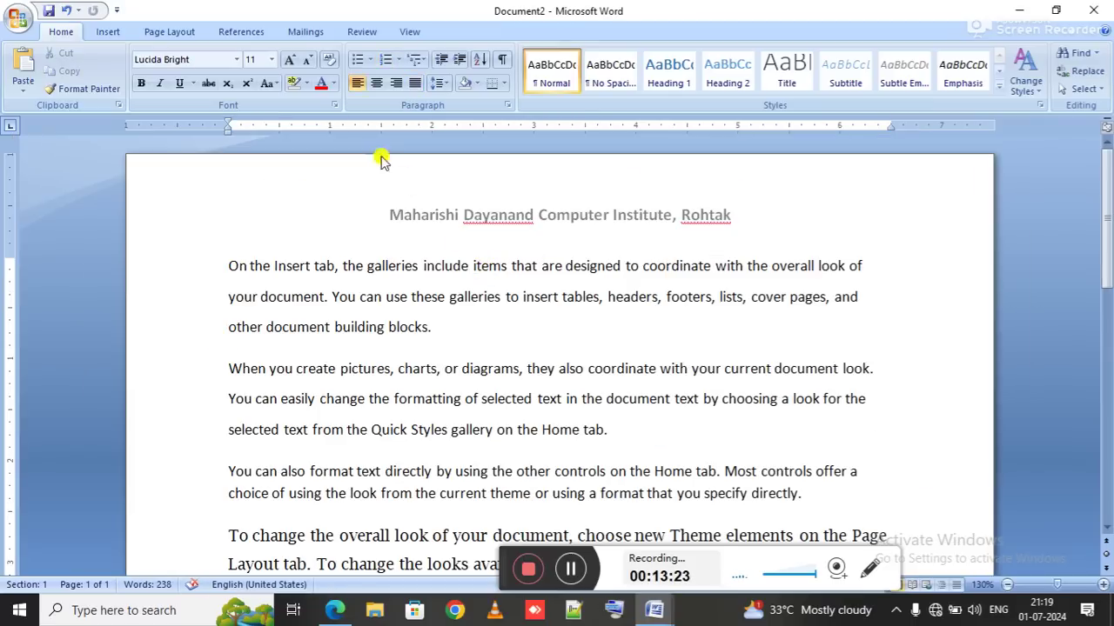
Step: Change the page size of the document to A4
click(185, 34)
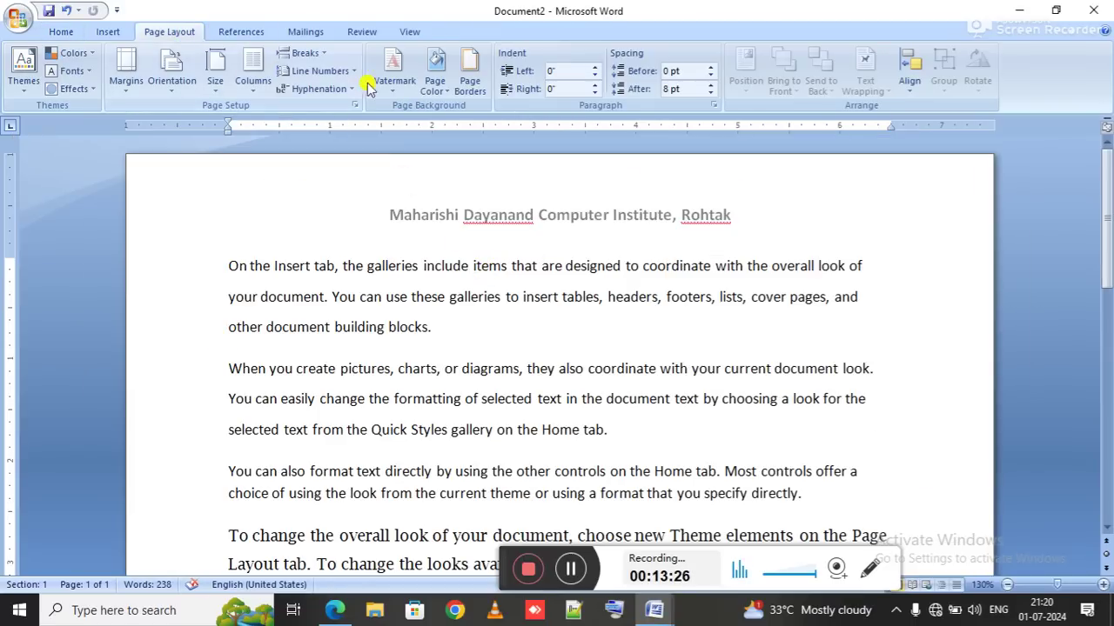
click(396, 83)
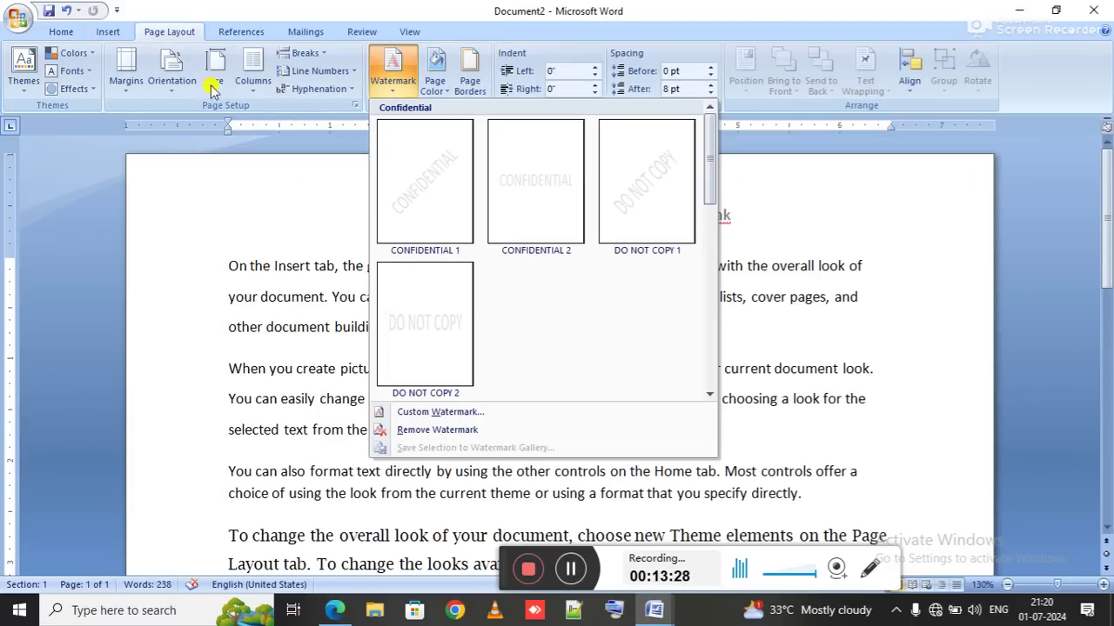
click(215, 80)
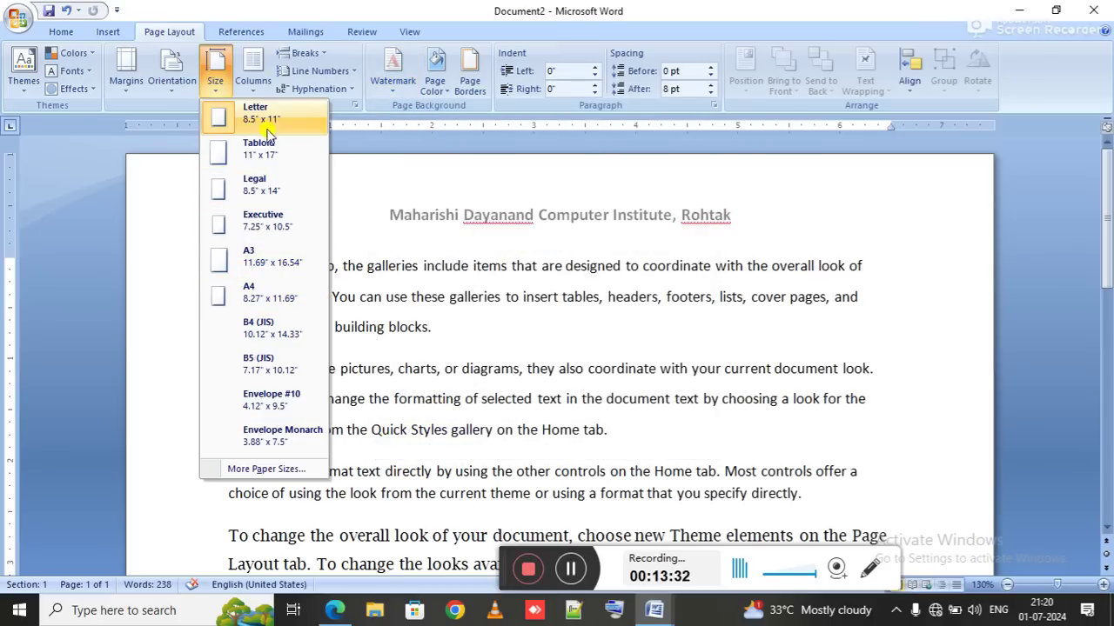
click(266, 297)
Step: Switch to CSIR WORD ASSIGNMENTS and read the text watermark requirement of task 6
key(alt+Tab)
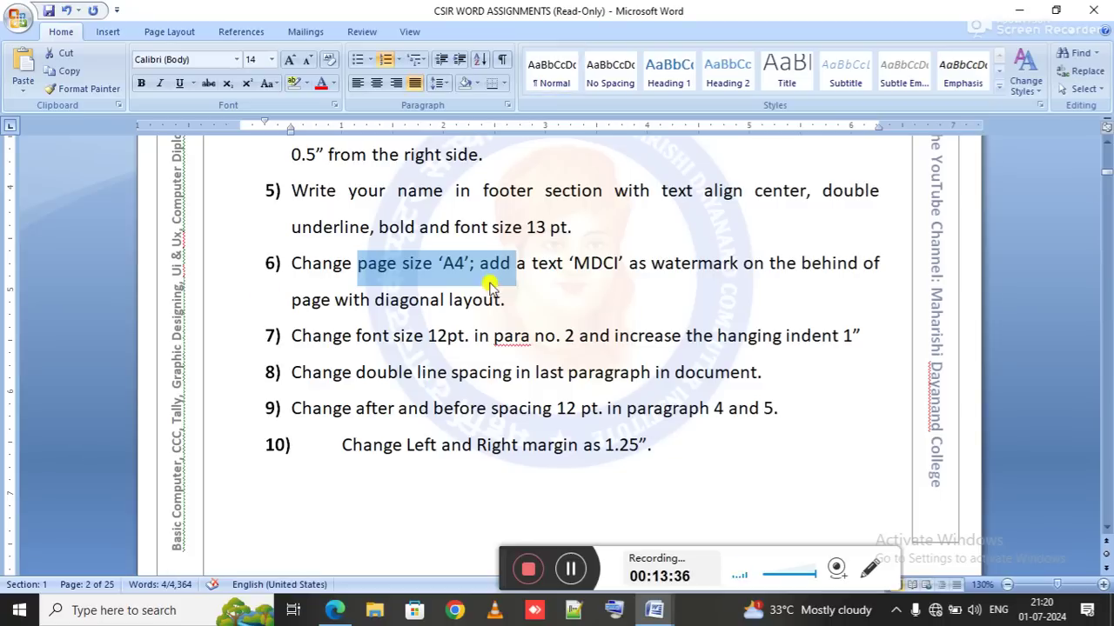
click(527, 265)
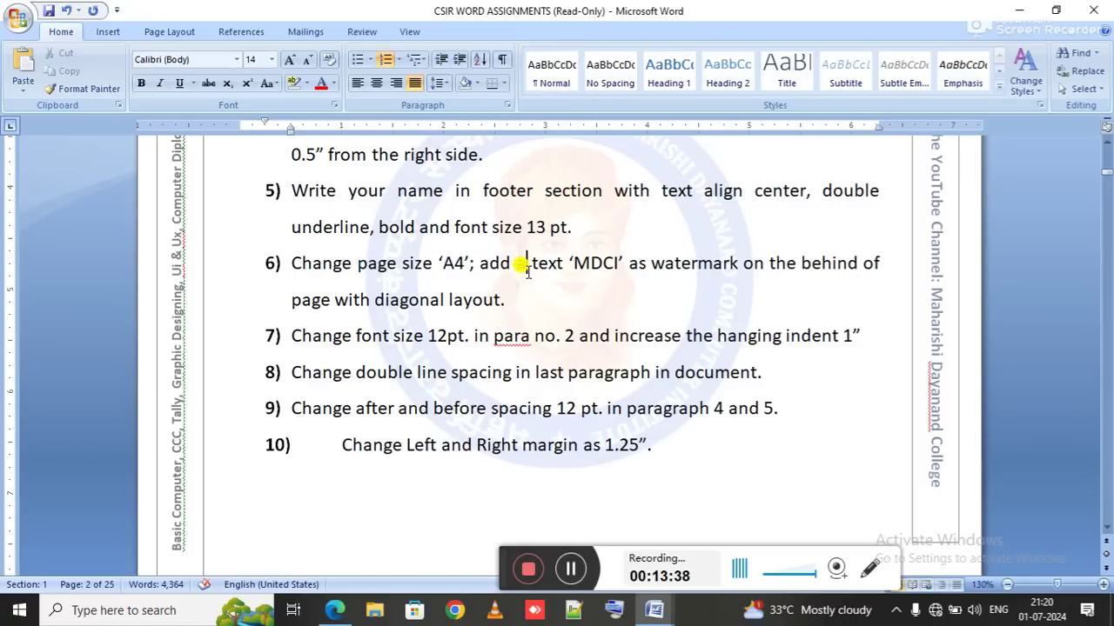
drag(516, 264, 574, 264)
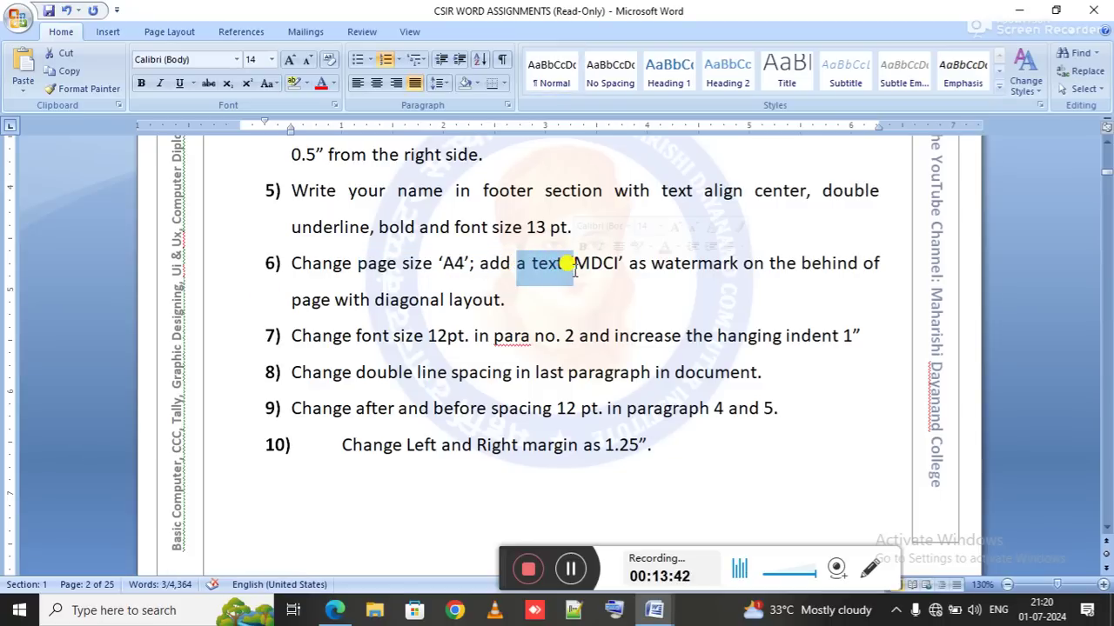
drag(630, 264, 698, 270)
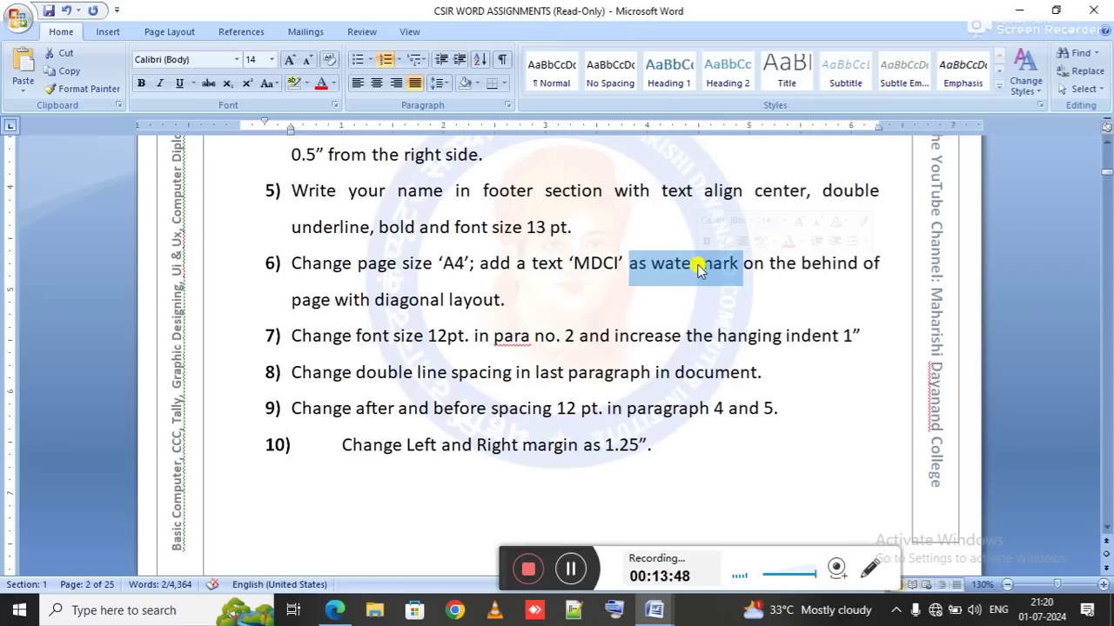
Step: Insert "text on" before "page" in the wording of task 6 and try to save the assignment file
click(699, 266)
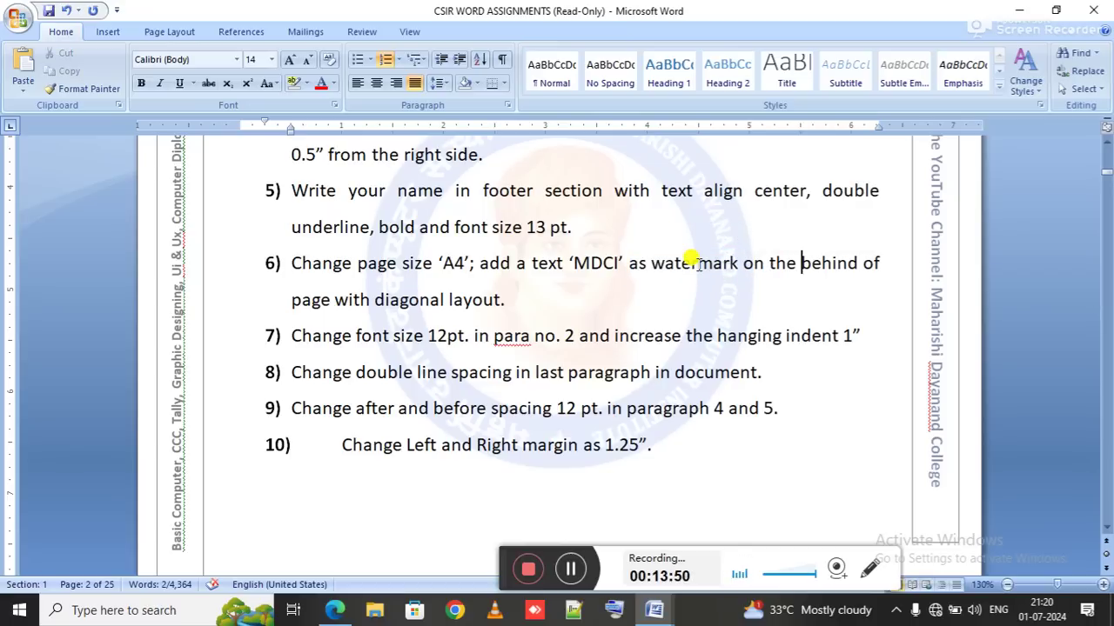
text(text om)
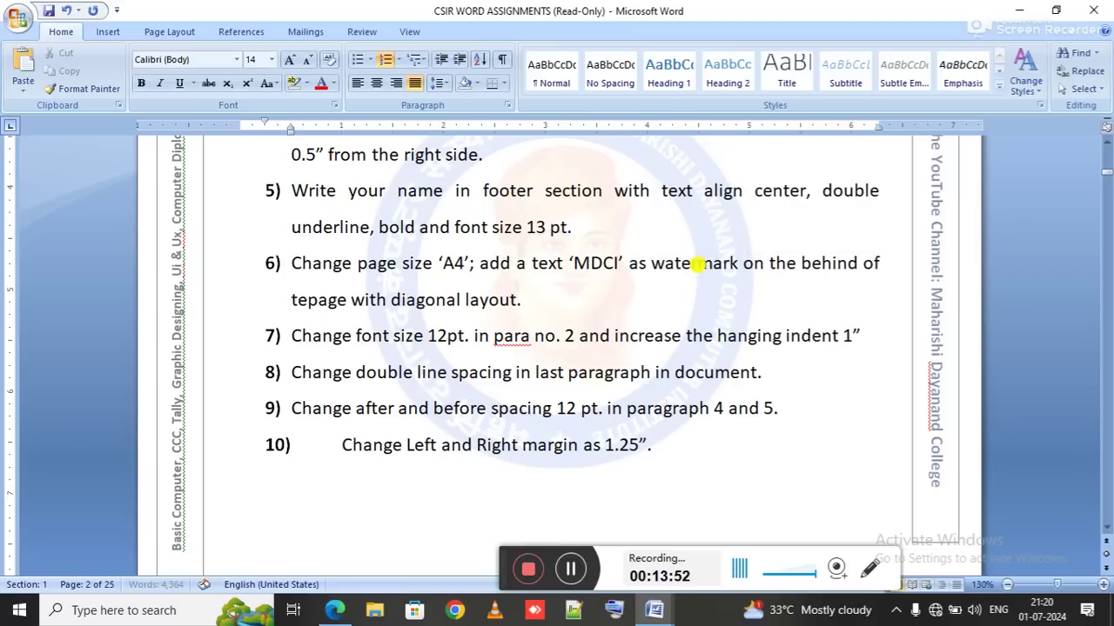
key(BackSpace)
text(n)
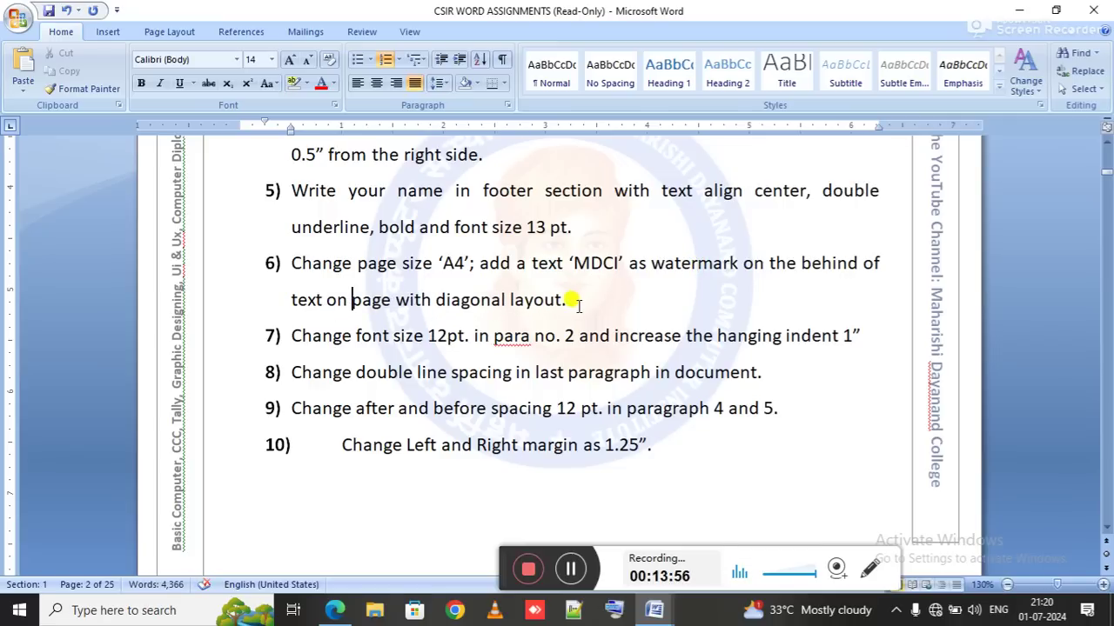
click(569, 296)
key(ctrl+s)
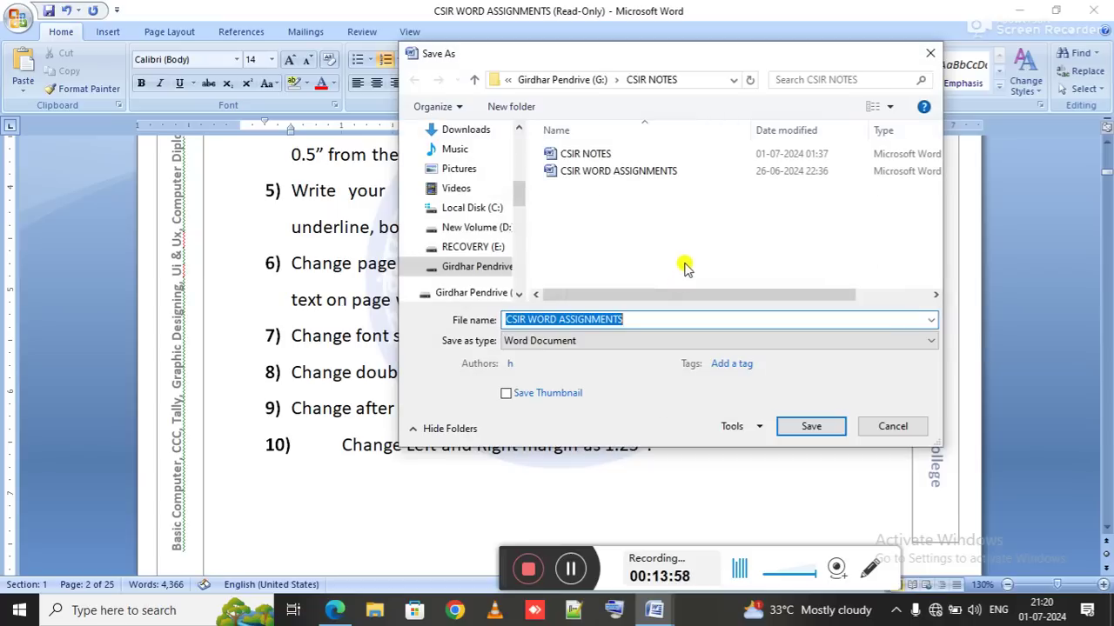
key(Escape)
Step: Return to Document2 and add a custom text watermark reading MDCI with a diagonal layout
drag(761, 267, 654, 266)
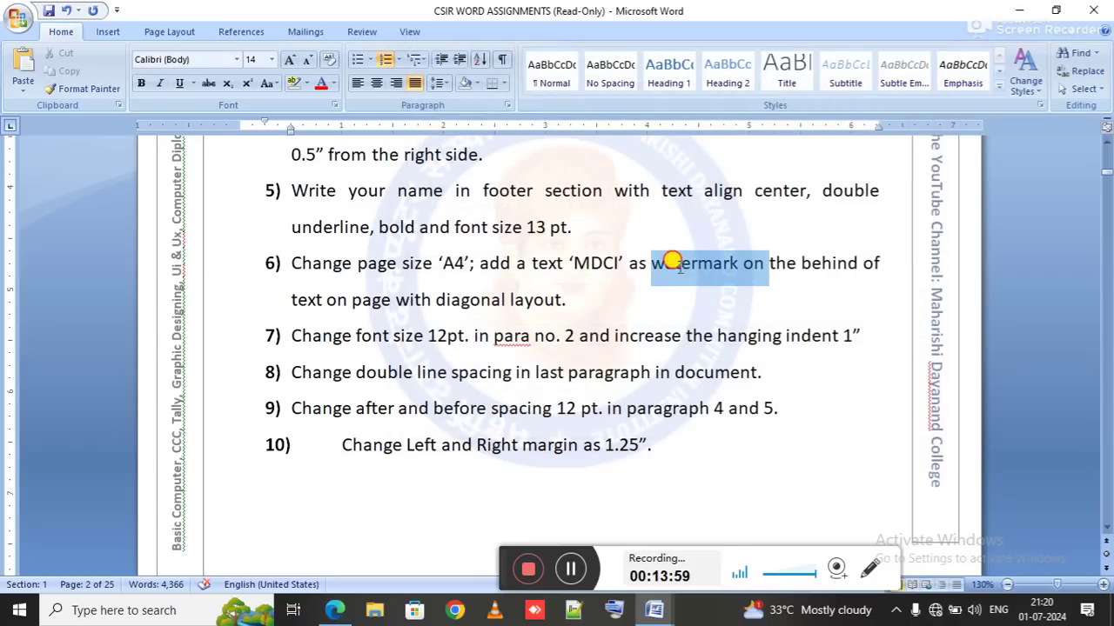
key(alt+Tab)
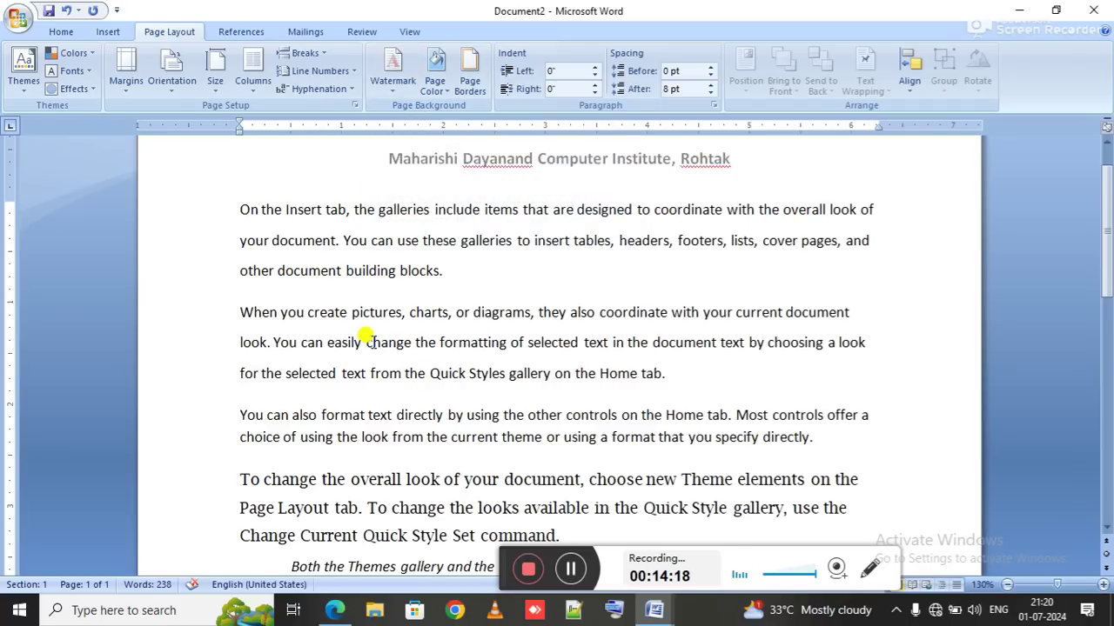
click(391, 81)
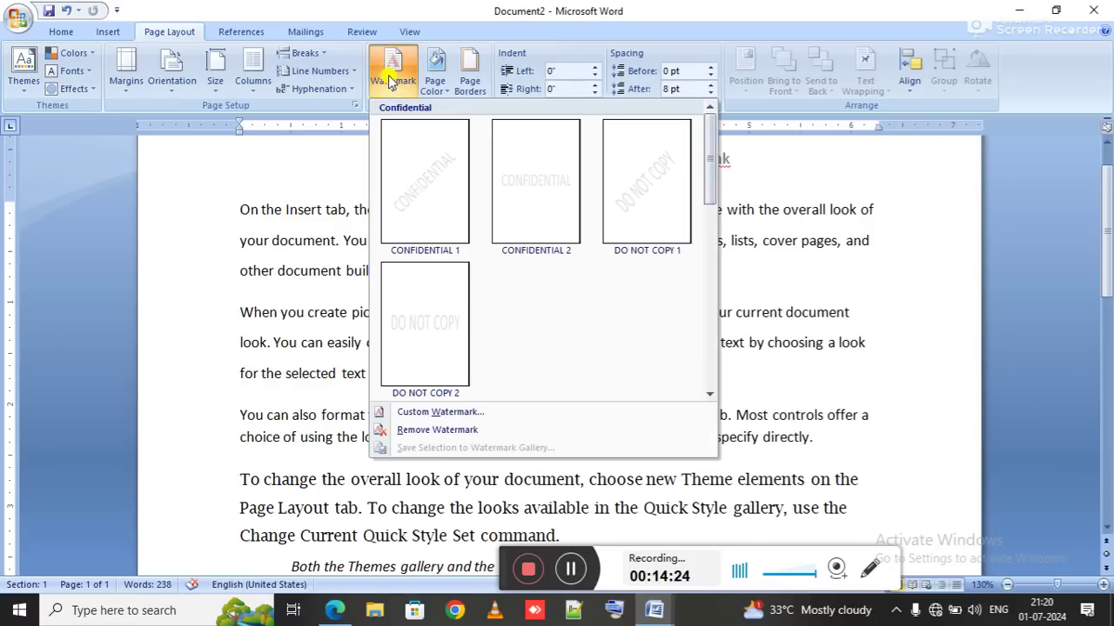
click(455, 412)
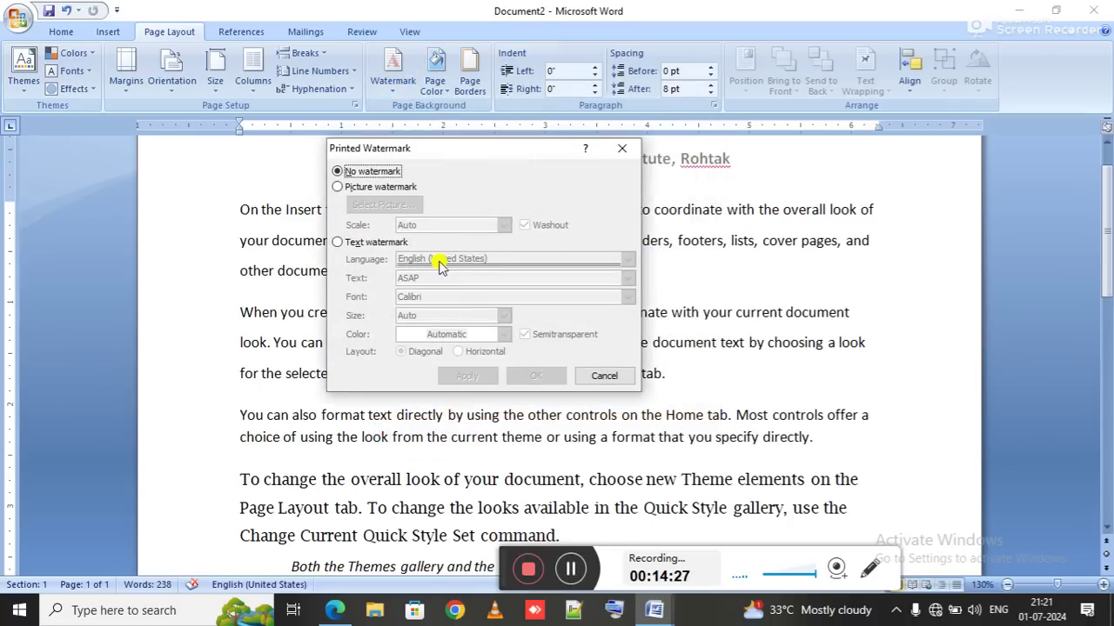
click(337, 243)
double_click(405, 278)
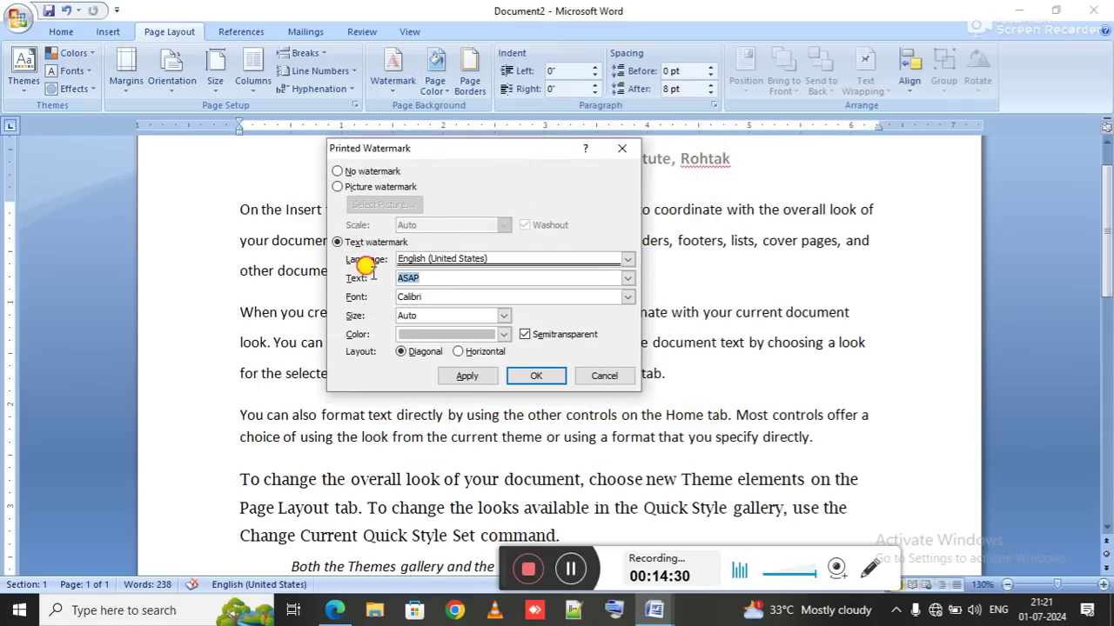
text(MDCI)
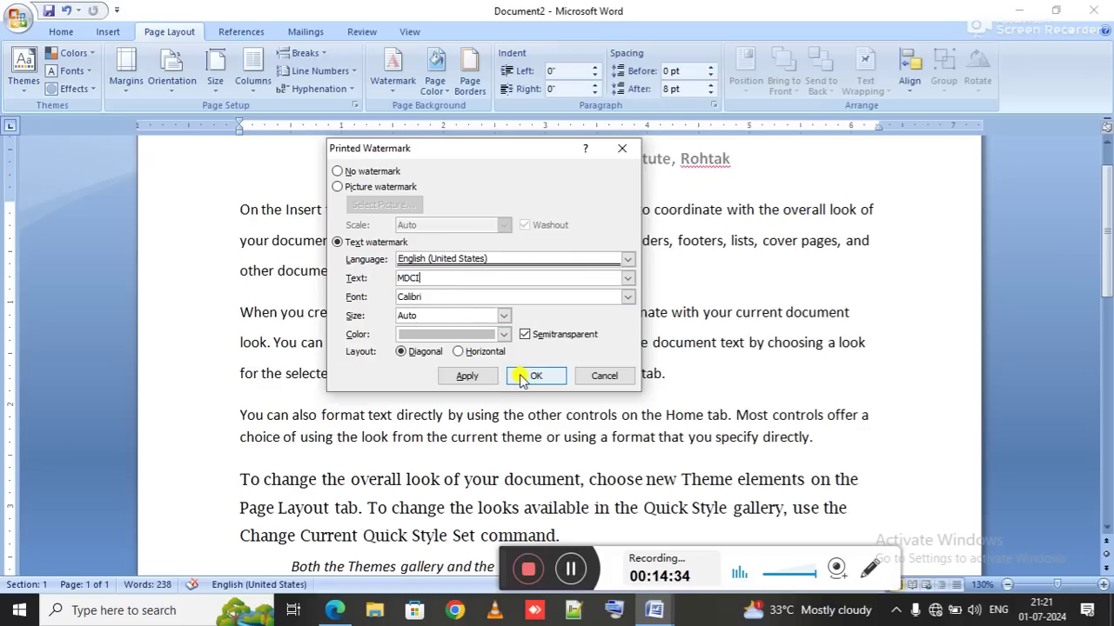
click(409, 352)
click(522, 374)
Step: Examine how the watermark sits behind the text across the whole page
scroll(513, 370, down, 4)
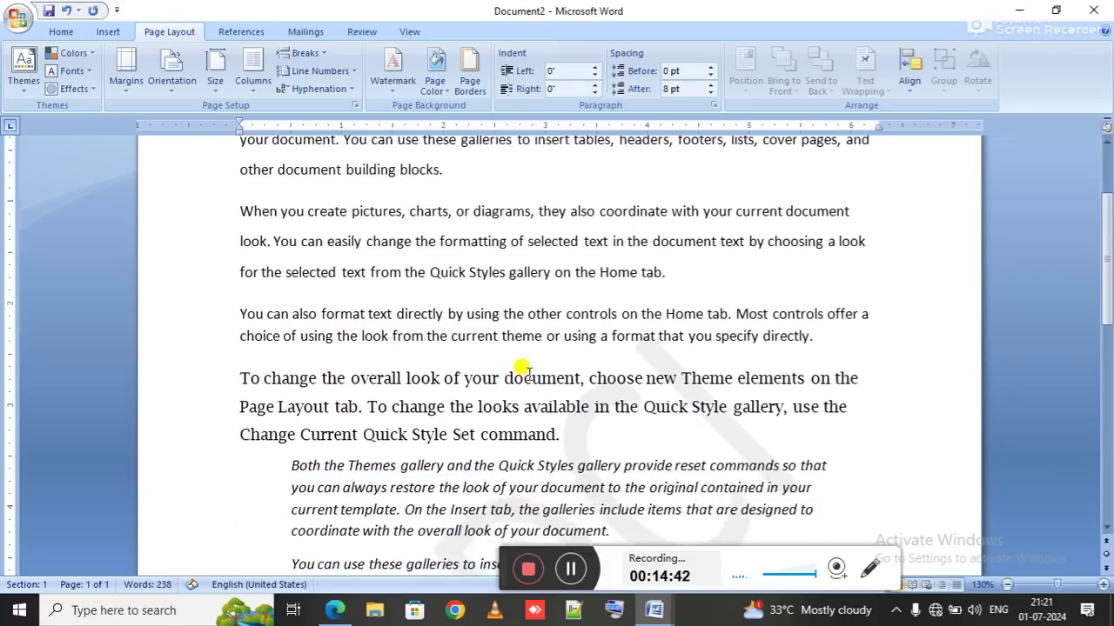
scroll(526, 374, down, 2)
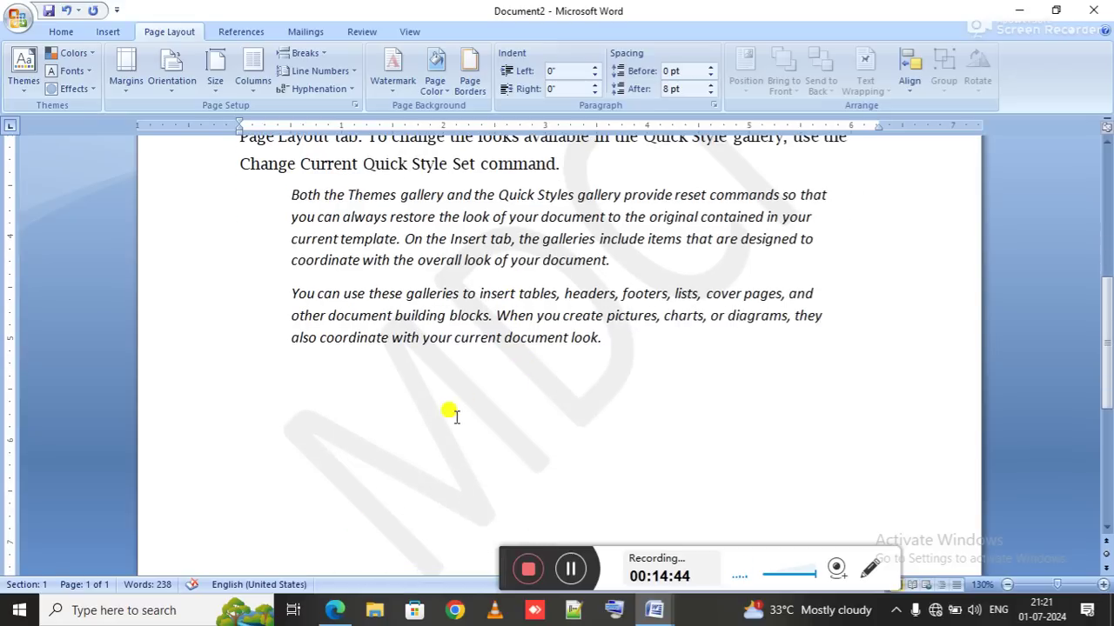
scroll(609, 292, down, 2)
scroll(613, 292, up, 4)
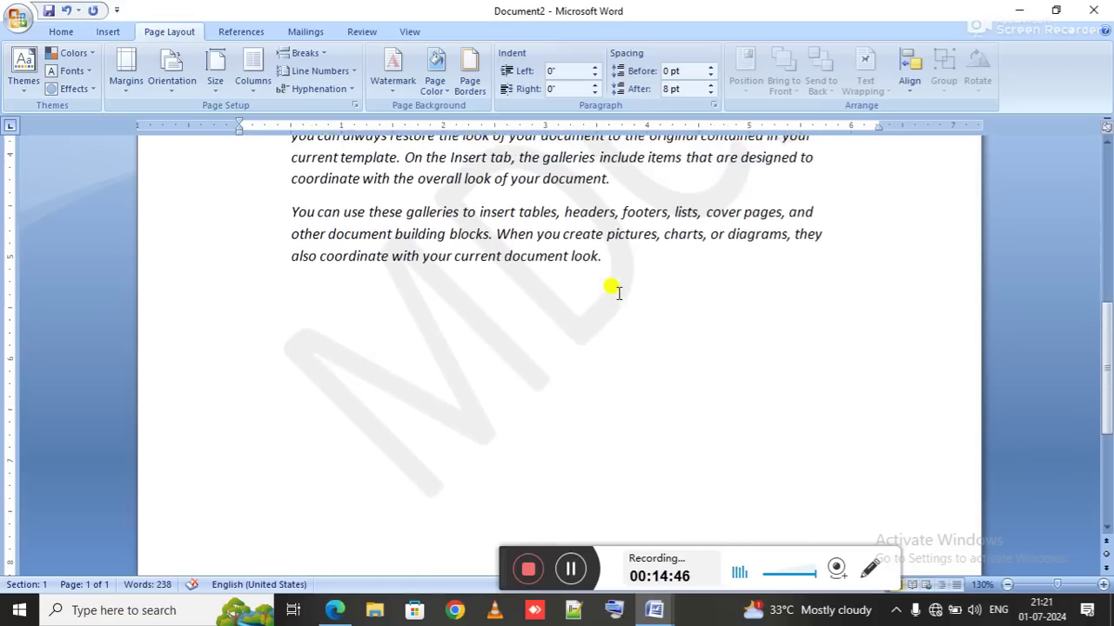
scroll(616, 294, down, 3)
scroll(616, 294, down, 1)
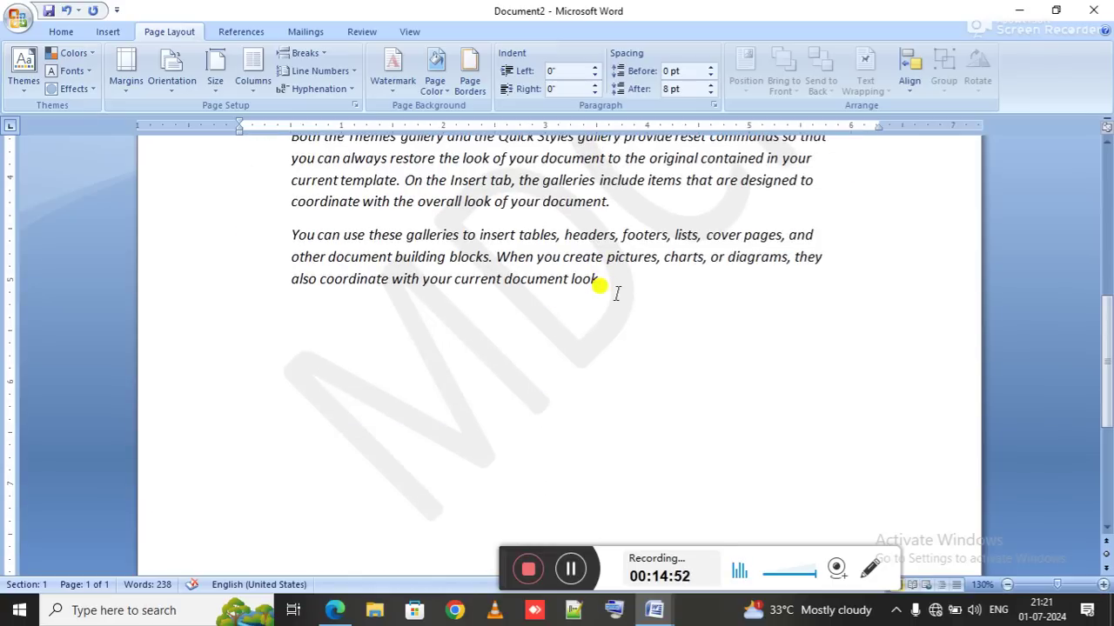
scroll(616, 294, up, 4)
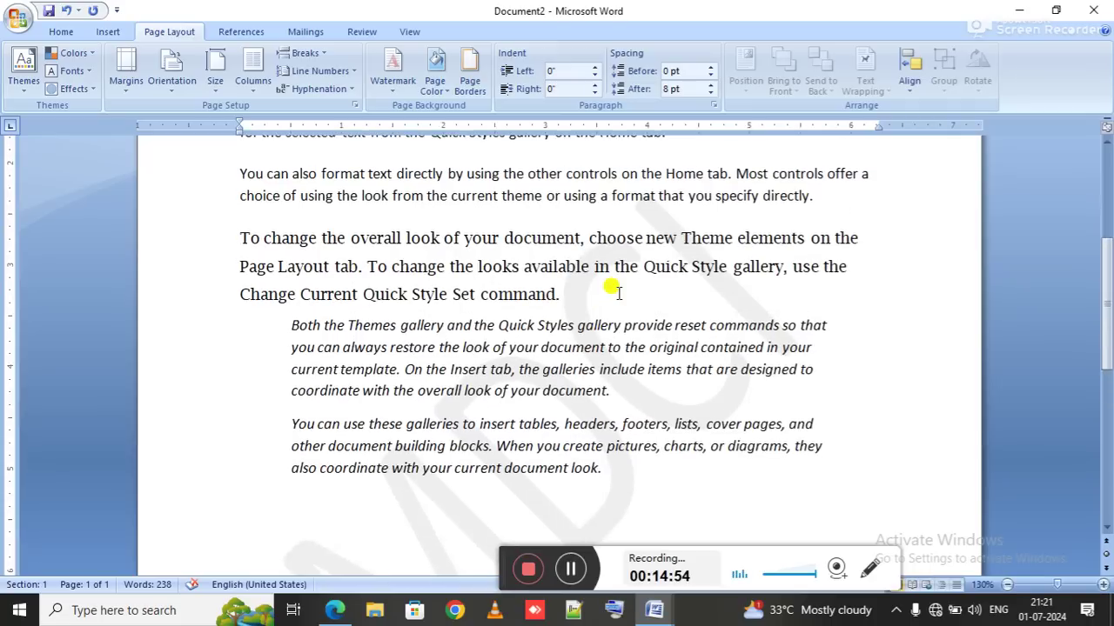
scroll(616, 294, down, 1)
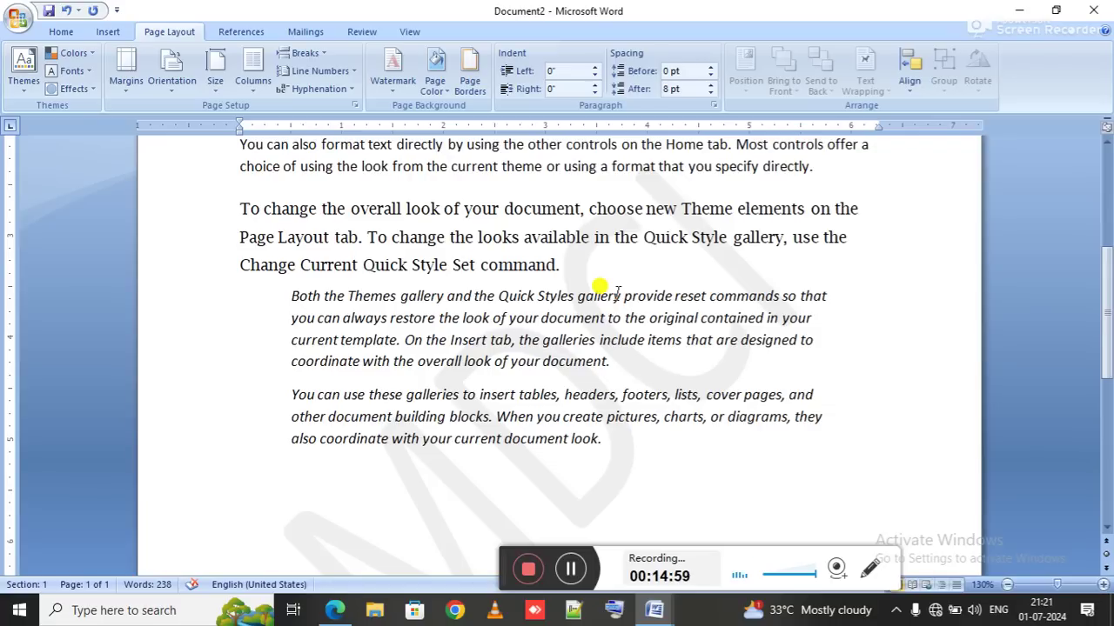
Step: Switch to CSIR WORD ASSIGNMENTS and read the font size requirement for paragraph 2 in task 7
key(alt+Tab)
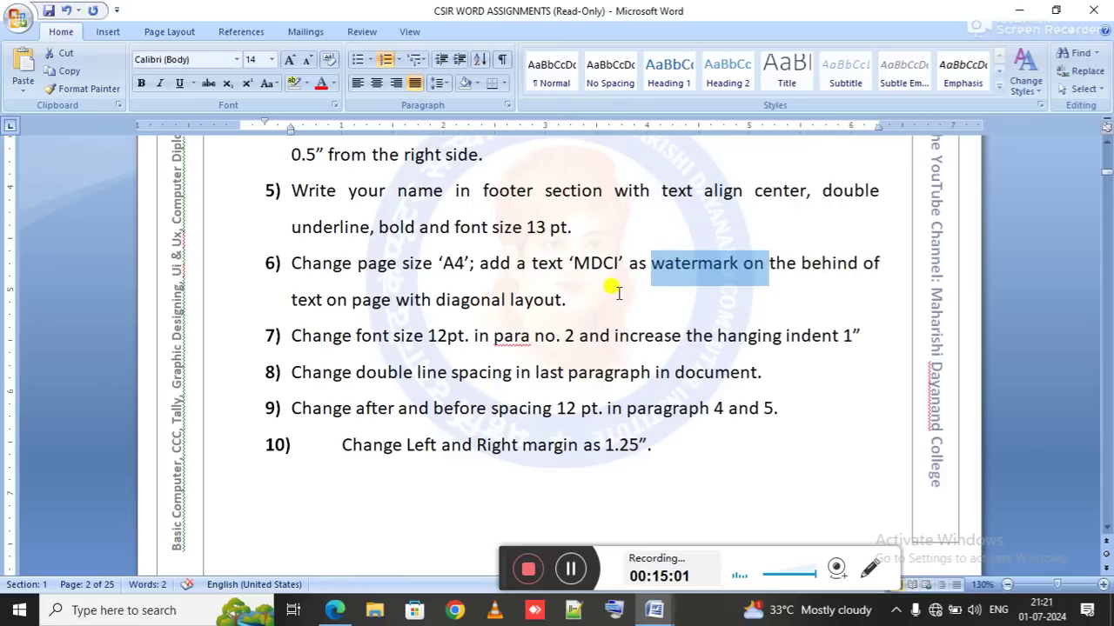
click(350, 313)
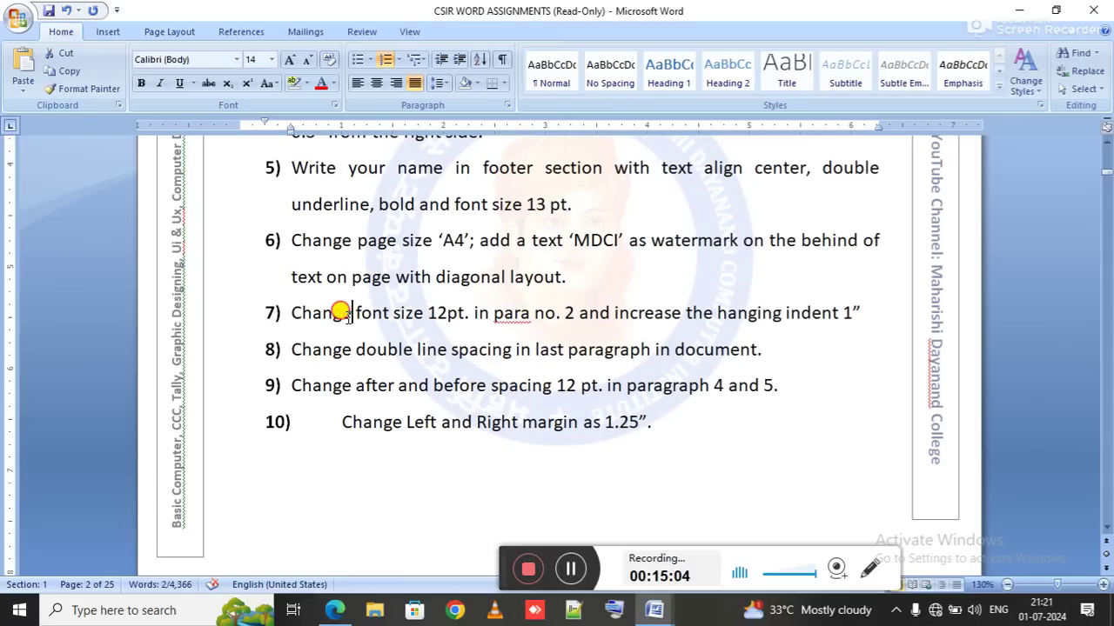
drag(346, 313, 574, 316)
click(574, 316)
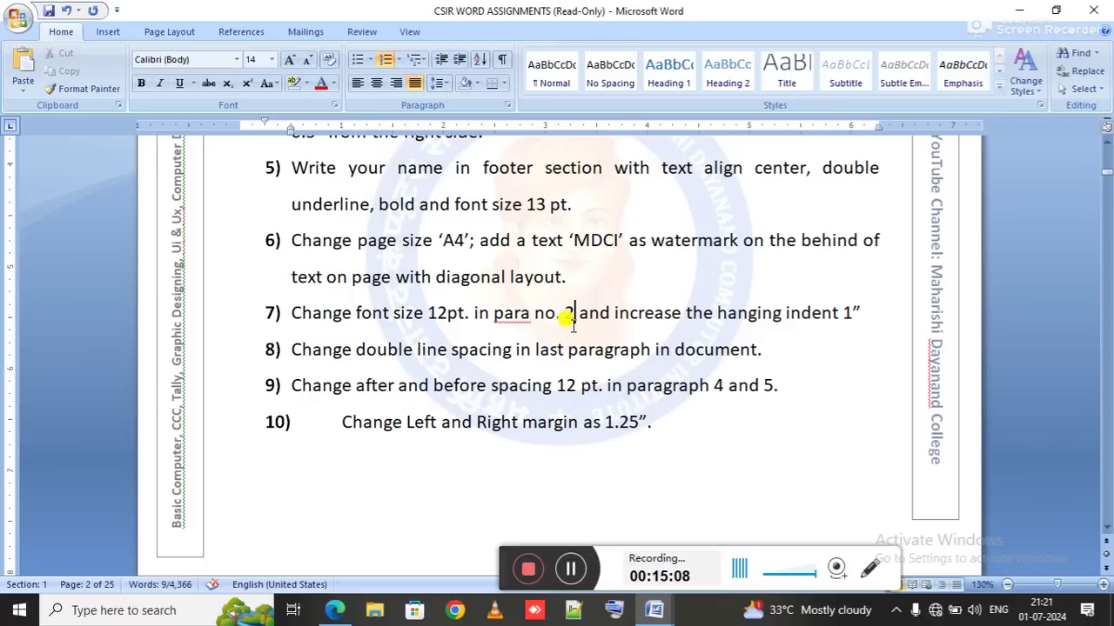
drag(407, 315, 566, 318)
Step: Return to Document2 and increase the font size of the second body paragraph to 12
key(alt+Tab)
scroll(562, 311, up, 5)
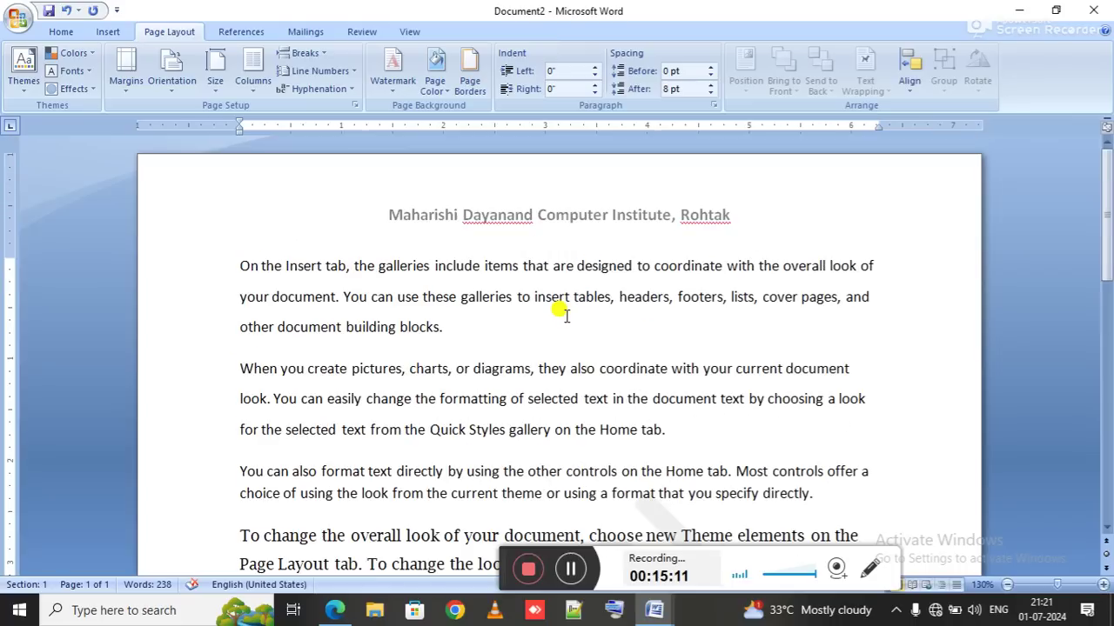
triple_click(316, 380)
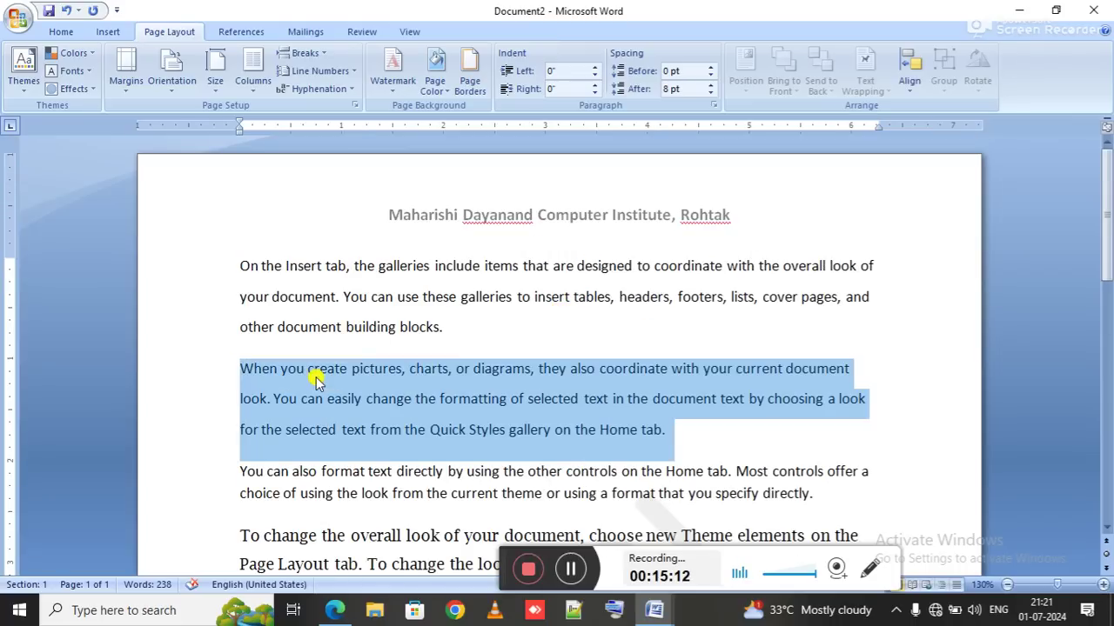
click(60, 32)
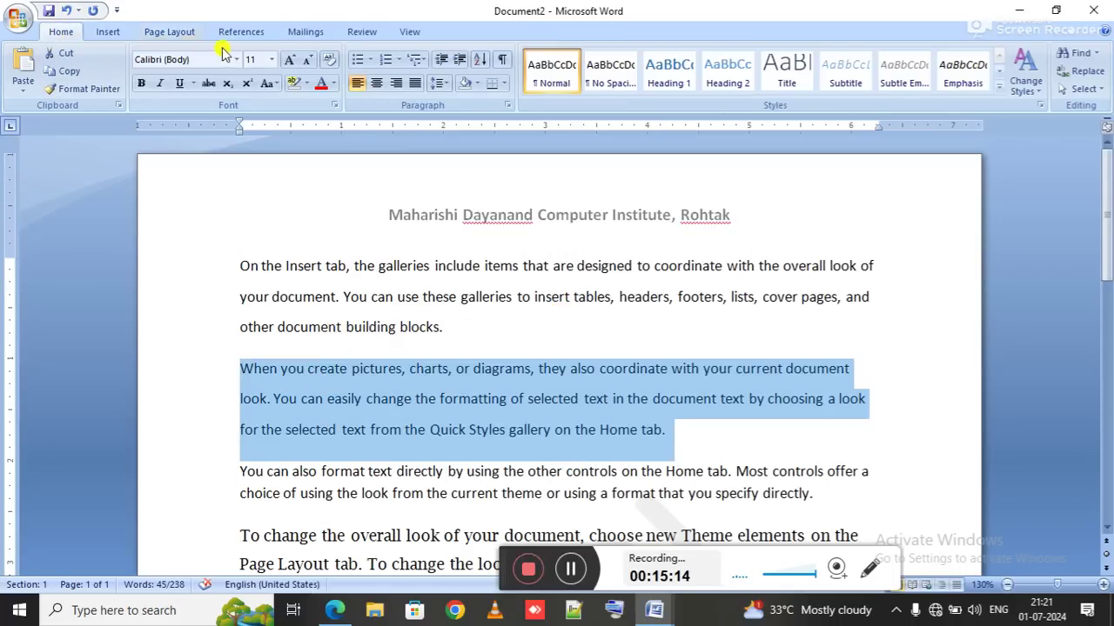
click(289, 59)
Step: Go back to CSIR WORD ASSIGNMENTS and highlight the hanging indent requirement of task 7
key(alt+Tab)
key(Right)
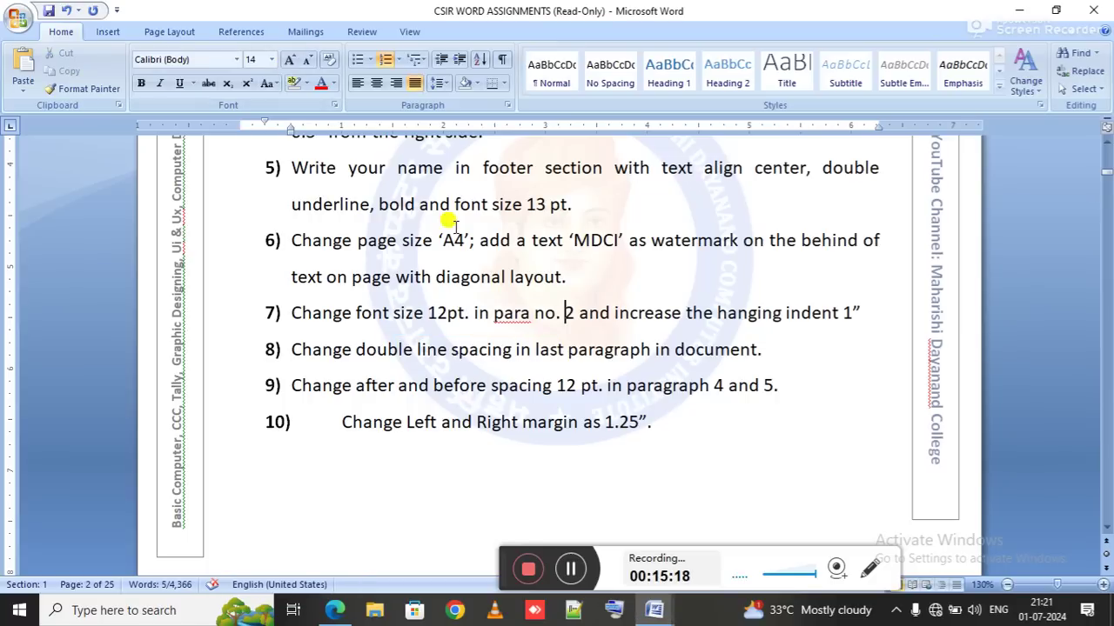
key(Right)
key(Right)
key(Right)
key(Right)
key(Right)
key(Right)
key(ctrl+shift+Right)
key(ctrl+shift+Right)
key(ctrl+shift+Right)
key(ctrl+shift+Right)
key(ctrl+shift+Right)
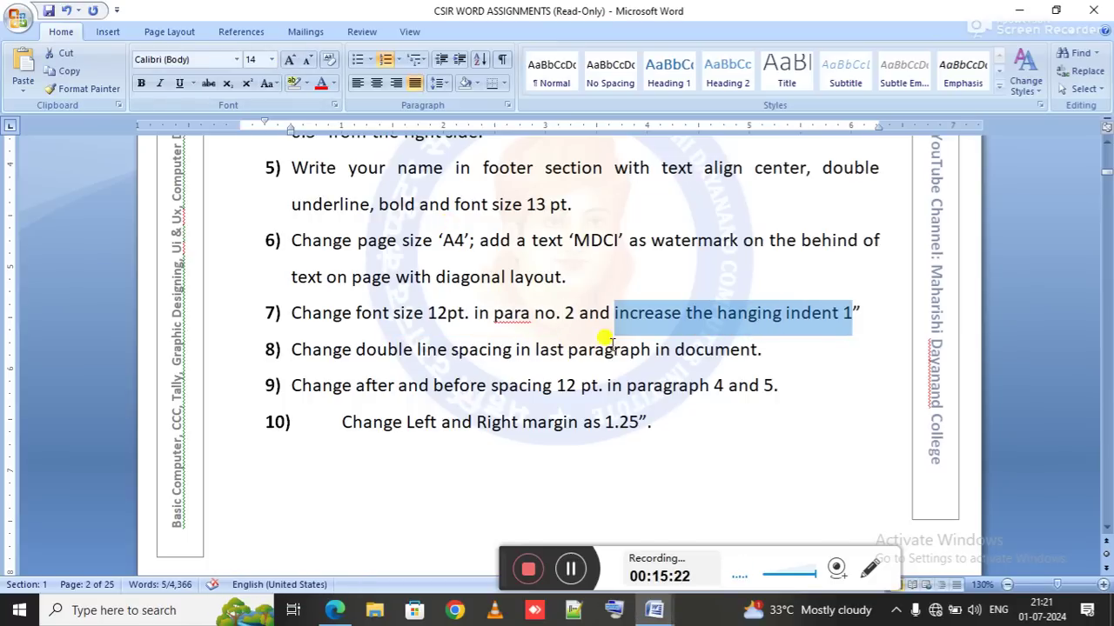
Step: Return to Document2 and choose a hanging special indent in the paragraph settings of the second body paragraph
key(alt+Tab)
key(ctrl+shift+Down)
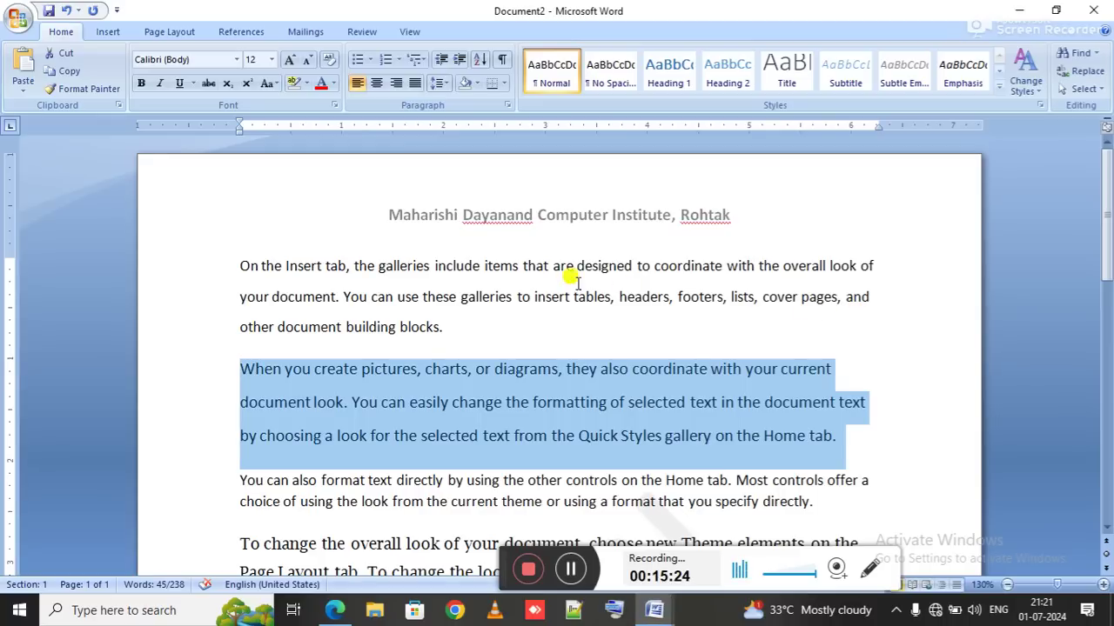
click(509, 105)
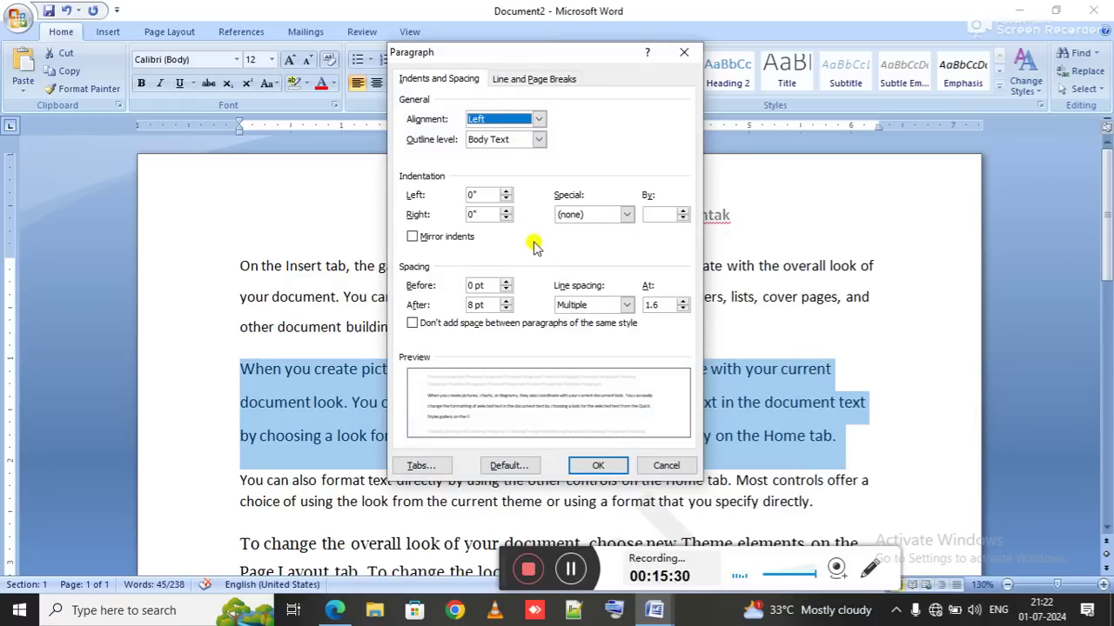
click(571, 215)
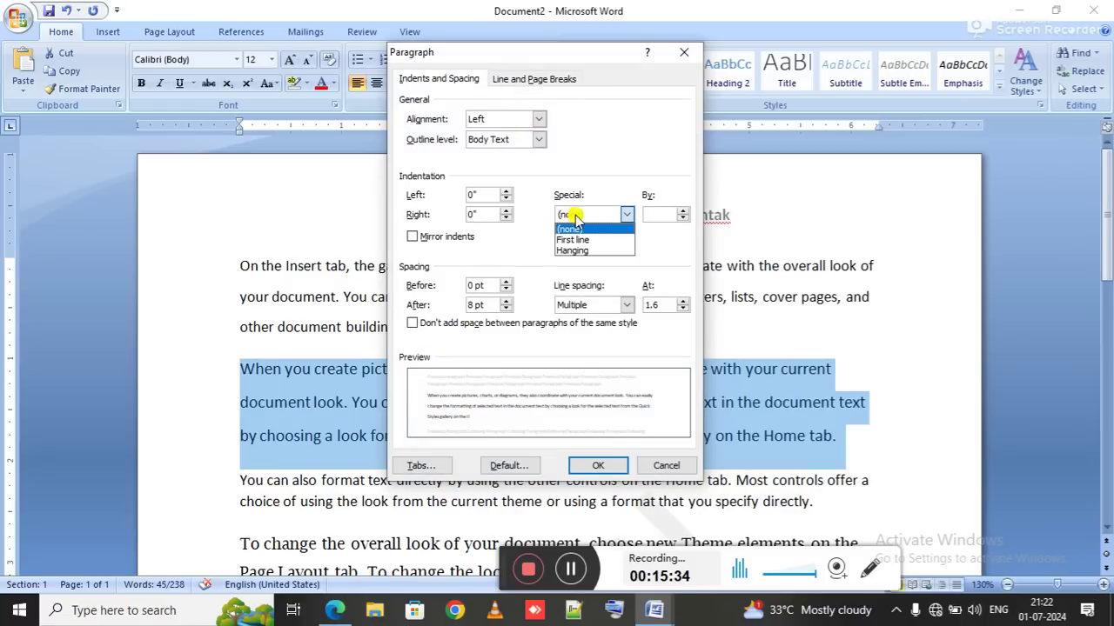
click(604, 250)
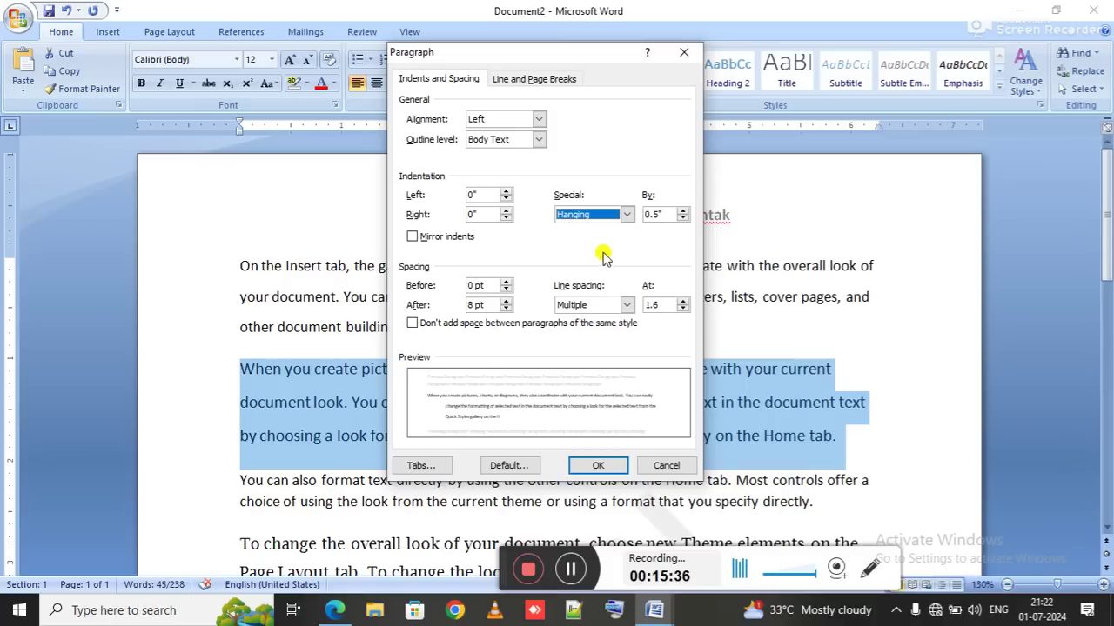
Step: Try a hanging indent amount of 1.27CM and clear the entered value
click(668, 215)
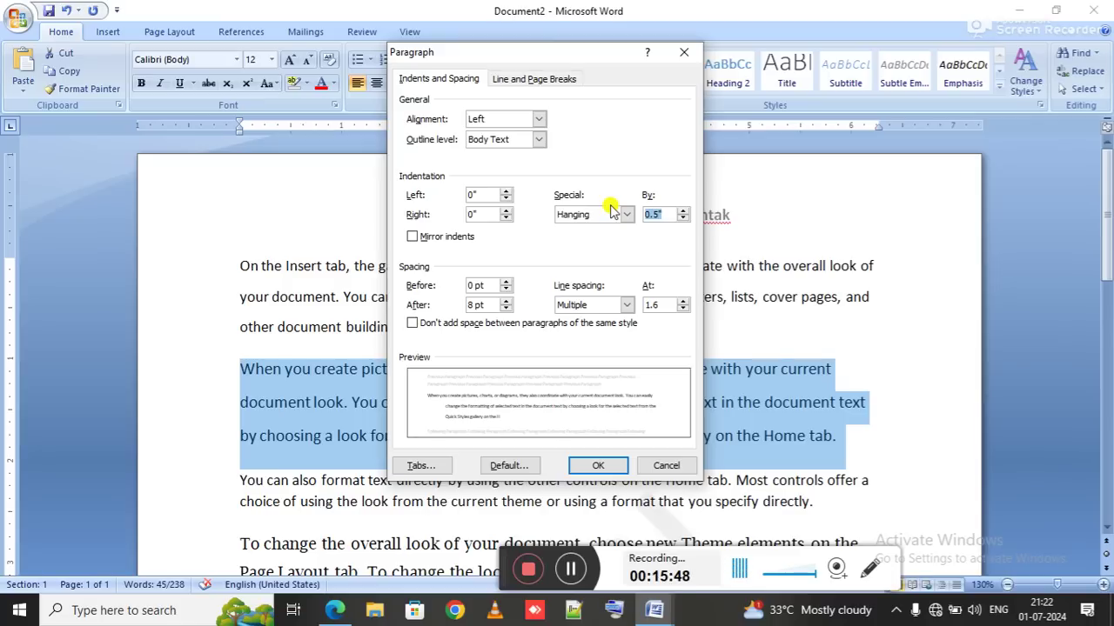
text(1.27CM)
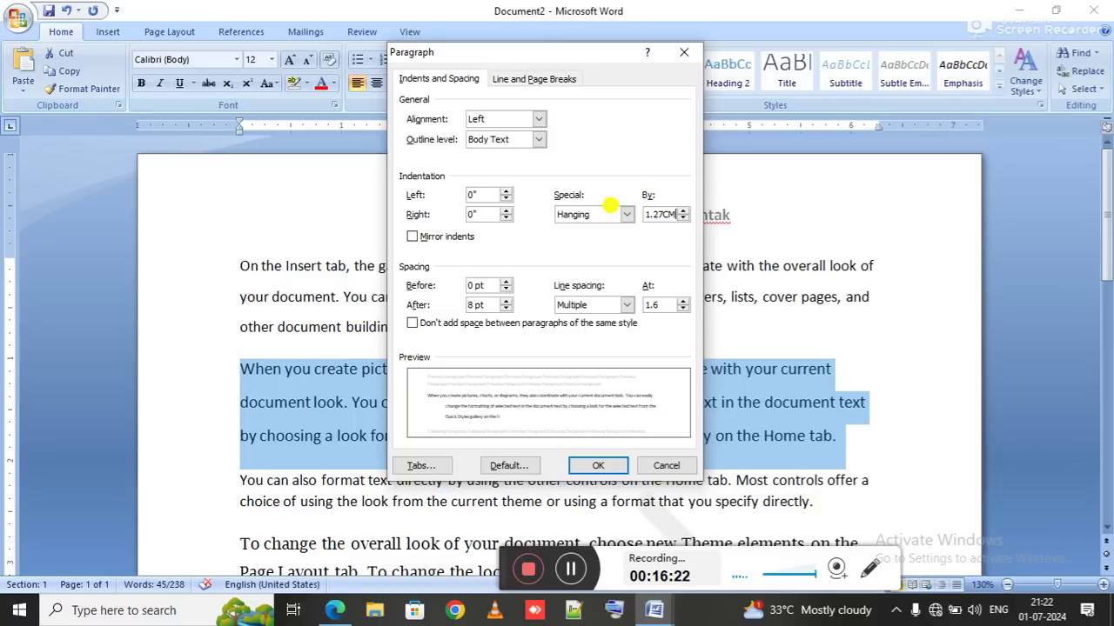
key(BackSpace)
key(BackSpace)
key(BackSpace)
key(BackSpace)
key(BackSpace)
key(BackSpace)
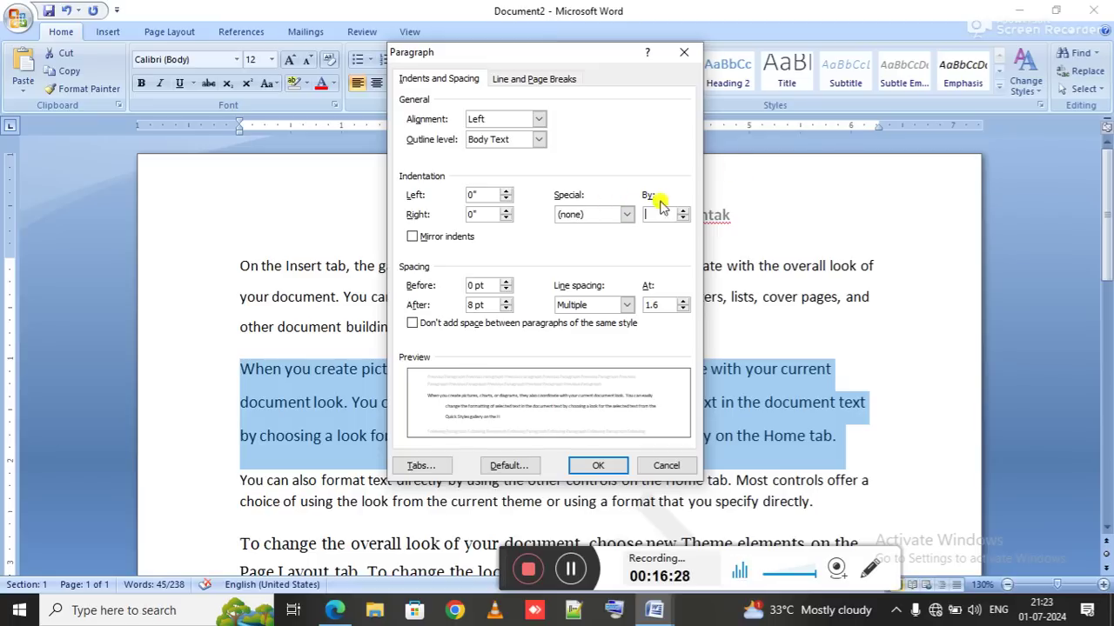
Step: Apply a hanging indent of 1" to the second body paragraph
click(614, 215)
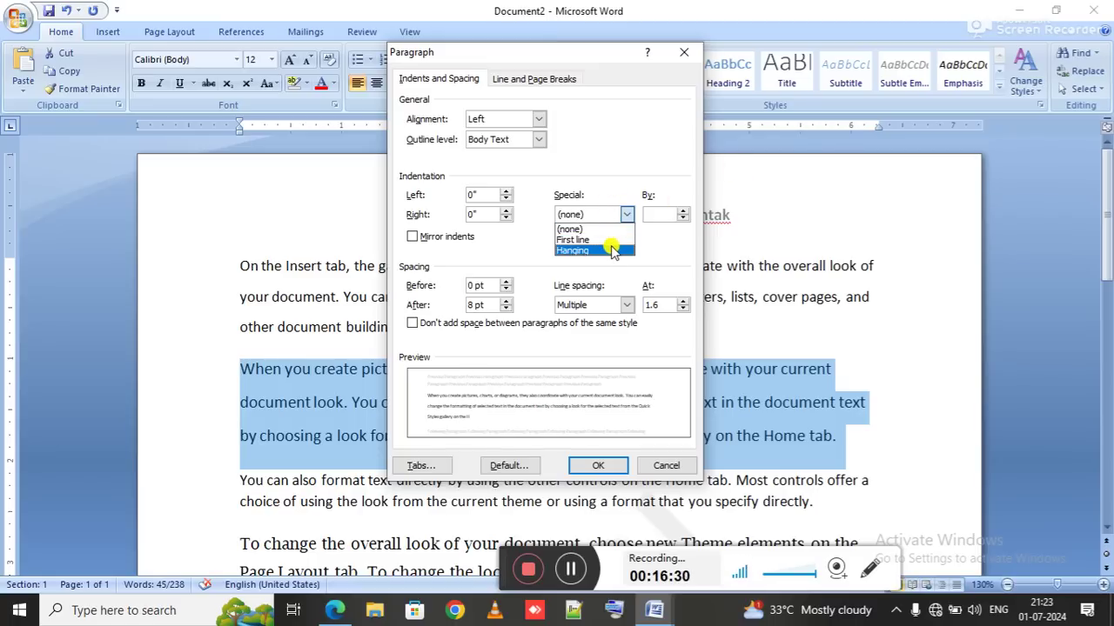
click(610, 251)
key(Tab)
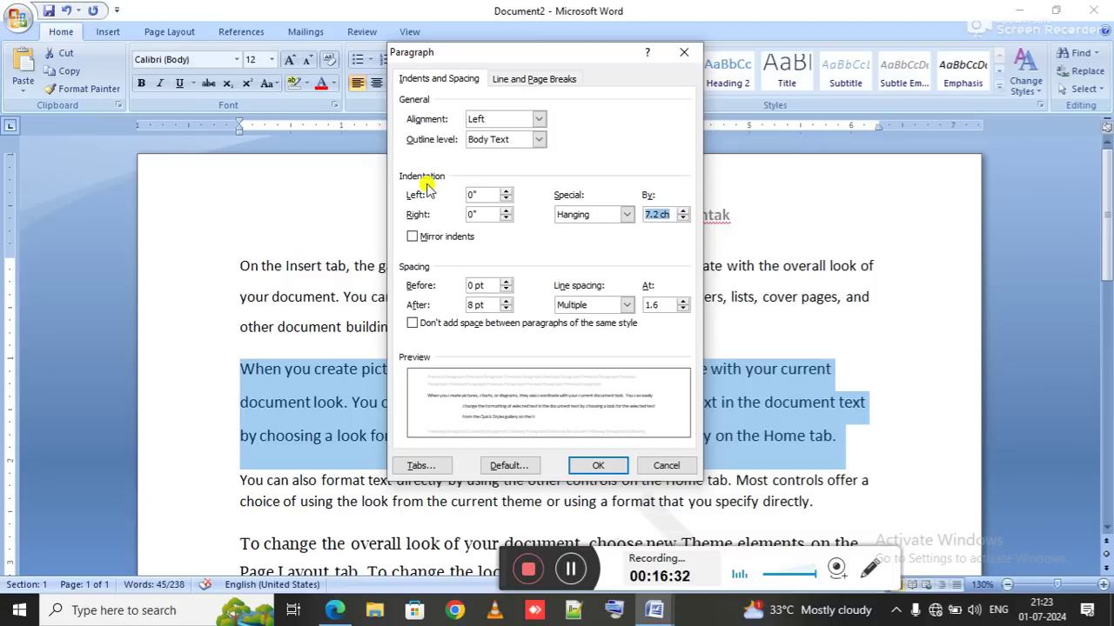
text(1"4)
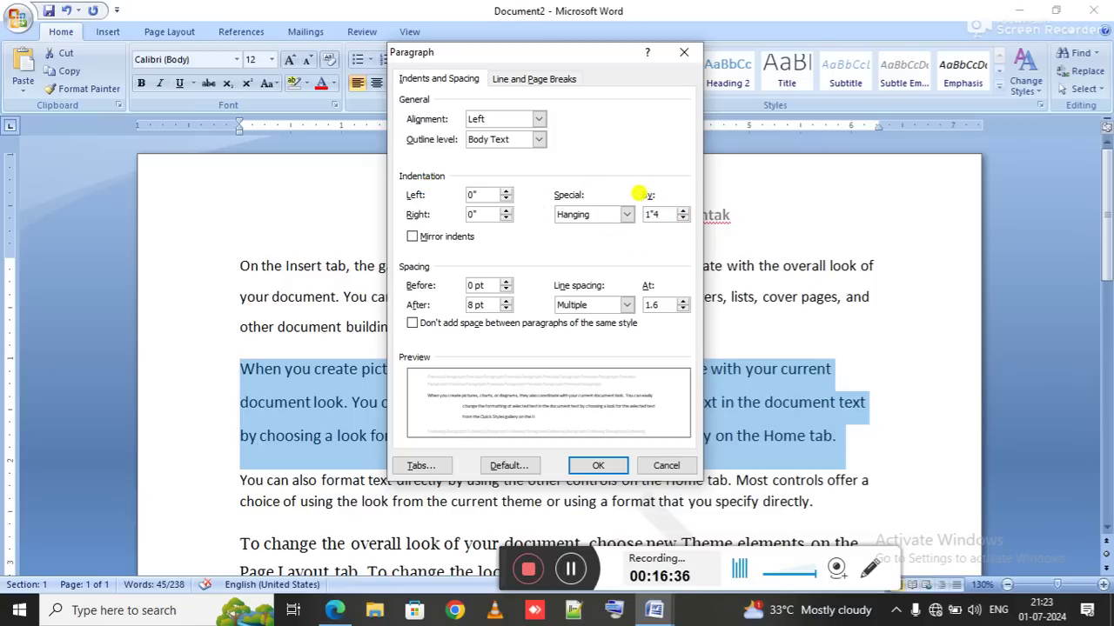
key(Return)
key(Return)
key(BackSpace)
key(Return)
Step: Compare task 7's hanging indent requirement in CSIR WORD ASSIGNMENTS with the second body paragraph's indent settings in Document2
key(alt+Tab)
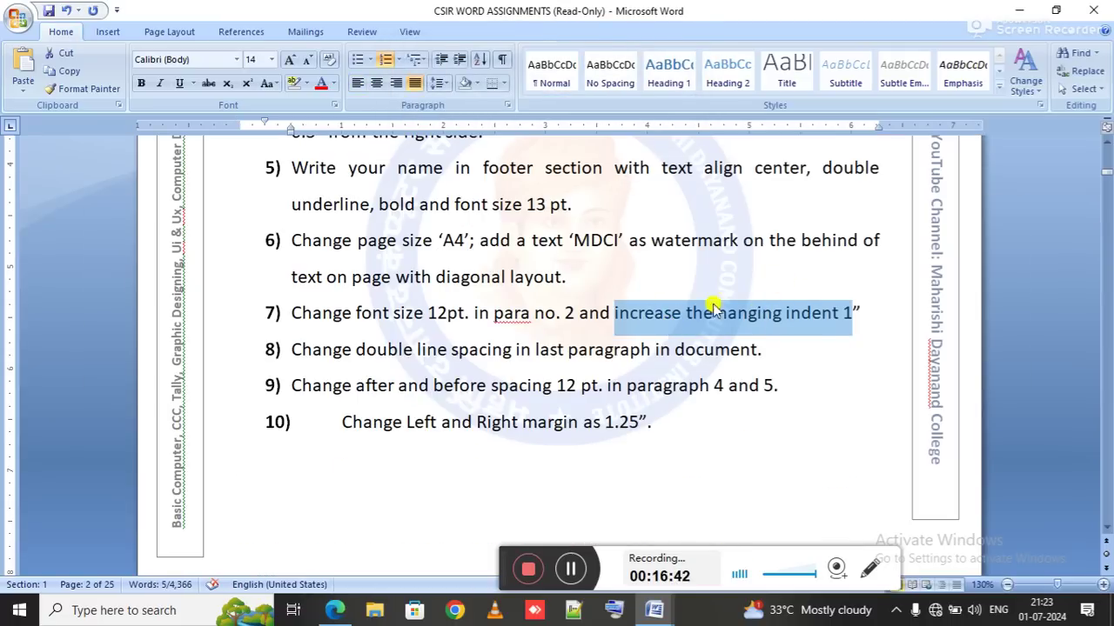
click(859, 312)
key(alt+Tab)
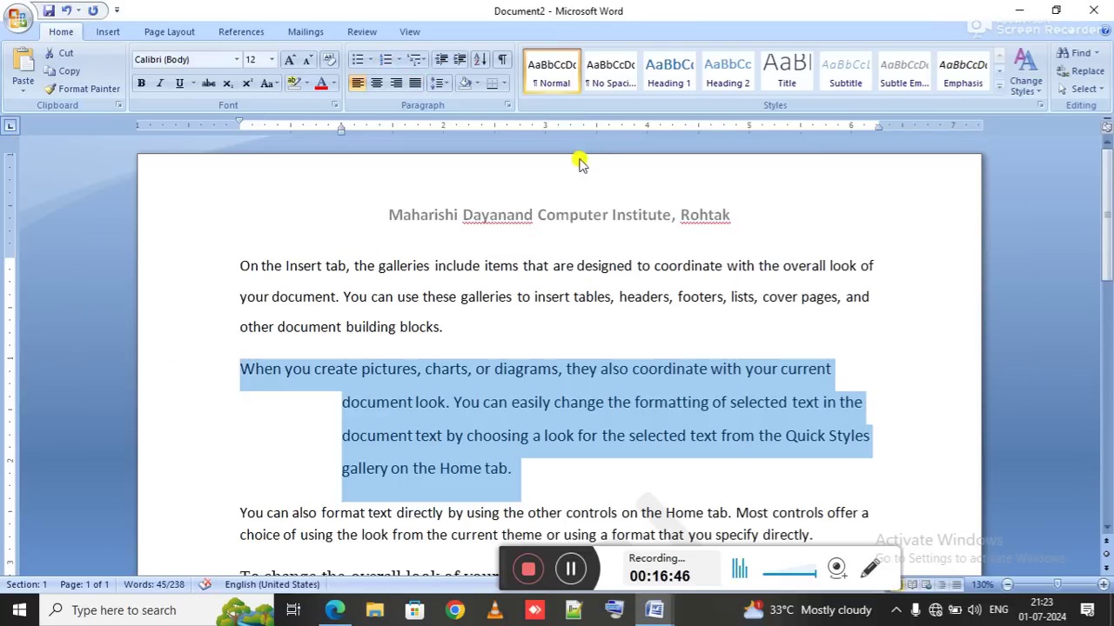
click(511, 106)
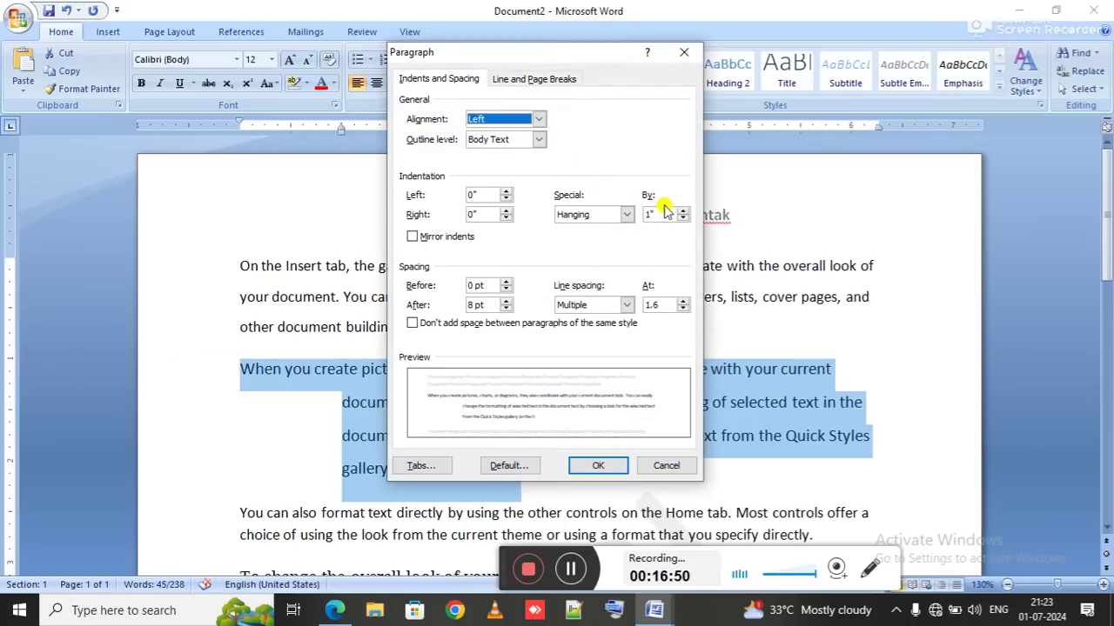
key(Return)
Step: Read task 8's line spacing requirement in CSIR WORD ASSIGNMENTS and select the last paragraph in Document2
key(alt+Tab)
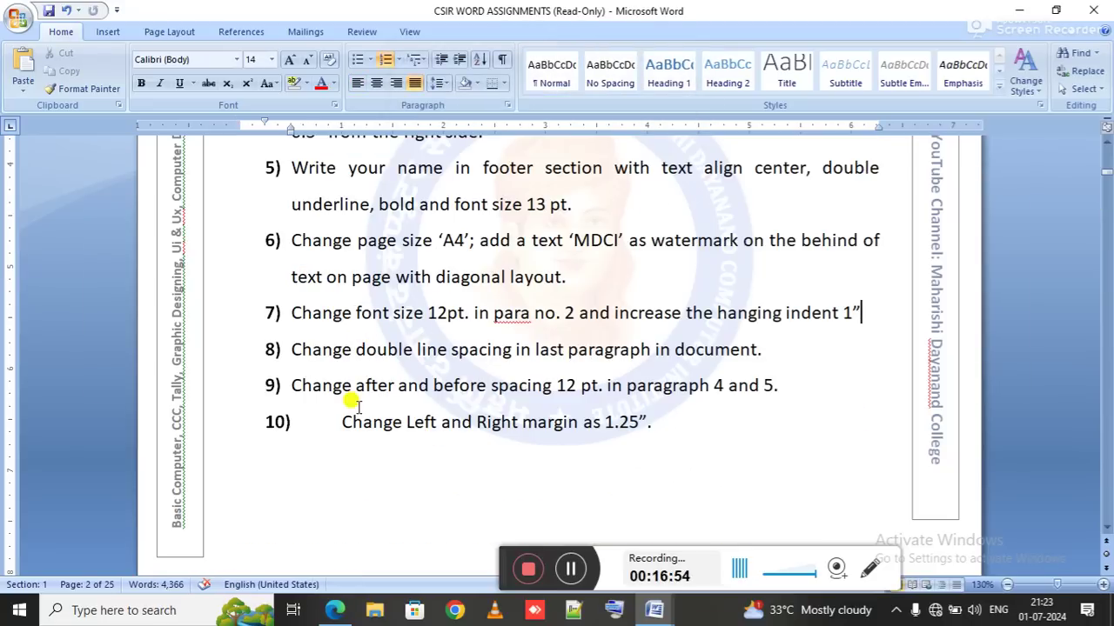
drag(416, 341, 644, 347)
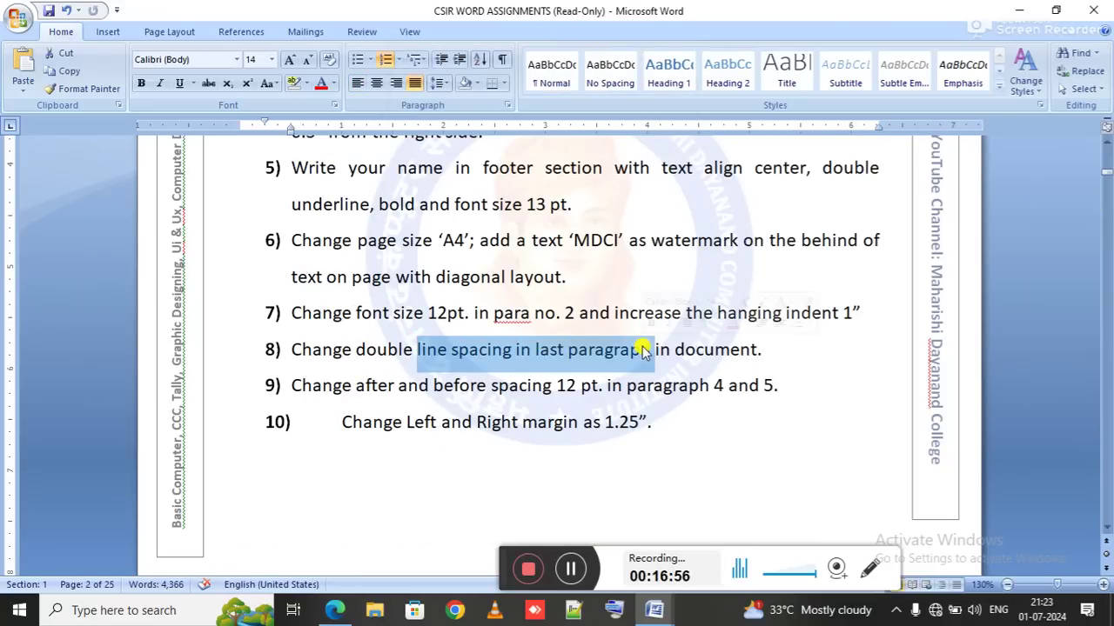
key(alt+Tab)
scroll(644, 348, down, 5)
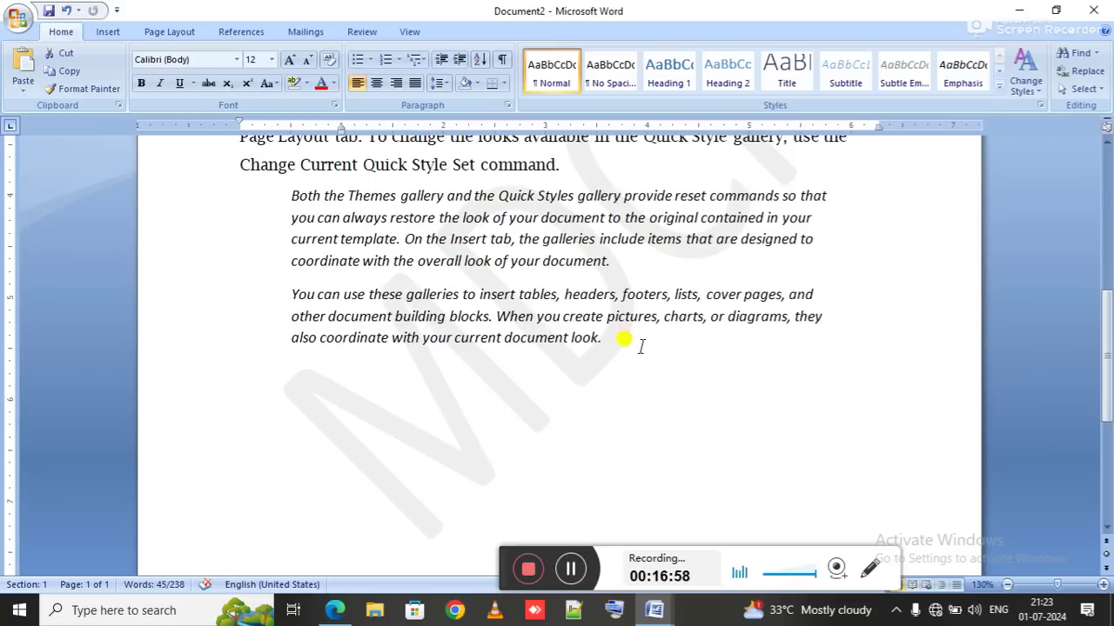
drag(641, 347, 288, 302)
Step: Reread the double line spacing wording of task 8 in CSIR WORD ASSIGNMENTS and return to Document2
key(alt+Tab)
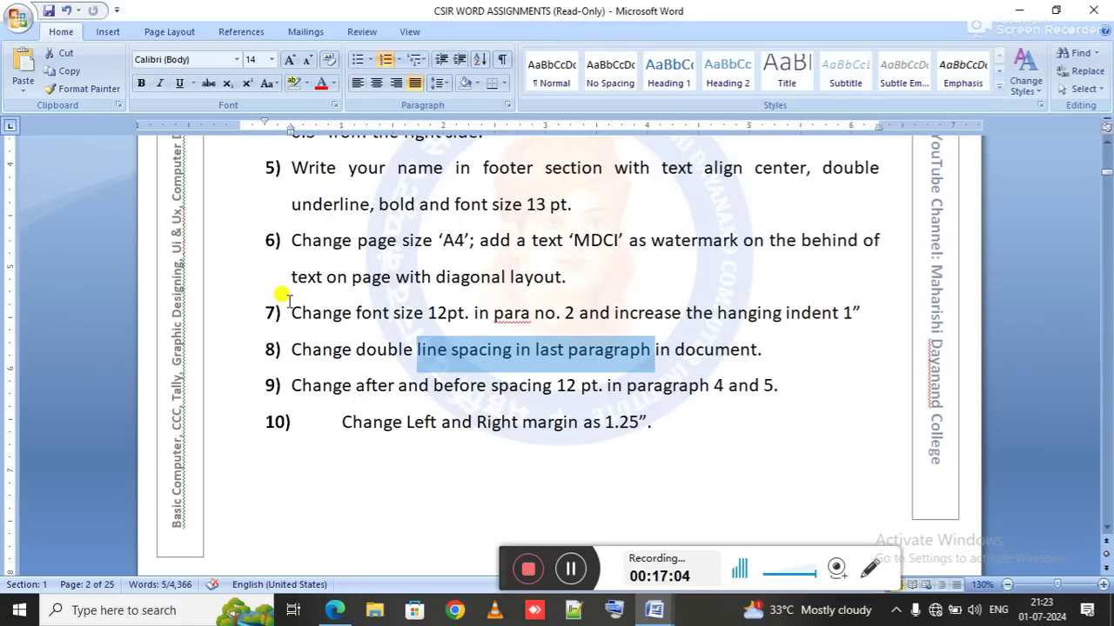
click(393, 357)
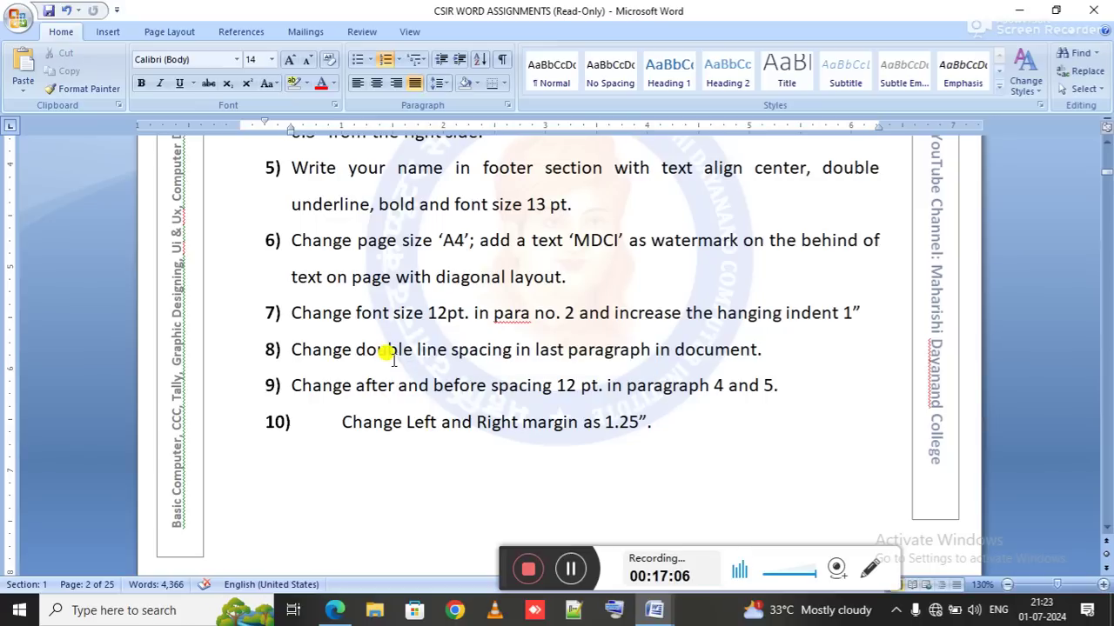
drag(449, 349, 651, 353)
key(alt+Tab)
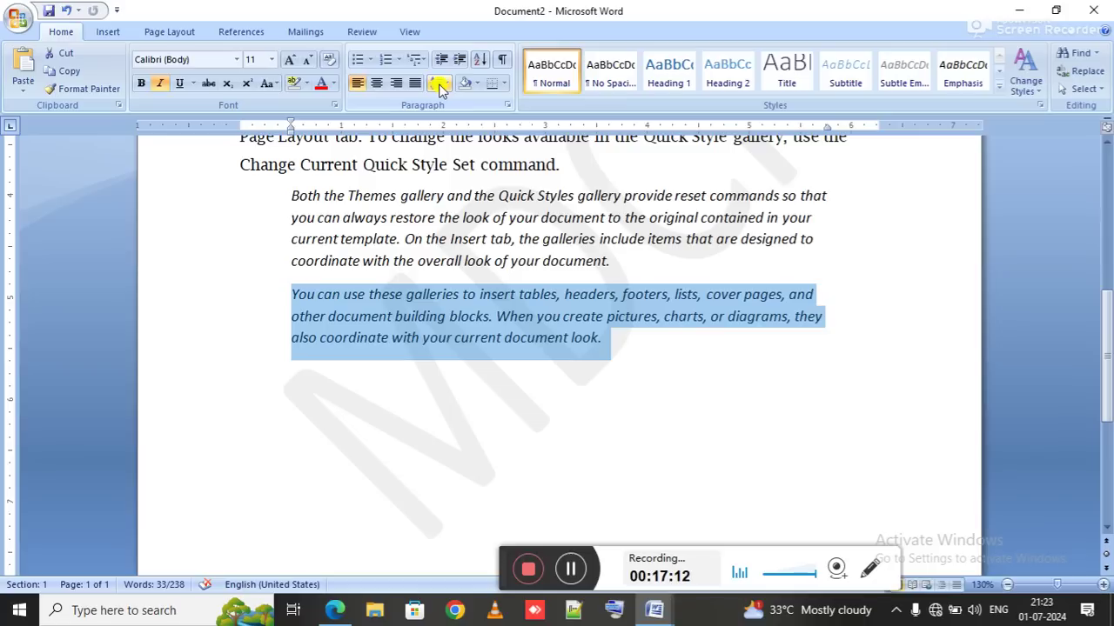
Step: Set the line spacing of the selected last paragraph to 2.0
click(194, 83)
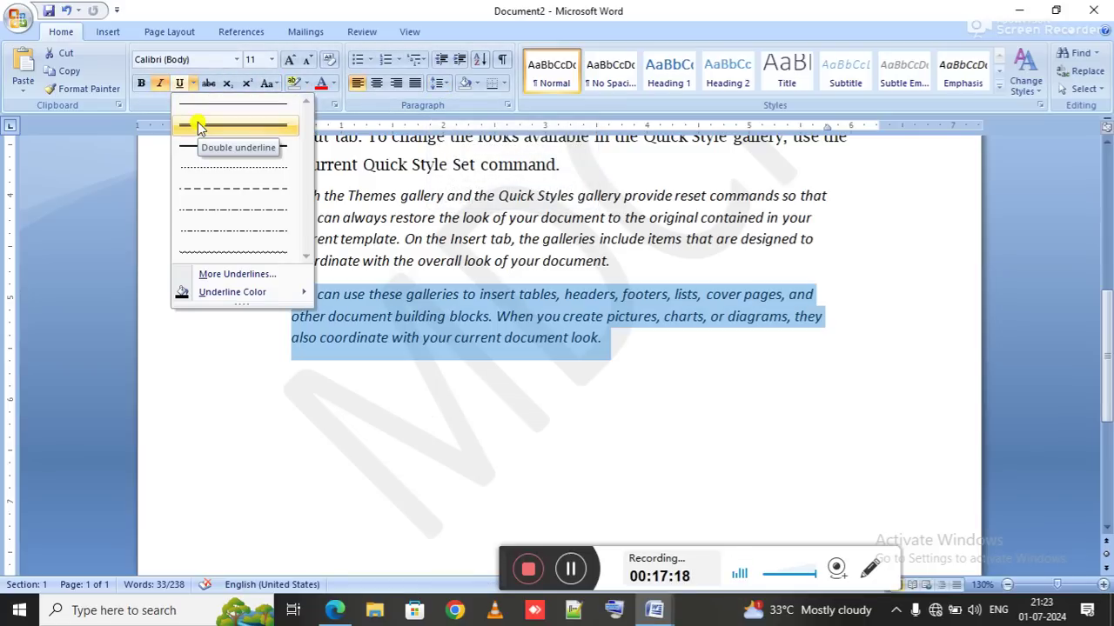
click(442, 83)
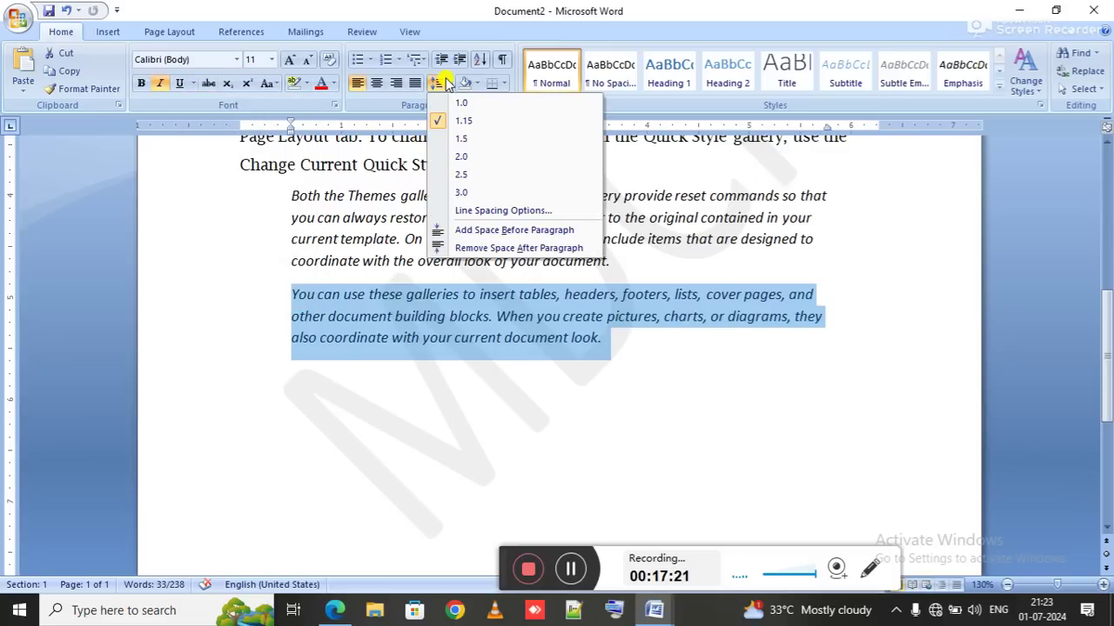
click(475, 160)
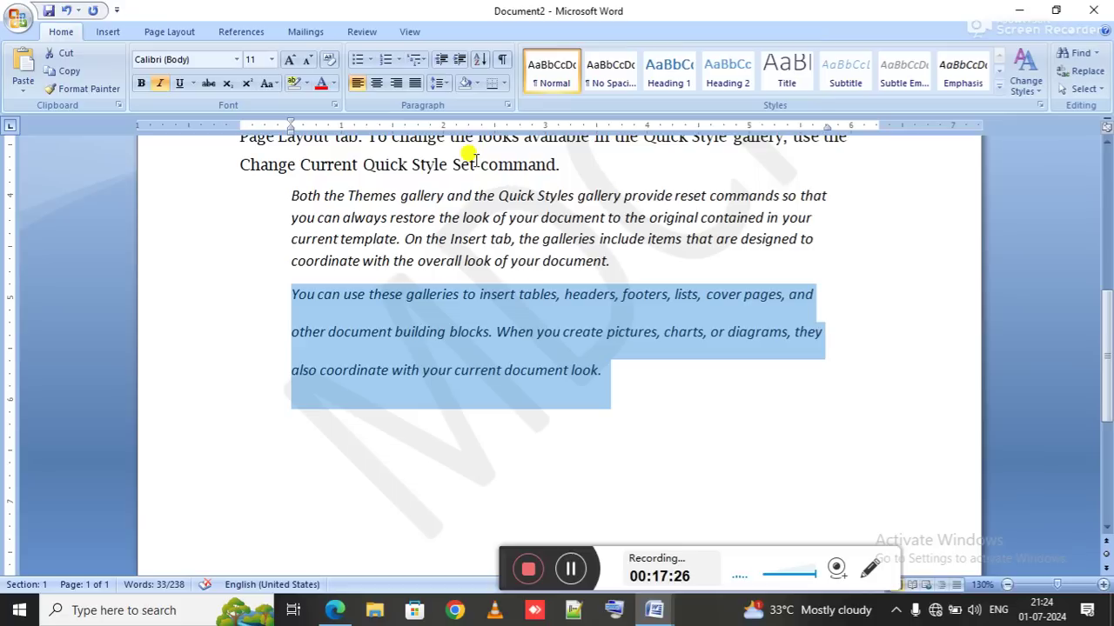
Step: Switch to CSIR WORD ASSIGNMENTS, examine the available line spacing options and dismiss them without choosing one
key(alt+Tab)
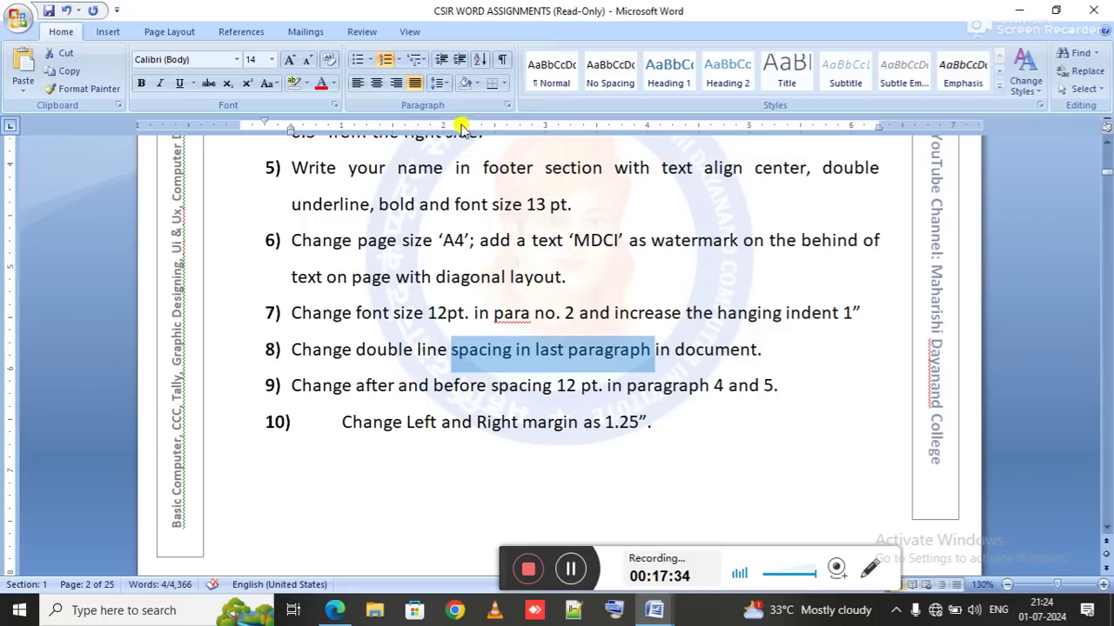
click(441, 87)
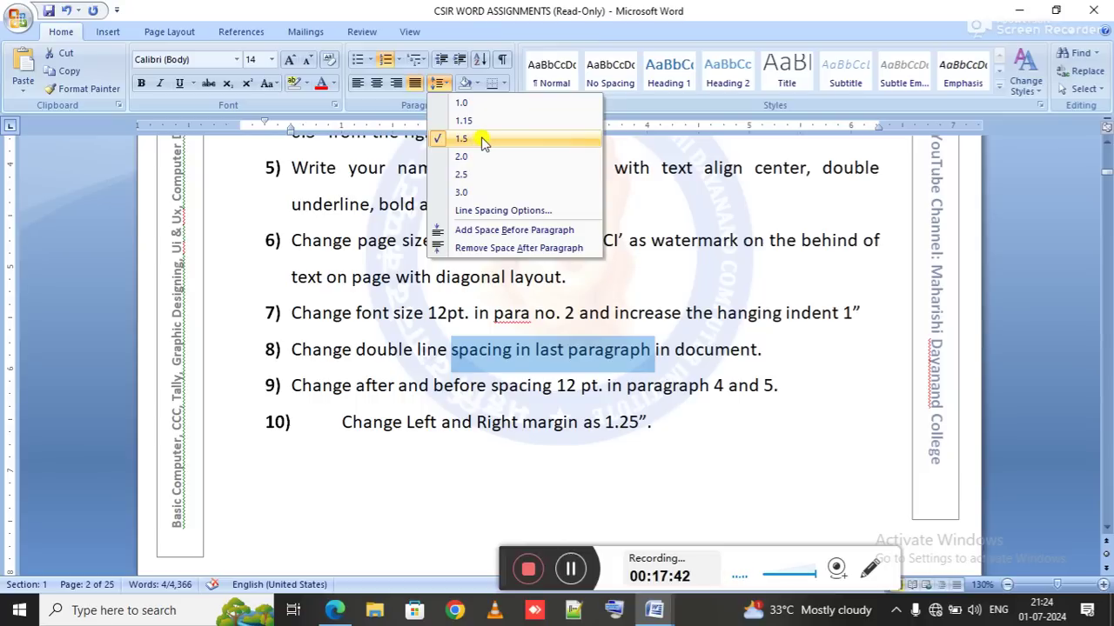
click(515, 383)
click(520, 386)
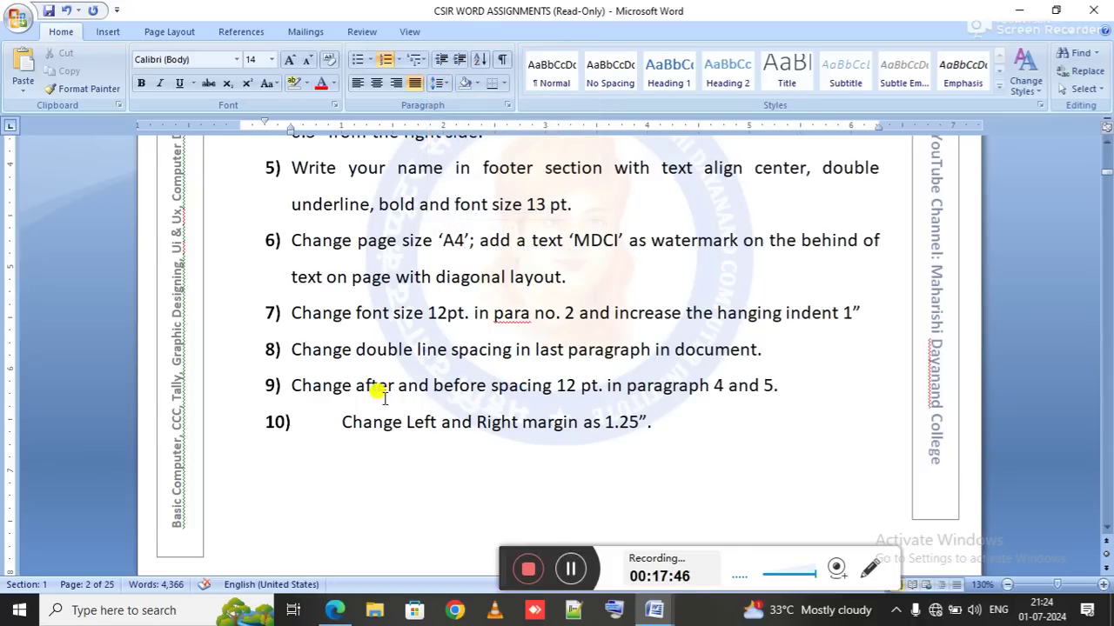
Step: Highlight the spacing requirement for paragraphs 4 and 5 in task 9
drag(374, 383, 773, 388)
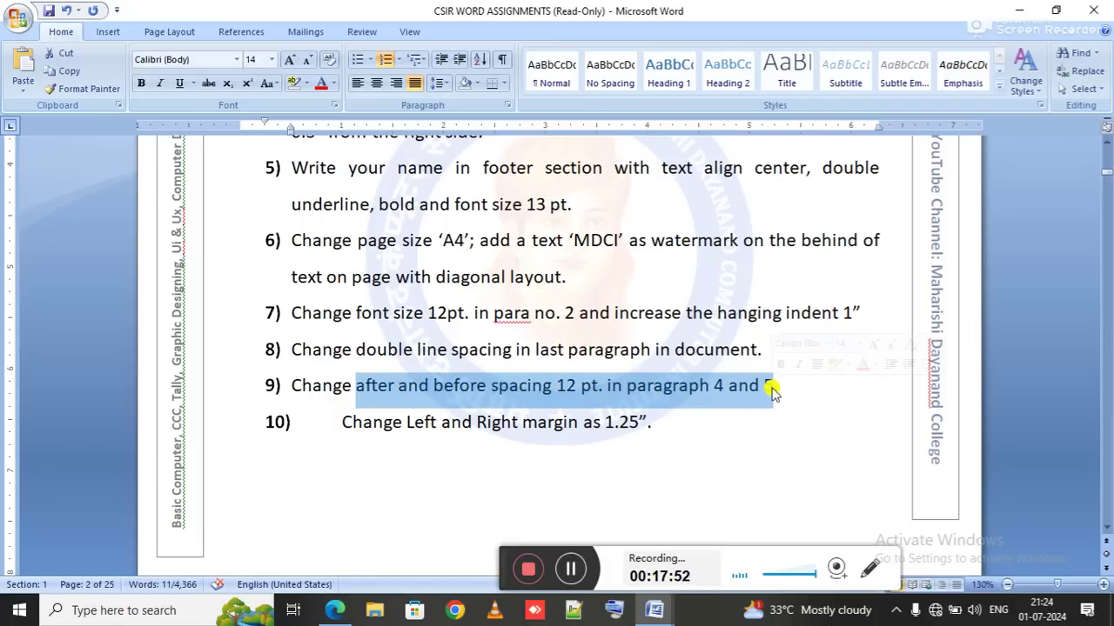
click(353, 377)
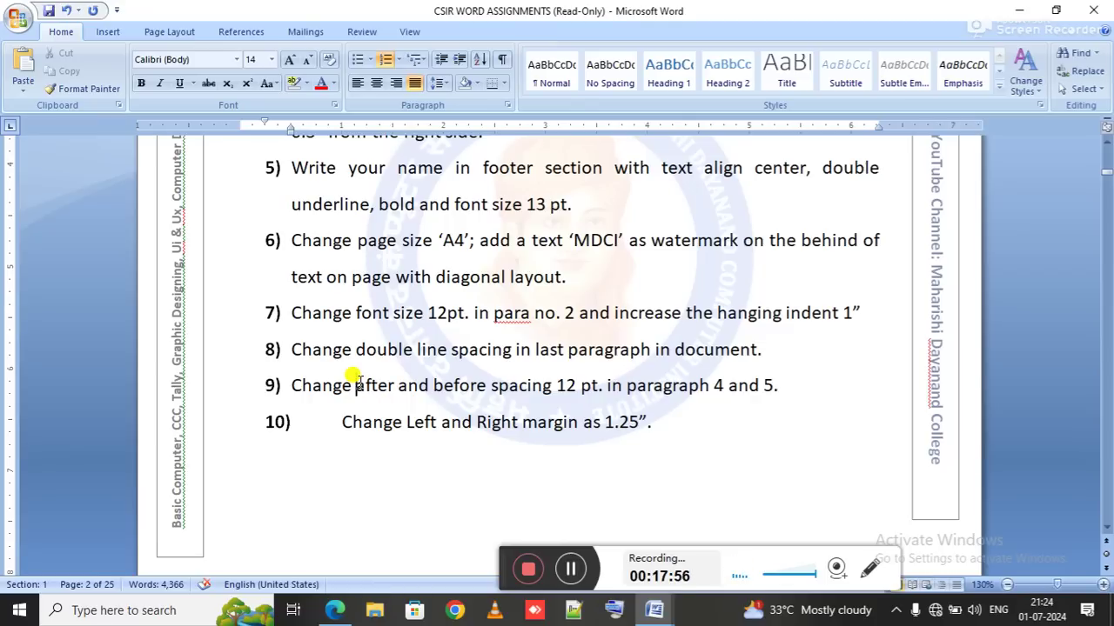
drag(491, 385, 744, 385)
Step: Return to Document2 and select the fourth and fifth body paragraphs together
key(alt+Tab)
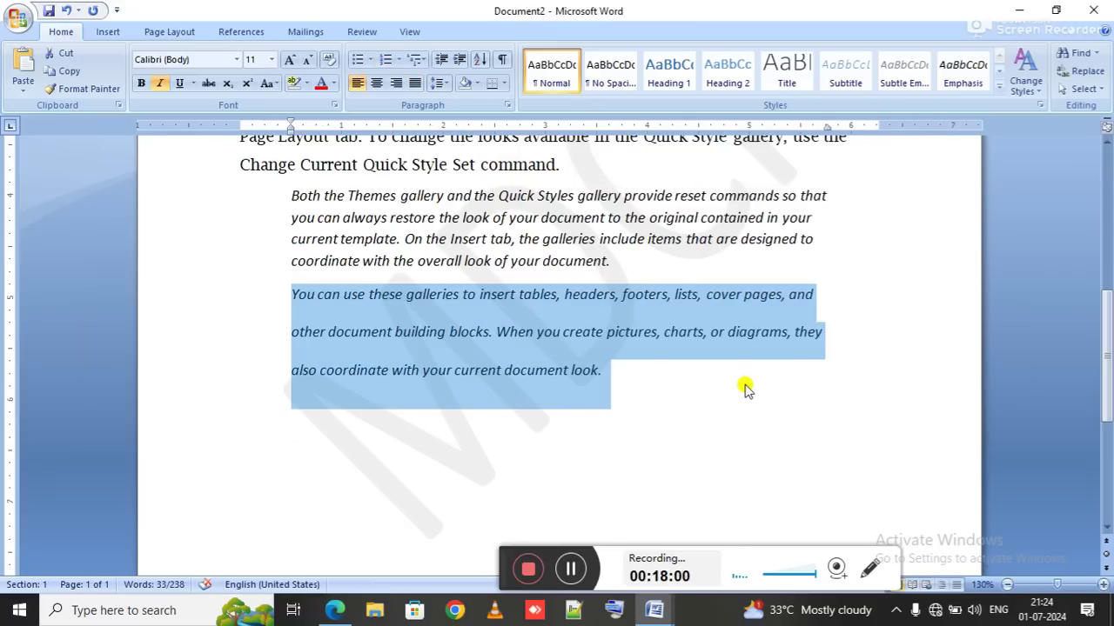
key(ctrl+Up)
key(ctrl+Up)
key(ctrl+Up)
key(ctrl+shift+Down)
key(ctrl+shift+Down)
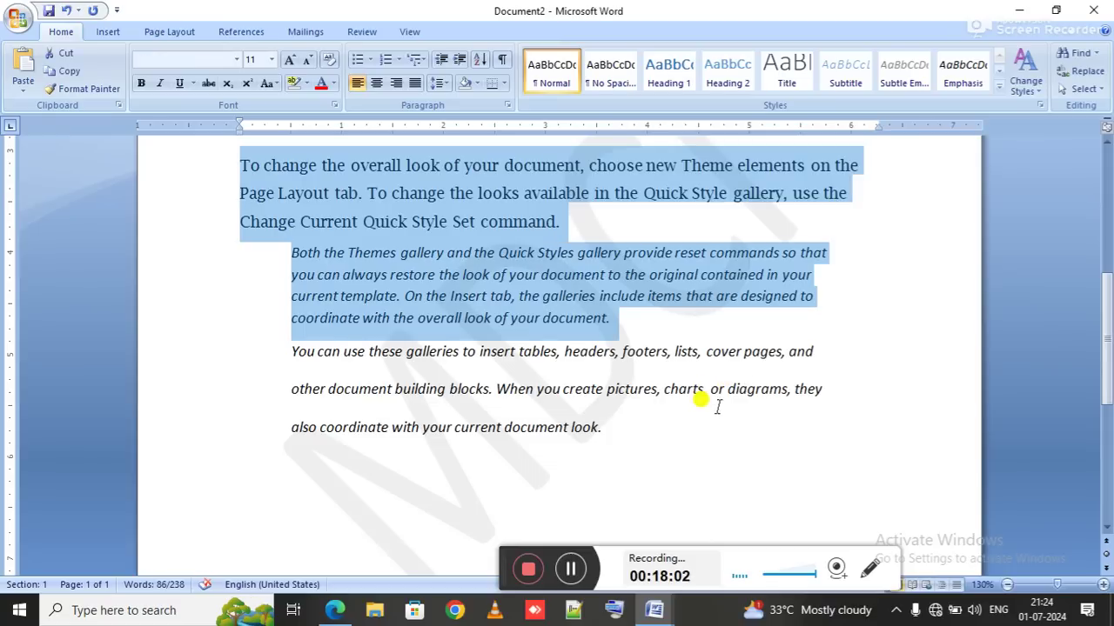
click(509, 110)
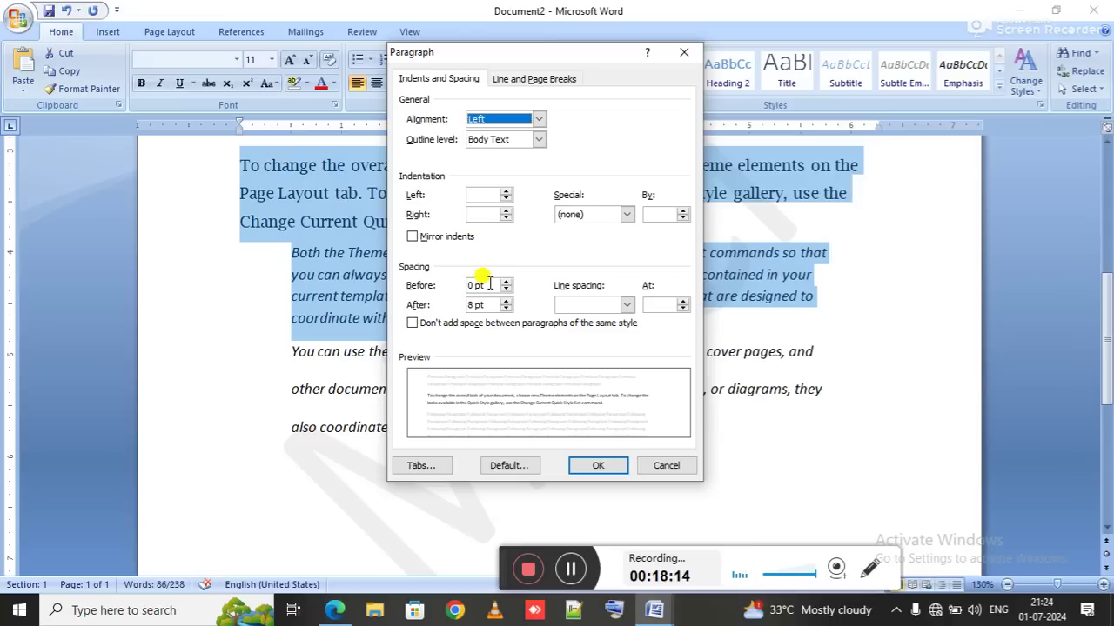
key(alt+Tab)
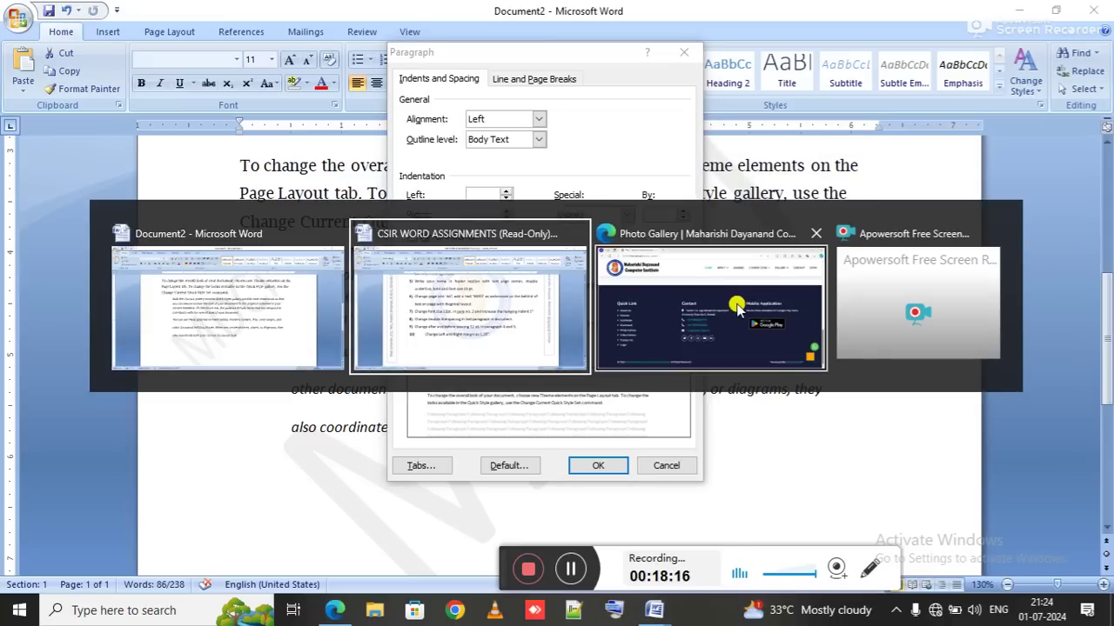
click(731, 304)
key(alt+Tab)
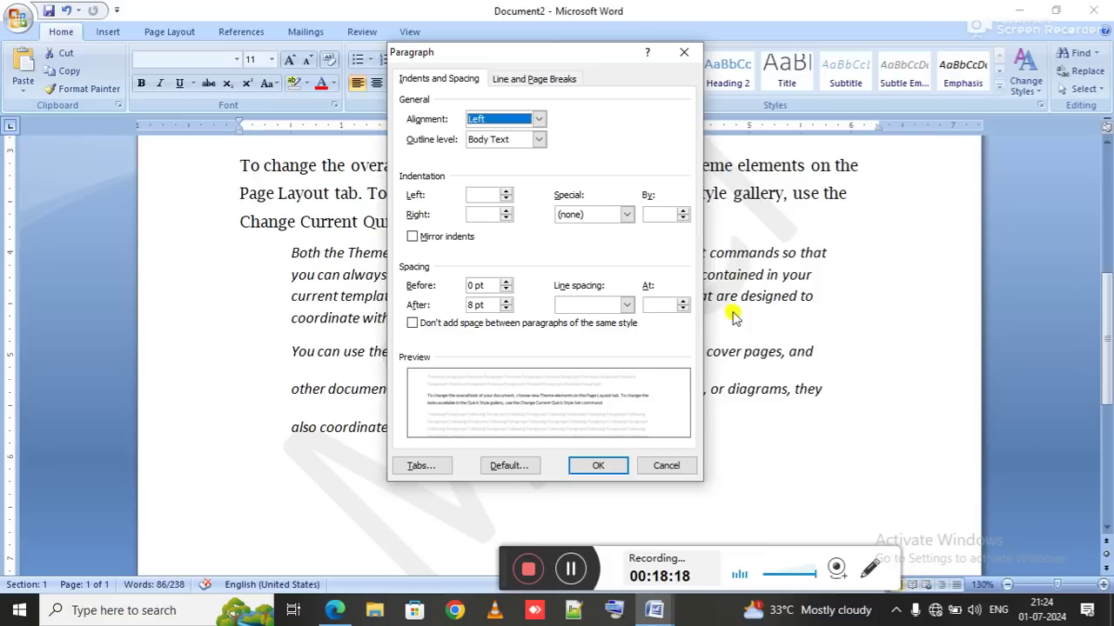
key(alt+Tab)
click(790, 344)
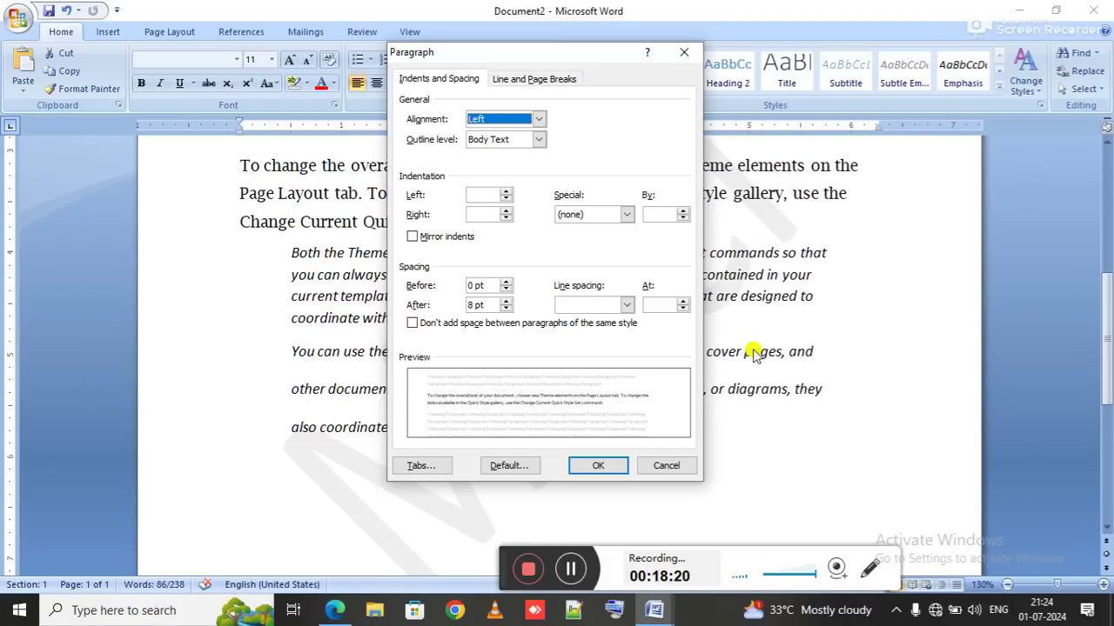
key(Escape)
Step: Check the task 9 spacing requirement in CSIR WORD ASSIGNMENTS again and return to Document2
key(alt+Tab)
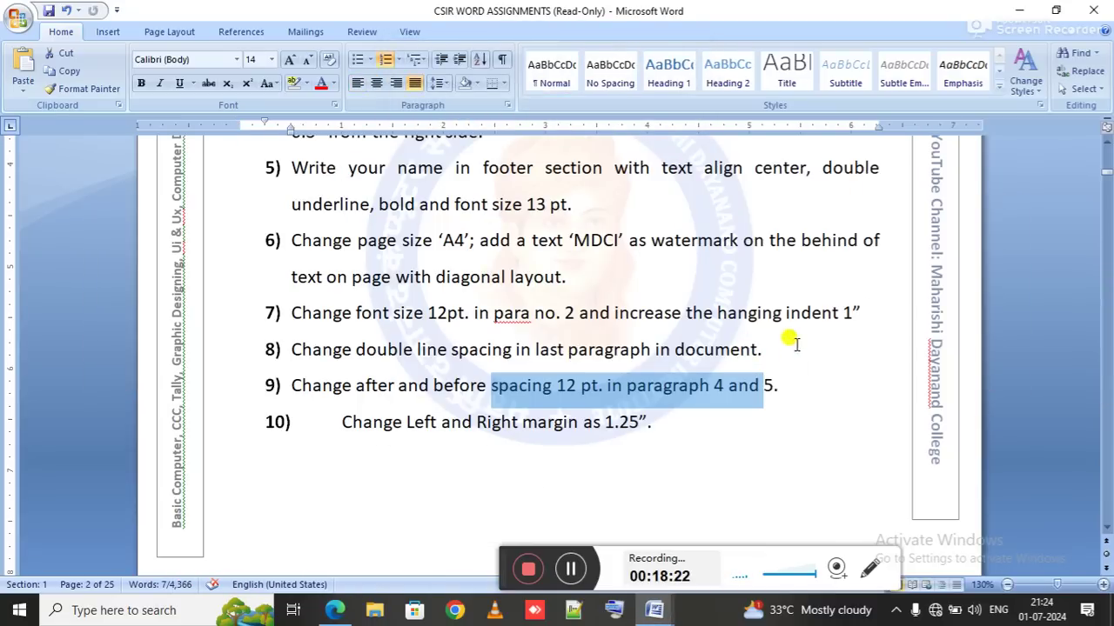
key(alt+Tab)
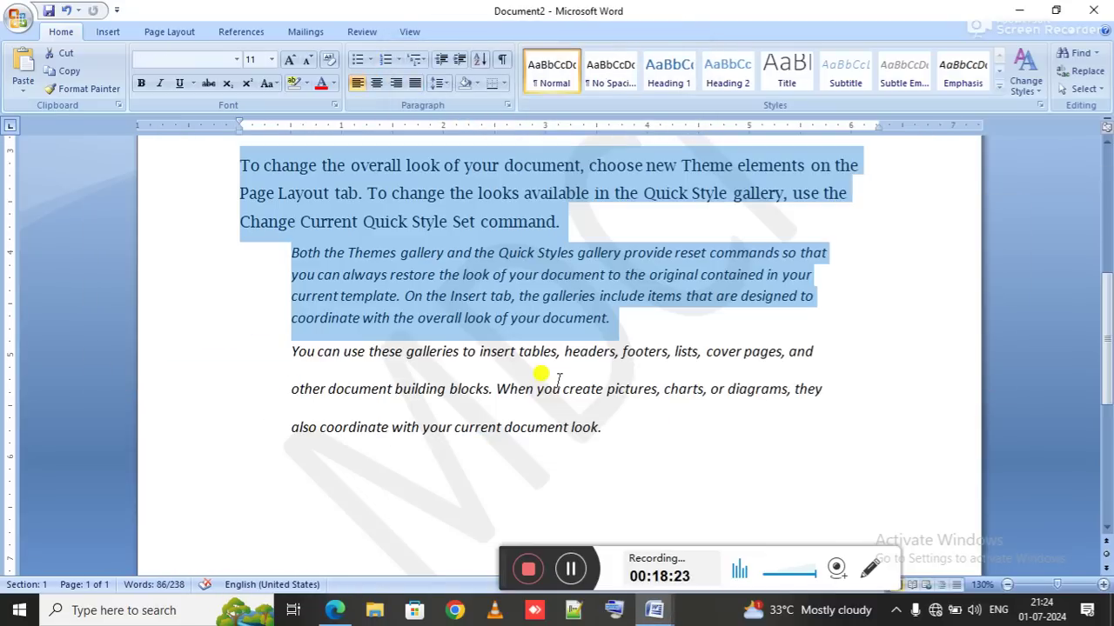
Step: Set the spacing before and after the selected fourth and fifth paragraphs to 12 pt each
click(508, 105)
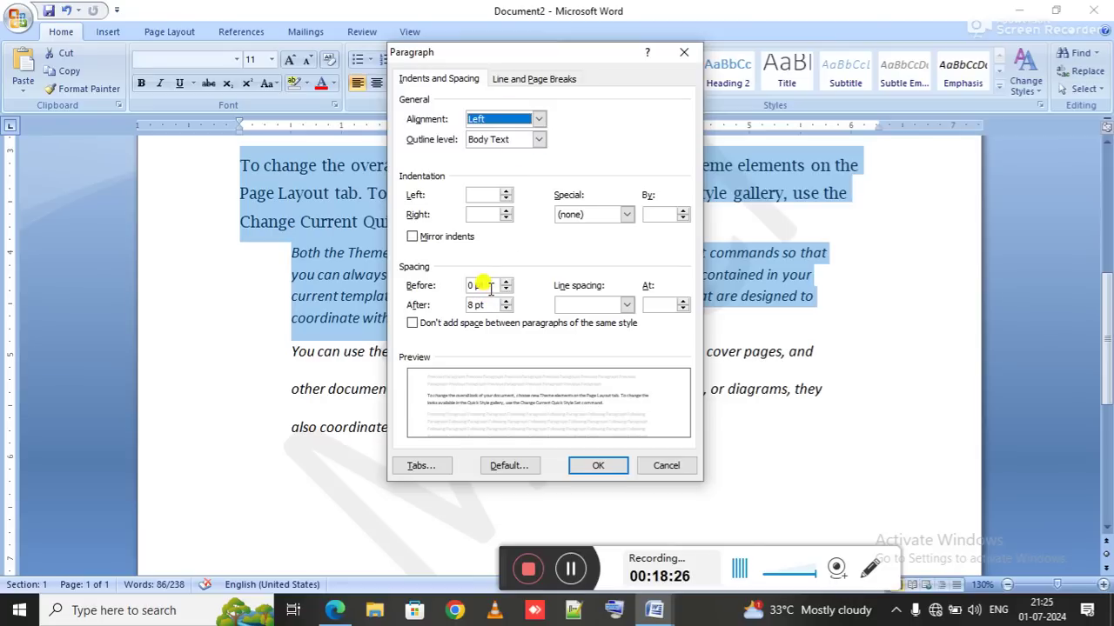
drag(484, 285, 442, 283)
text(12)
key(Tab)
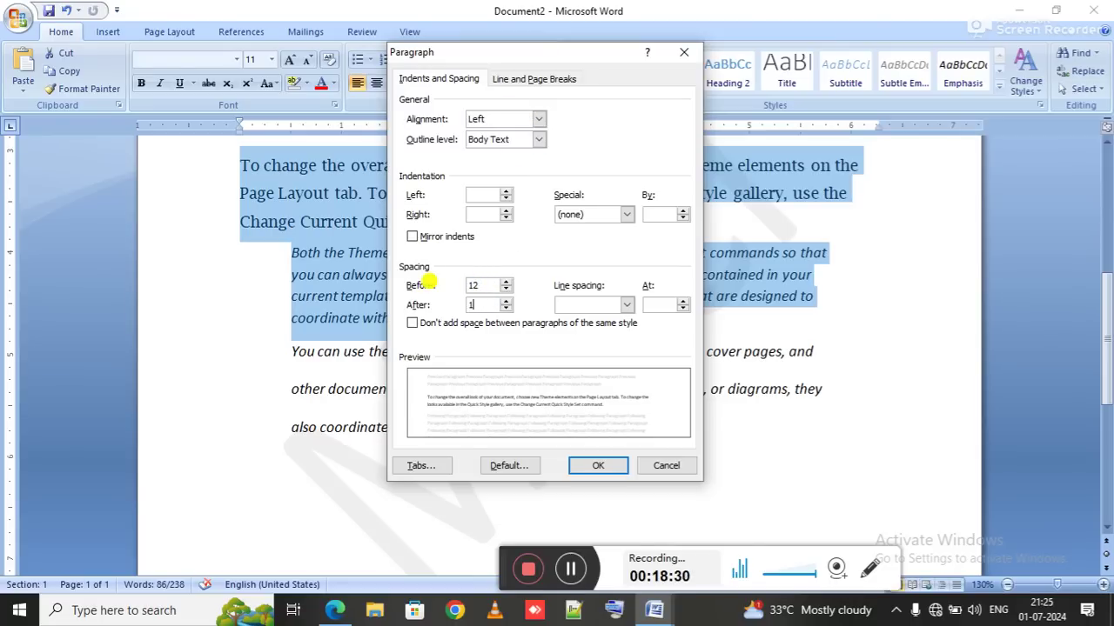
click(478, 286)
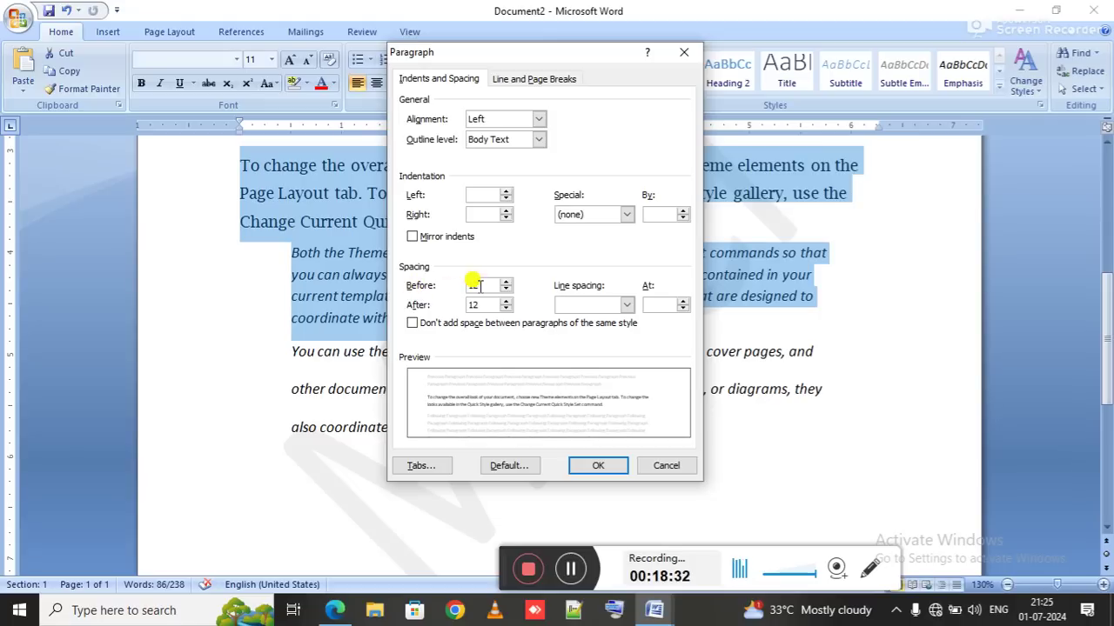
double_click(479, 303)
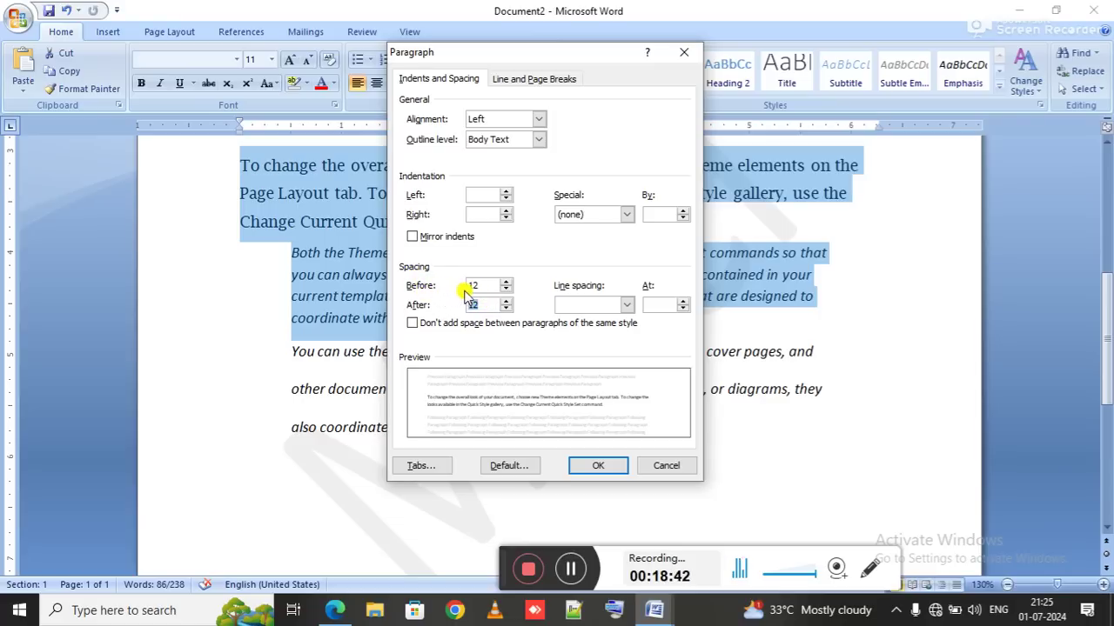
Step: Re-enter 12 pt as the spacing before, keep the same-style space suppression option off, and apply the paragraph settings
click(413, 323)
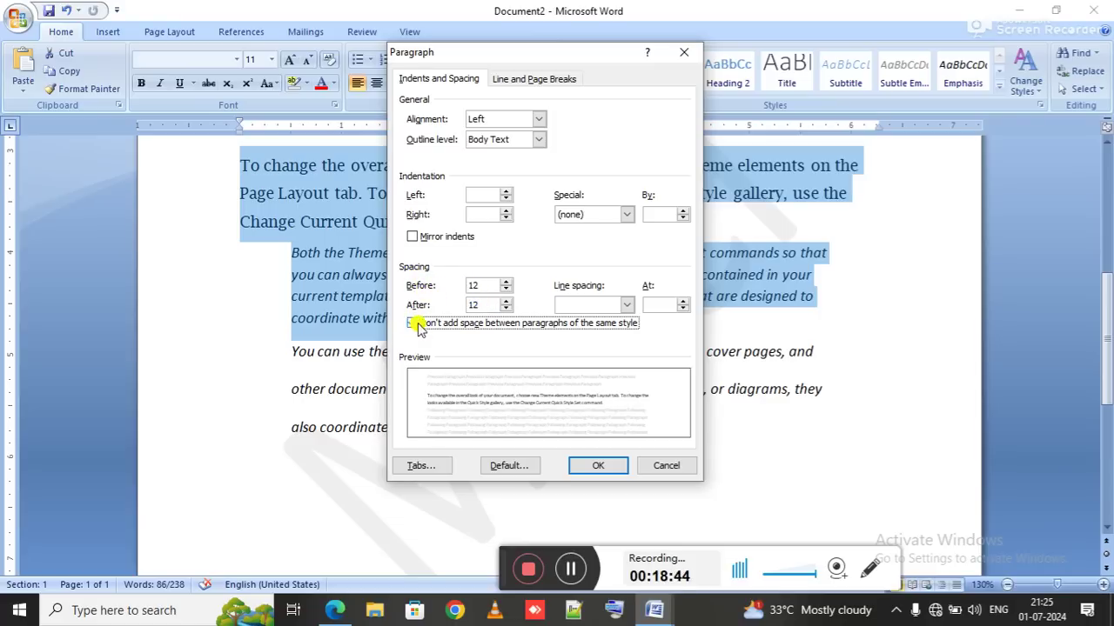
click(413, 322)
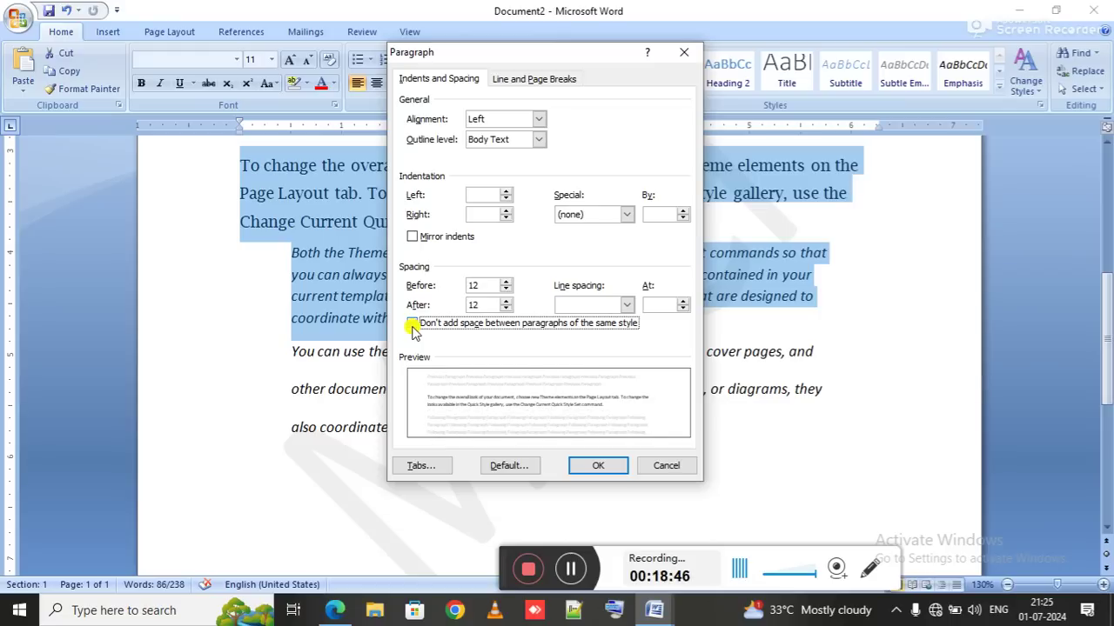
double_click(469, 290)
key(BackSpace)
text(12)
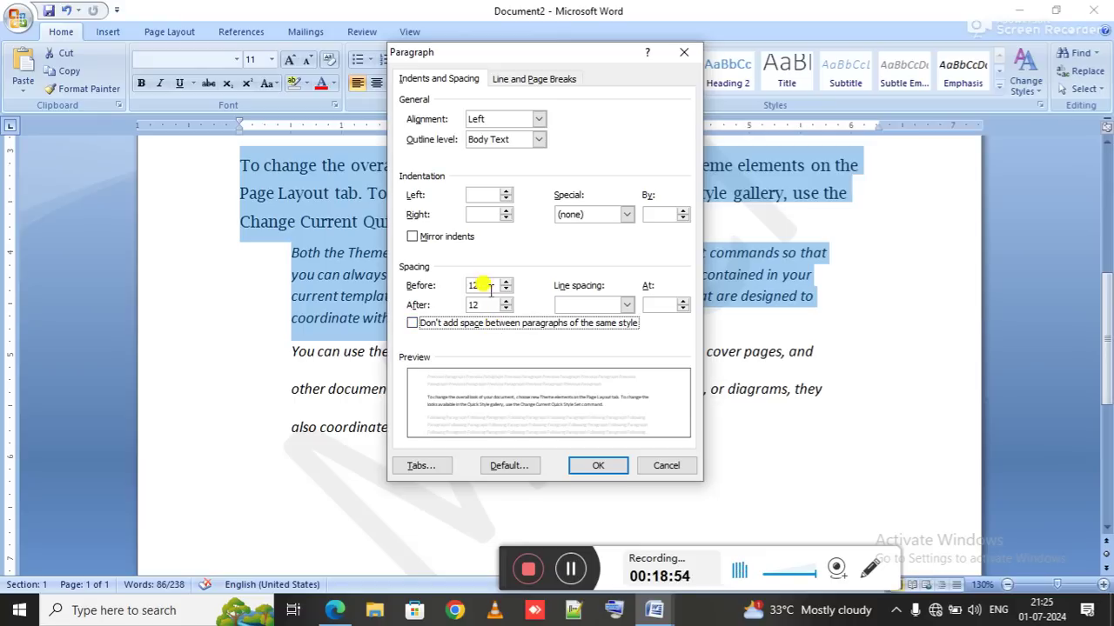
click(593, 468)
click(591, 468)
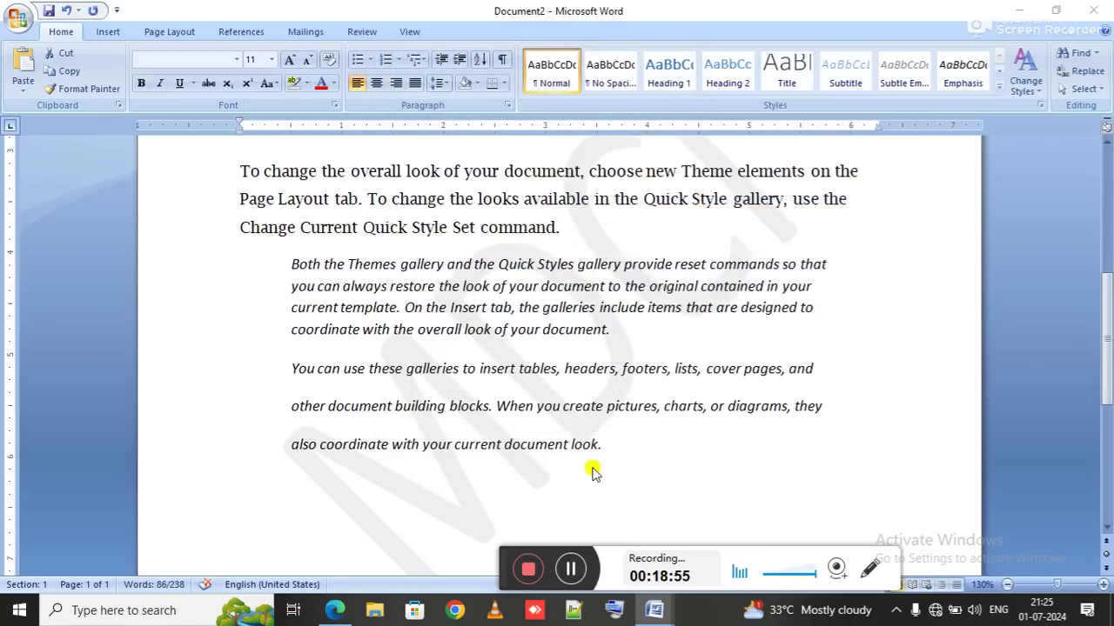
Step: Check the margin requirement of task 10 in CSIR WORD ASSIGNMENTS and return to Document2
key(alt+Tab)
drag(393, 424, 598, 430)
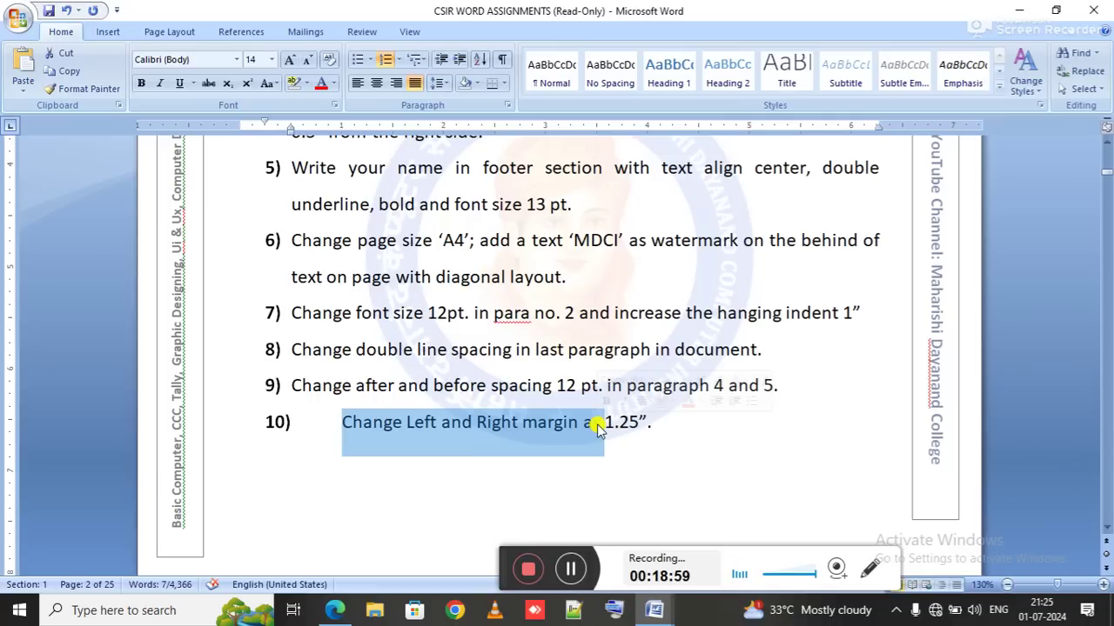
click(632, 418)
key(alt+Tab)
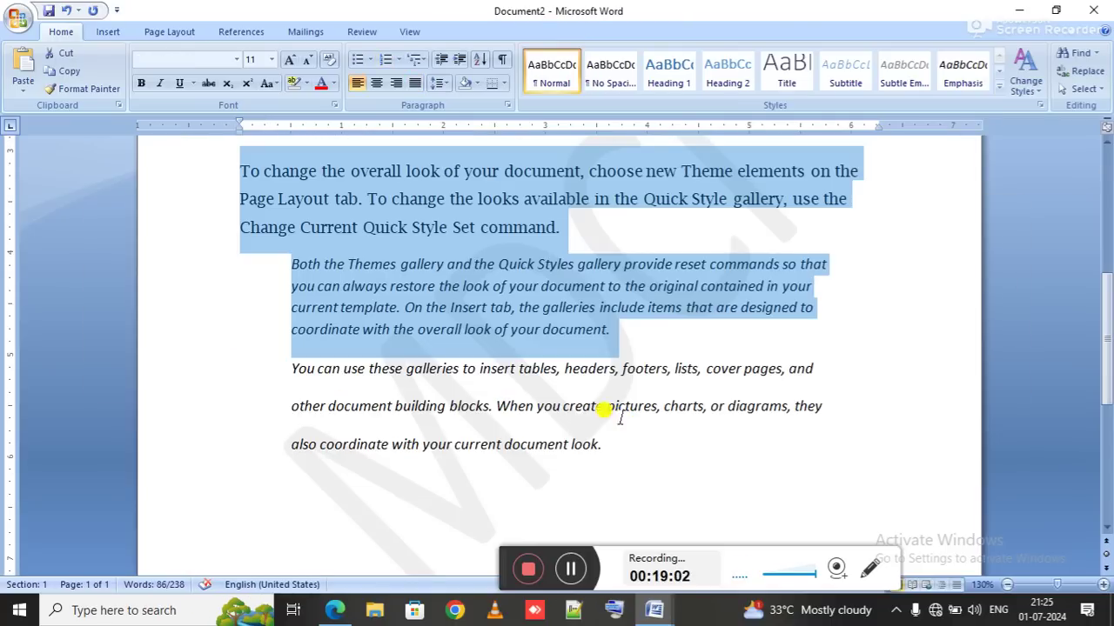
Step: Set custom left and right page margins of 1.25" for the whole document in Document2
click(504, 385)
scroll(503, 383, up, 10)
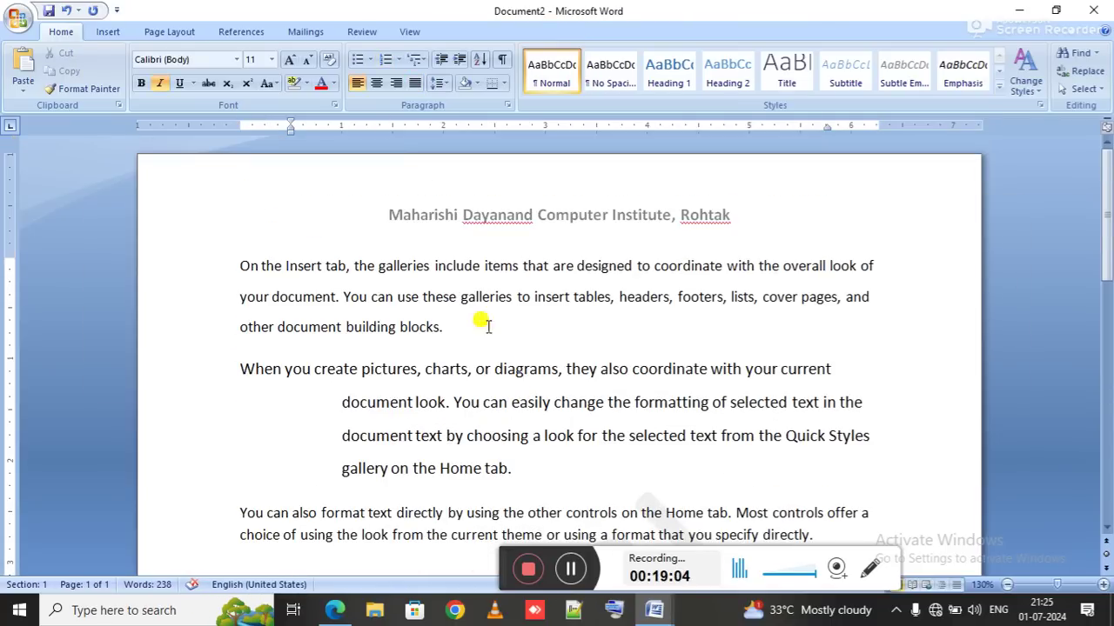
click(179, 32)
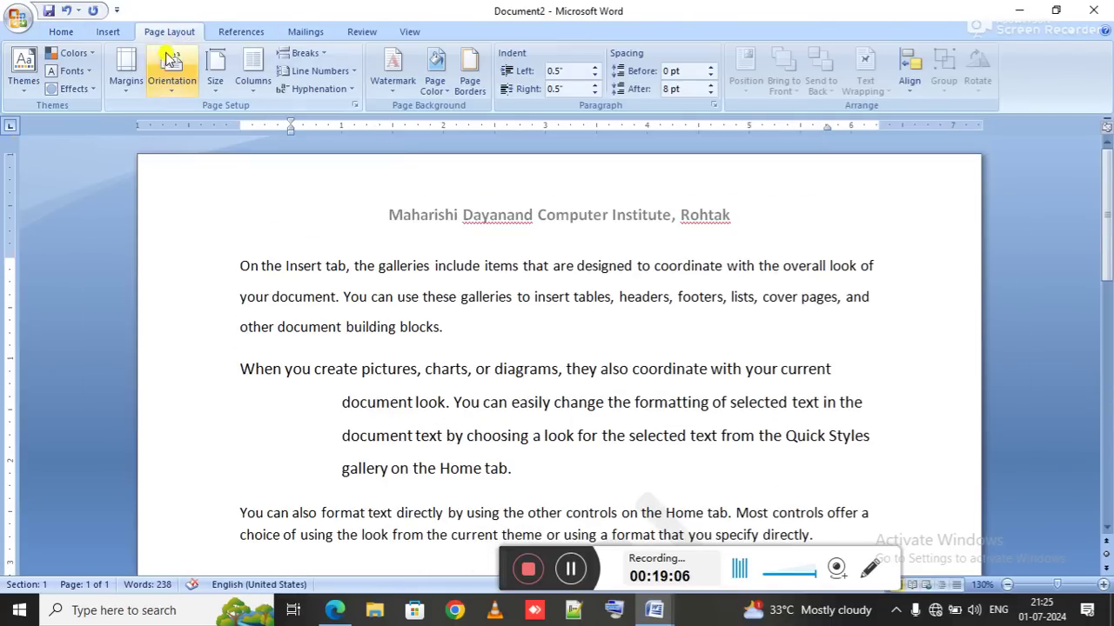
click(130, 73)
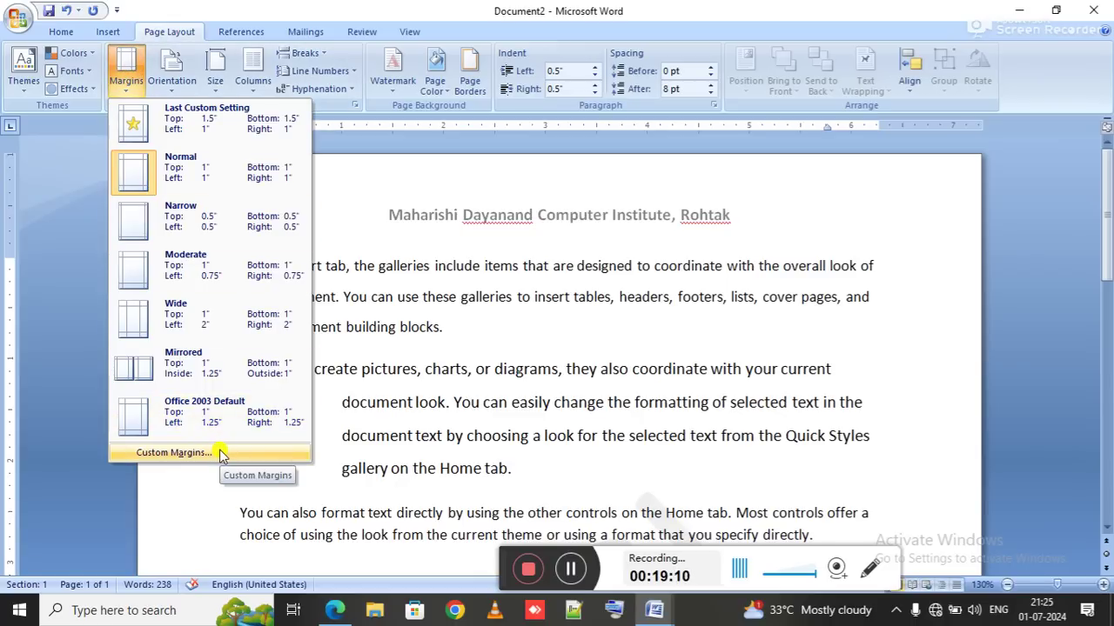
click(174, 453)
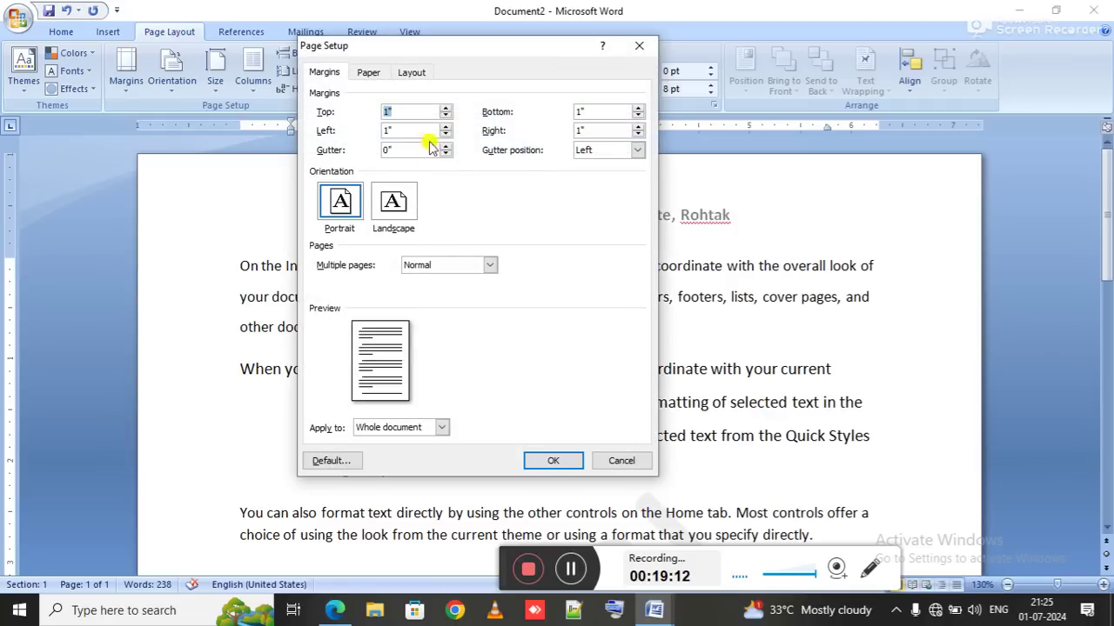
click(391, 130)
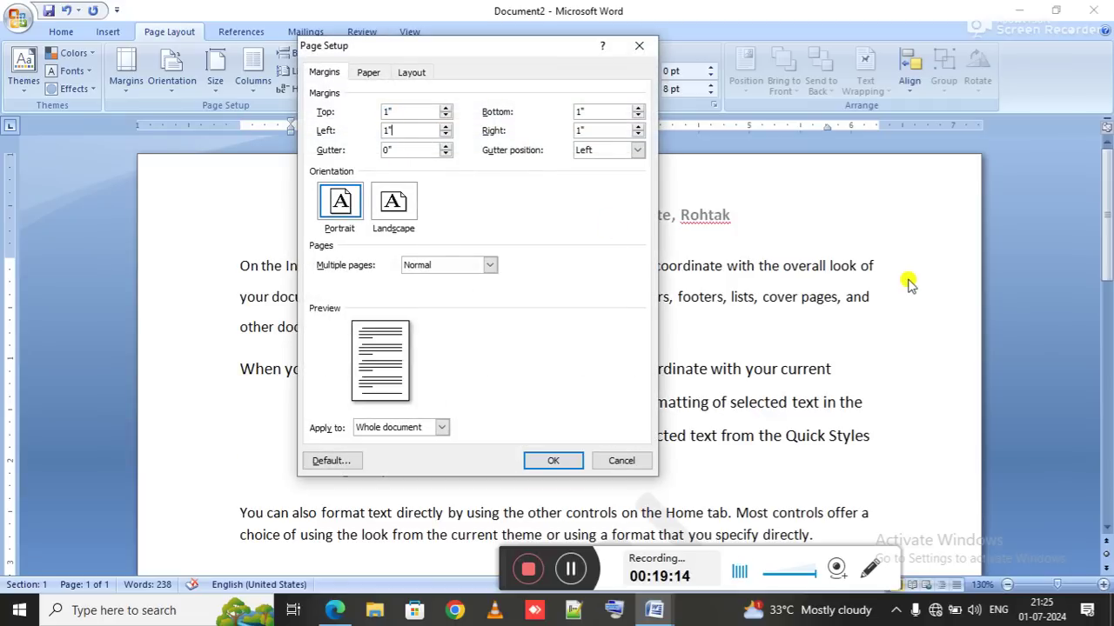
text(25)
key(Tab)
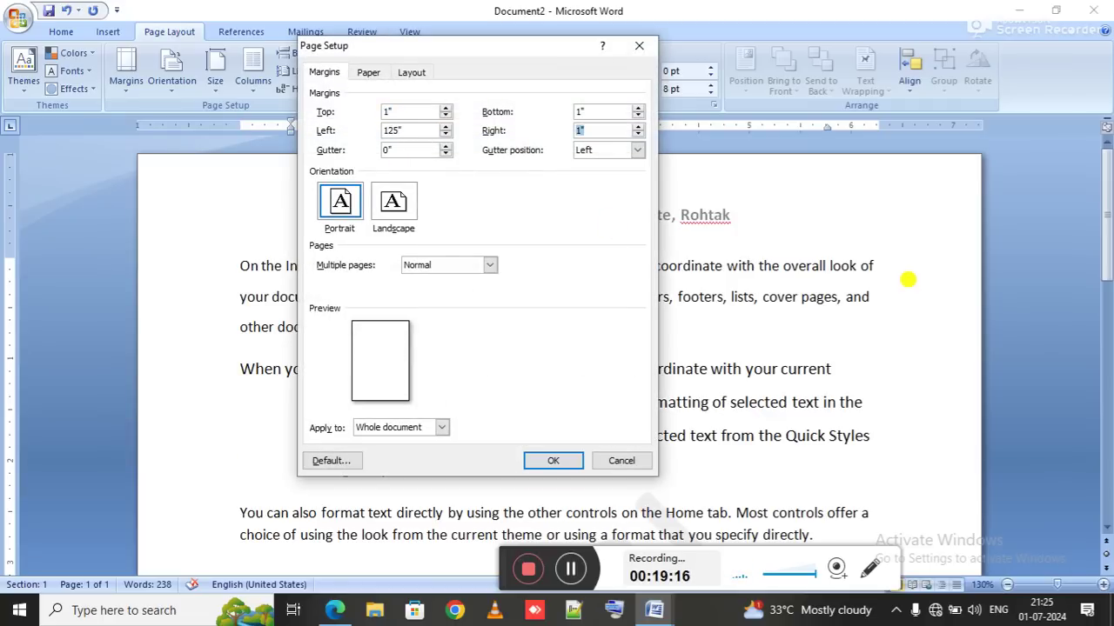
key(Tab)
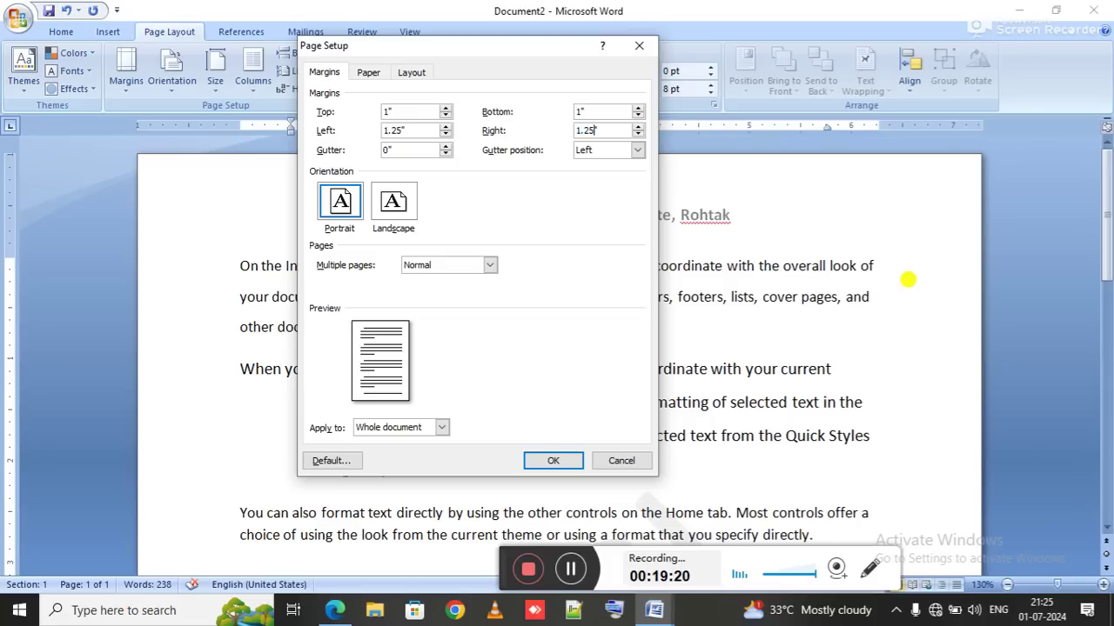
click(554, 462)
Step: Review the end of the task list in CSIR WORD ASSIGNMENTS and return to Document2
key(alt+Tab)
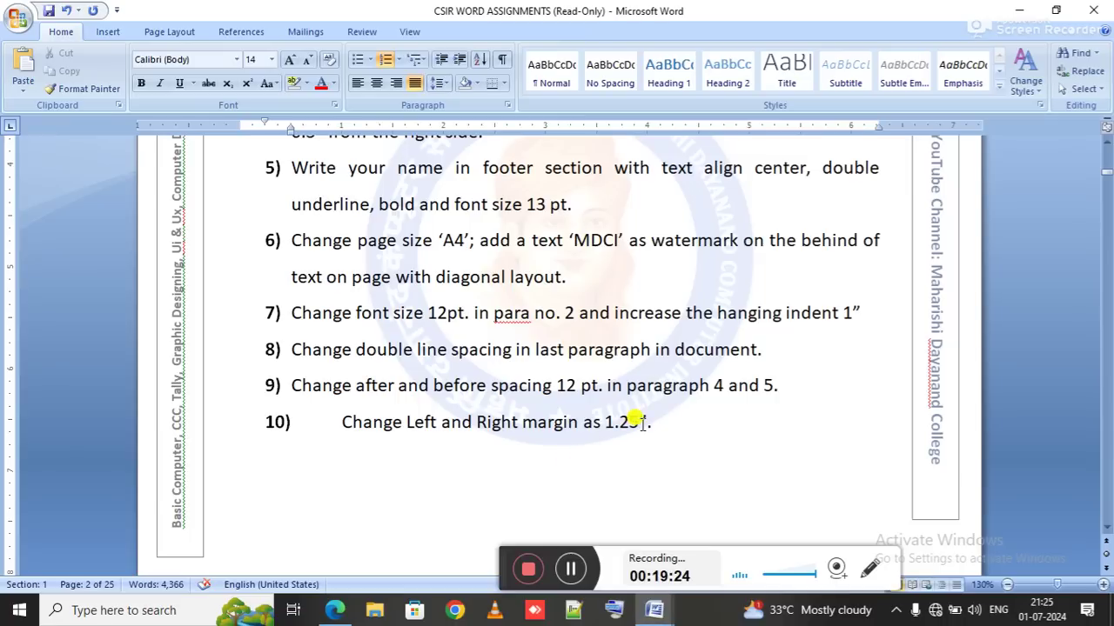
scroll(639, 422, down, 3)
key(alt+Tab)
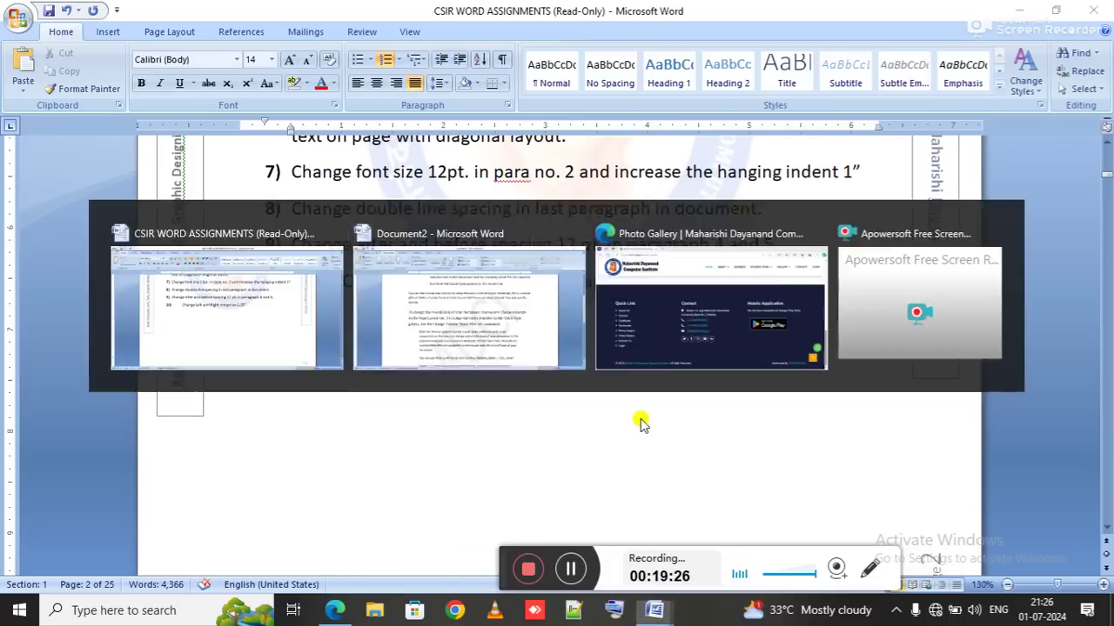
Step: Look over the finished practice document and create a new blank document
scroll(639, 419, down, 9)
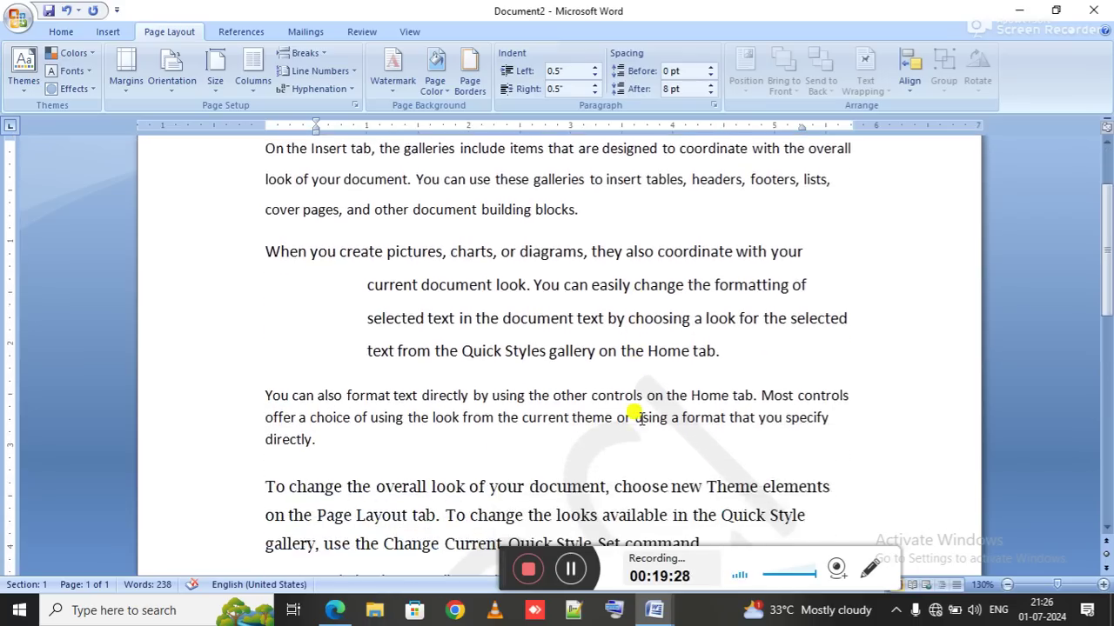
scroll(639, 419, down, 10)
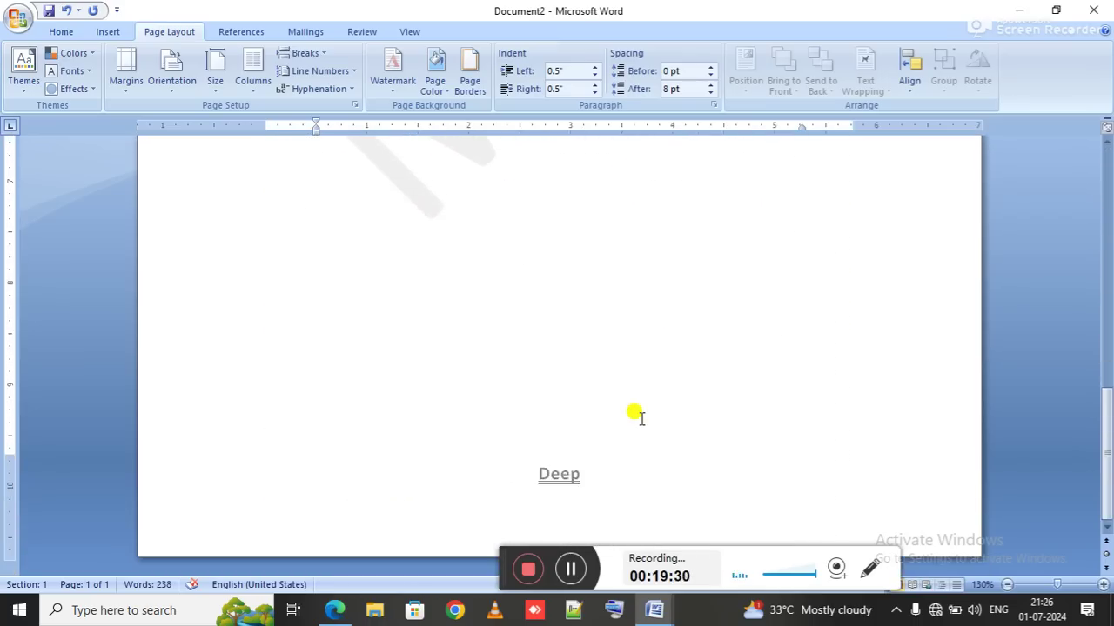
scroll(640, 419, up, 15)
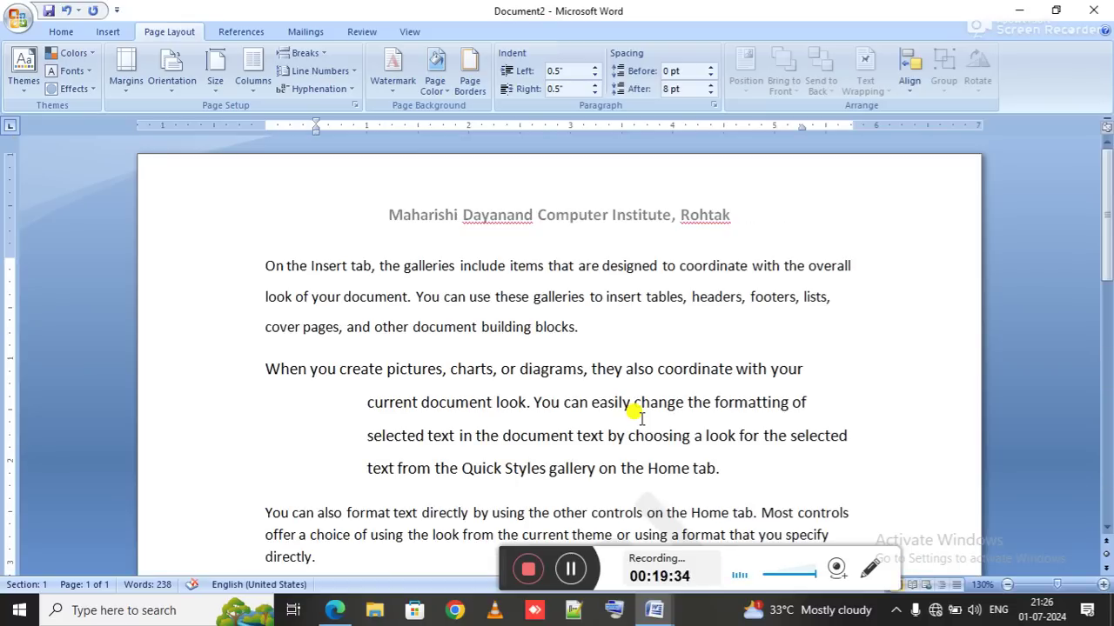
click(1105, 5)
key(n)
key(ctrl+n)
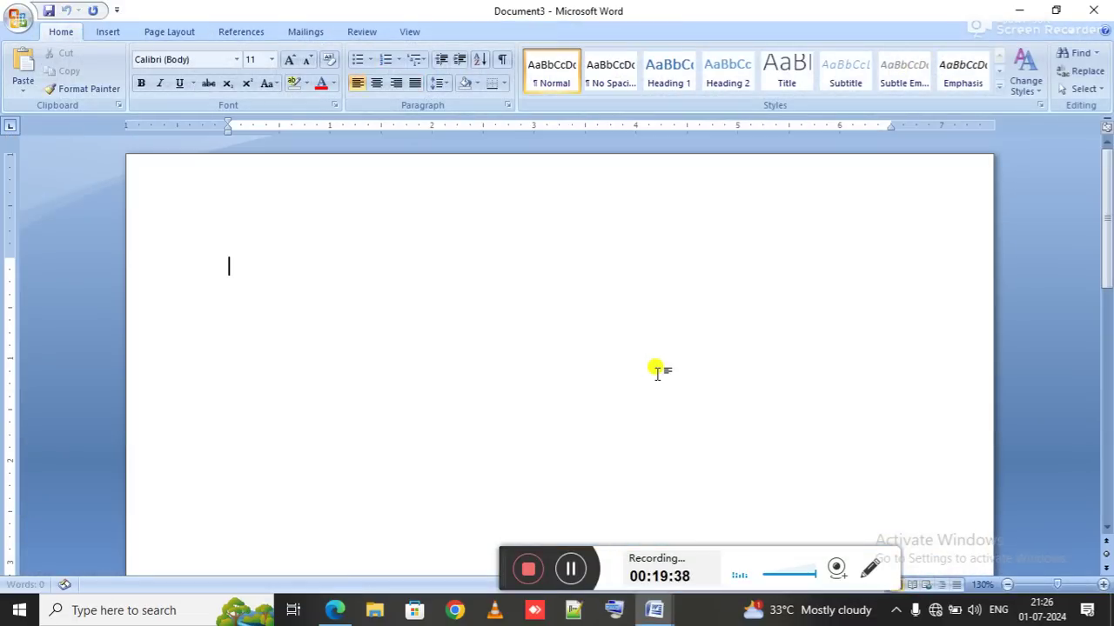
Step: Check the command given in Assignment 2 and generate sample text in the blank document with =RAND(6,2)
key(alt+Tab)
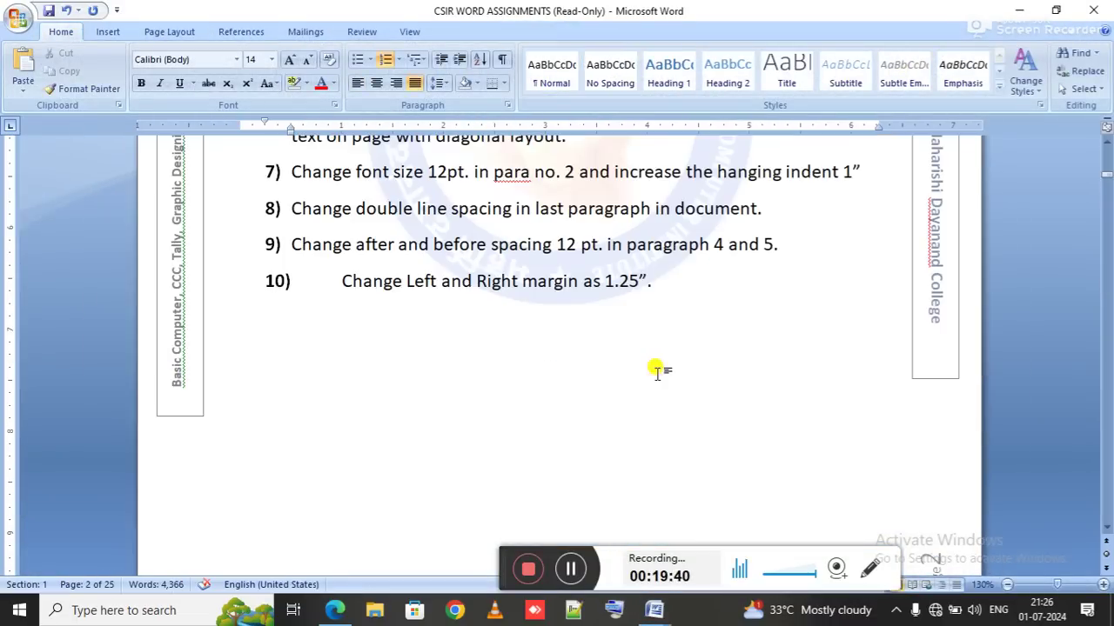
scroll(658, 376, down, 5)
click(658, 372)
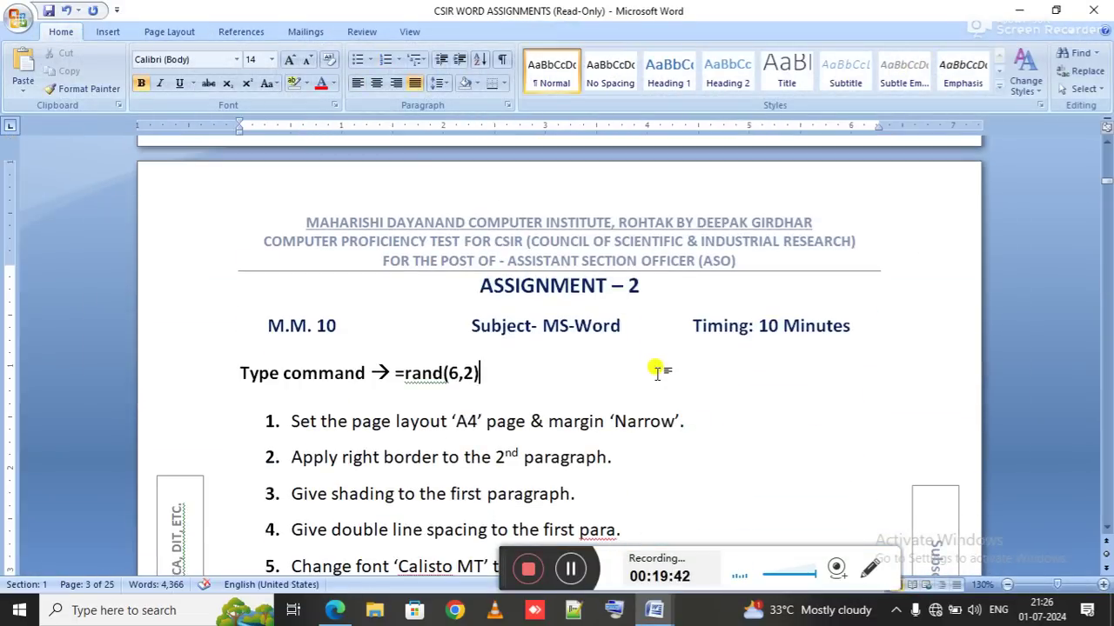
scroll(659, 374, down, 1)
scroll(658, 374, down, 1)
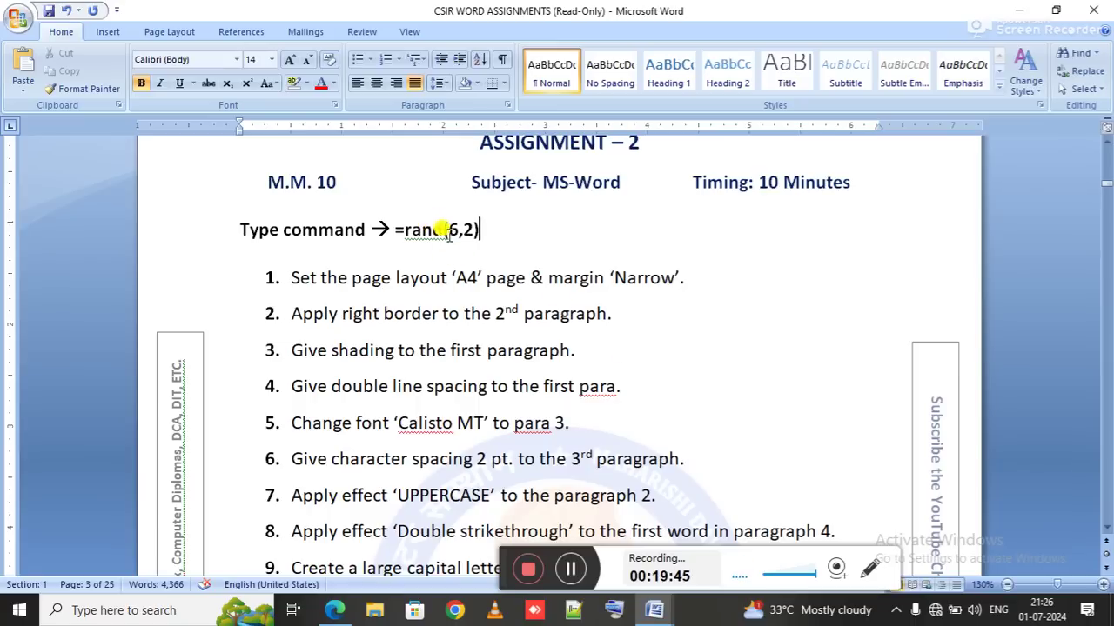
key(ctrl+n)
text(=RAND(6,2)
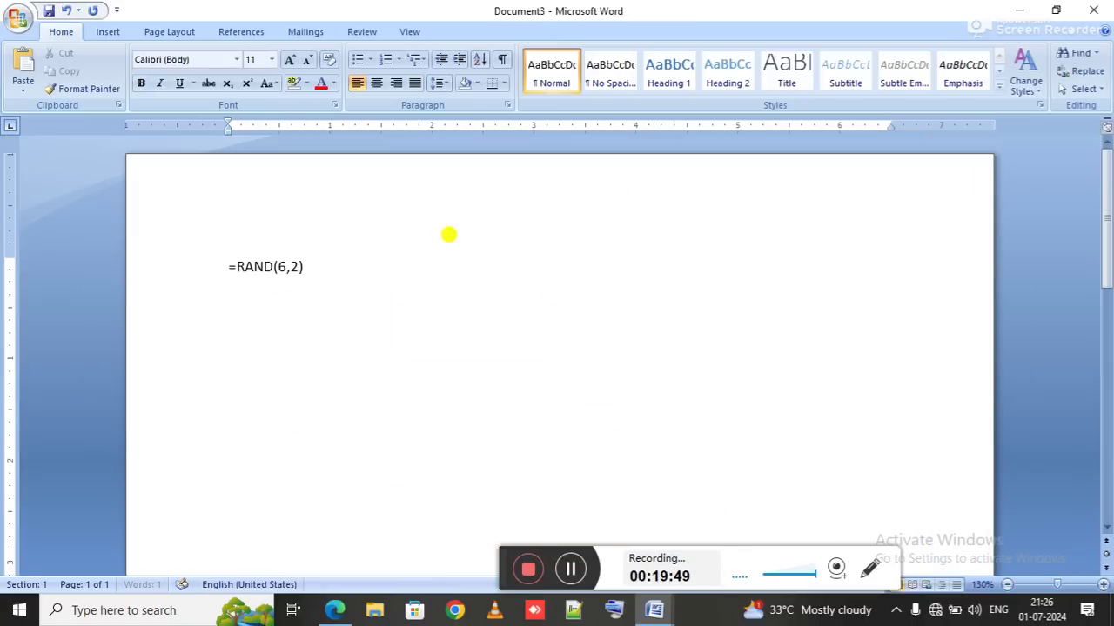
key(Return)
Step: Following task 1 of the assignment, set the new document's margins to Narrow and its paper size to A4
key(alt+Tab)
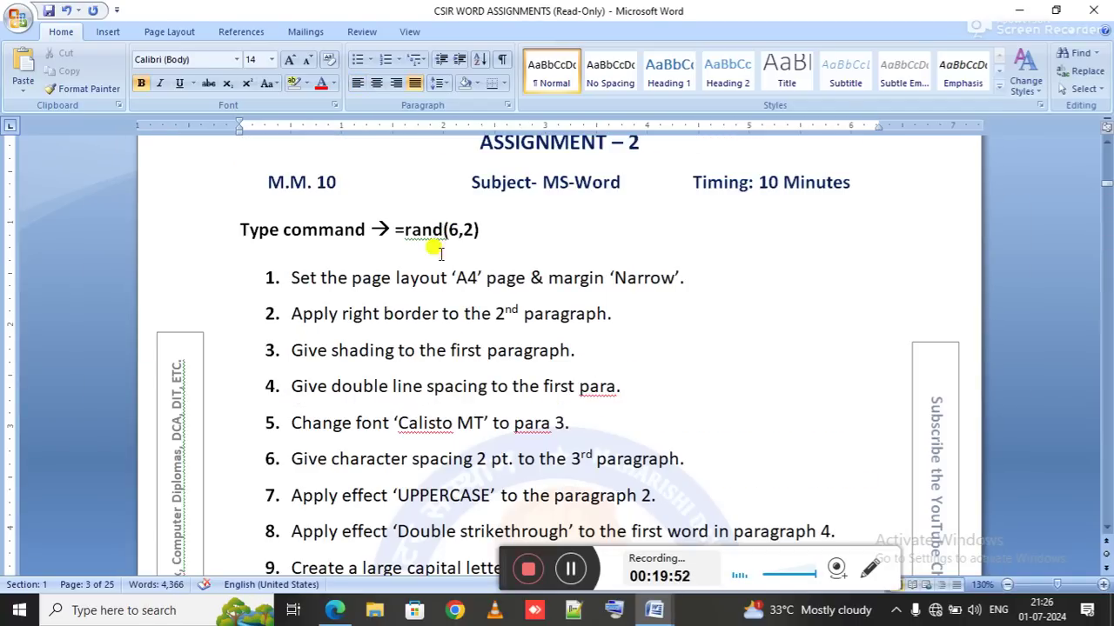
drag(346, 270, 527, 276)
click(605, 280)
key(alt+Tab)
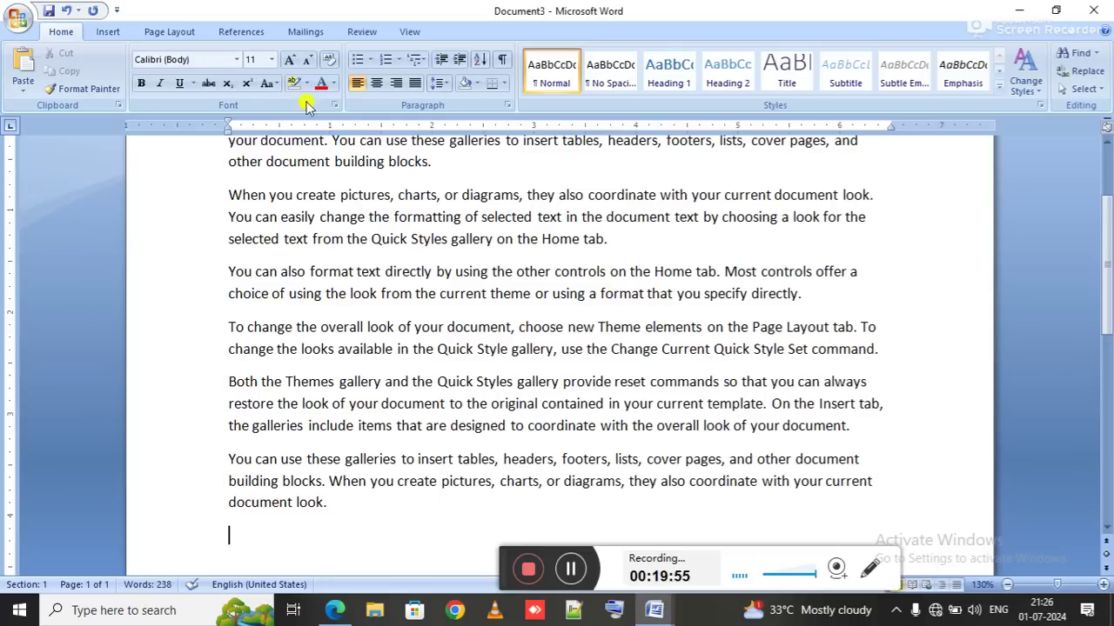
click(180, 37)
click(127, 69)
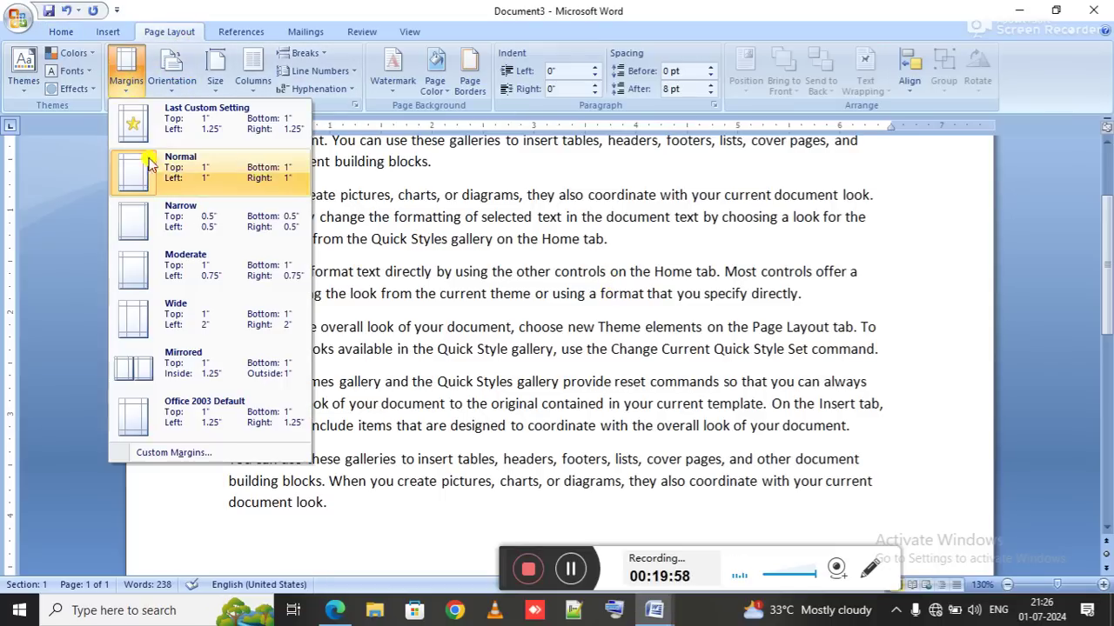
click(199, 215)
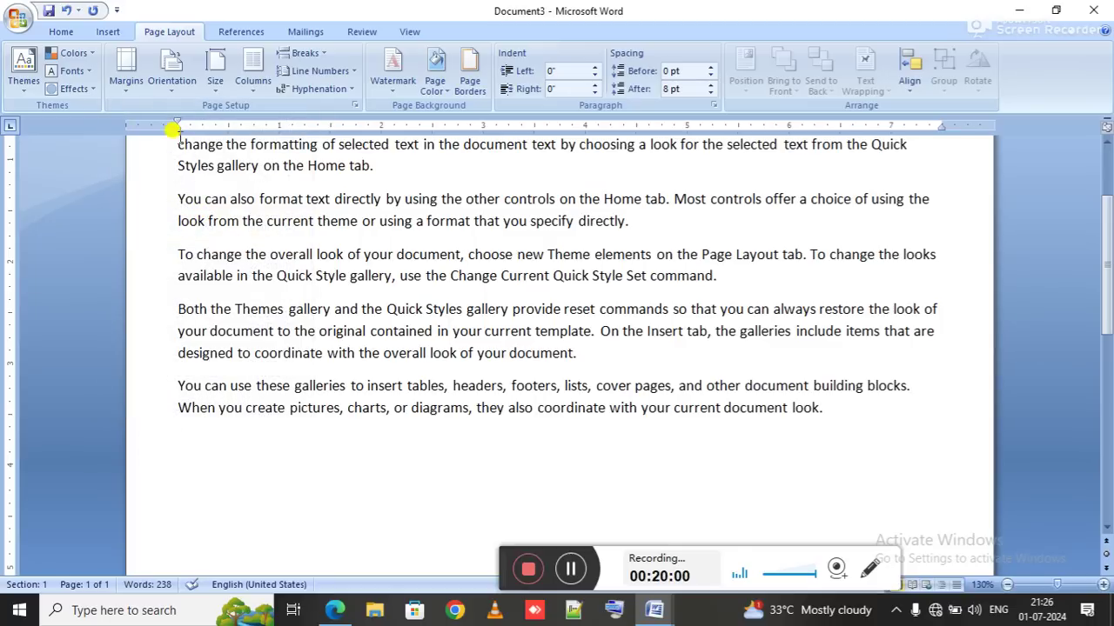
click(130, 79)
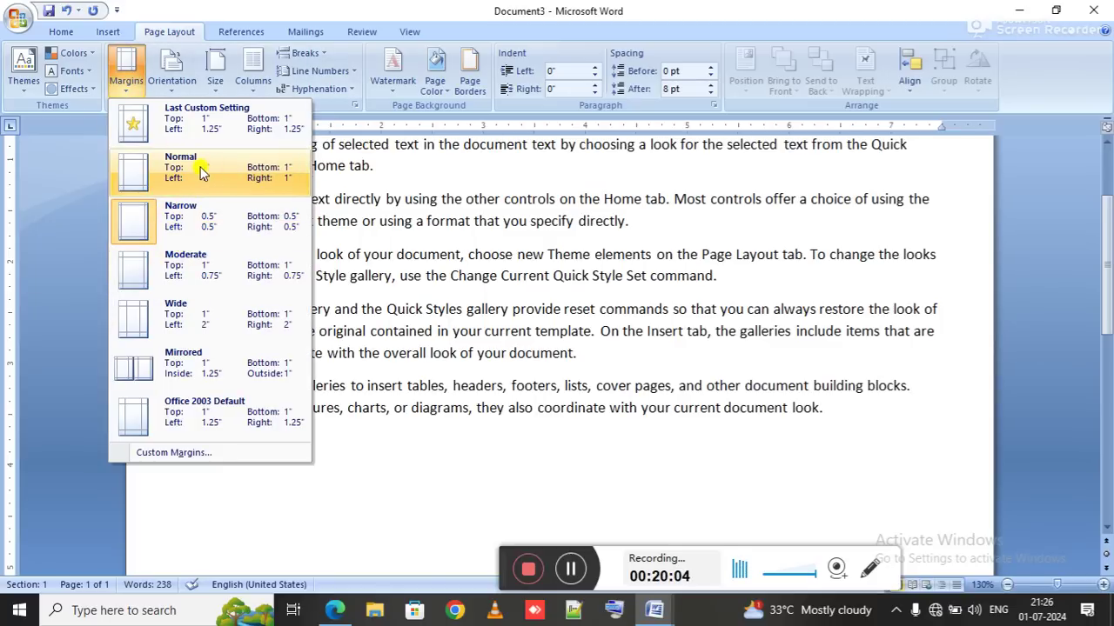
click(231, 193)
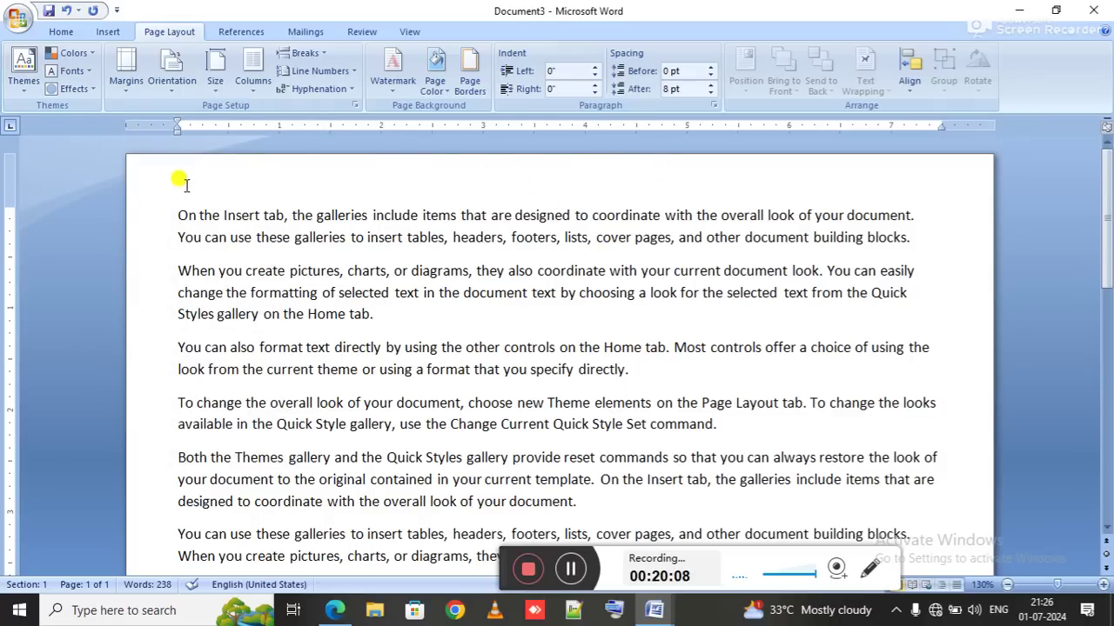
click(215, 74)
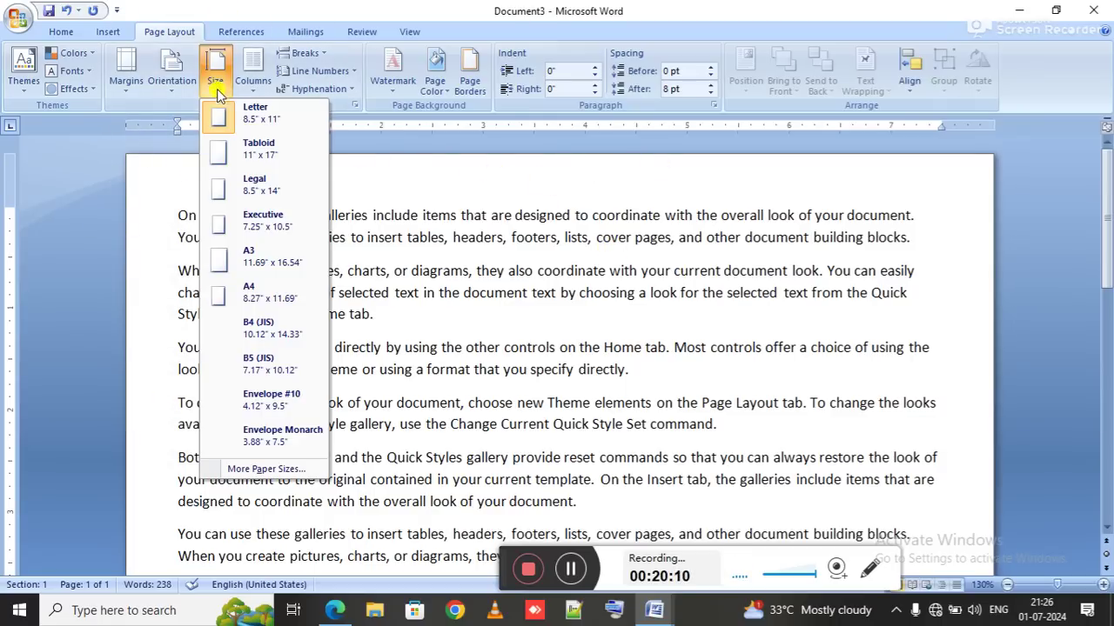
click(280, 293)
Step: Following task 2 of the assignment, apply a right border to the second paragraph of the practice document
key(alt+Tab)
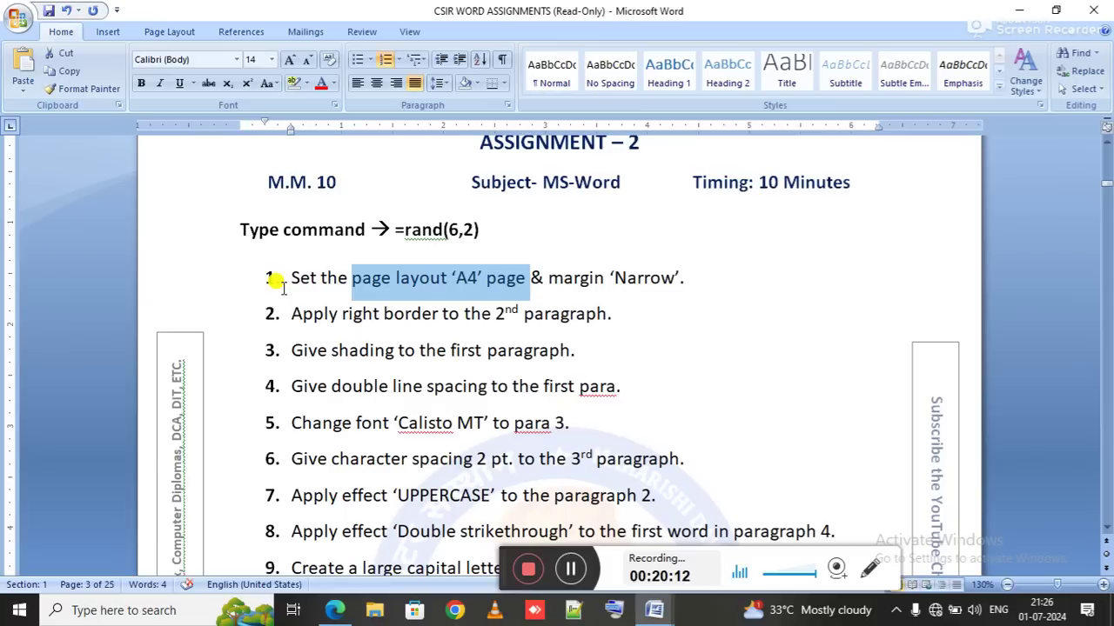
drag(327, 316, 545, 329)
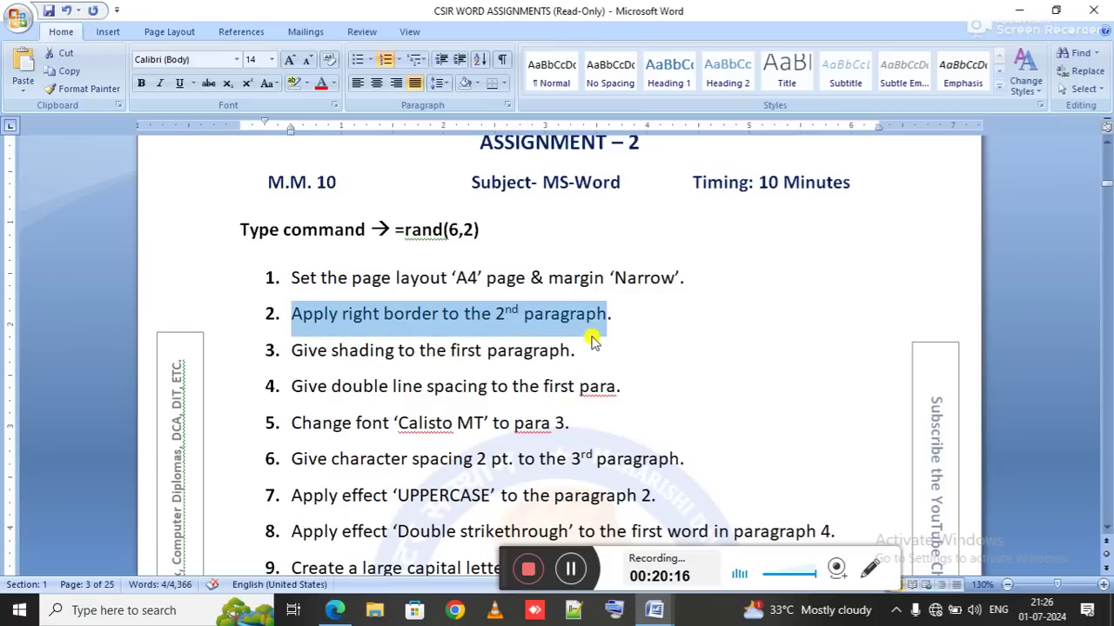
key(alt+Tab)
drag(189, 270, 409, 320)
key(alt+Tab)
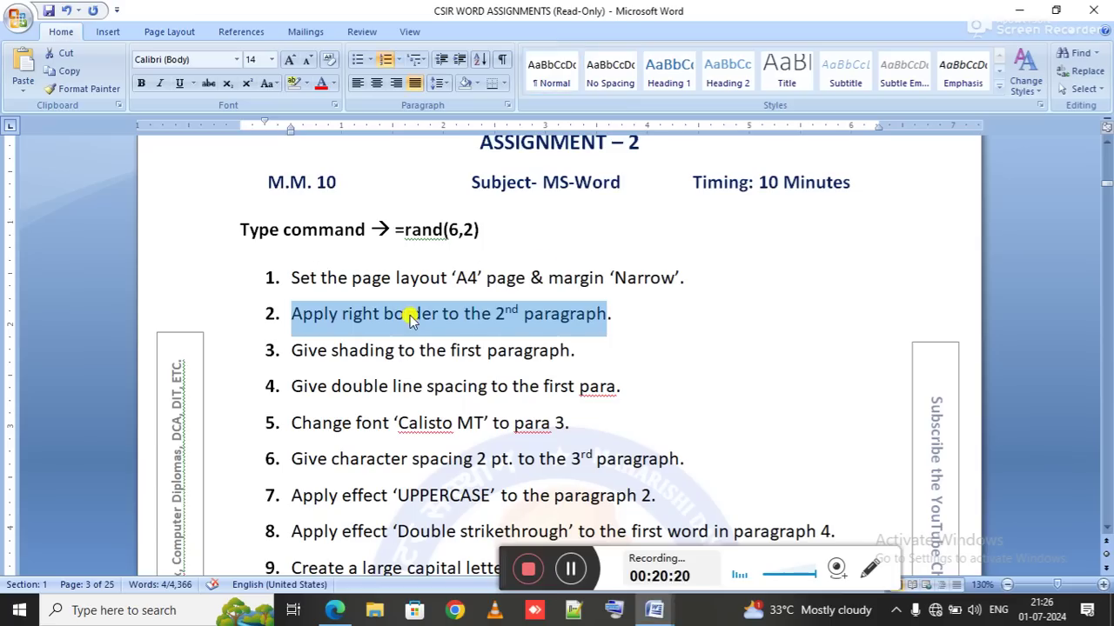
key(alt+Tab)
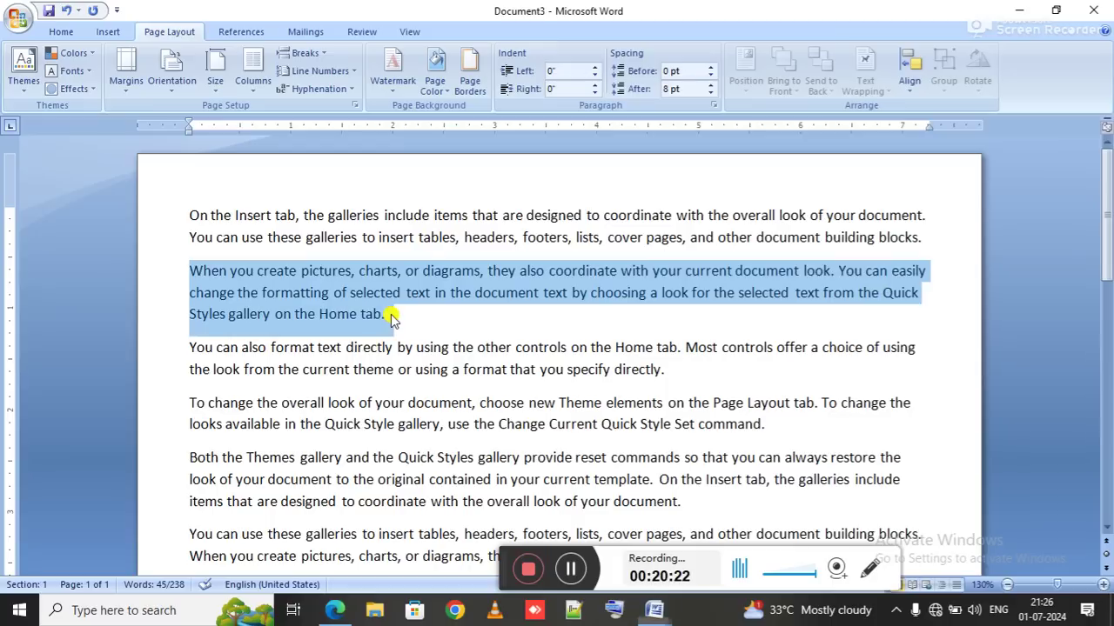
click(61, 32)
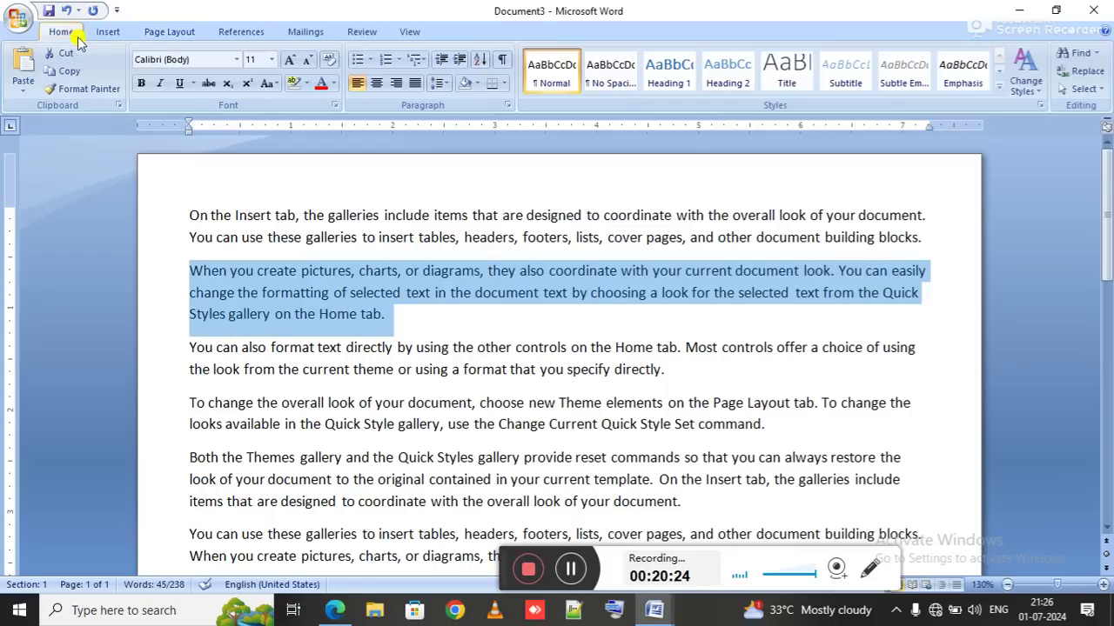
click(572, 293)
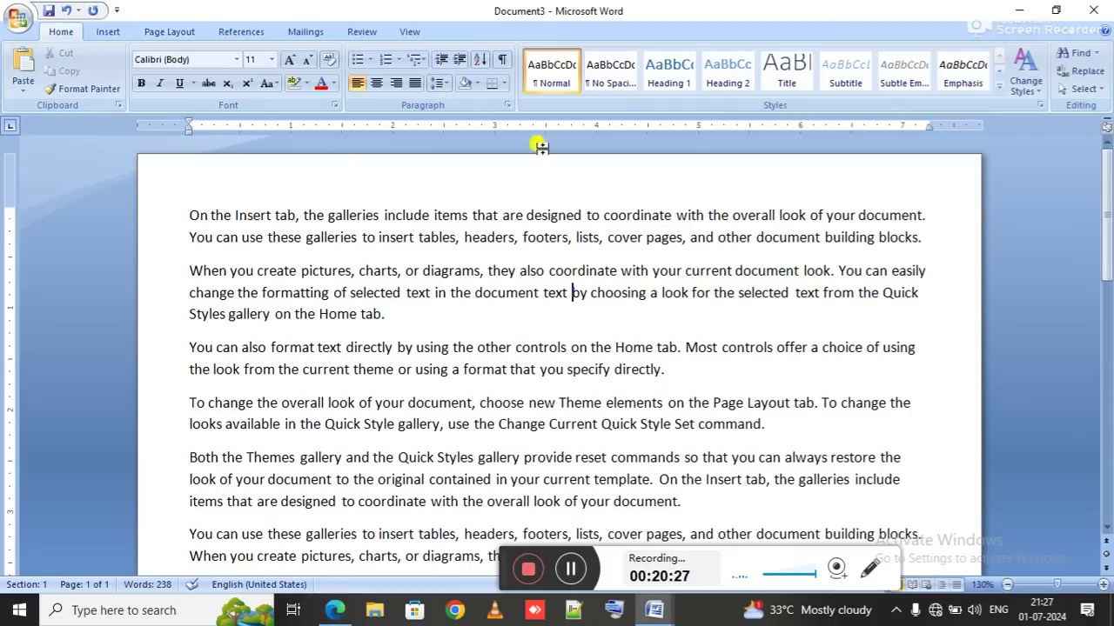
click(504, 85)
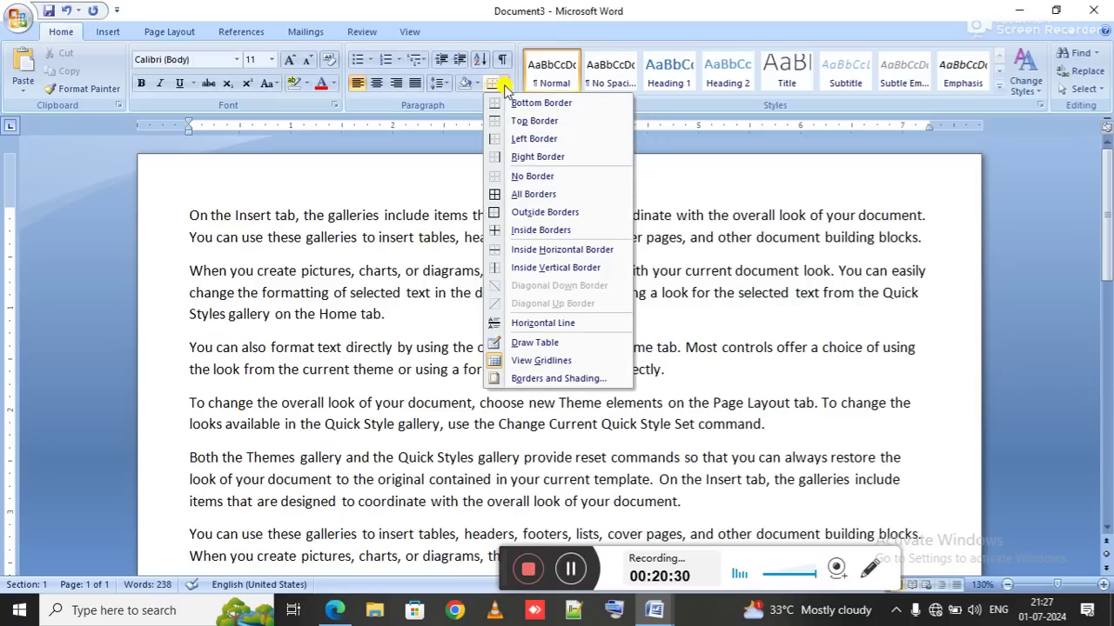
click(540, 156)
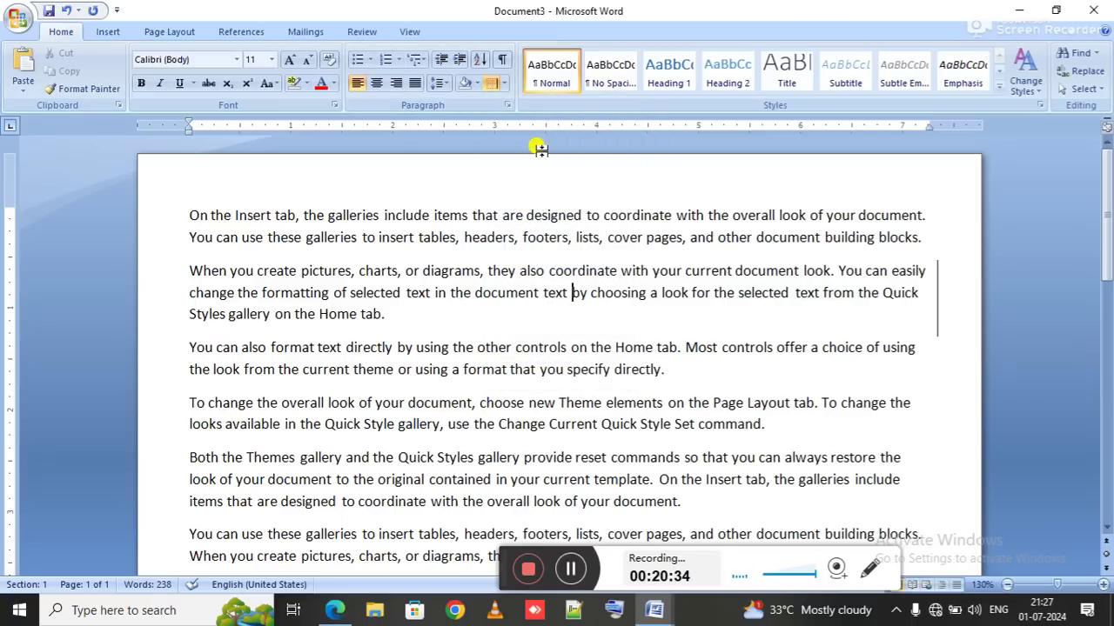
Step: Following task 3 of the assignment, shade the first paragraph of the practice document with the light gold theme color
key(alt+Tab)
click(369, 347)
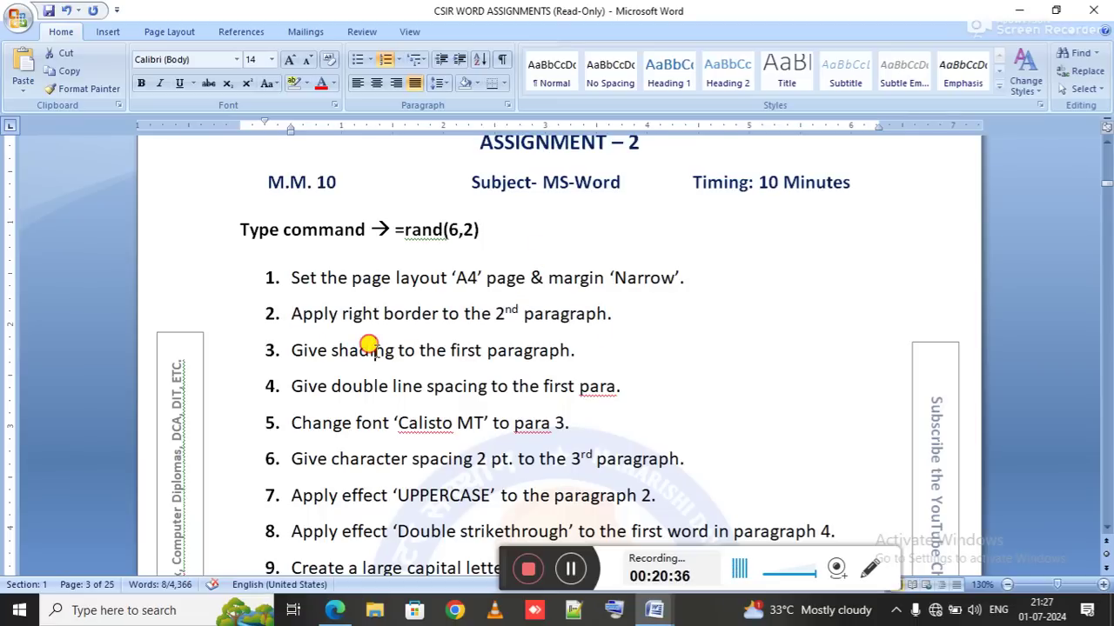
double_click(369, 346)
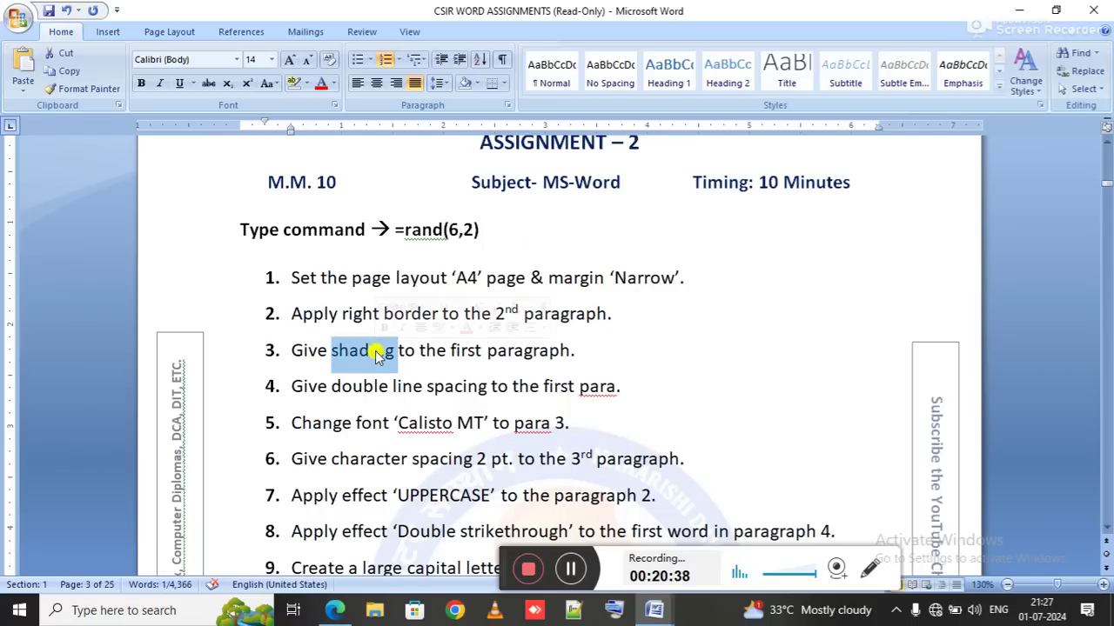
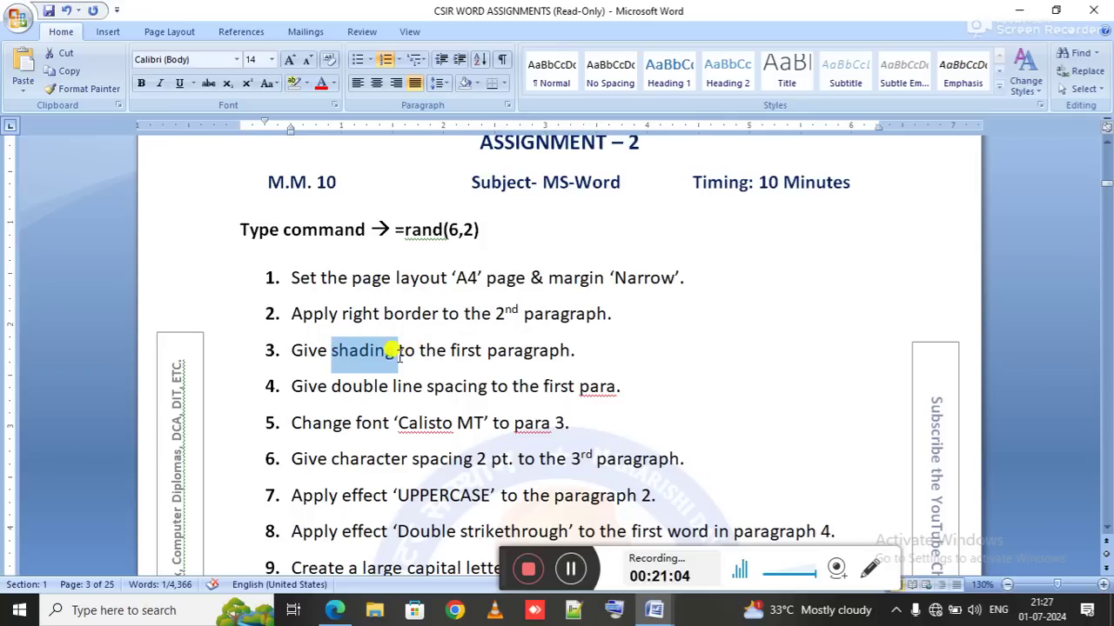
key(alt+Tab)
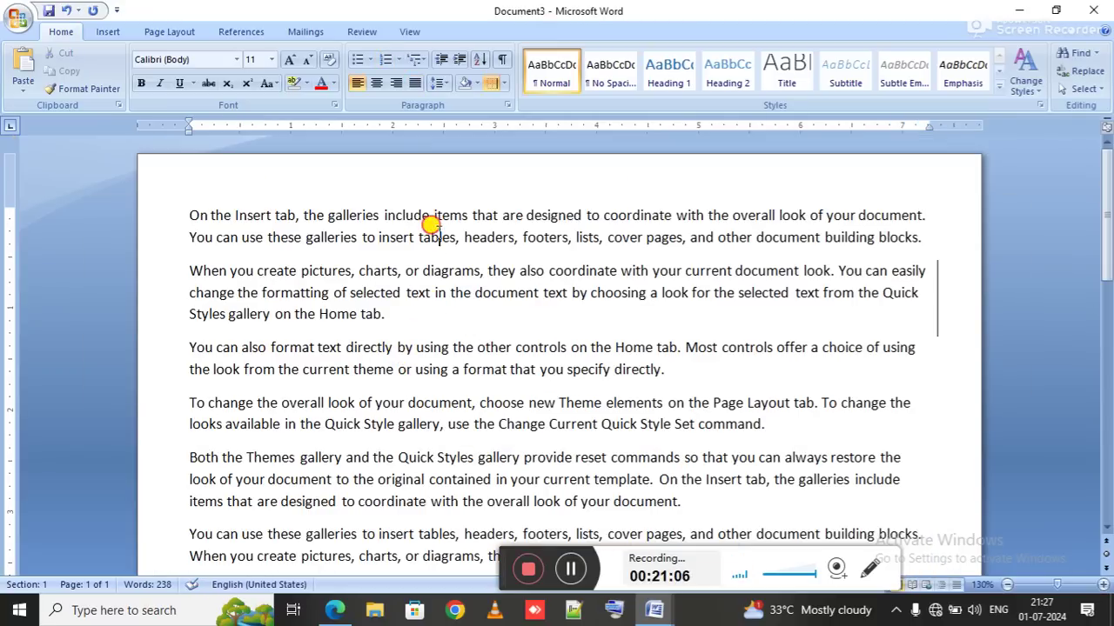
triple_click(432, 228)
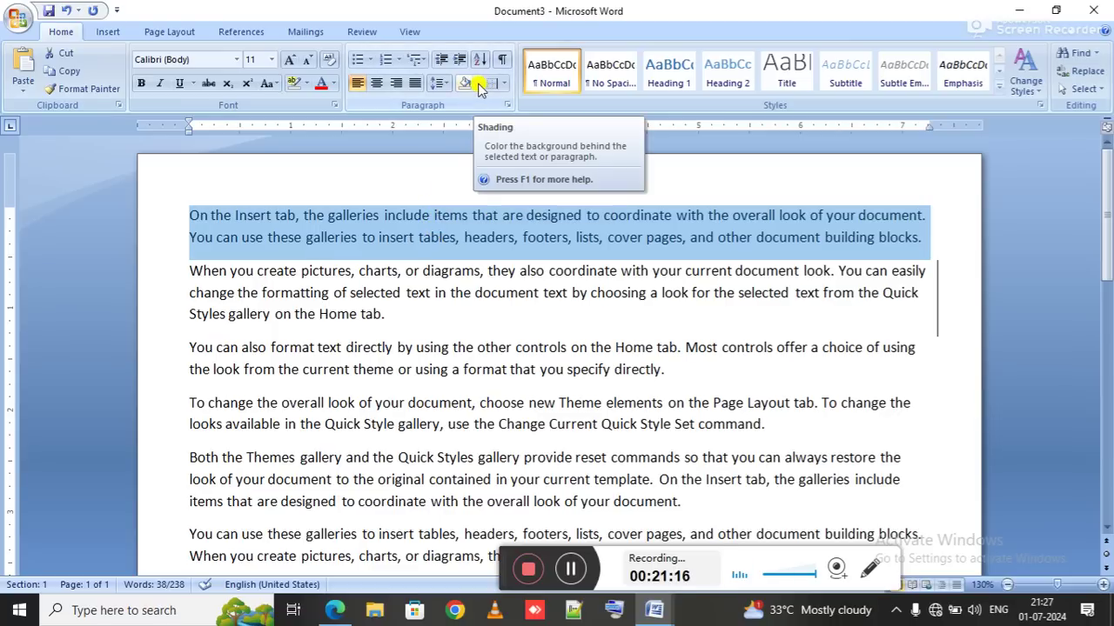
click(478, 85)
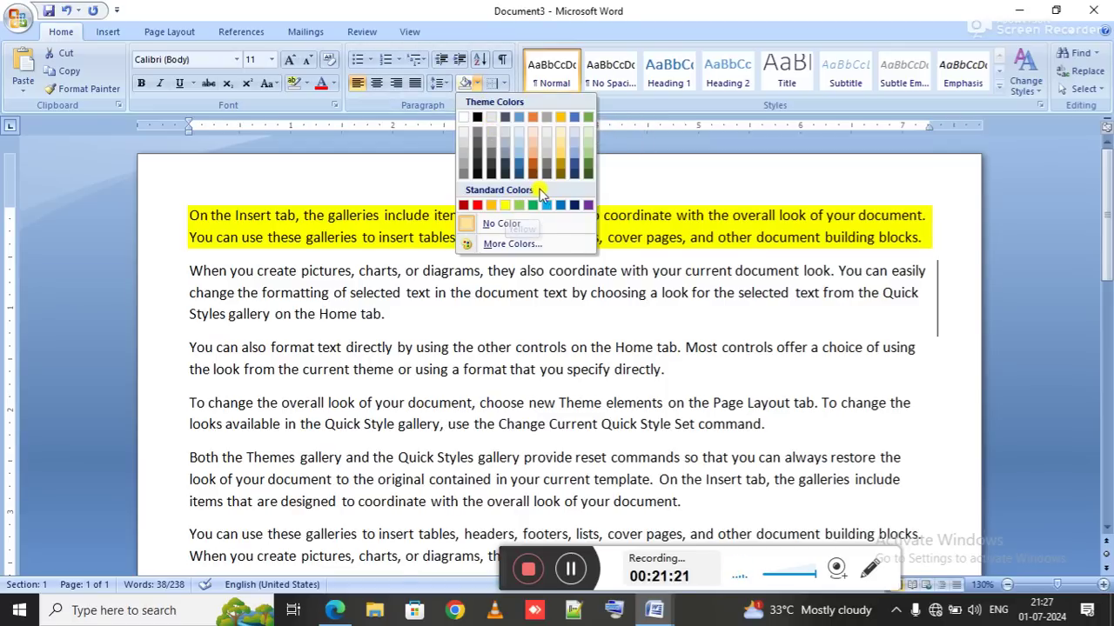
click(560, 134)
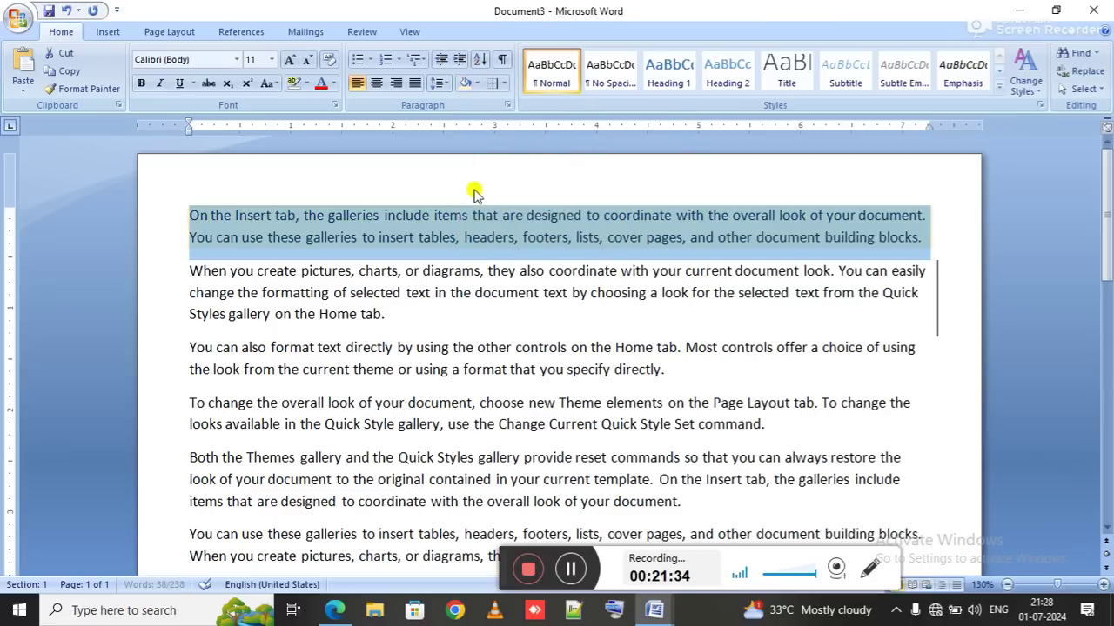
click(439, 213)
Step: Following task 4 of the assignment, set the first paragraph's line spacing to 2.0 in the practice document
key(alt+Tab)
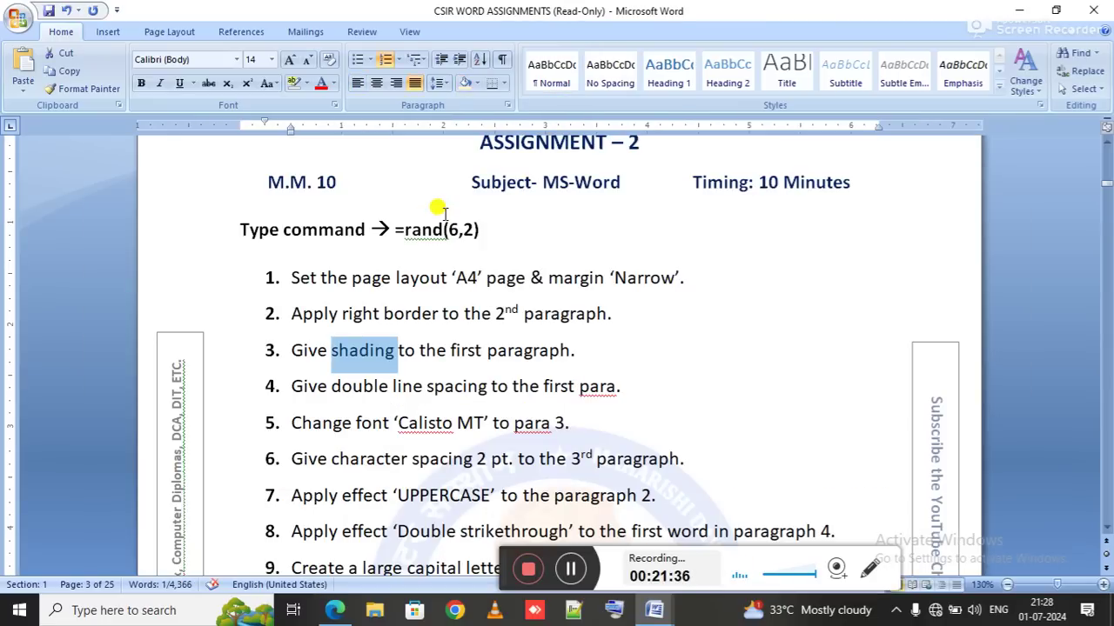
drag(357, 382, 520, 388)
click(519, 397)
key(alt+Tab)
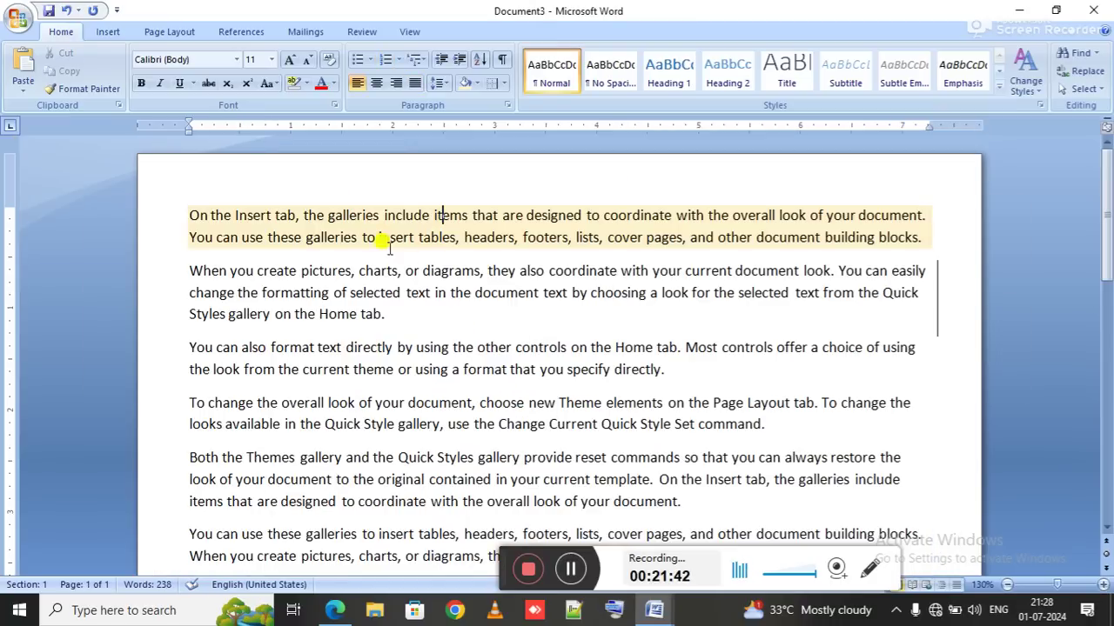
triple_click(367, 230)
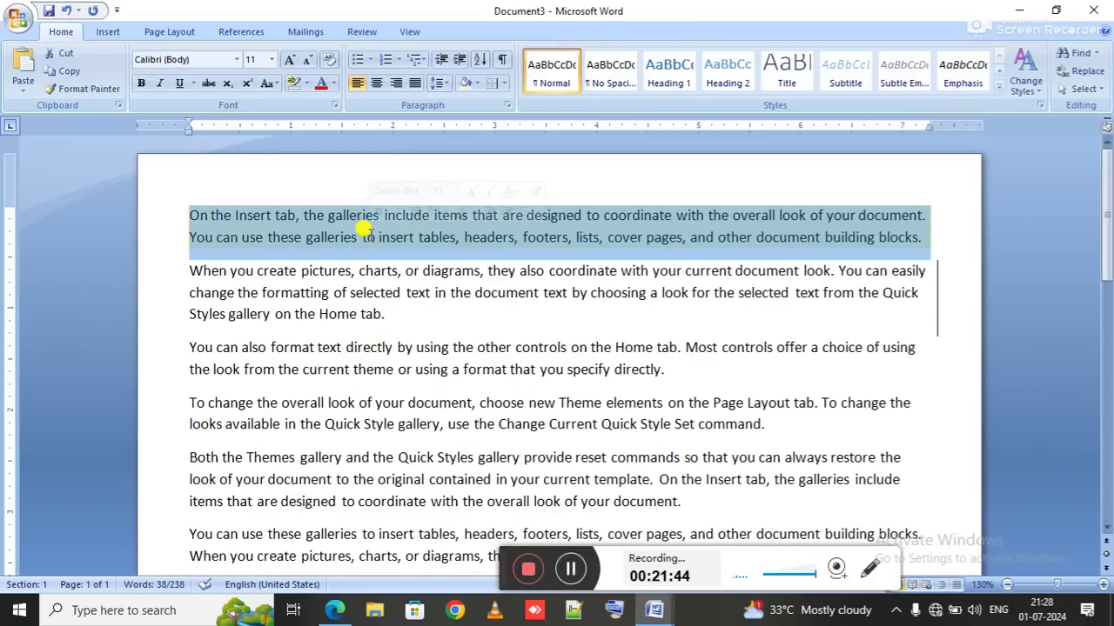
click(440, 84)
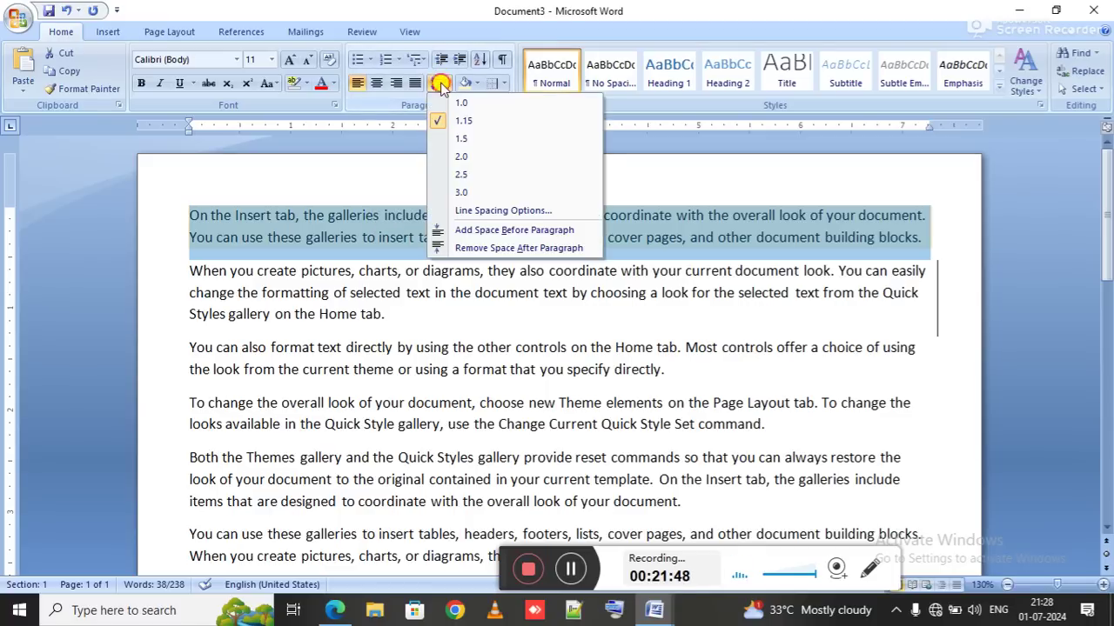
click(461, 156)
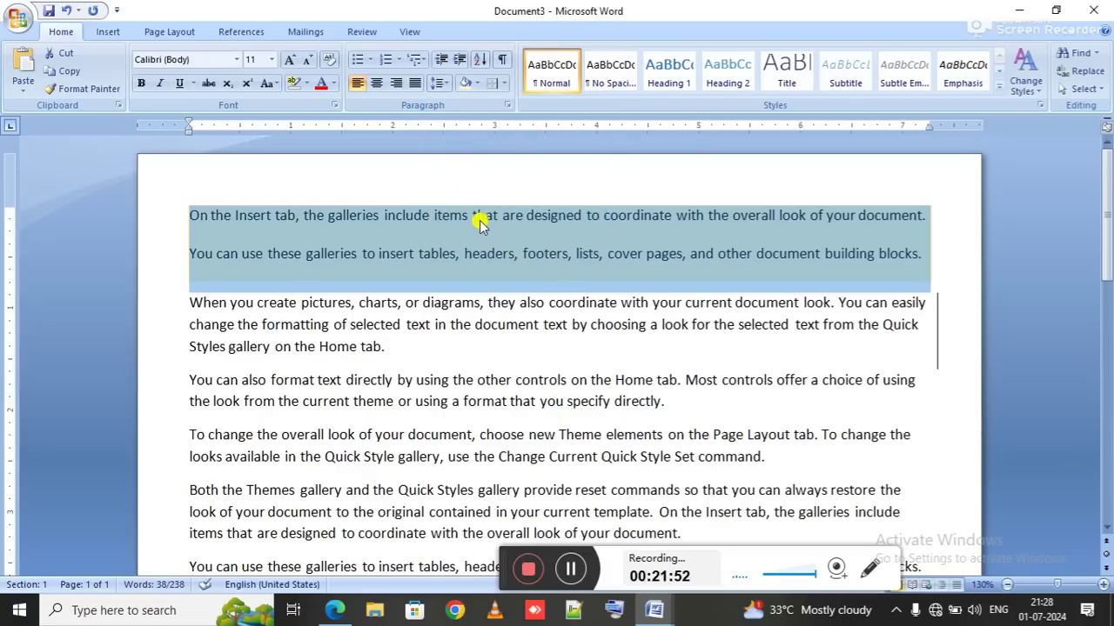
Step: Following task 5 of the assignment, change the third paragraph's font to Calisto MT in the practice document
key(alt+Tab)
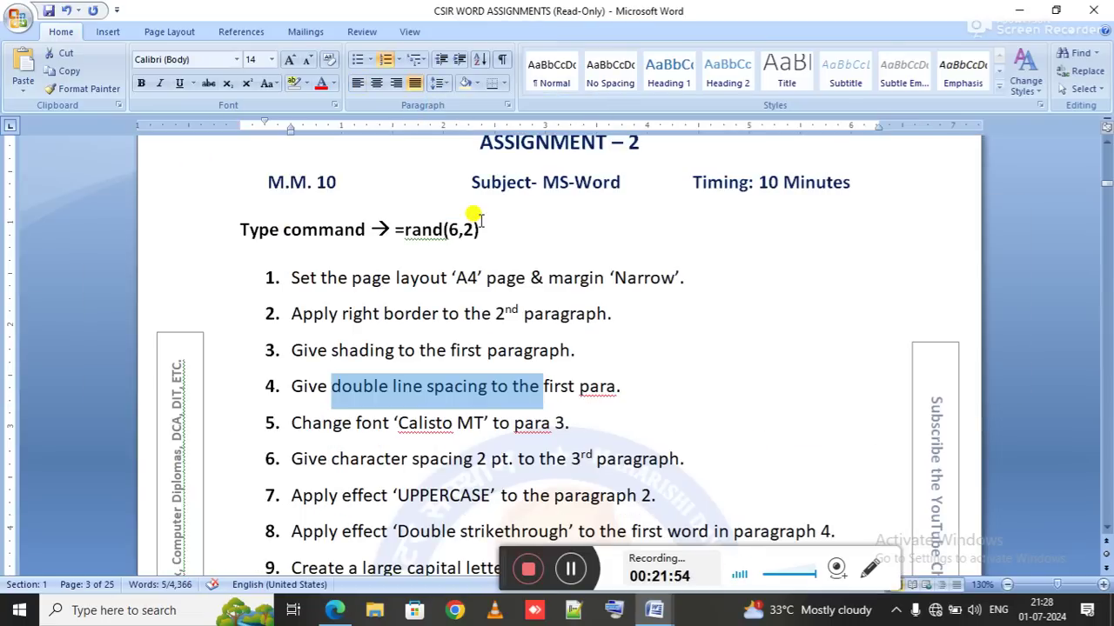
scroll(550, 374, down, 4)
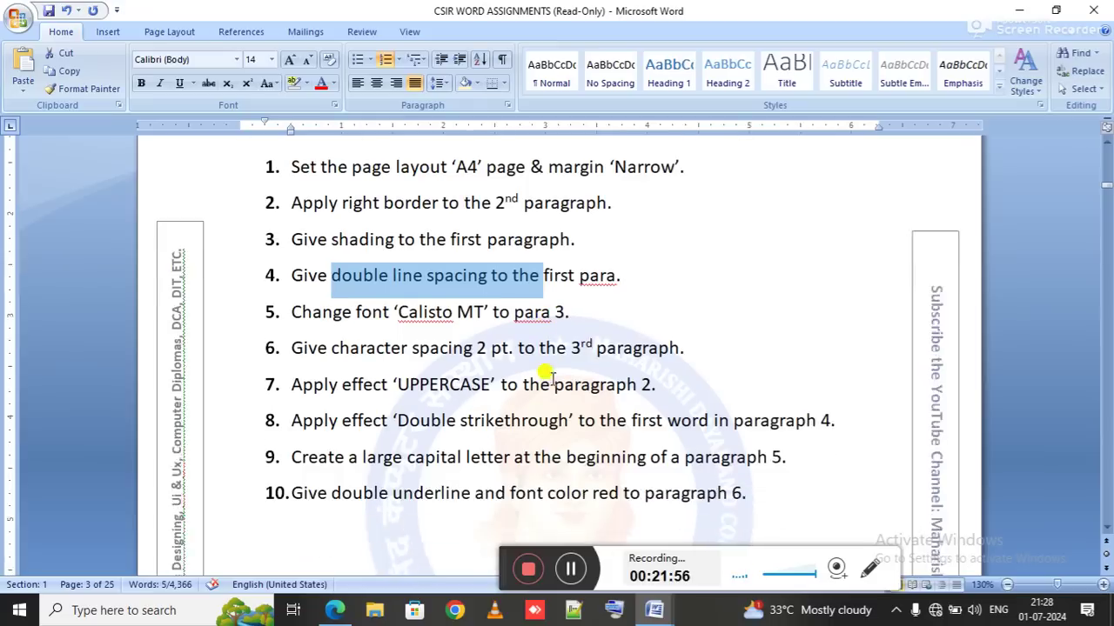
drag(328, 285, 453, 280)
double_click(455, 285)
key(alt+Tab)
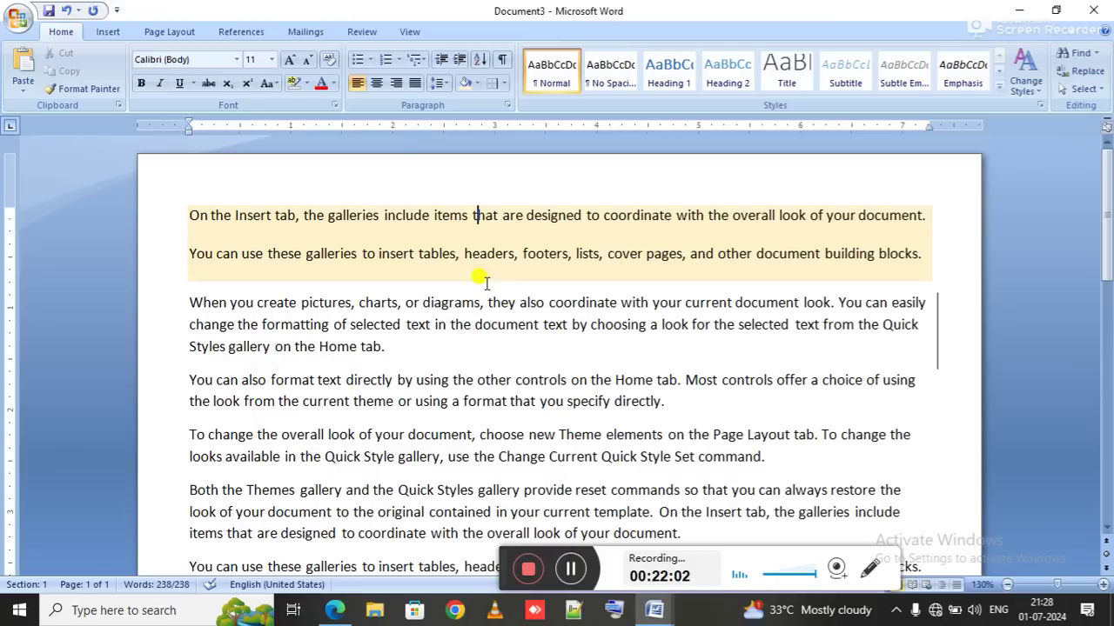
double_click(326, 401)
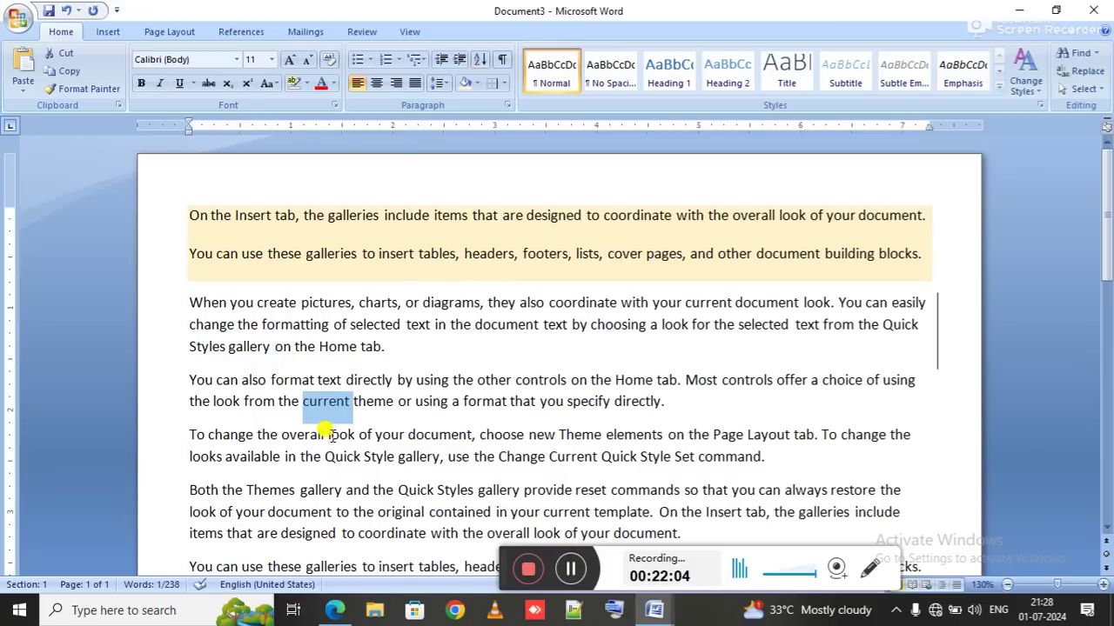
key(ctrl+Up)
key(ctrl+shift+Down)
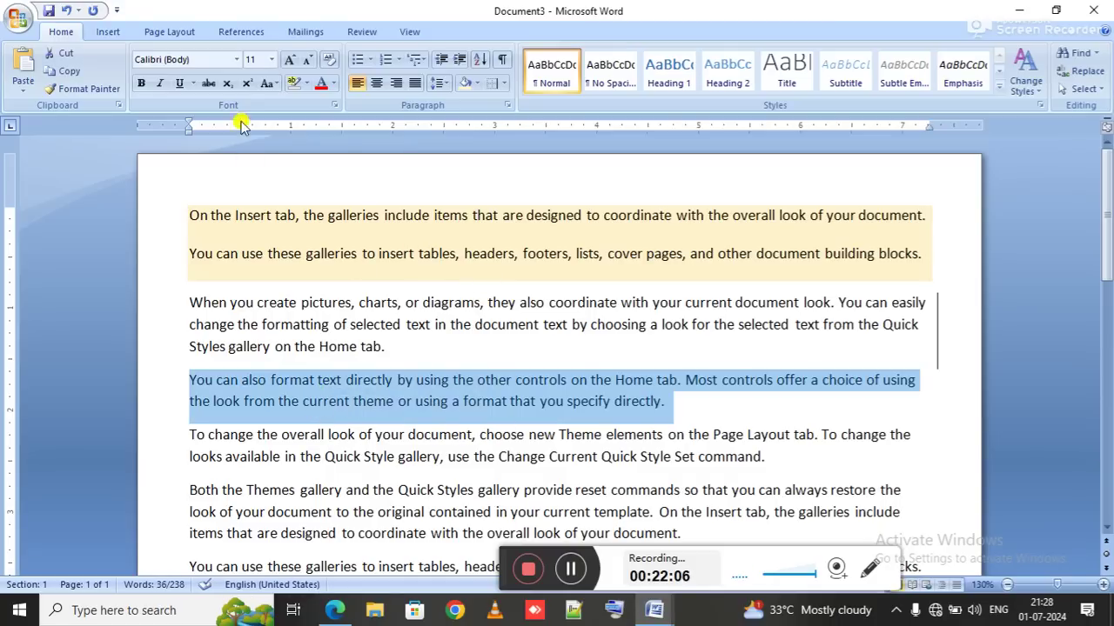
click(211, 64)
key(Down)
text(s)
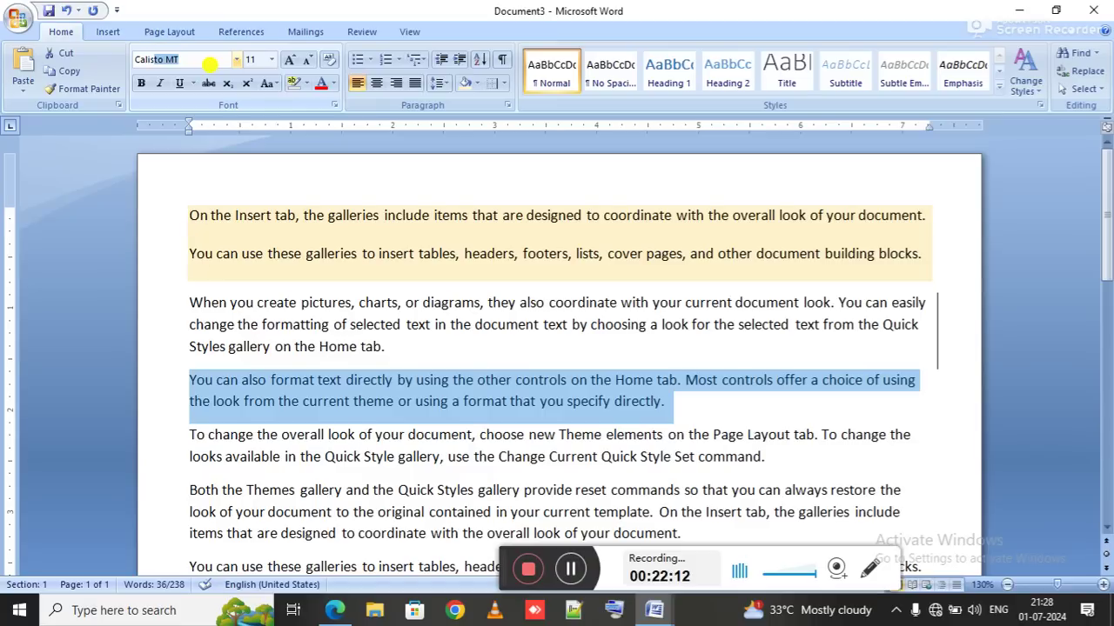
key(Return)
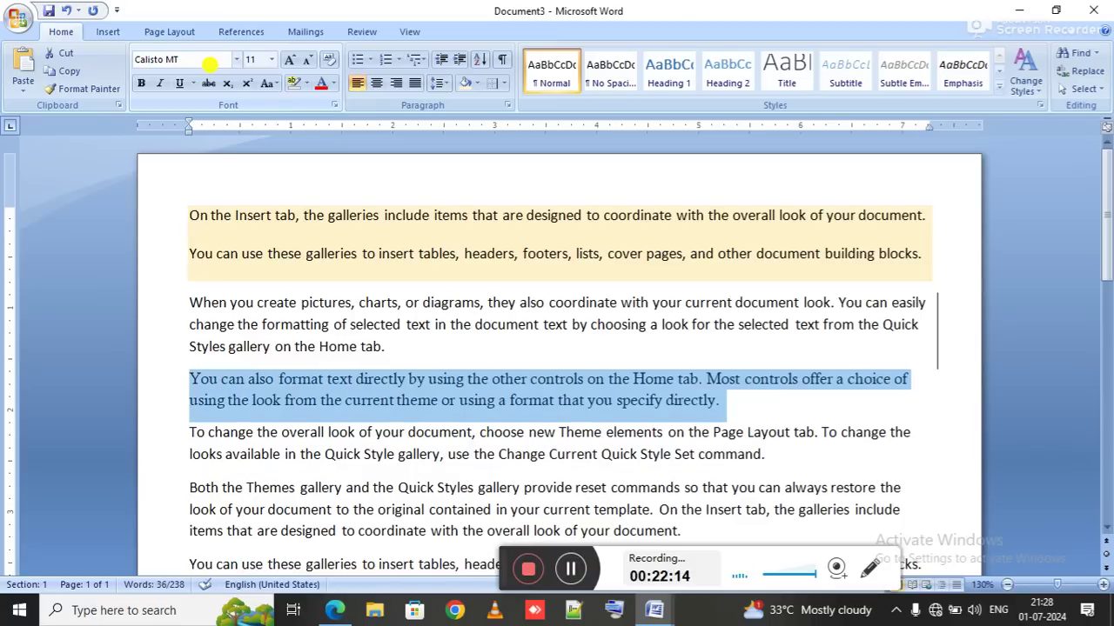
Step: Read task 6 of the assignment about character spacing and compare it with the third paragraph of the practice document
key(alt+Tab)
drag(354, 313, 515, 320)
key(alt+Tab)
scroll(510, 303, down, 1)
scroll(510, 303, up, 1)
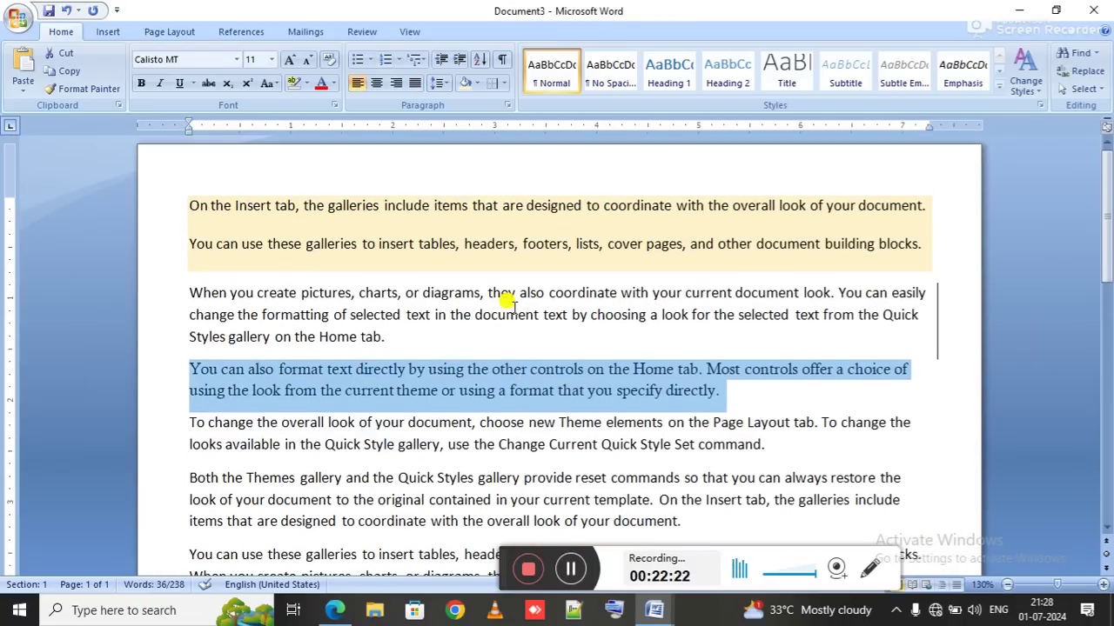
key(alt+Tab)
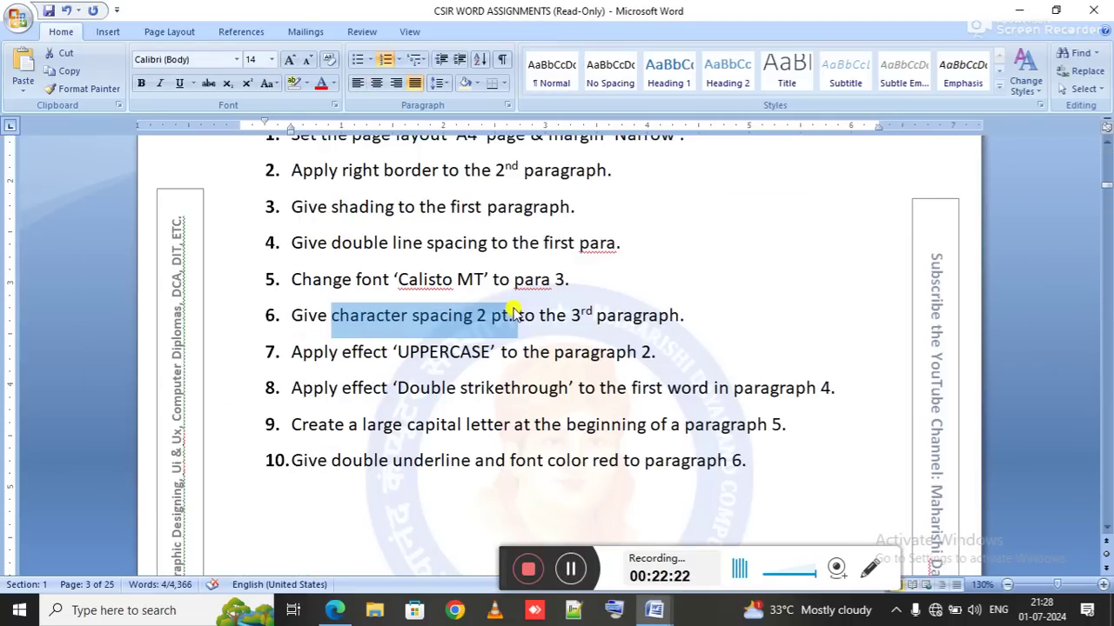
click(440, 321)
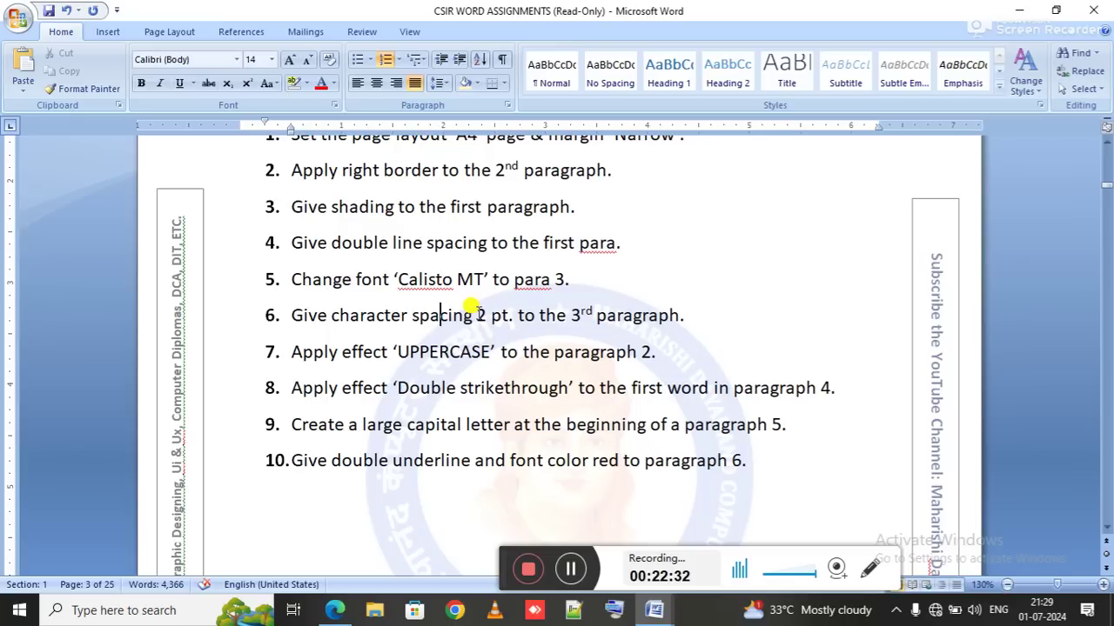
key(alt+Tab)
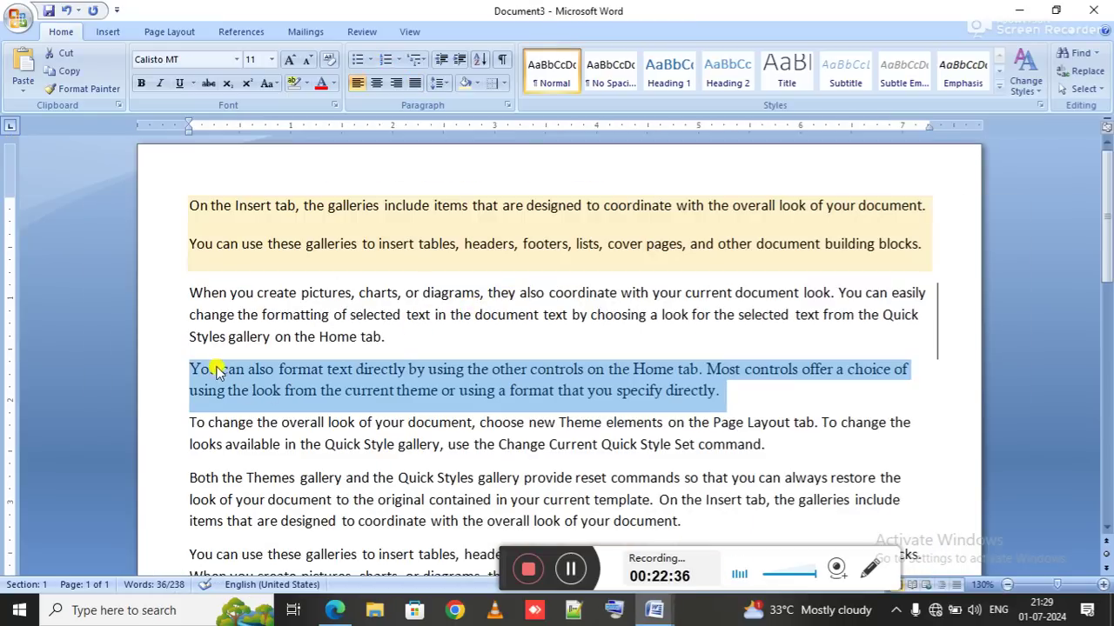
key(alt+Tab)
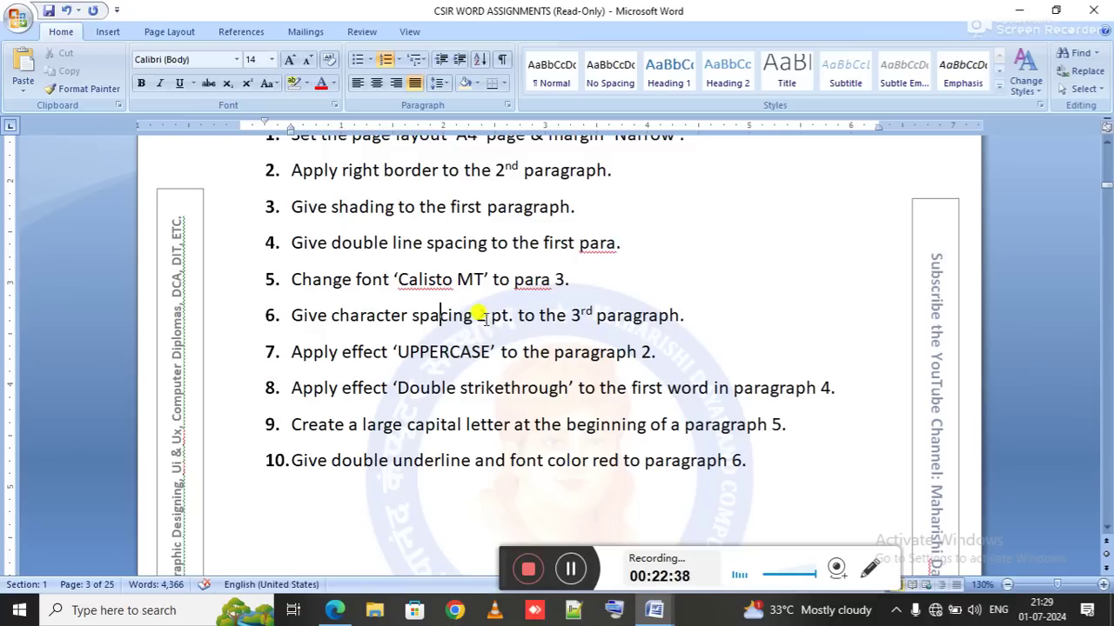
key(alt+Tab)
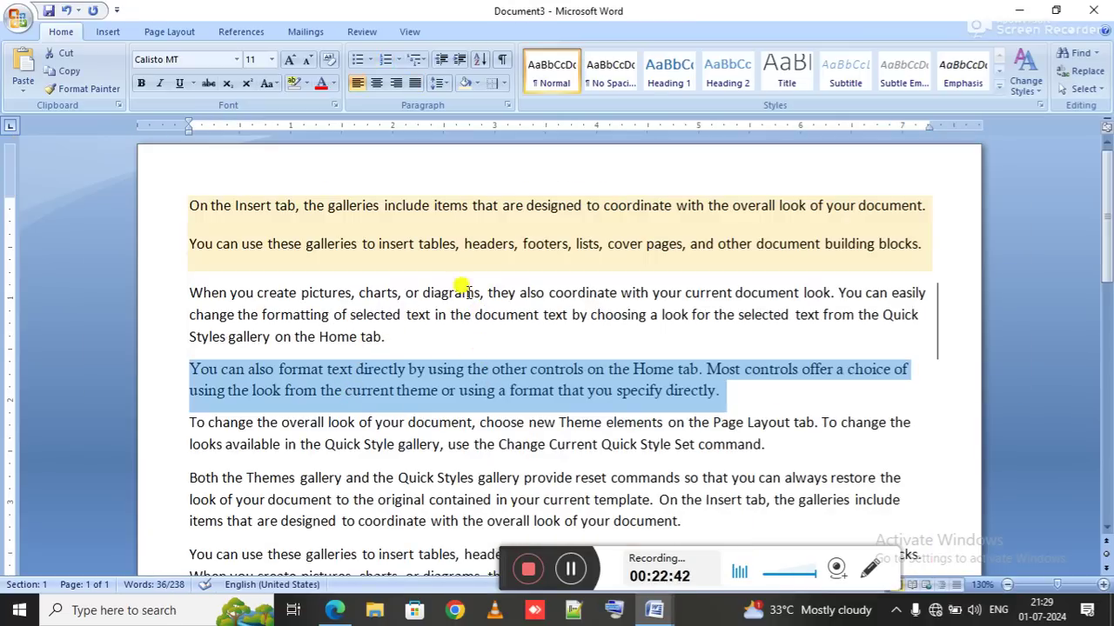
Step: Following task 6 of the assignment, set the third paragraph's character spacing to Expanded by 2 pt in the font settings
click(335, 106)
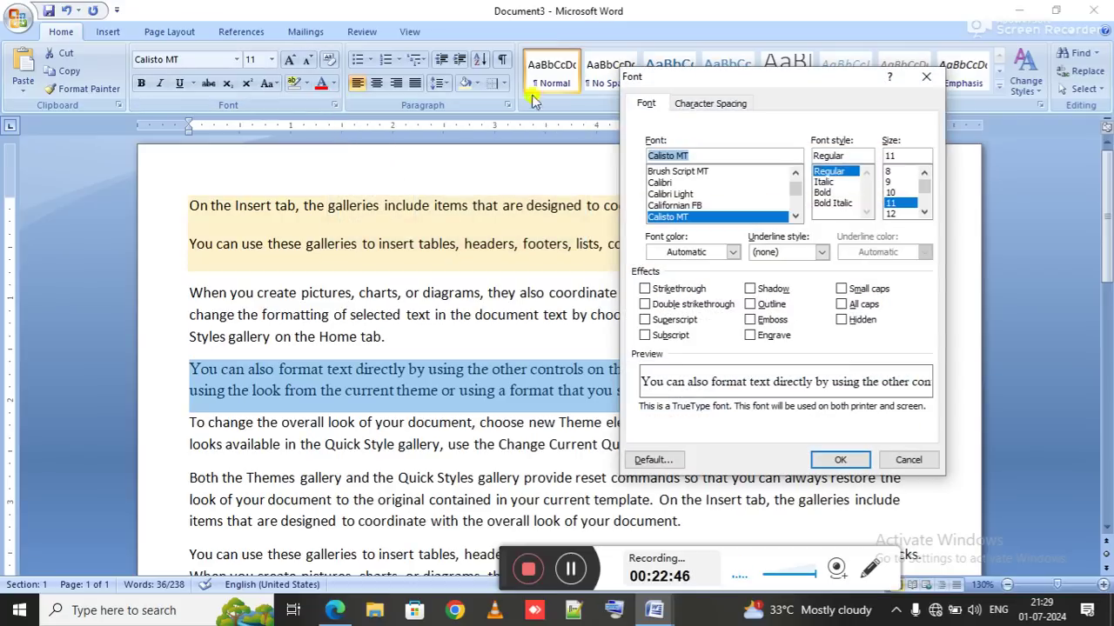
click(709, 105)
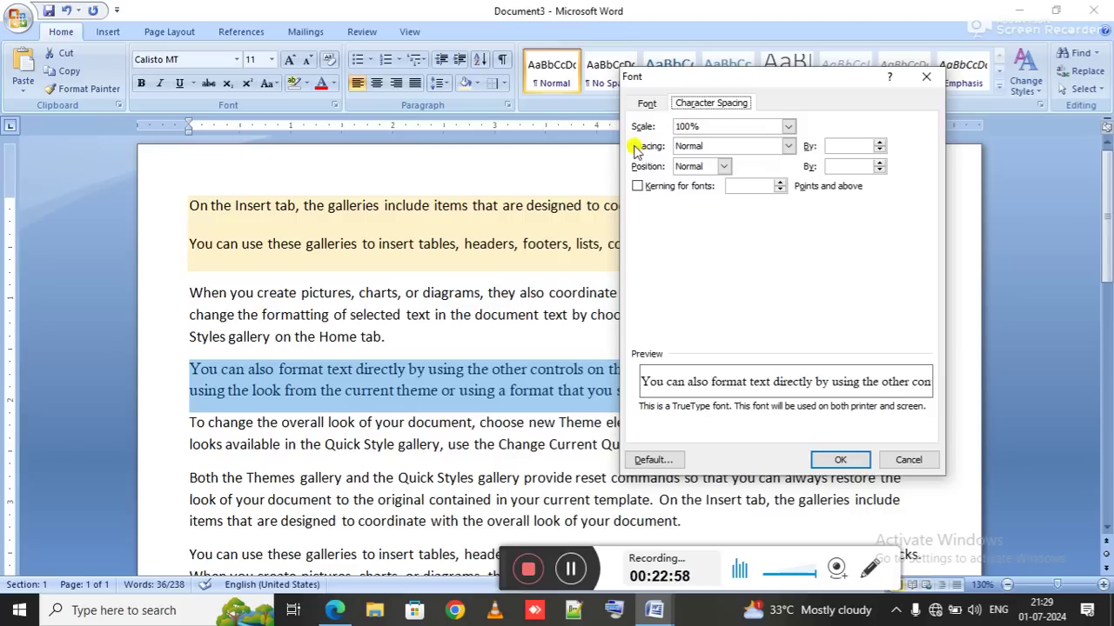
click(687, 148)
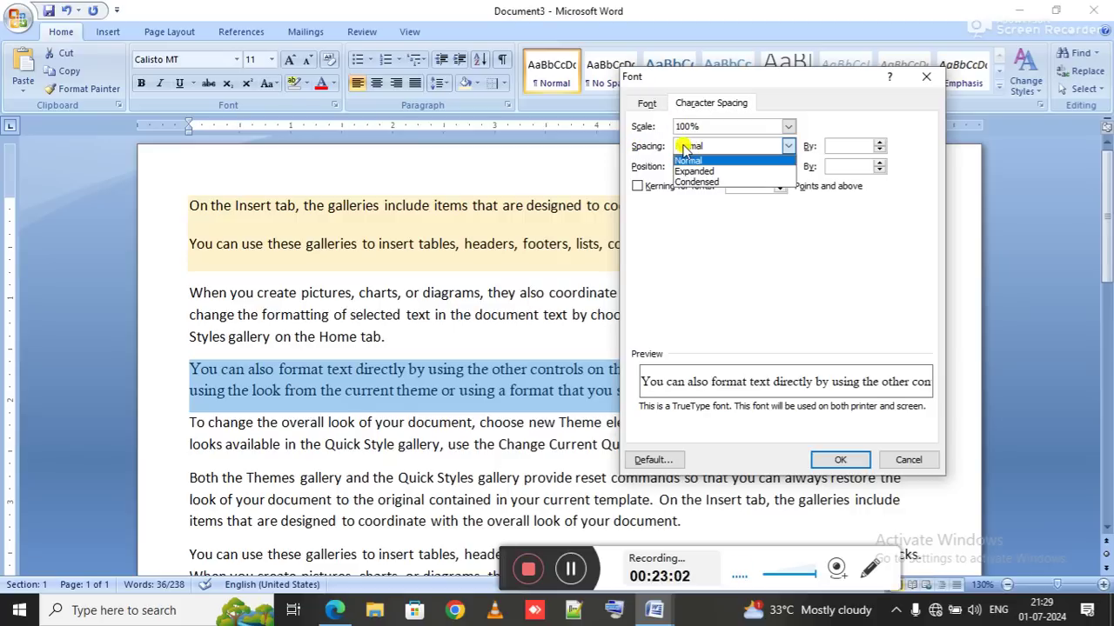
click(701, 171)
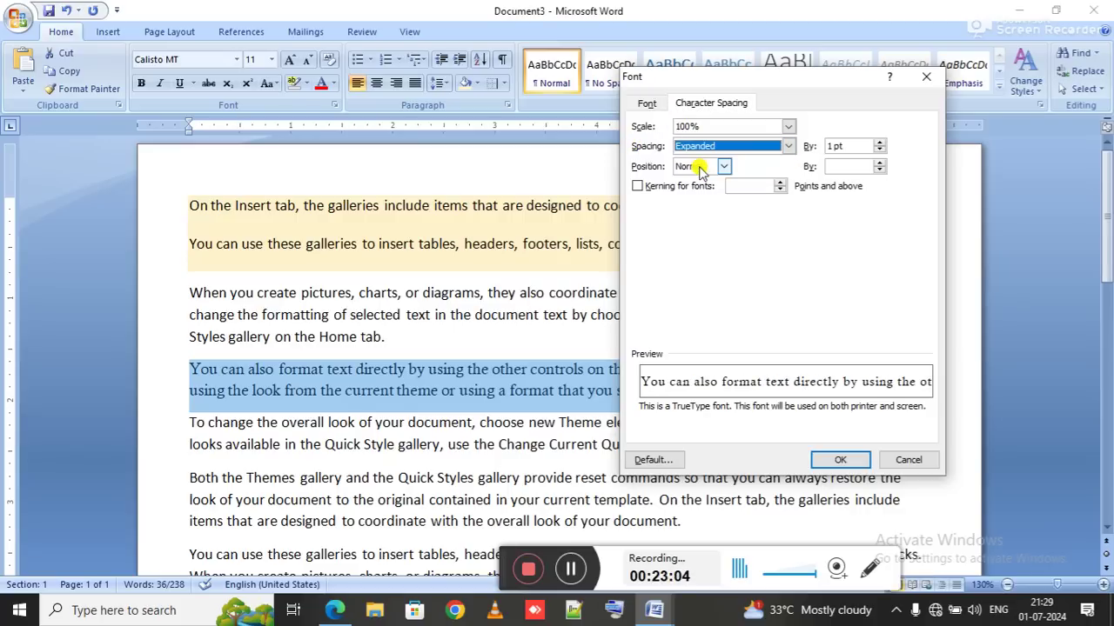
drag(845, 145, 813, 146)
text(2)
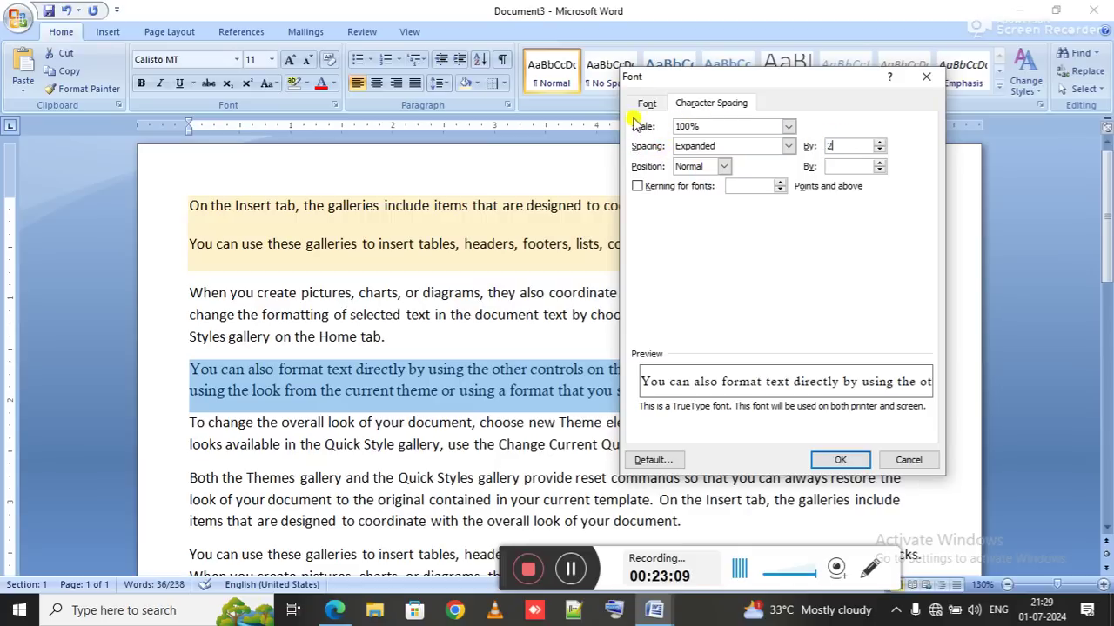
Step: Reset the character spacing to Normal, re-enter a spacing amount of 2 as Expanded, and apply it to the third paragraph
click(713, 150)
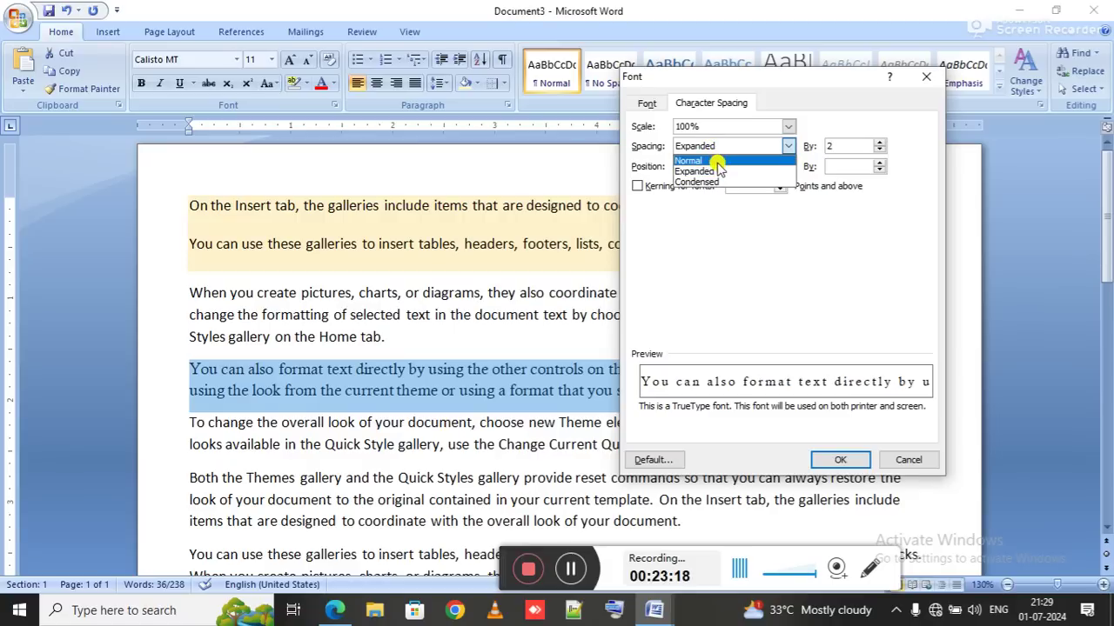
click(707, 161)
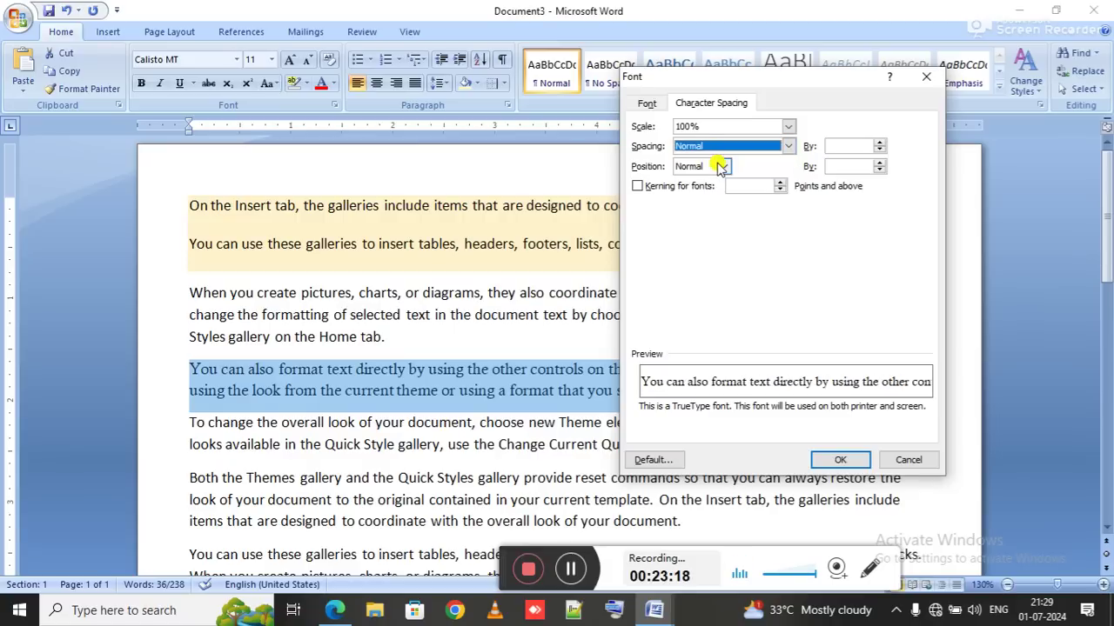
click(837, 146)
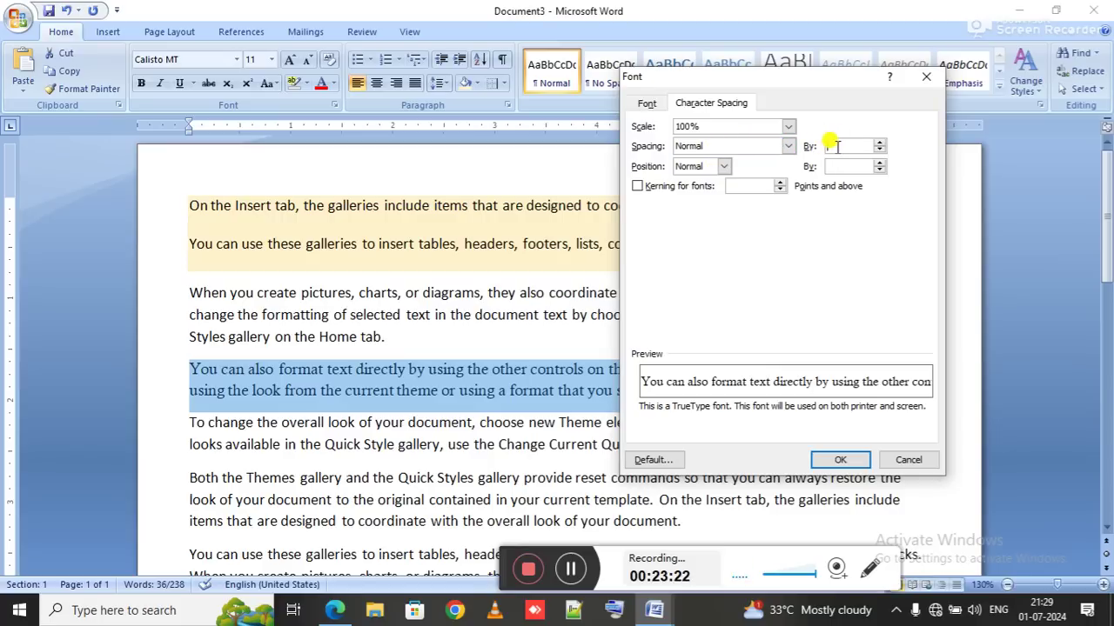
click(837, 146)
text(2)
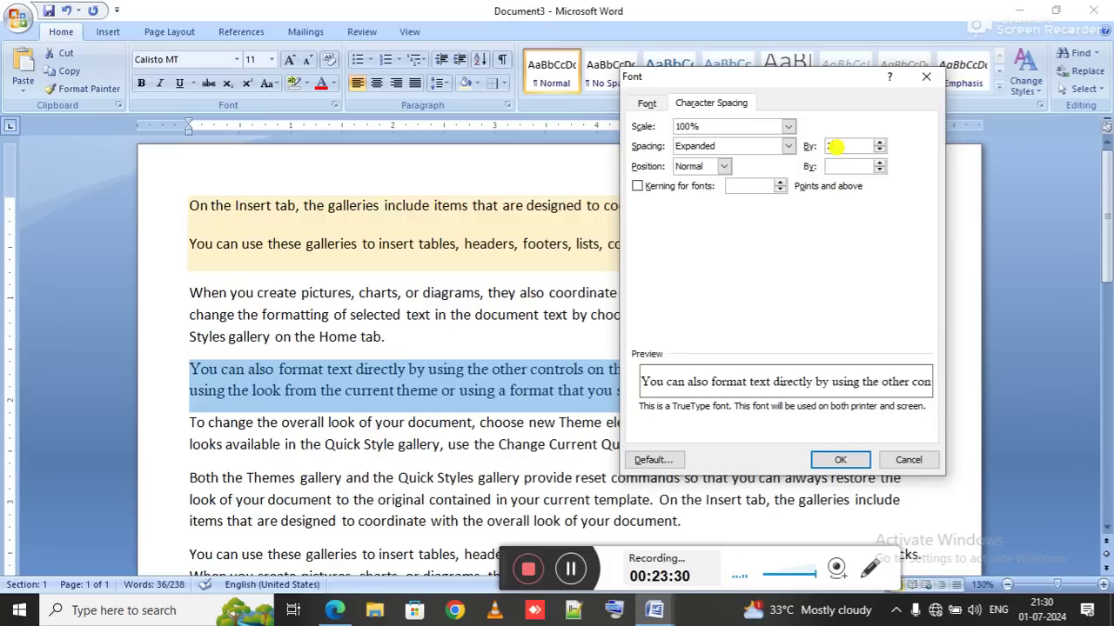
text(2)
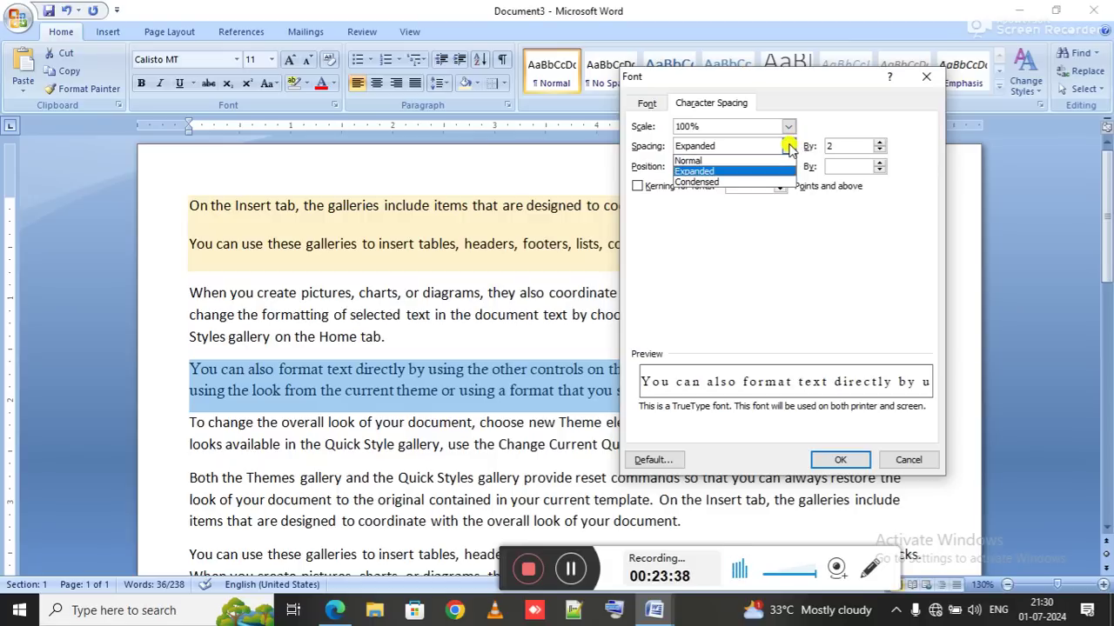
click(789, 148)
click(840, 459)
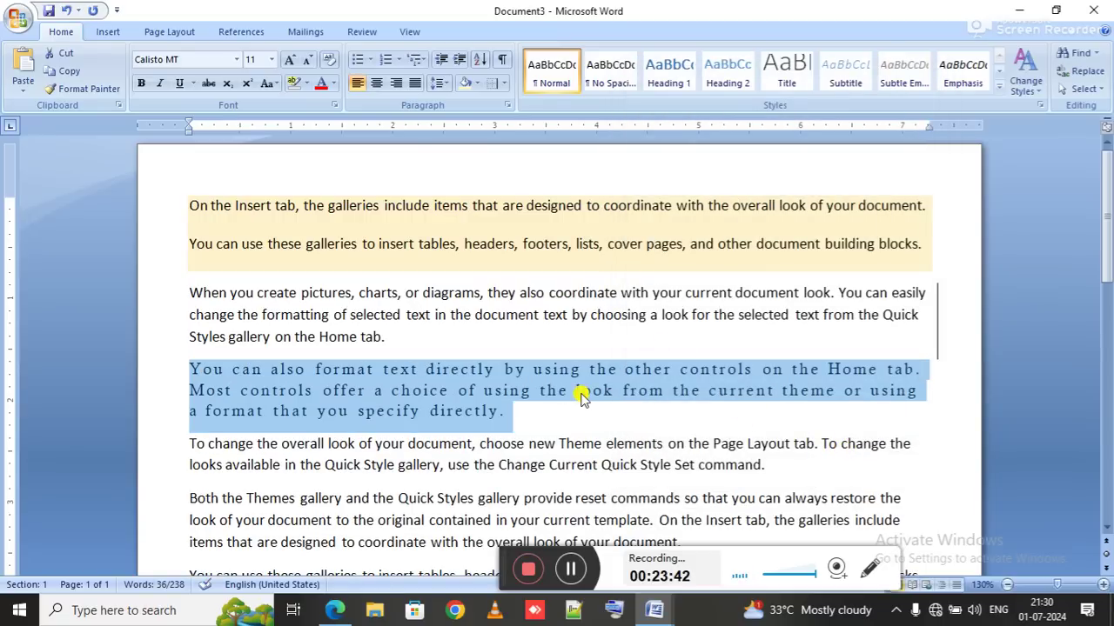
Step: Following task 7 of the assignment, change the second paragraph of the practice document to UPPERCASE
key(alt+Tab)
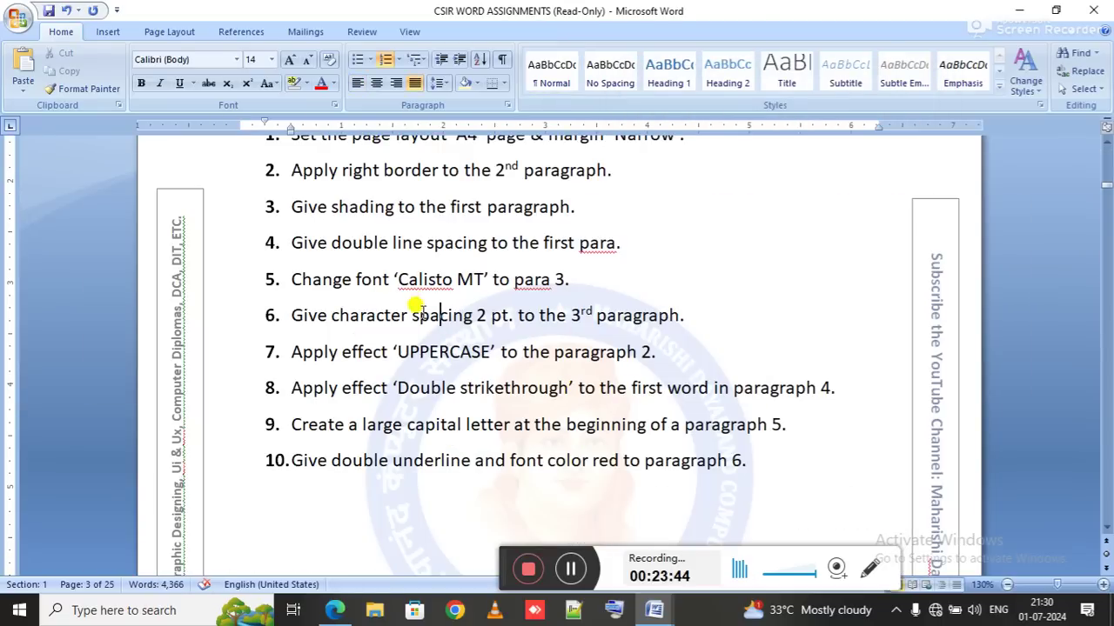
click(442, 309)
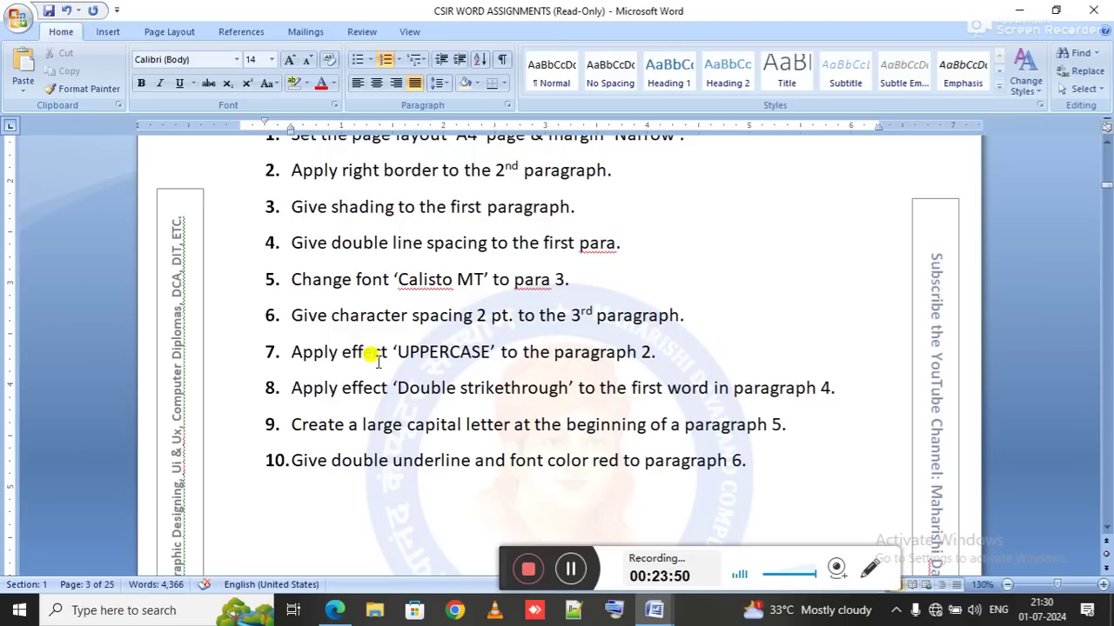
drag(378, 357, 487, 354)
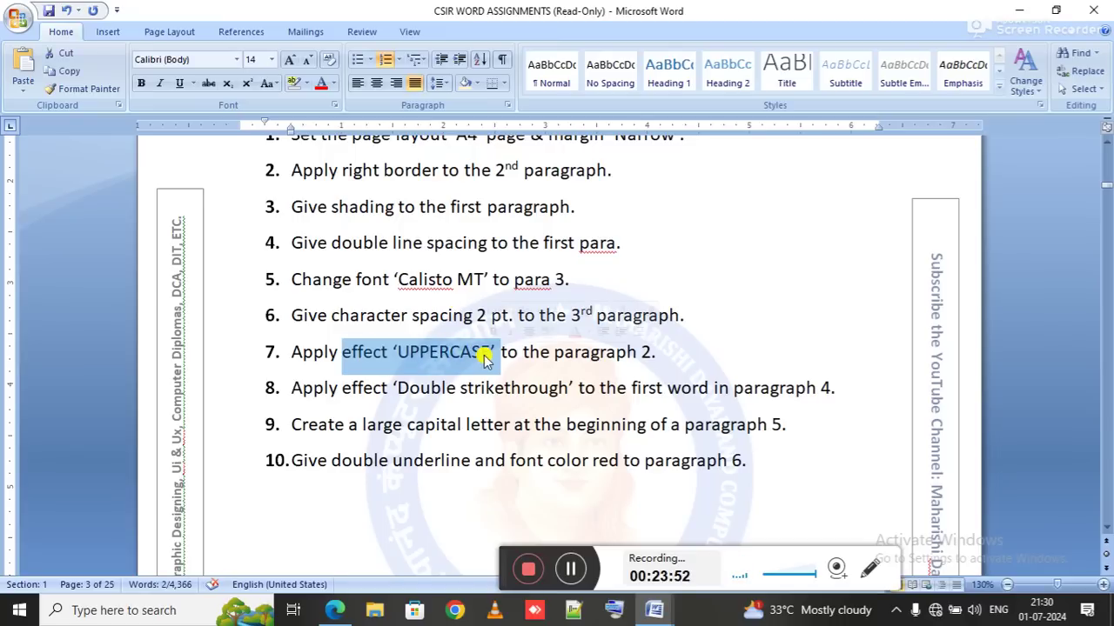
key(alt+Tab)
key(ctrl+Up)
key(ctrl+shift+Down)
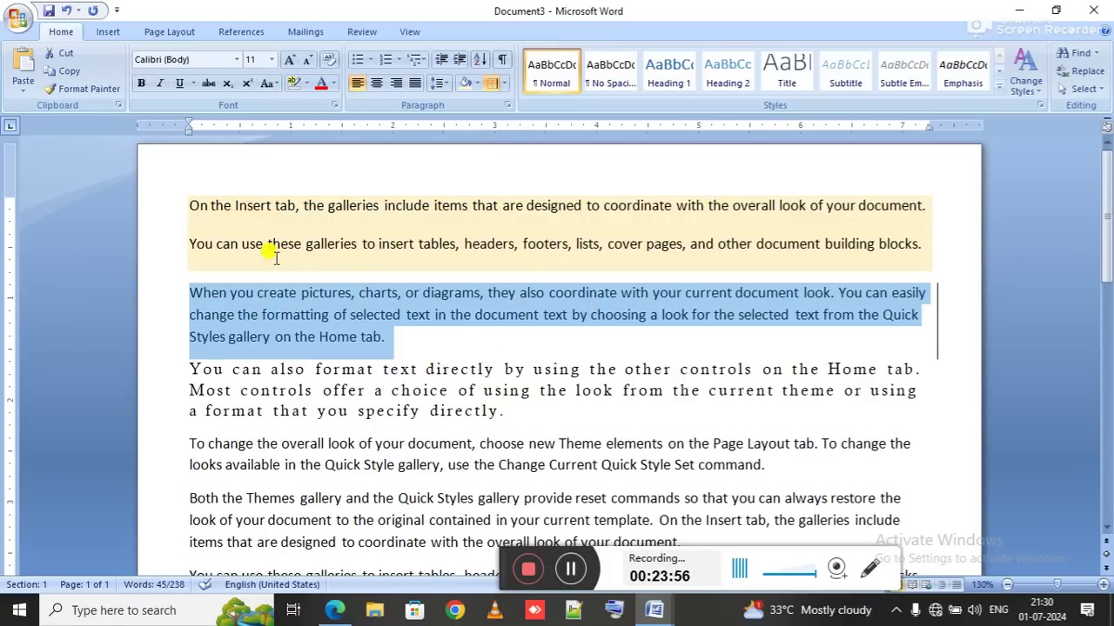
click(270, 88)
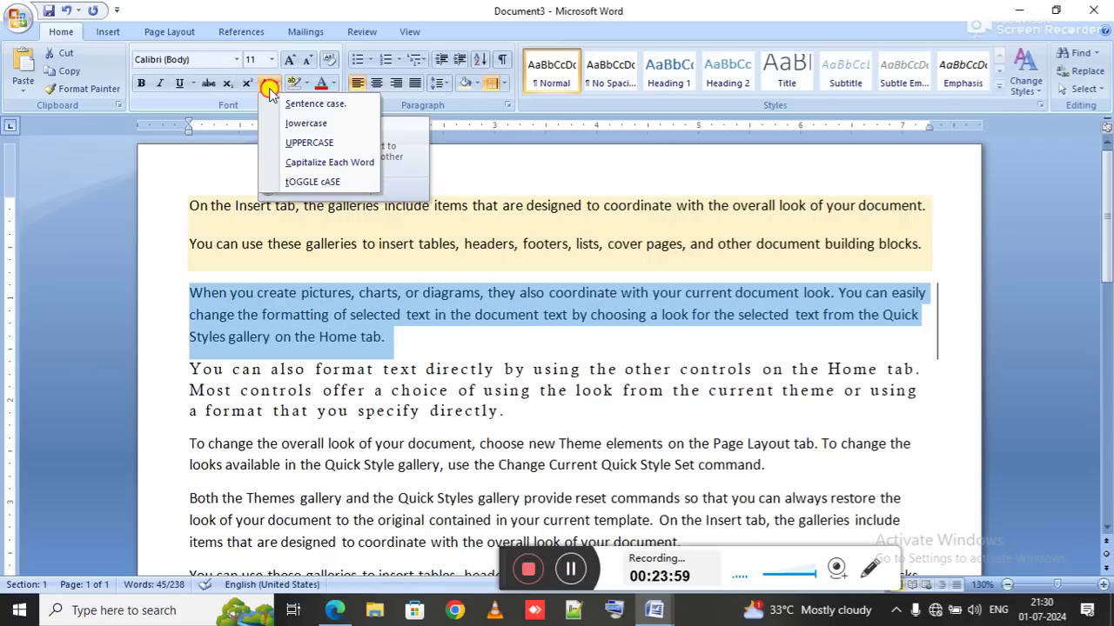
click(334, 146)
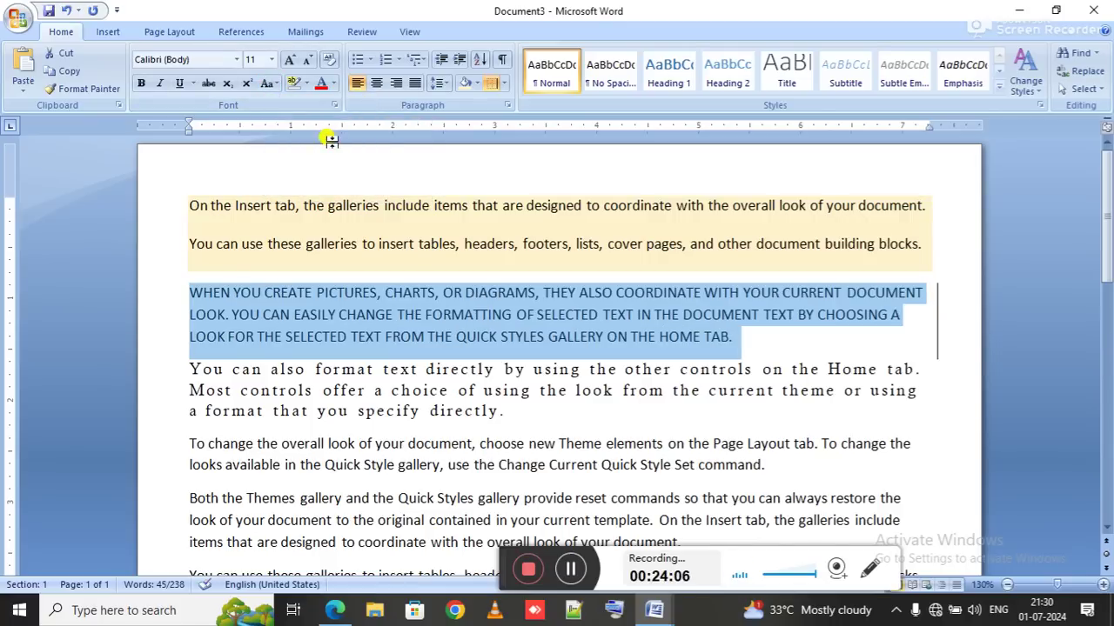
Step: Read task 8 of the assignment about double strikethrough and compare it with the fourth paragraph's first word in the practice document
key(alt+Tab)
click(374, 378)
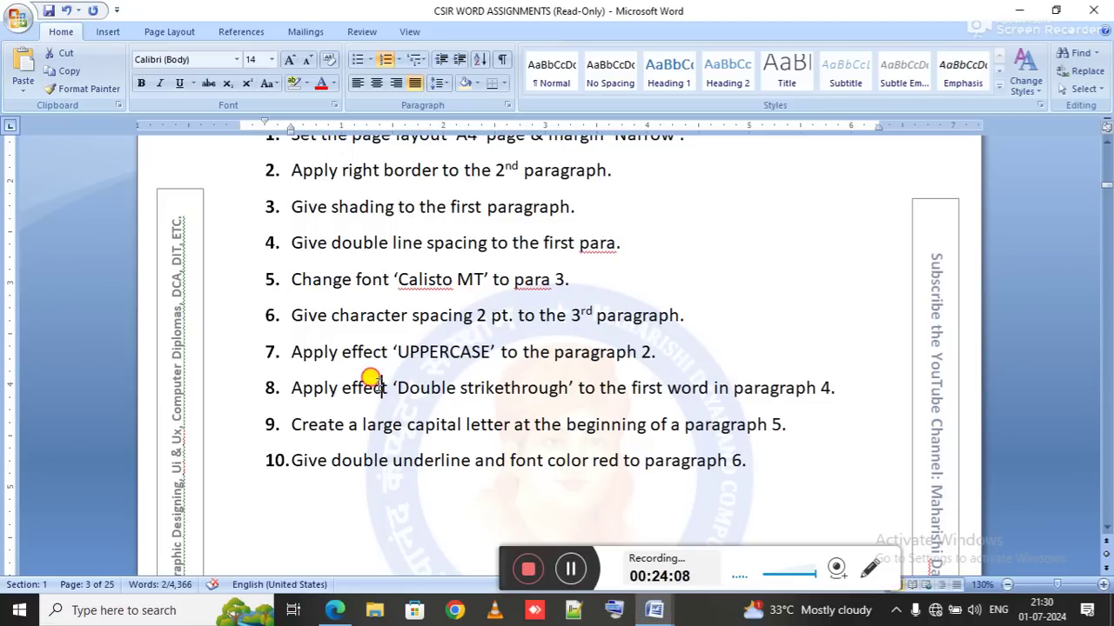
drag(438, 388, 716, 391)
key(alt+Tab)
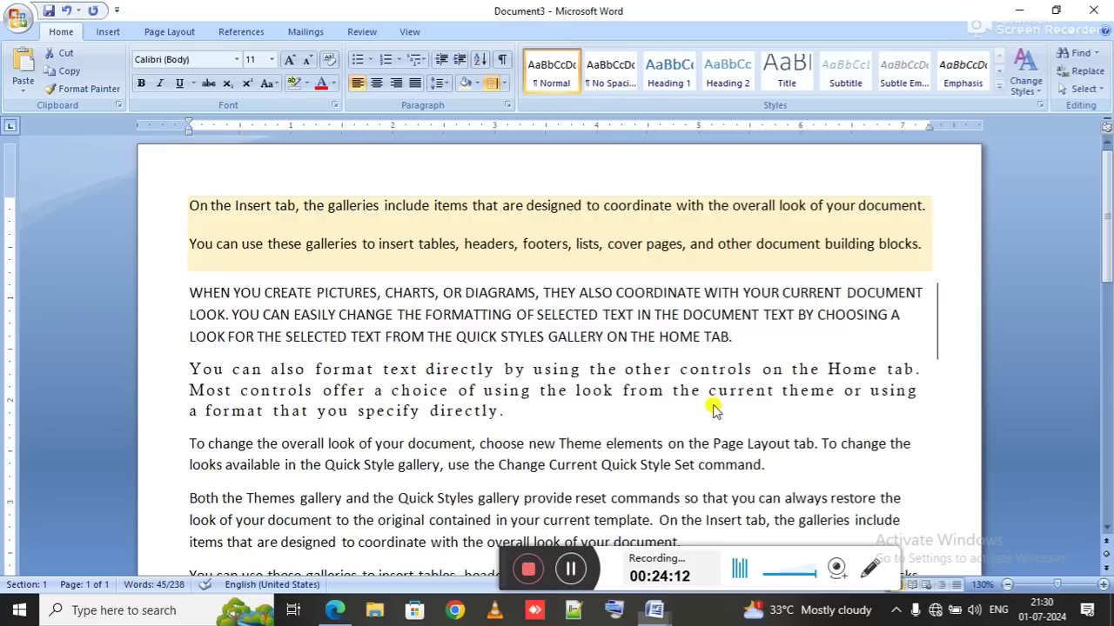
key(ctrl+Down)
key(ctrl+Down)
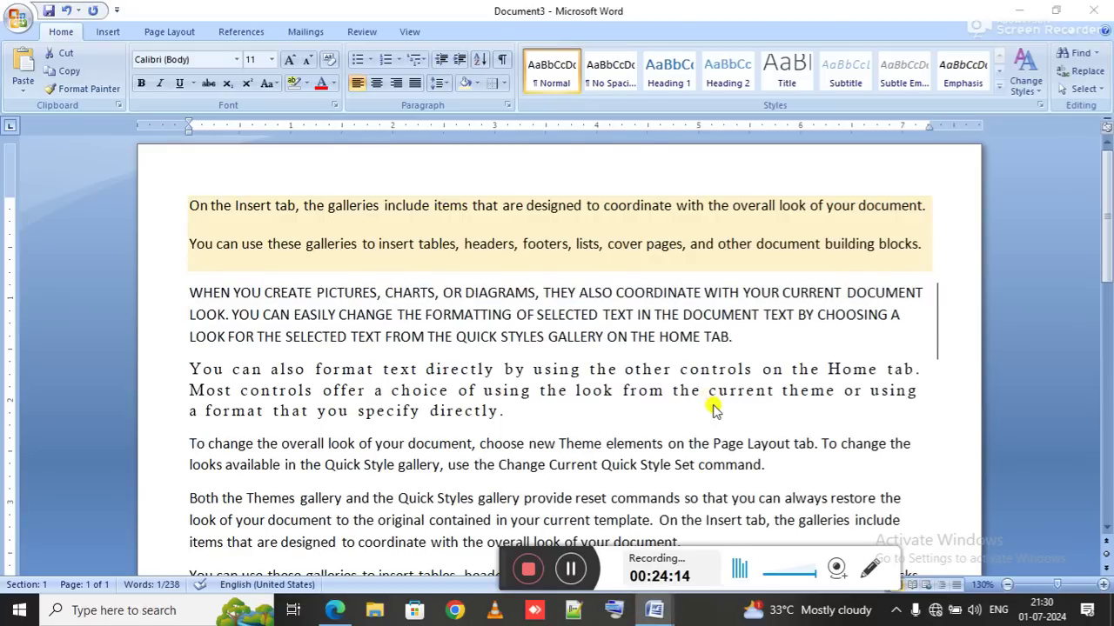
key(alt+Tab)
drag(831, 388, 630, 383)
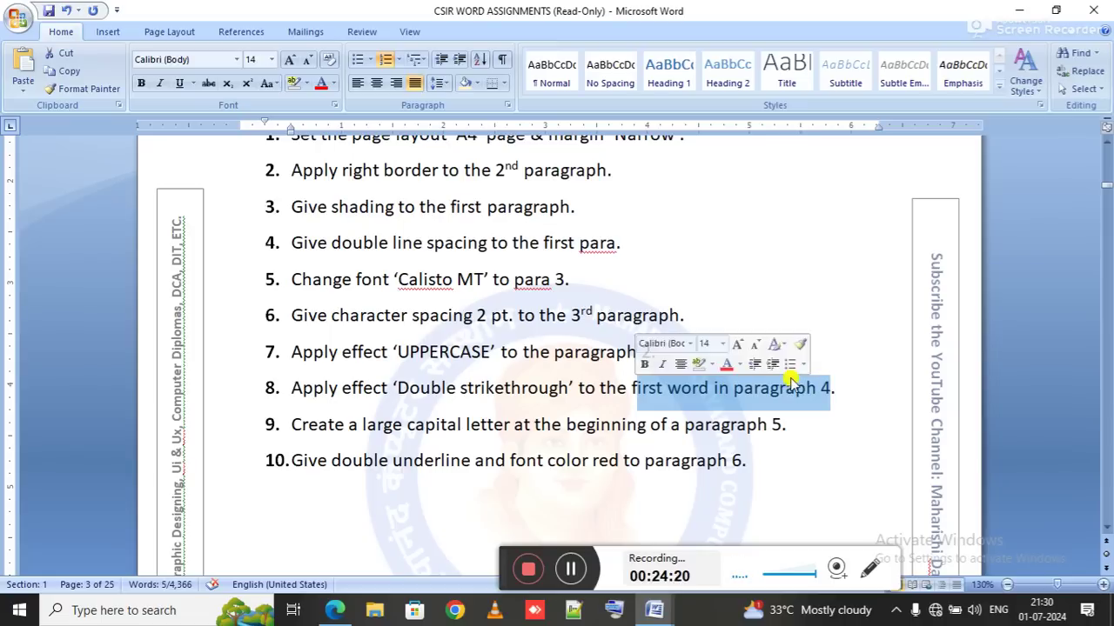
drag(394, 389, 528, 395)
key(alt+Tab)
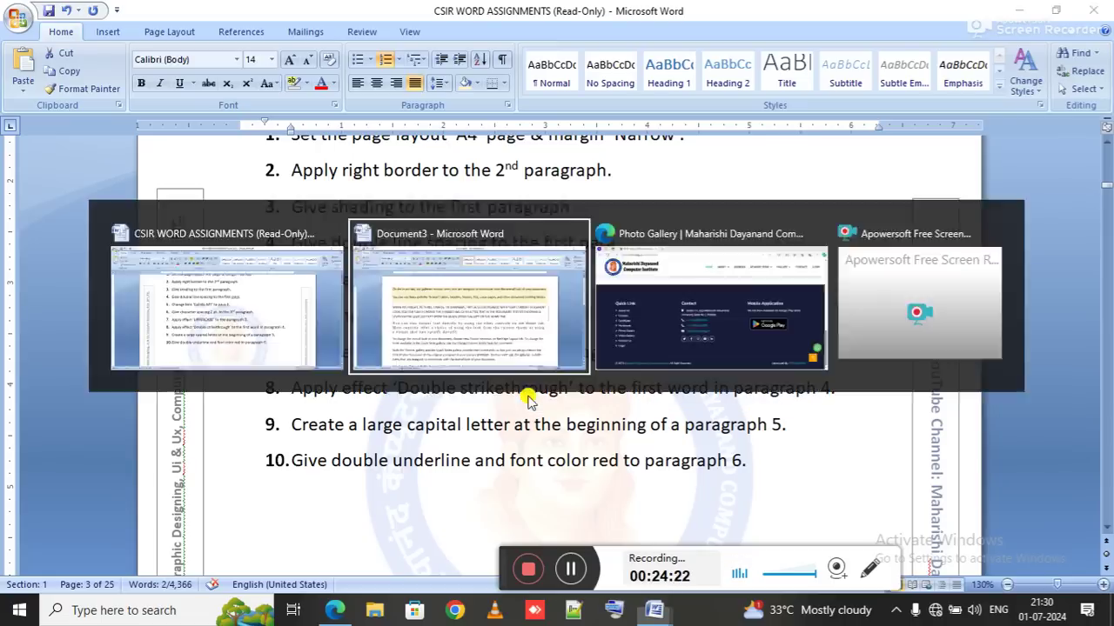
Step: Following task 8 of the assignment, apply the Double strikethrough effect to the word "To" at the start of the fourth paragraph
scroll(306, 420, down, 2)
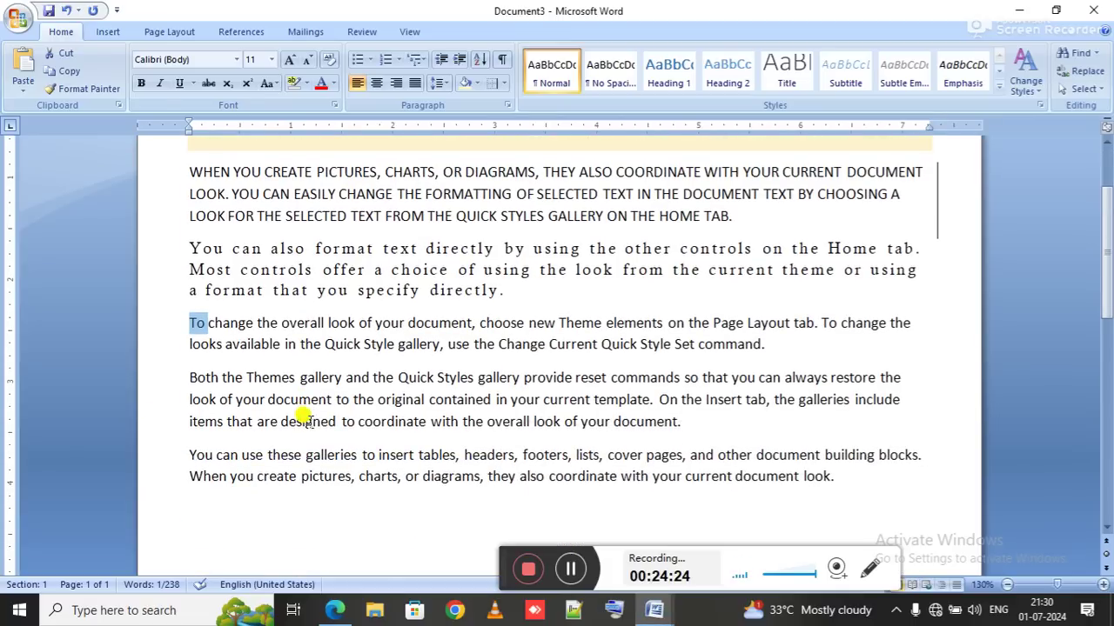
click(192, 322)
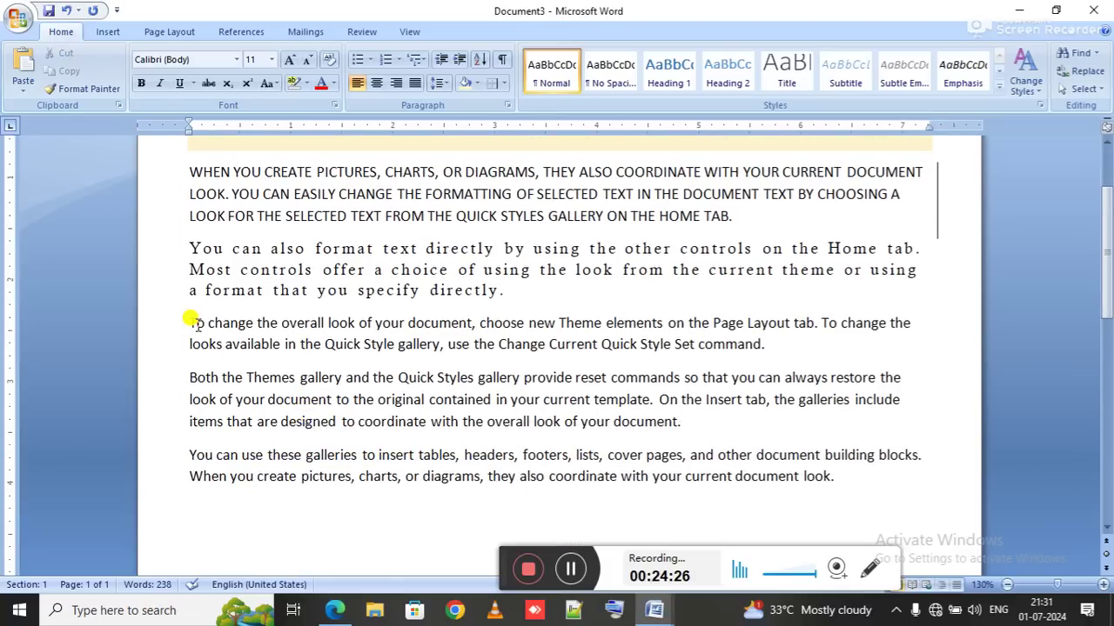
key(shift+Right)
key(shift+Right)
key(shift+Right)
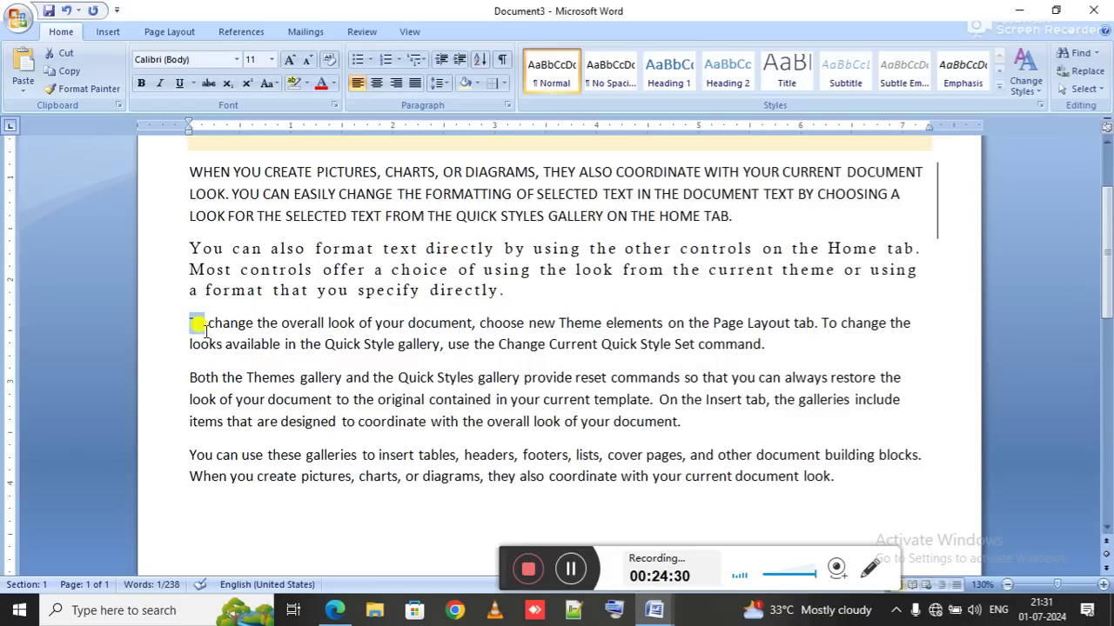
scroll(198, 325, up, 2)
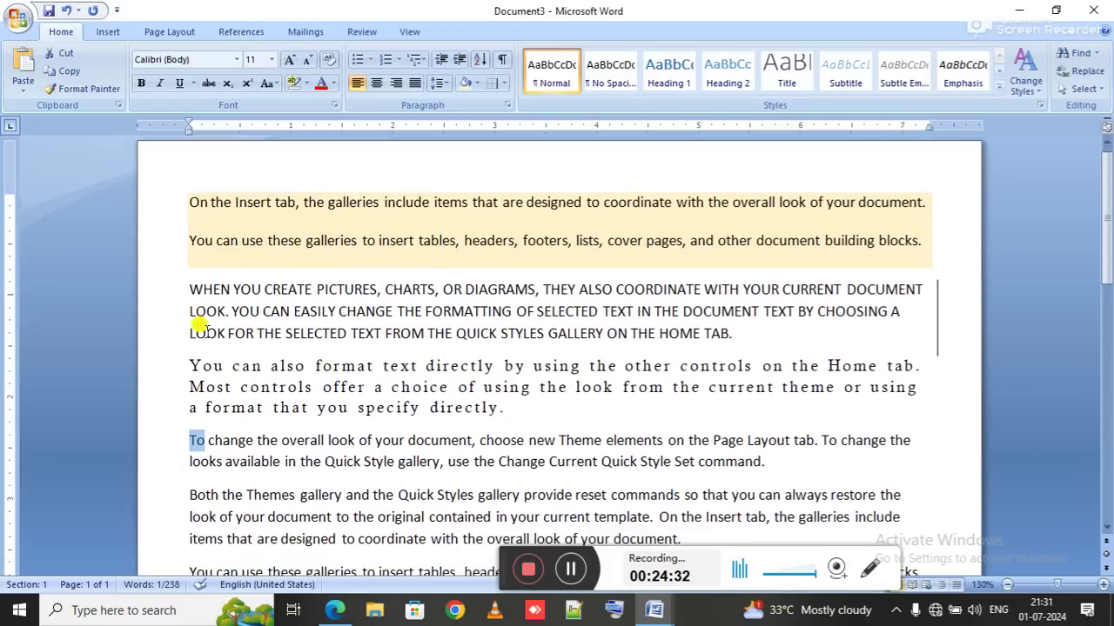
scroll(199, 323, down, 2)
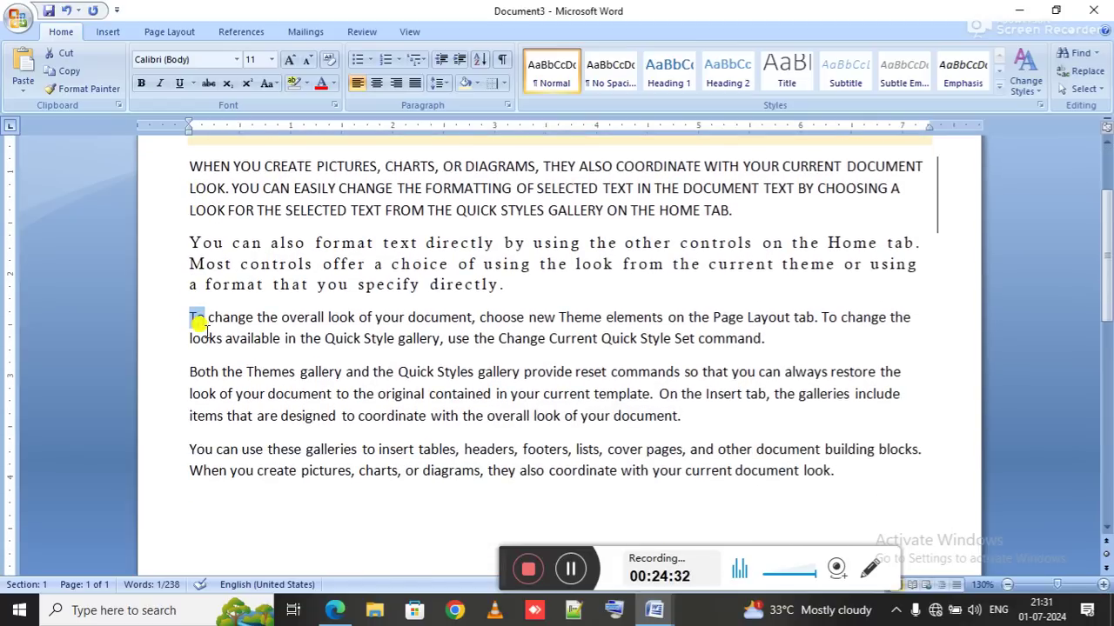
click(334, 105)
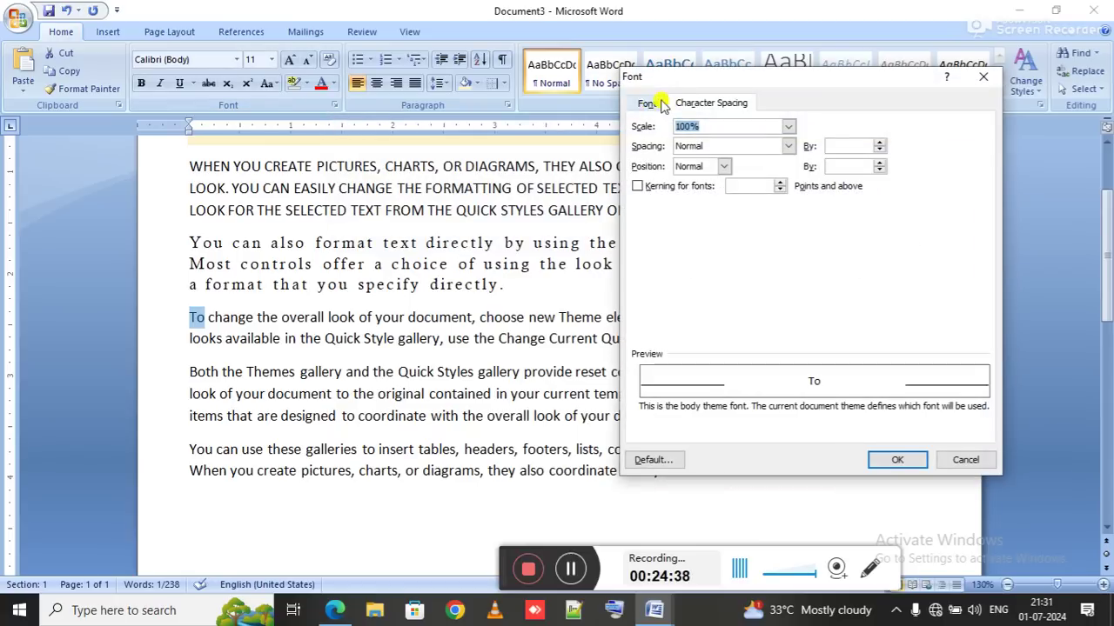
click(651, 105)
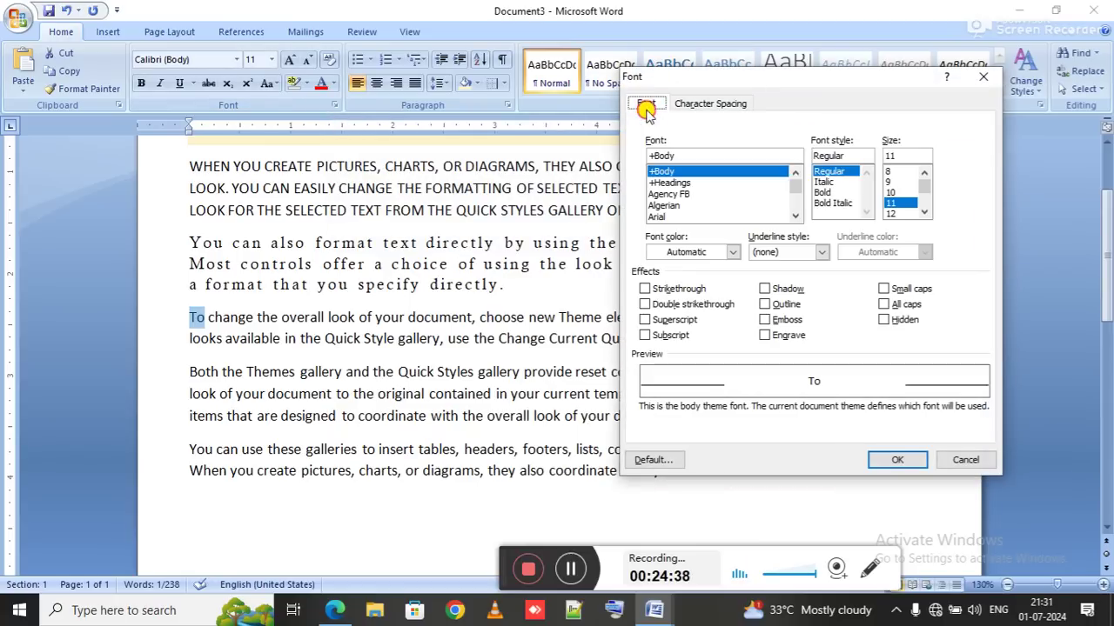
click(646, 305)
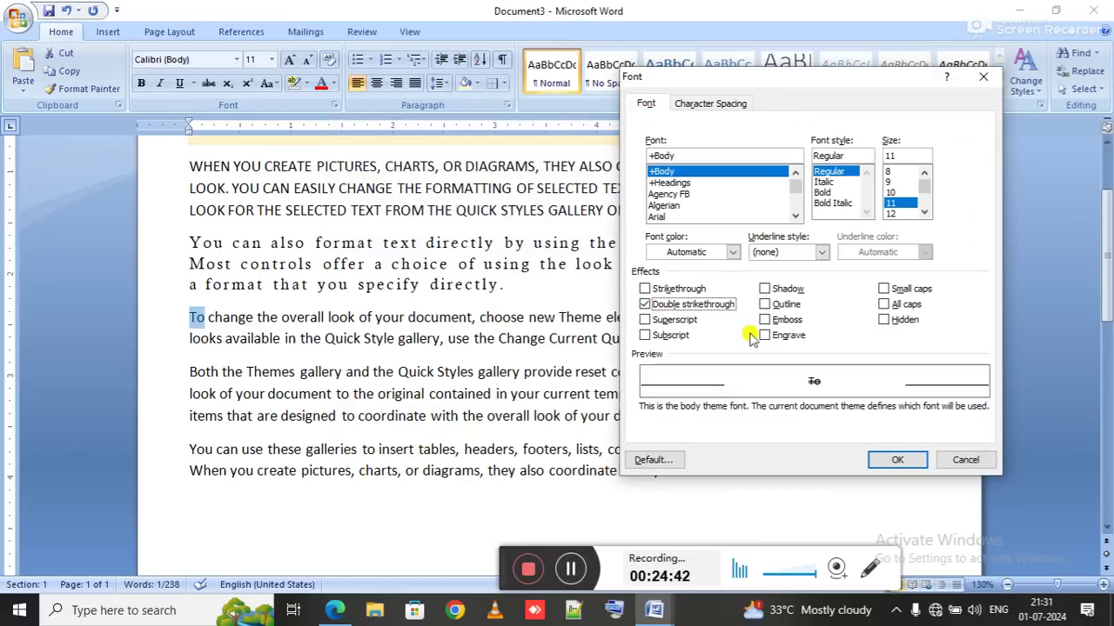
click(903, 463)
click(385, 374)
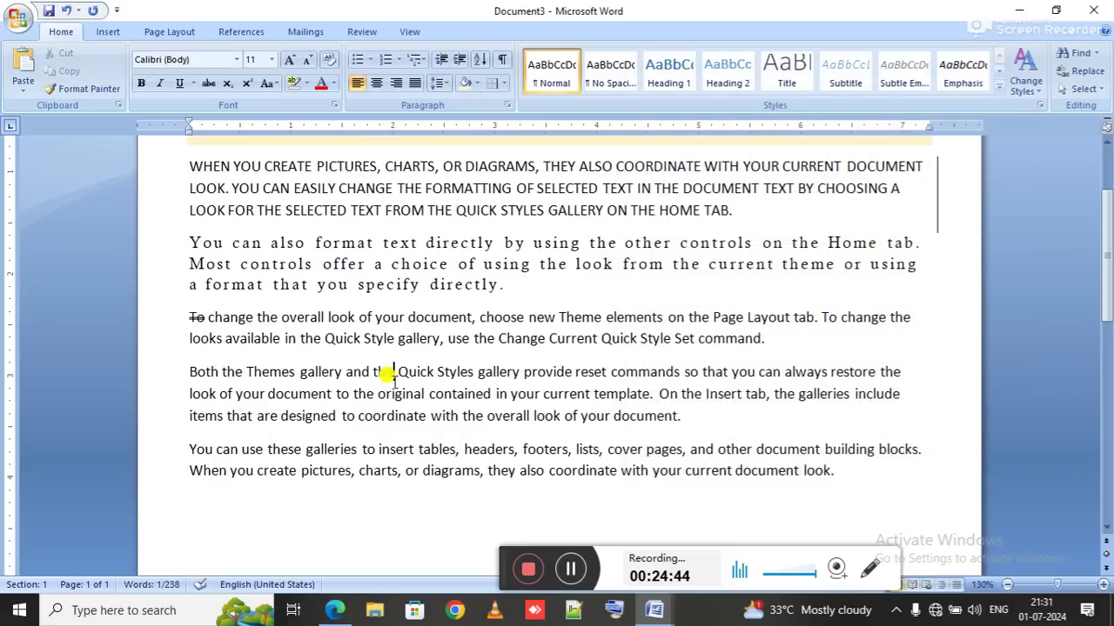
Step: Read task 9 of the assignment about a large capital letter at a paragraph's beginning and compare it with the practice document's paragraphs
key(alt+Tab)
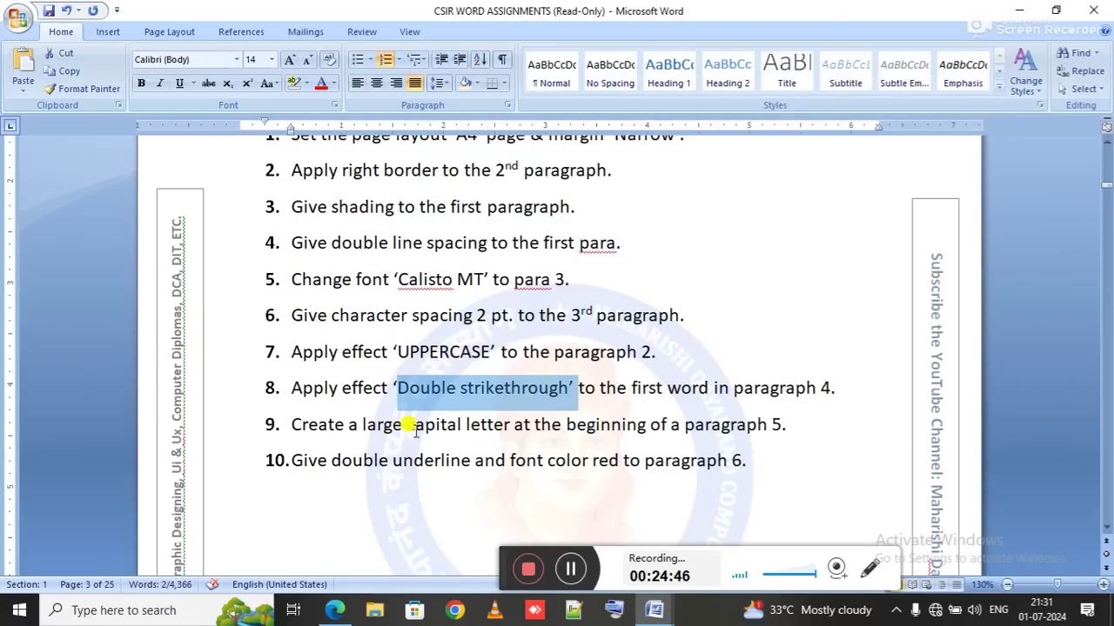
scroll(401, 426, down, 1)
drag(362, 389, 598, 409)
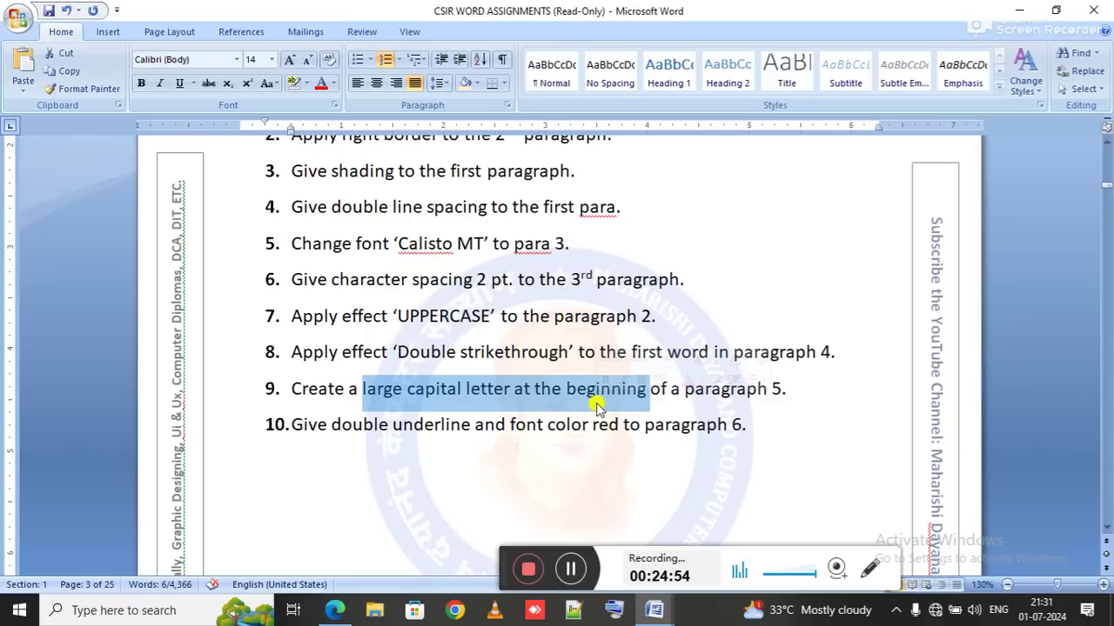
click(596, 402)
drag(514, 391, 663, 398)
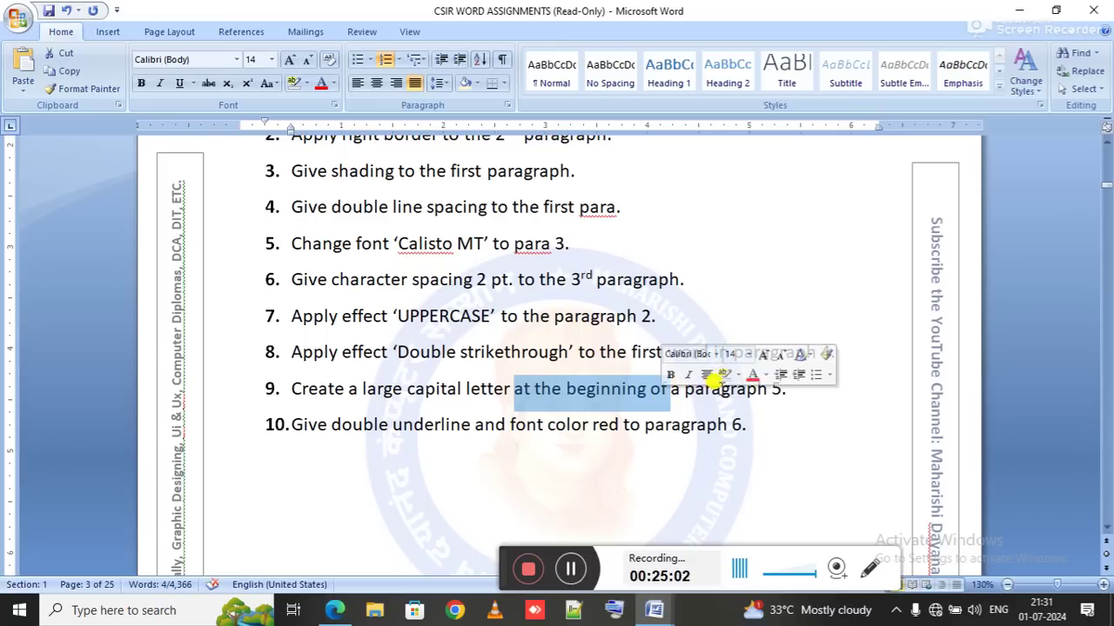
click(772, 391)
key(alt+Tab)
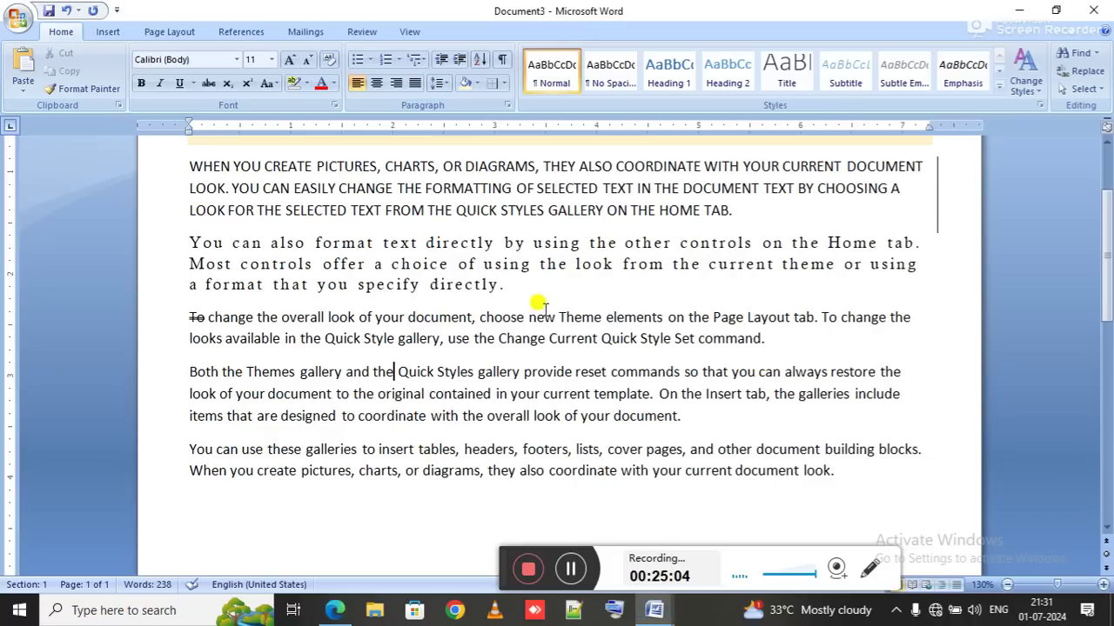
scroll(323, 352, up, 2)
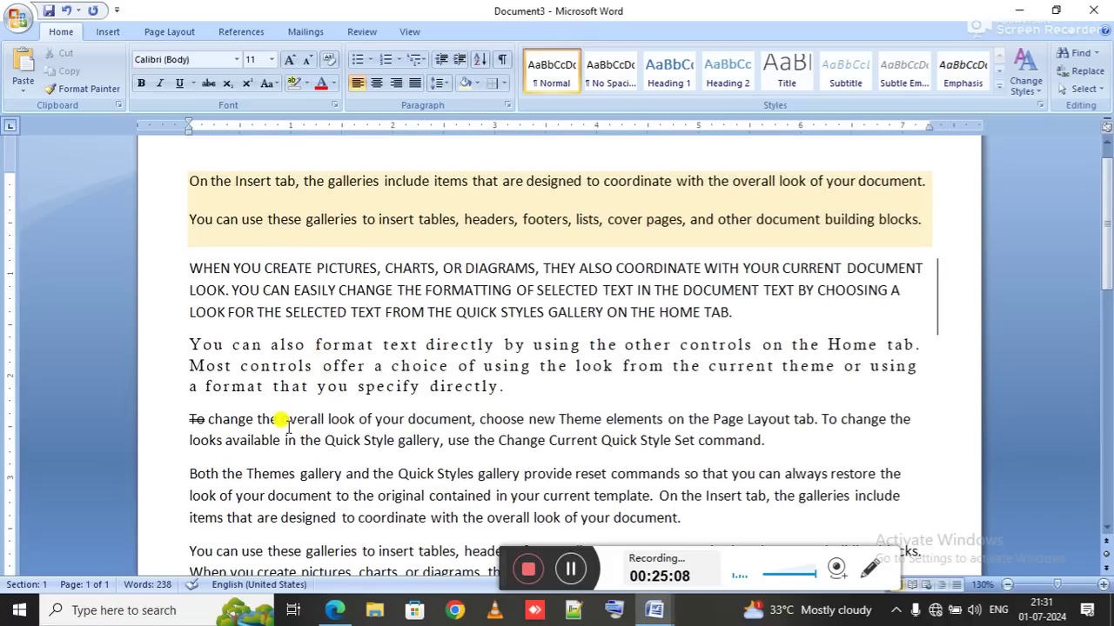
scroll(368, 487, down, 3)
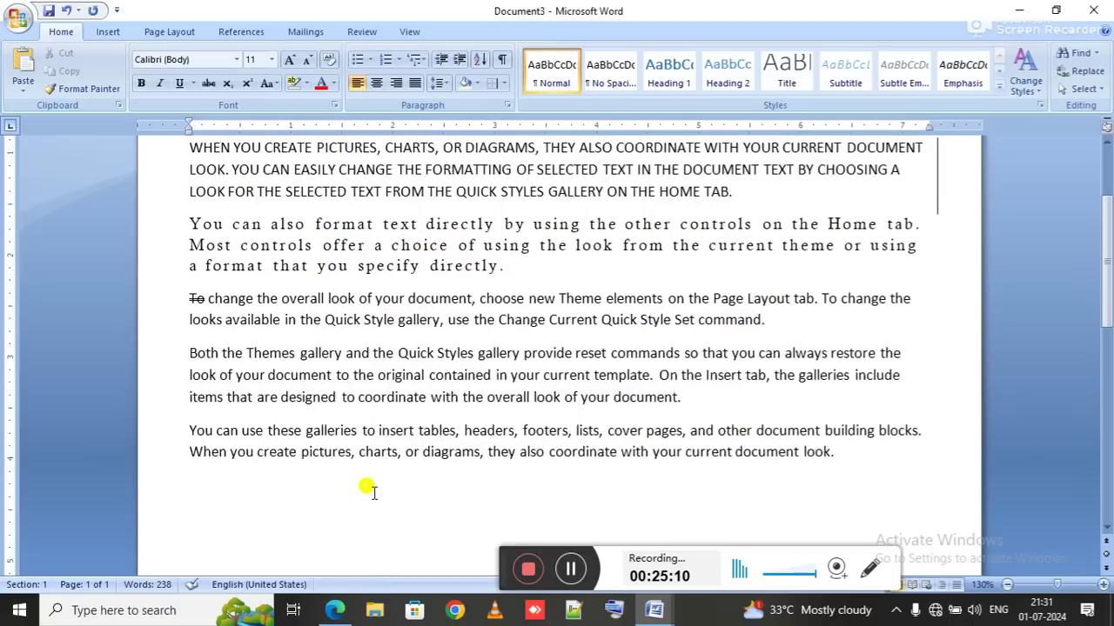
key(alt+Tab)
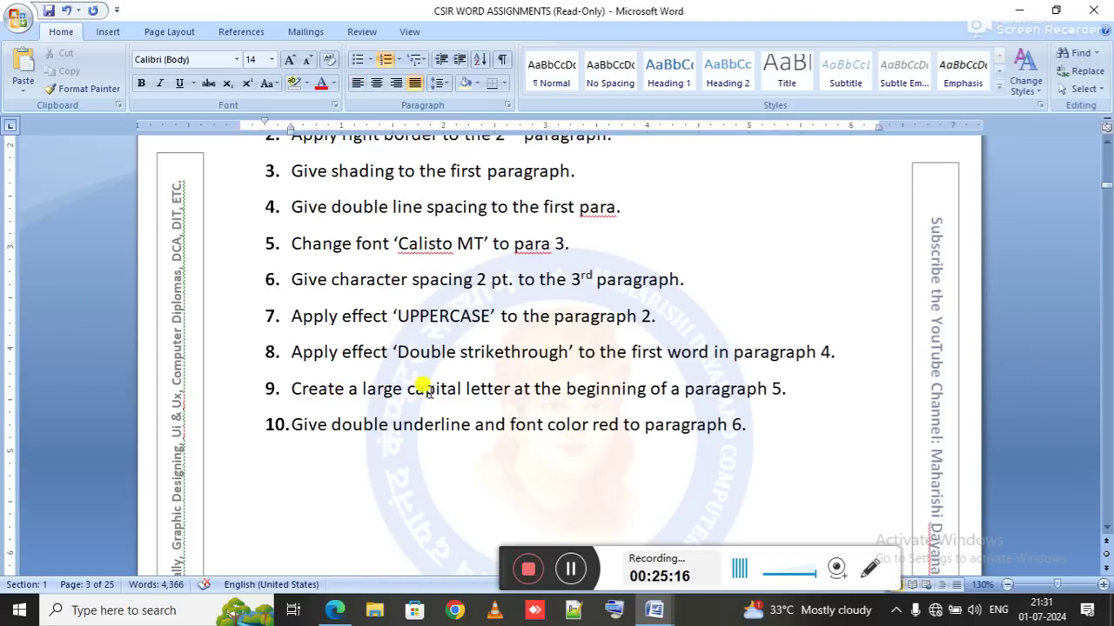
Step: Following task 9 of the assignment, add a Dropped drop cap to the fifth paragraph of the practice document
key(alt+Tab)
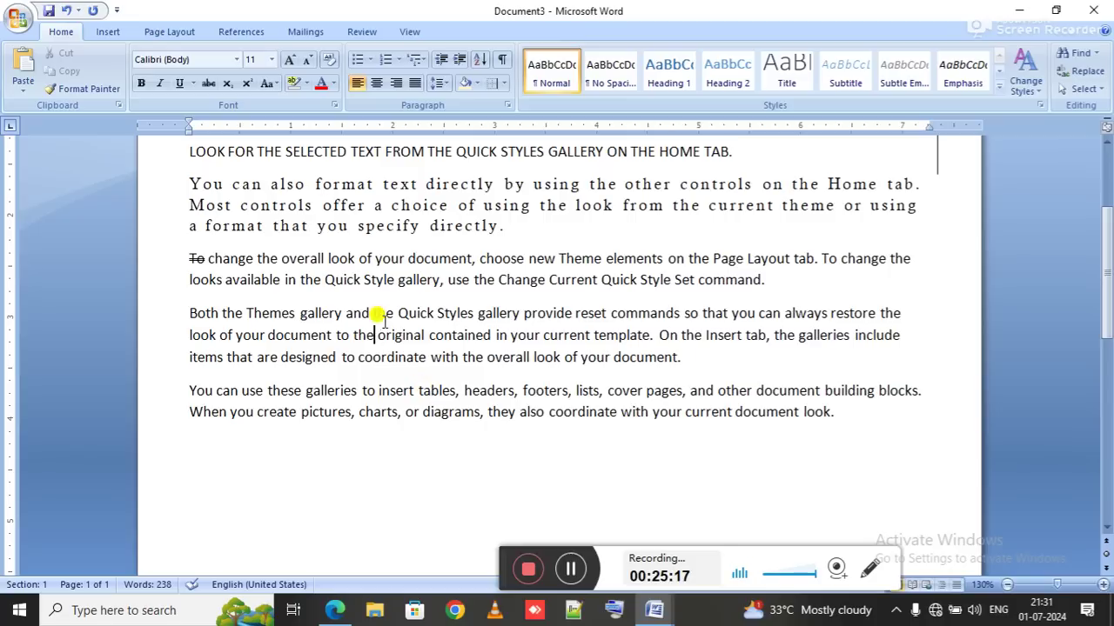
click(108, 31)
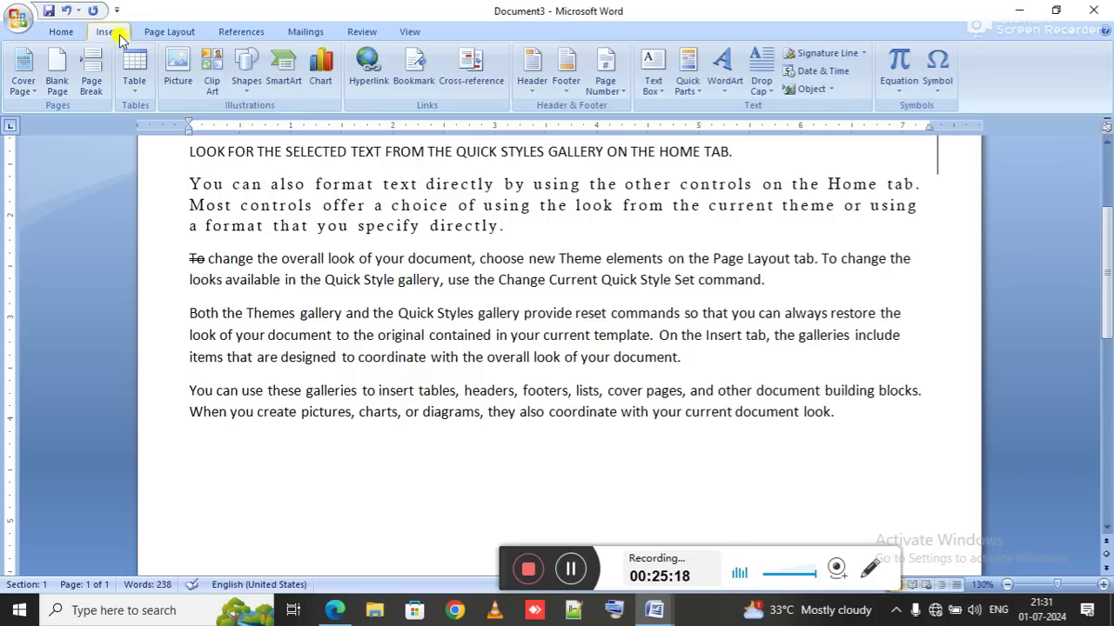
click(764, 87)
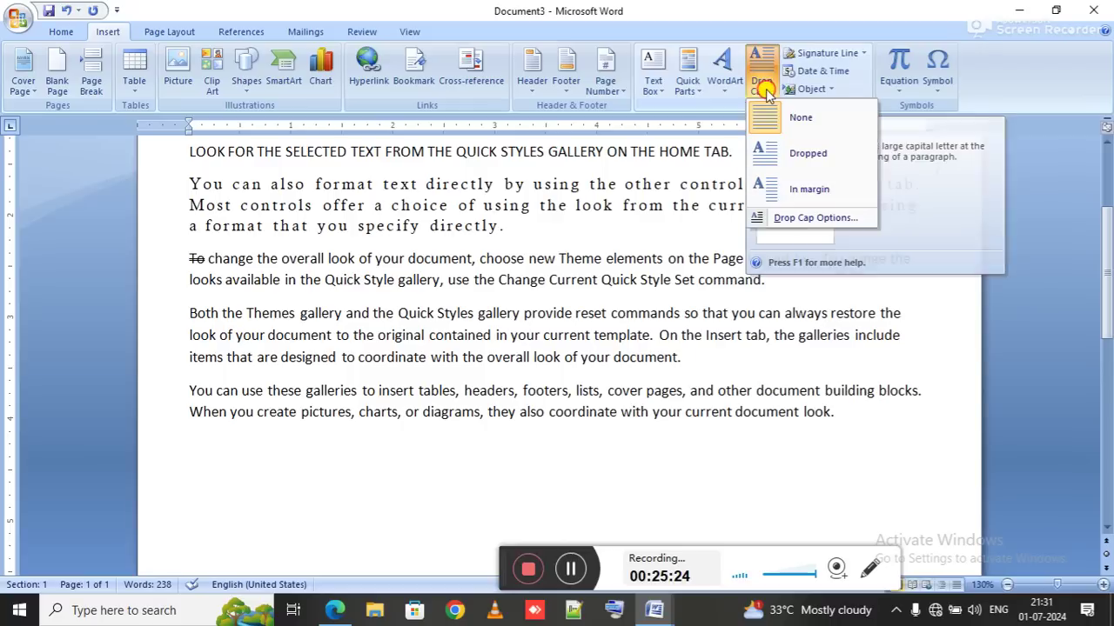
click(806, 155)
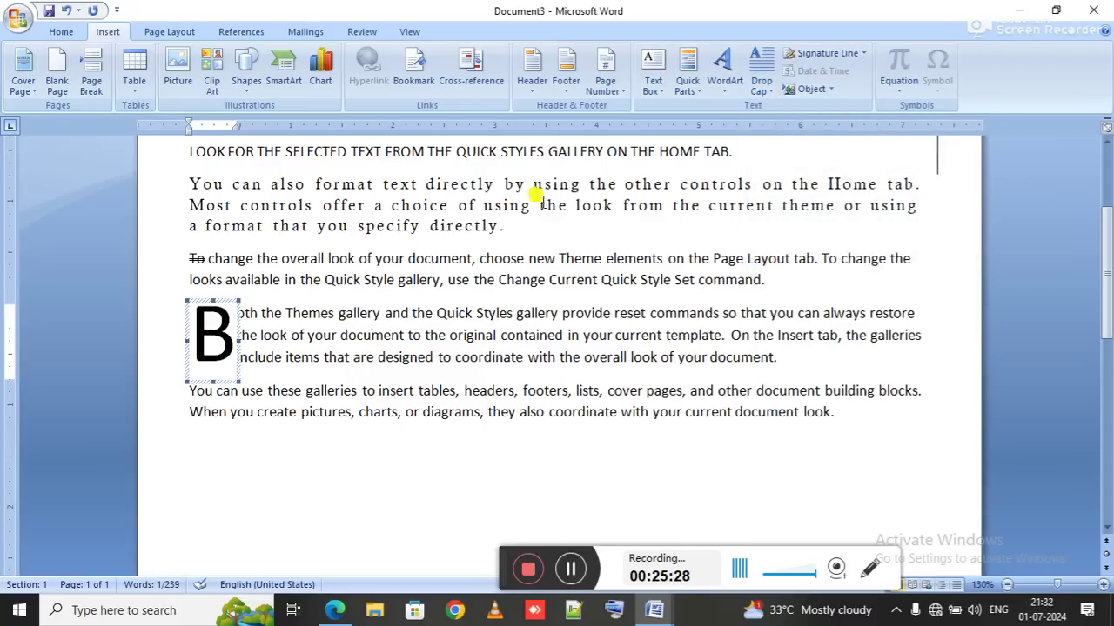
click(315, 315)
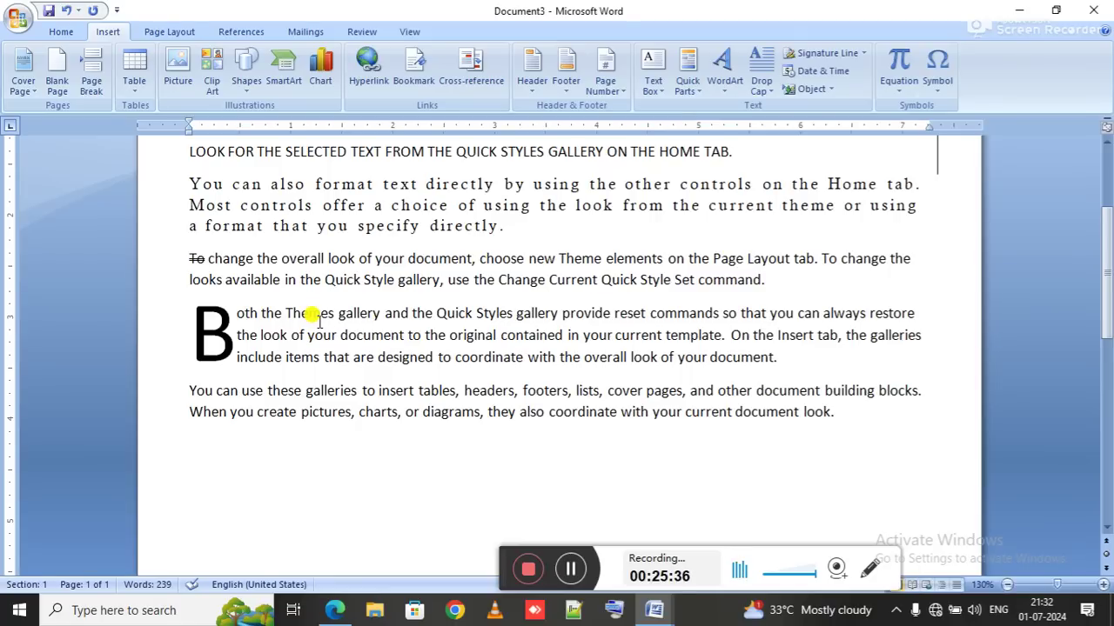
Step: Examine the lines-to-drop setting in the fifth paragraph's drop cap options and close them without changes
click(761, 74)
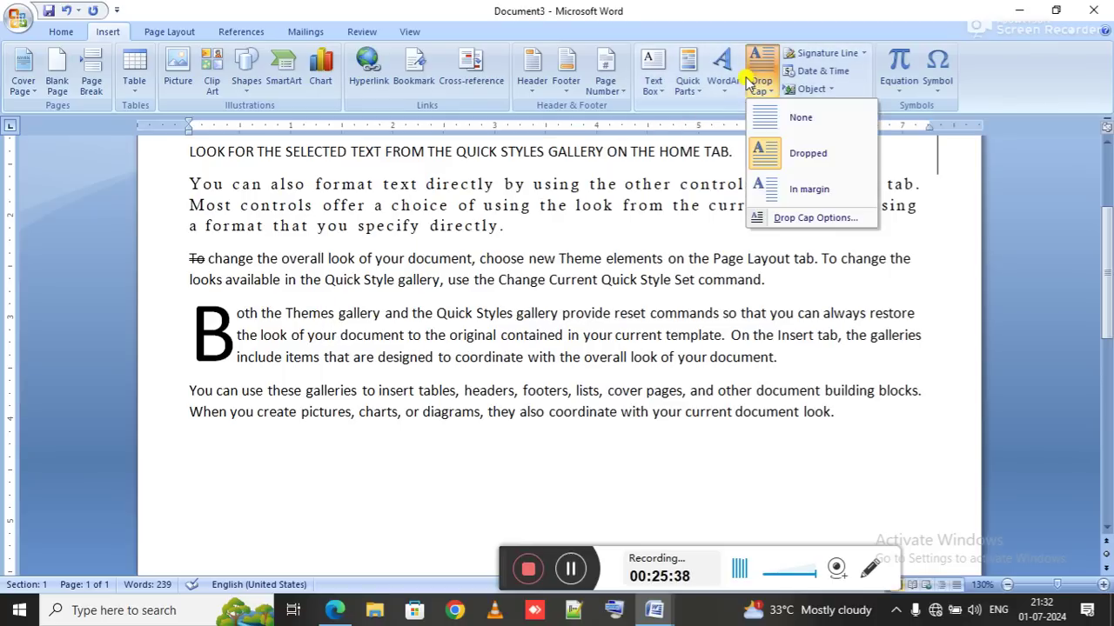
click(793, 219)
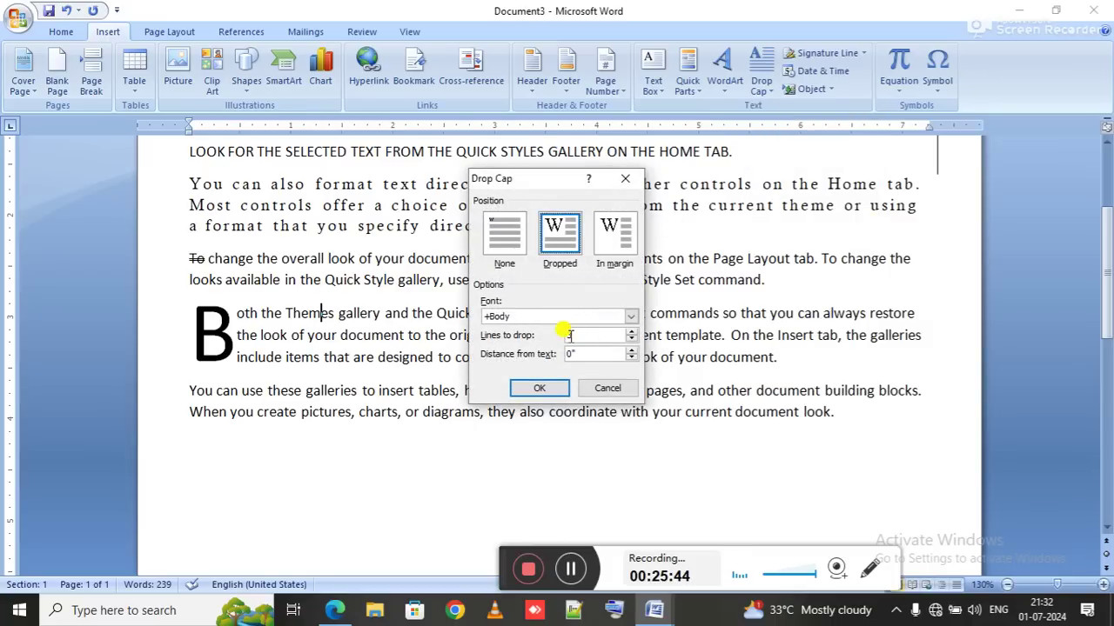
key(Escape)
Step: Following task 10 of the assignment, apply a double underline and red font color to the sixth paragraph of the practice document
key(alt+Tab)
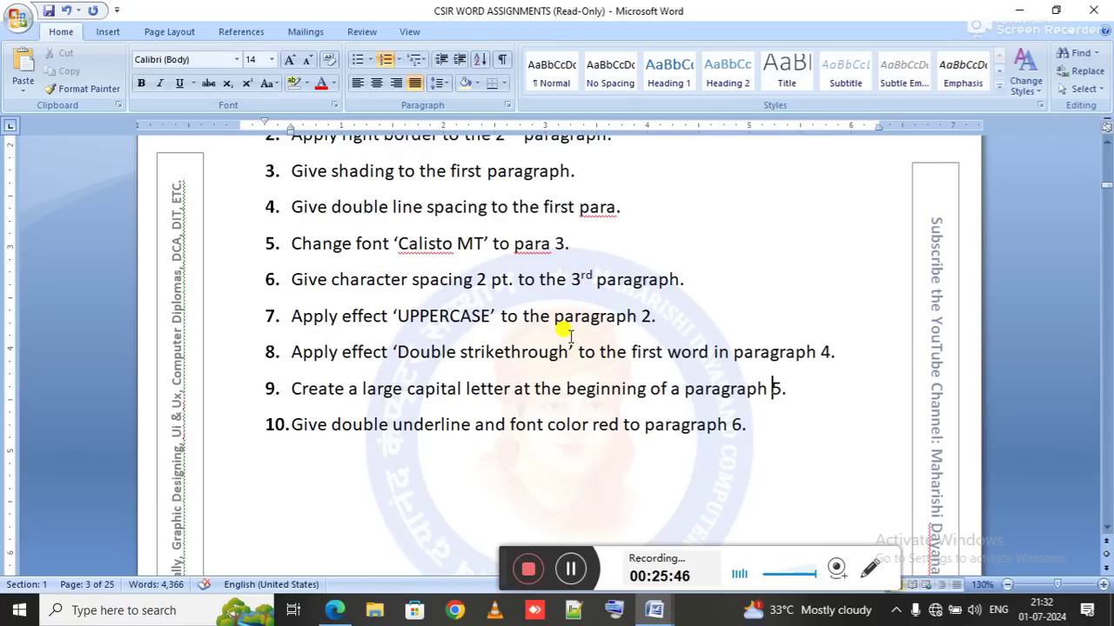
scroll(564, 333, down, 2)
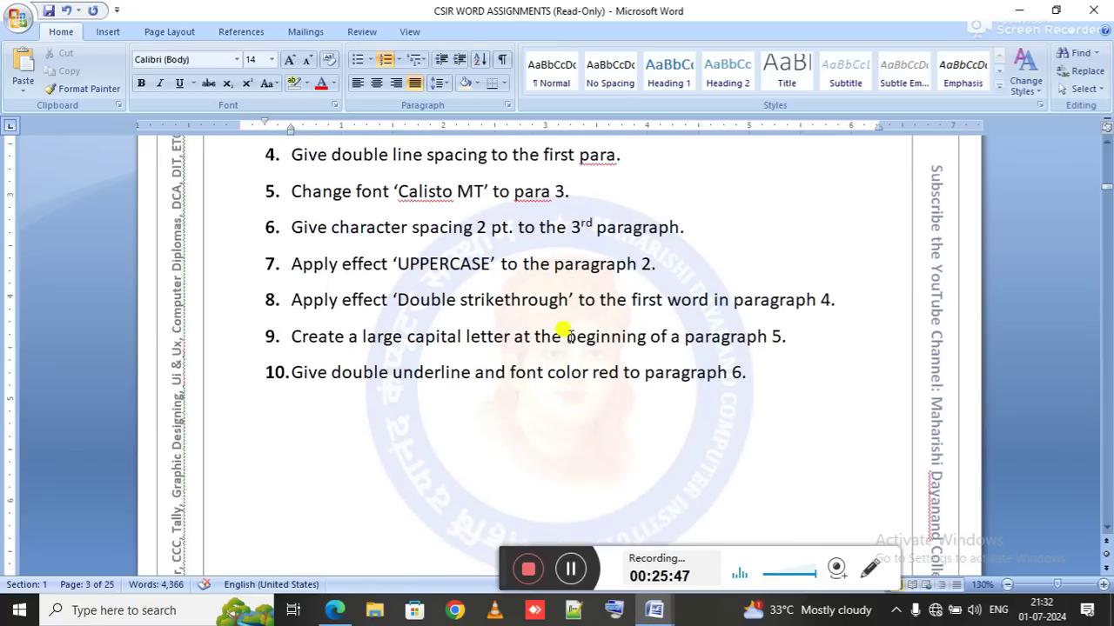
drag(389, 333, 529, 334)
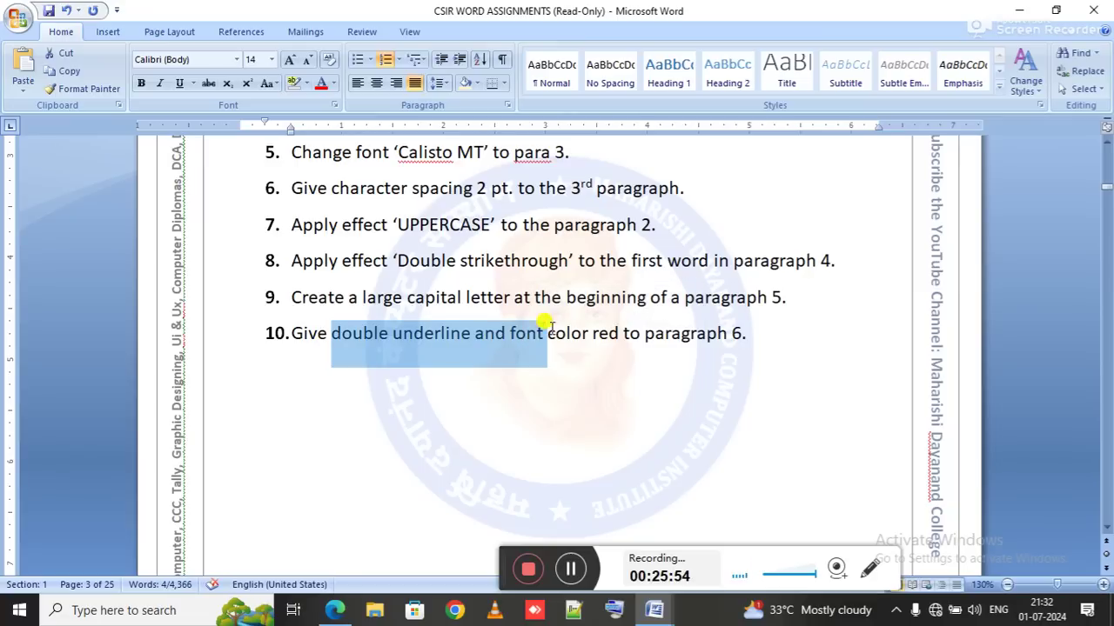
key(alt+Tab)
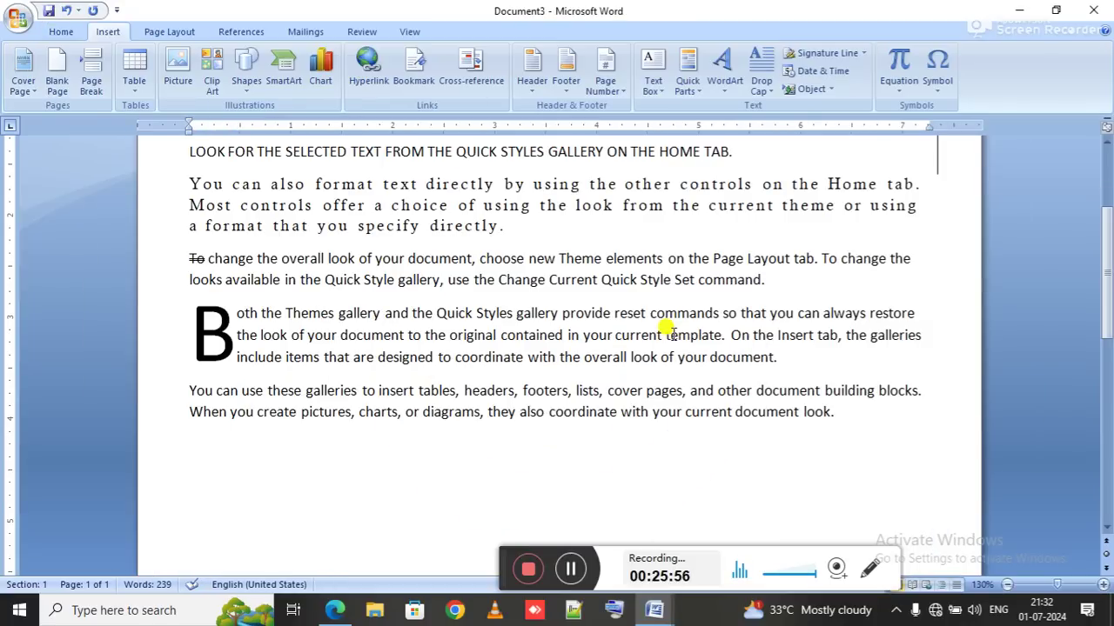
key(ctrl+Down)
key(ctrl+shift+Down)
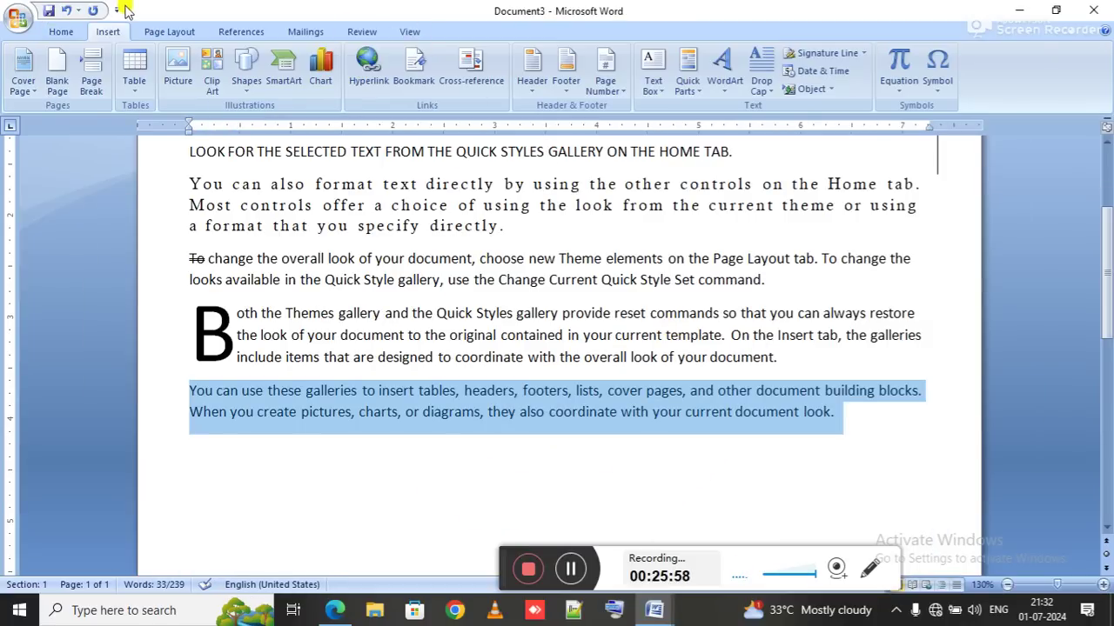
click(66, 32)
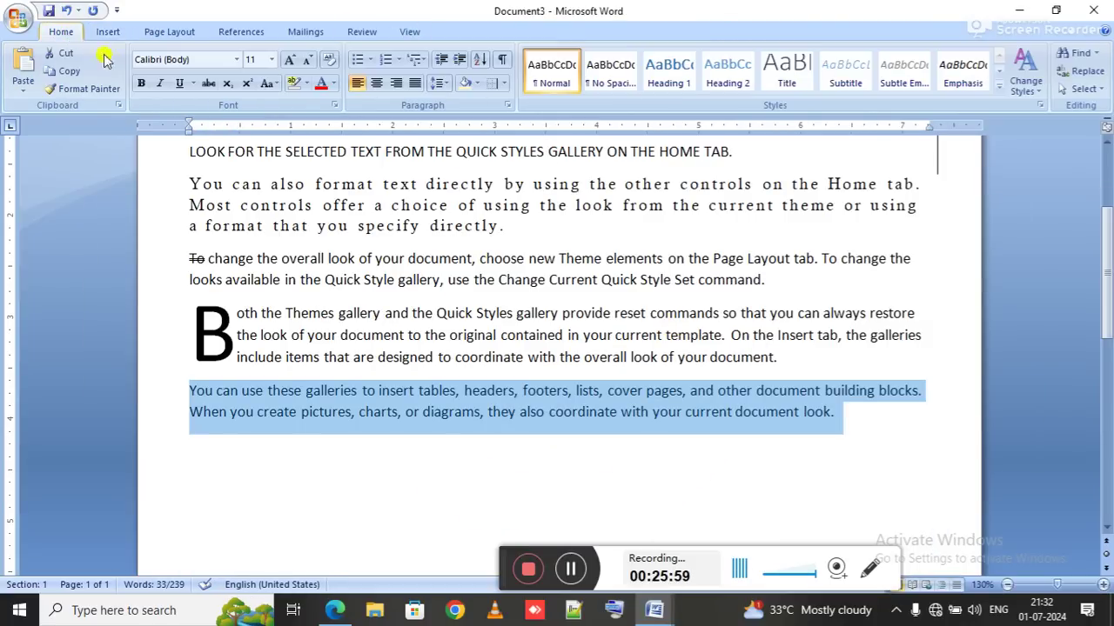
click(190, 84)
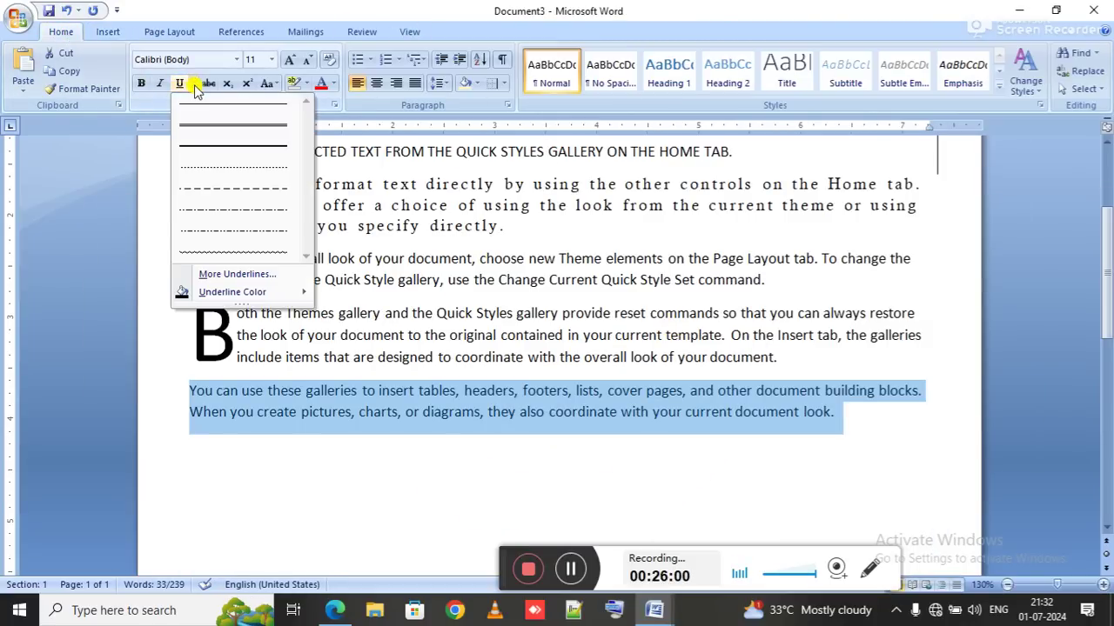
click(216, 129)
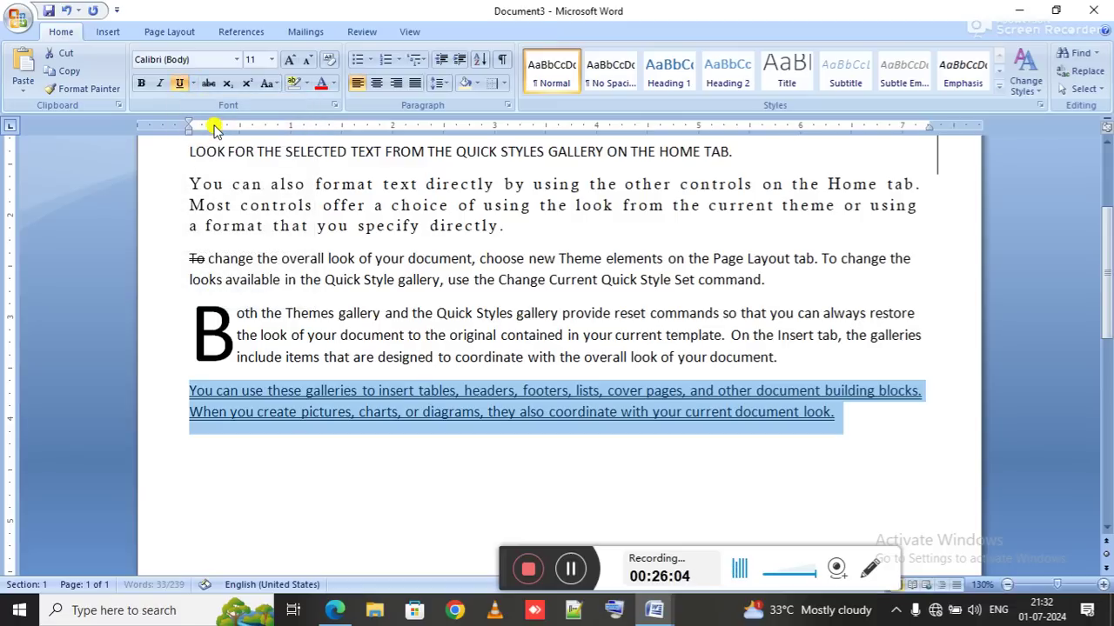
click(324, 87)
click(459, 331)
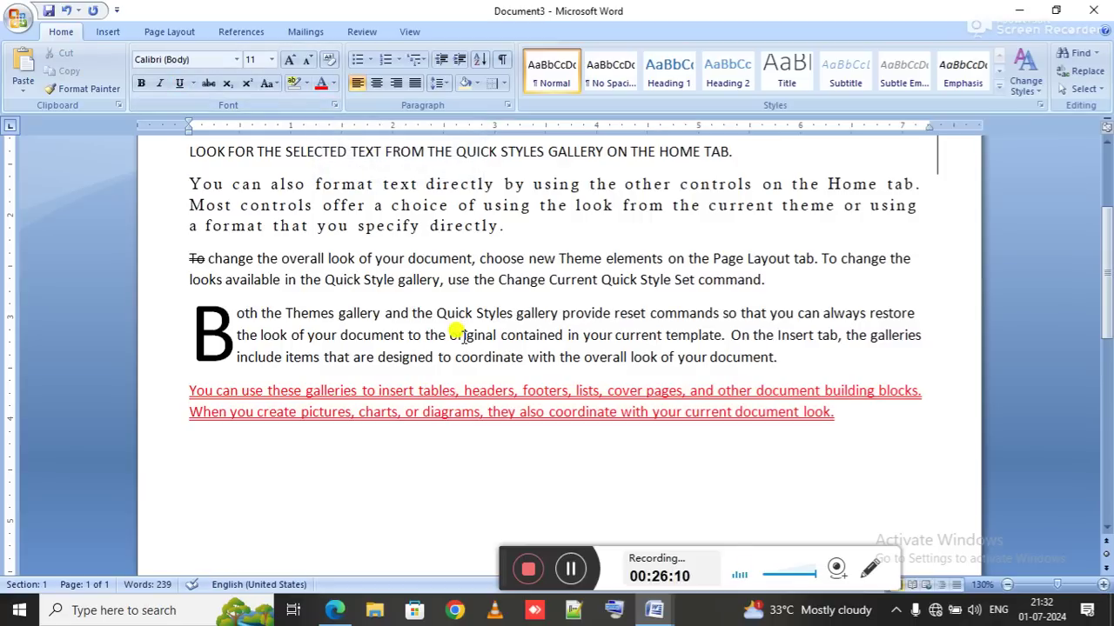
Step: Close the practice document without saving its changes and create a new blank document
key(alt+F4)
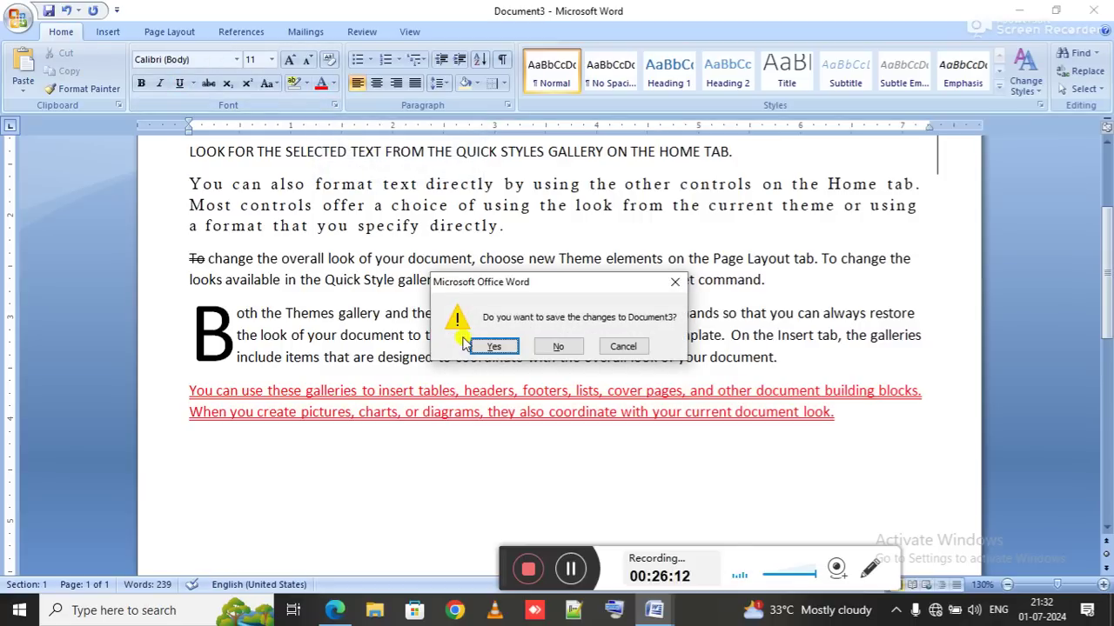
key(n)
key(ctrl+n)
Step: Find Assignment 3 in the assignments file and generate its sample text in the new document with =RAND(6,2)
key(alt+Tab)
scroll(462, 339, down, 10)
scroll(462, 330, up, 2)
scroll(462, 321, up, 6)
scroll(462, 320, down, 5)
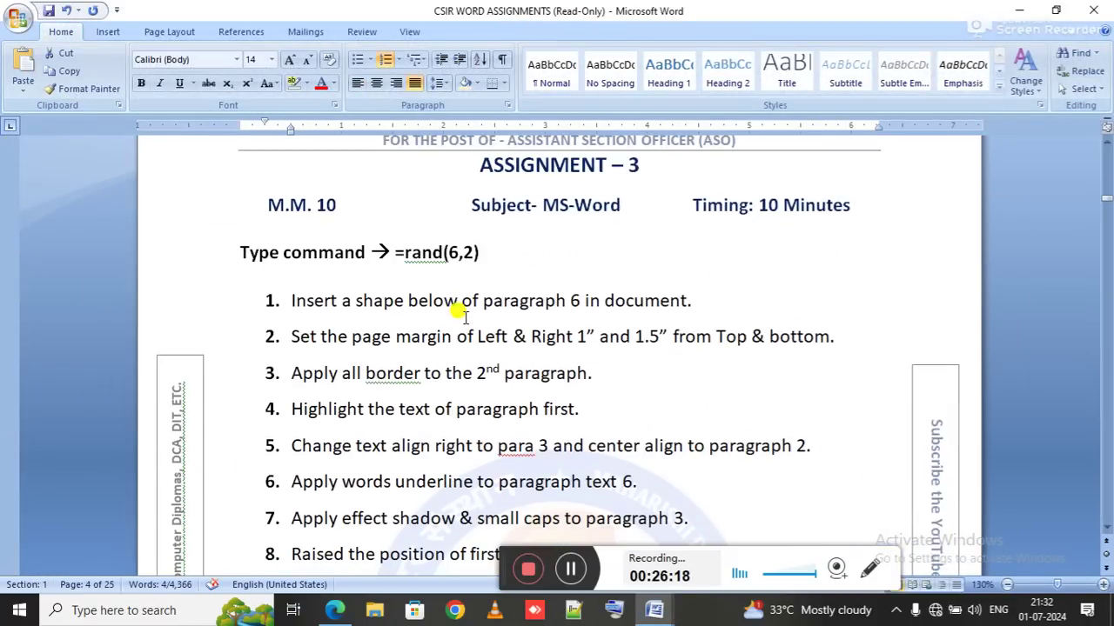
key(alt+Tab)
text(=)
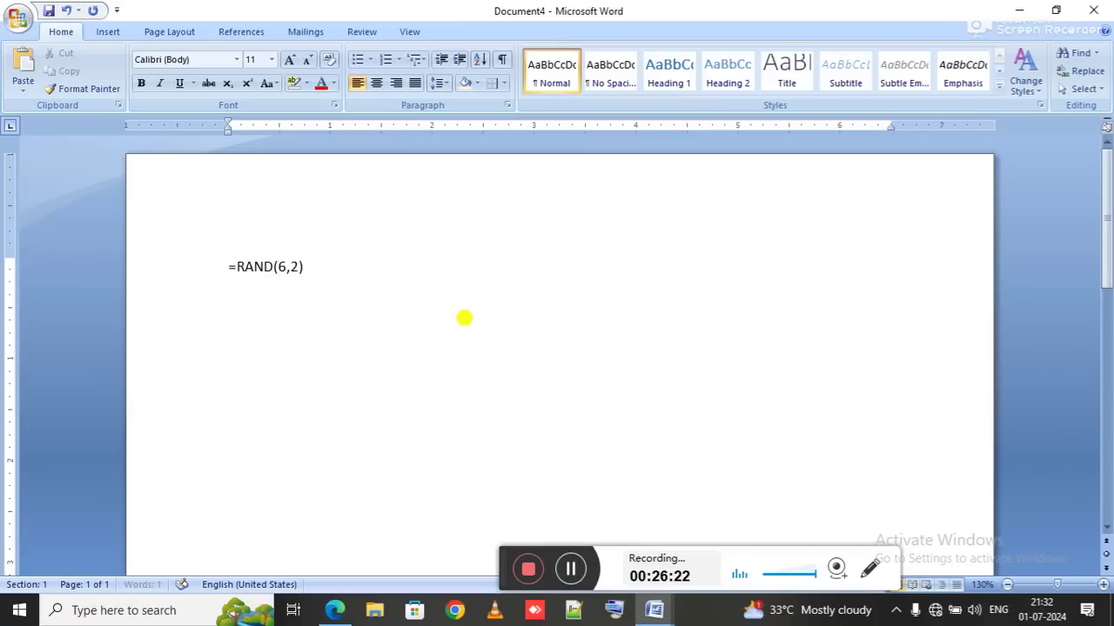
key(Return)
Step: Following task 1 of Assignment 3, insert a 1" by 1" Smiley Face shape below the sixth paragraph
key(alt+Tab)
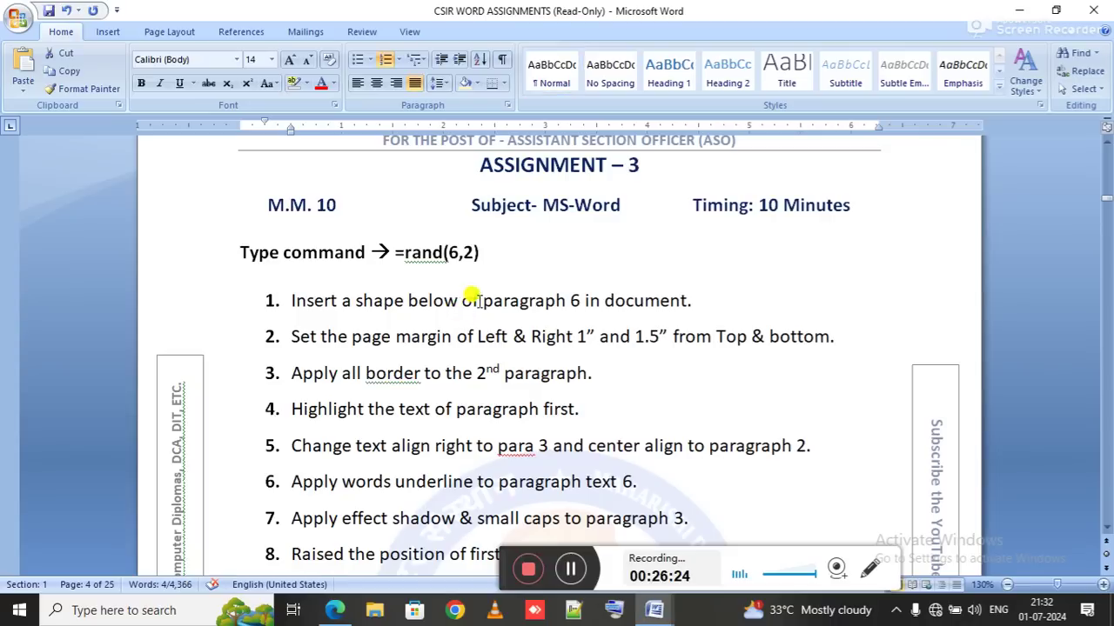
drag(373, 300, 601, 311)
click(479, 305)
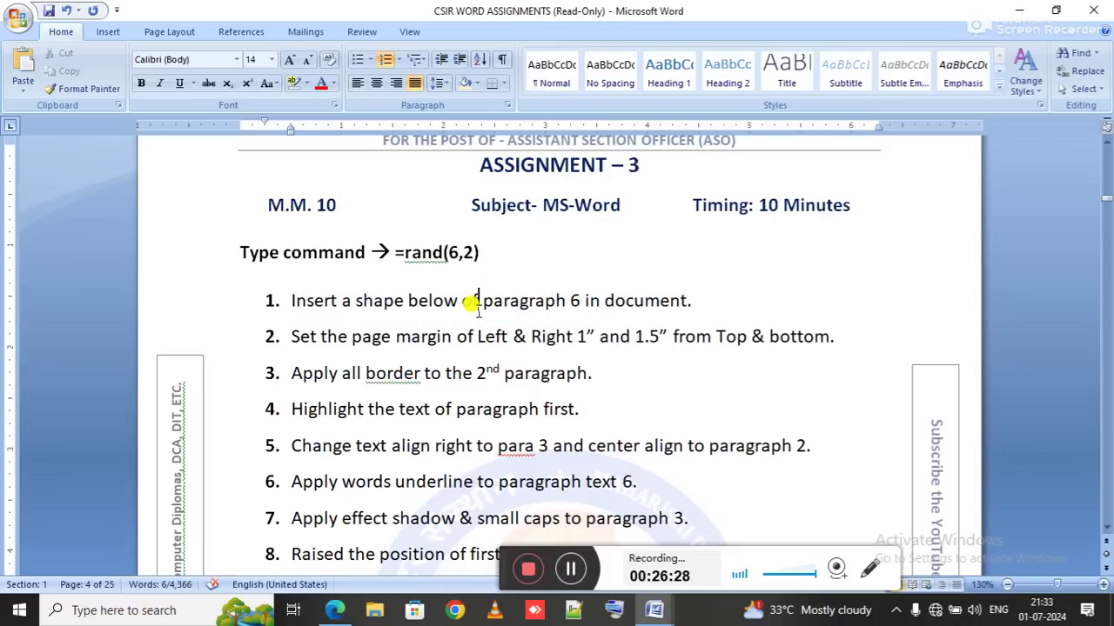
key(alt+Tab)
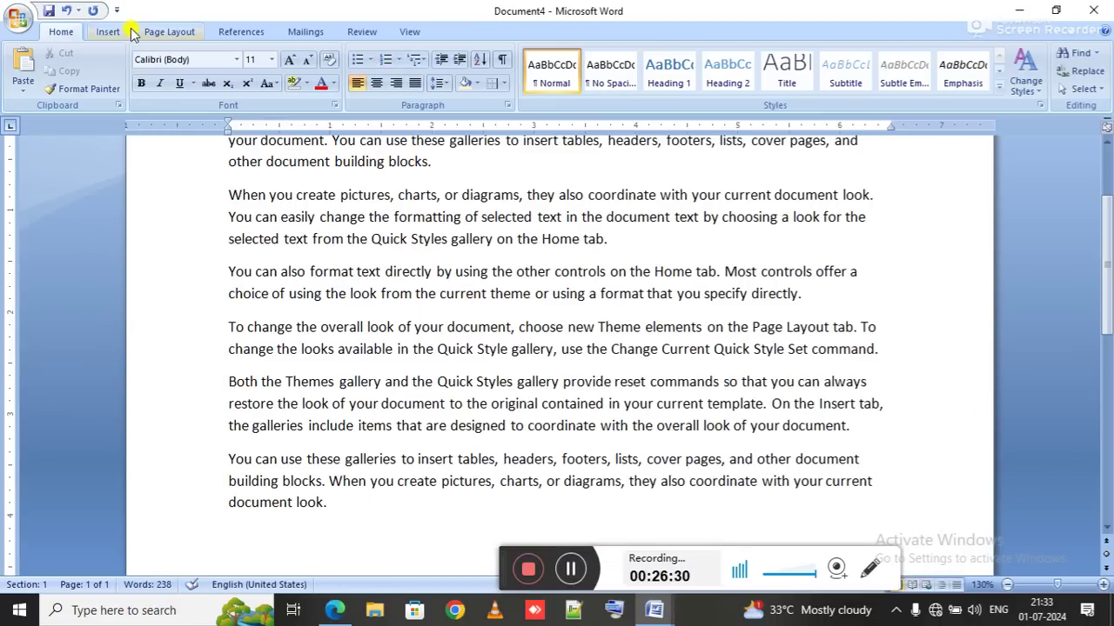
click(110, 31)
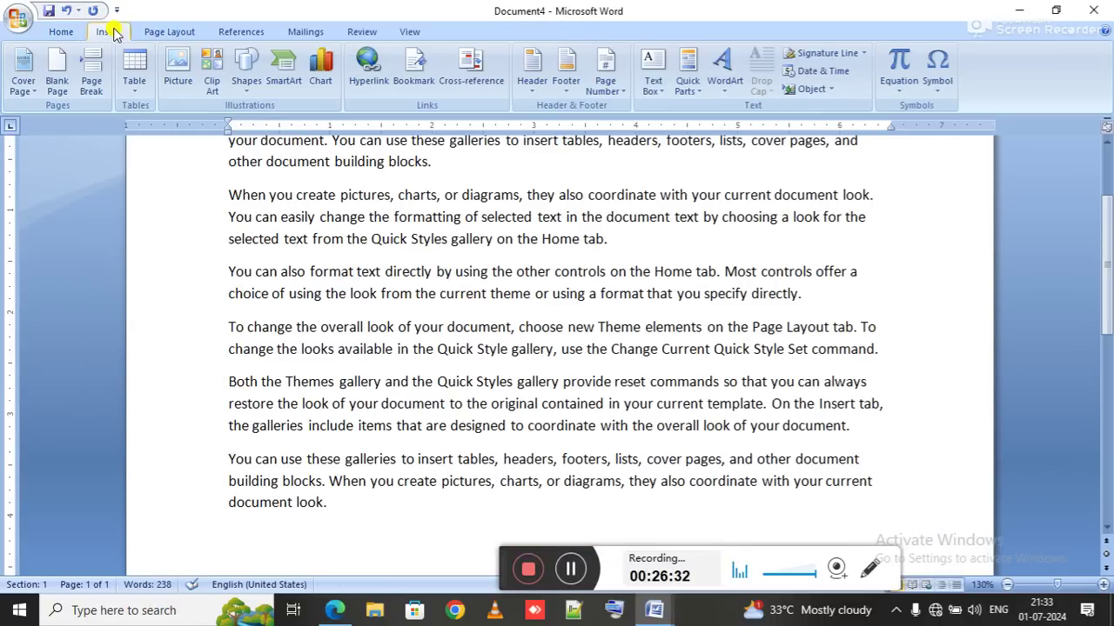
scroll(609, 400, down, 1)
click(570, 421)
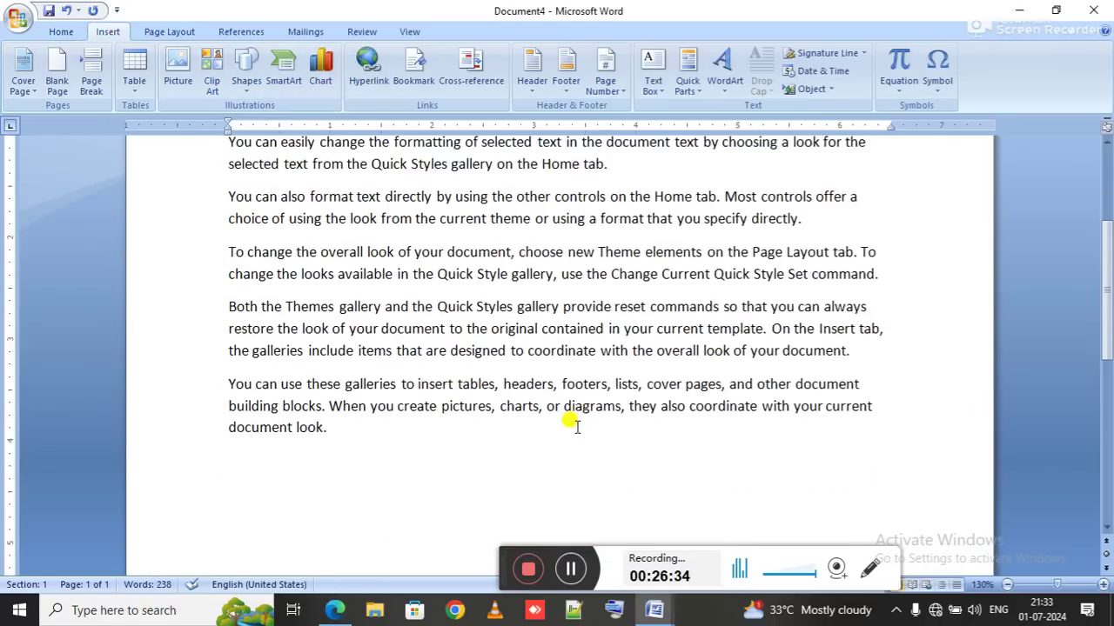
scroll(575, 426, down, 1)
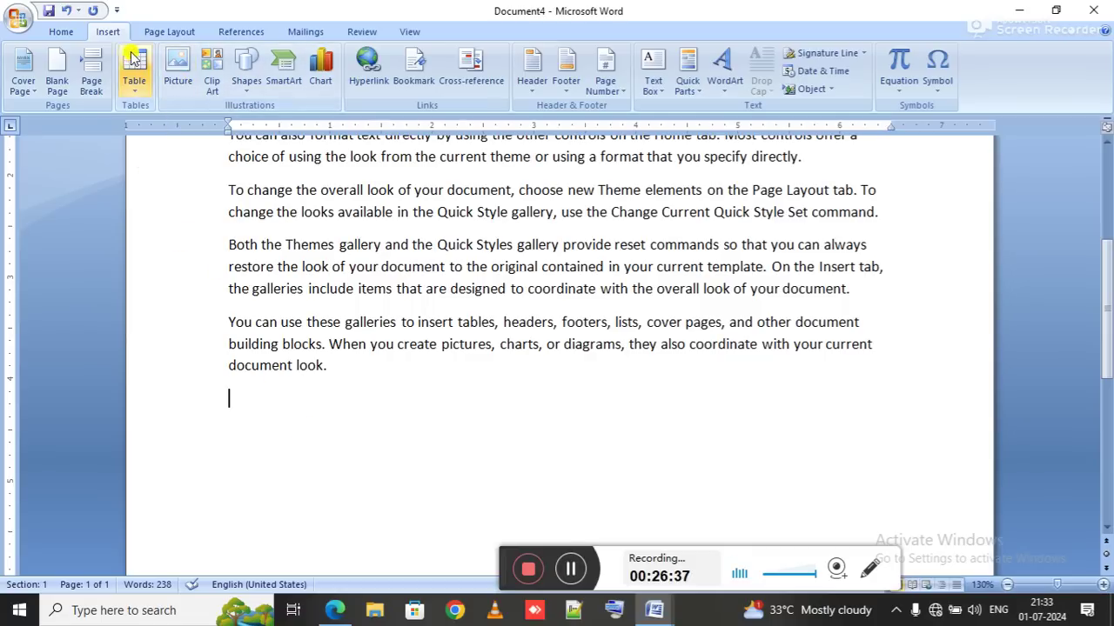
click(243, 69)
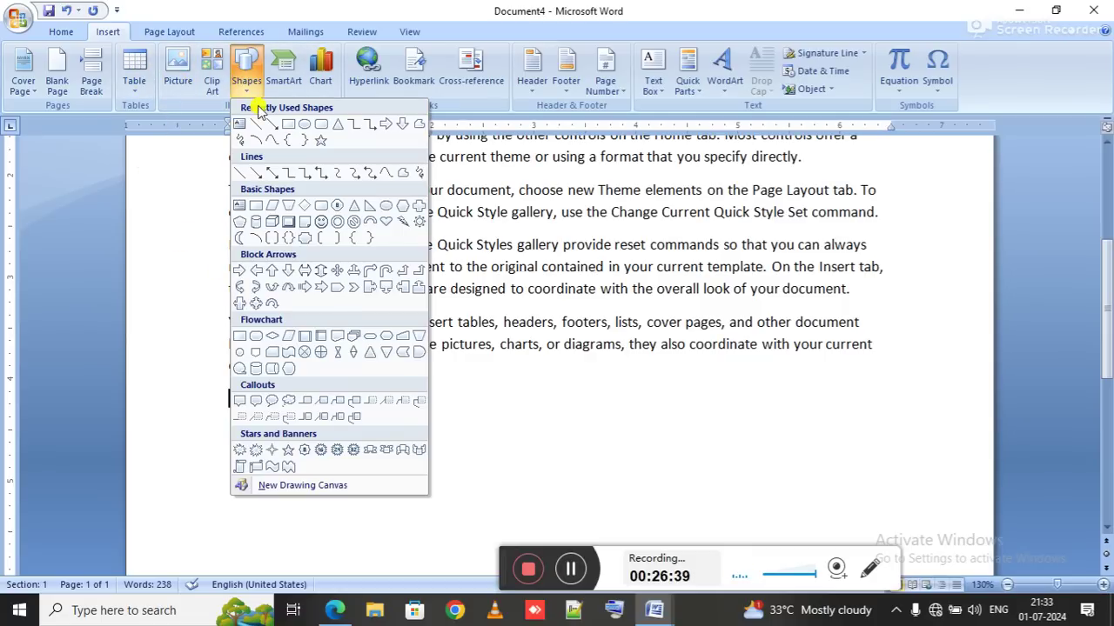
click(322, 221)
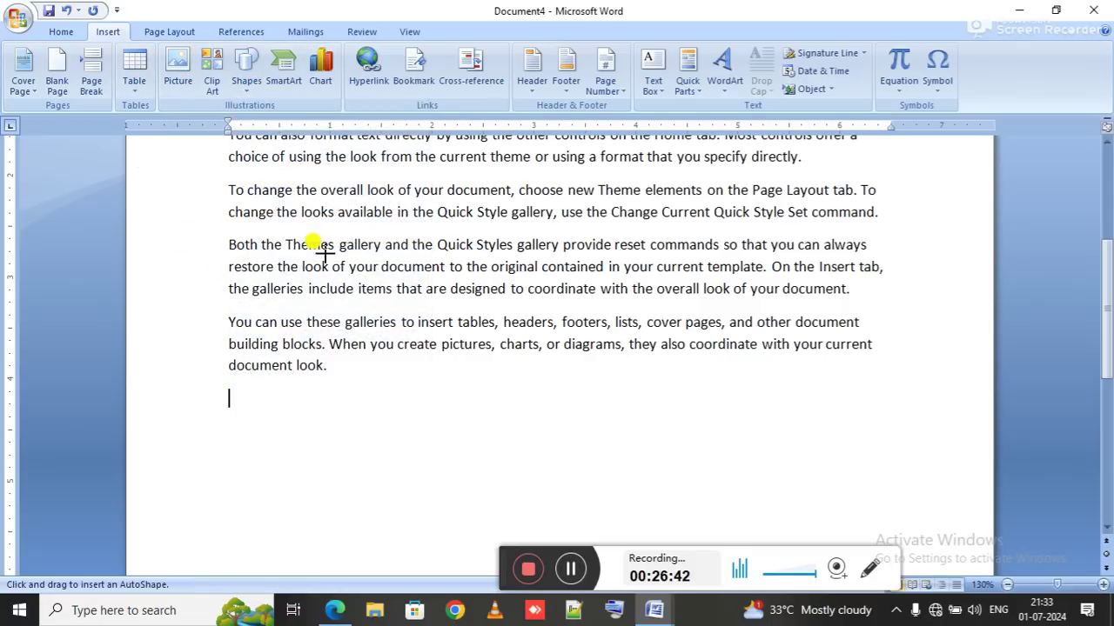
click(337, 400)
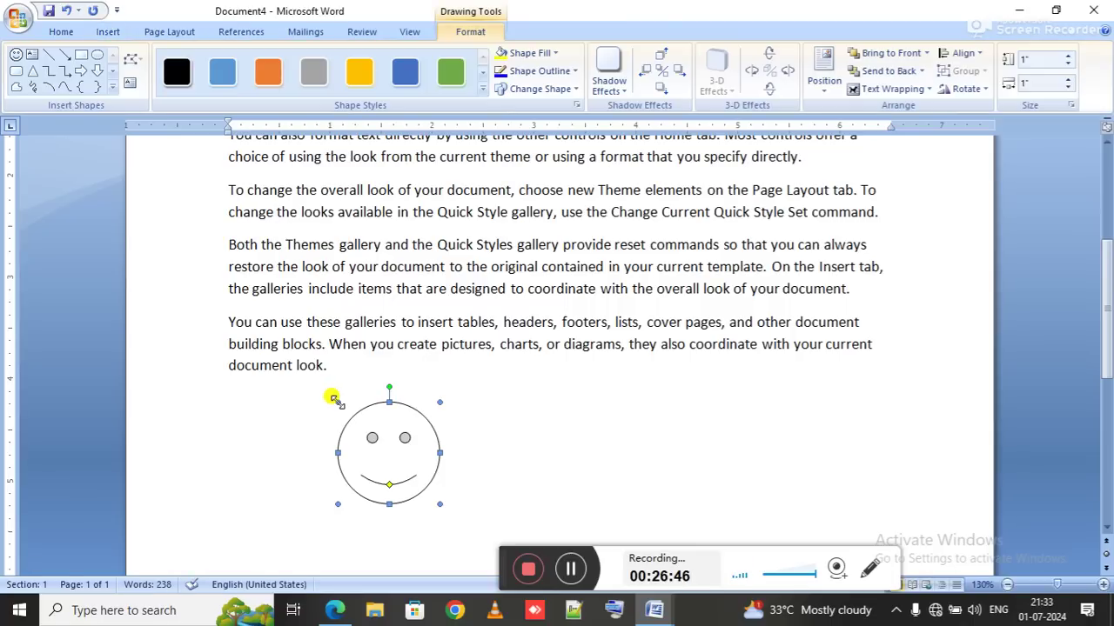
Step: Try a yellow fill and a 3 pt outline weight on the smiley face shape
scroll(336, 401, down, 3)
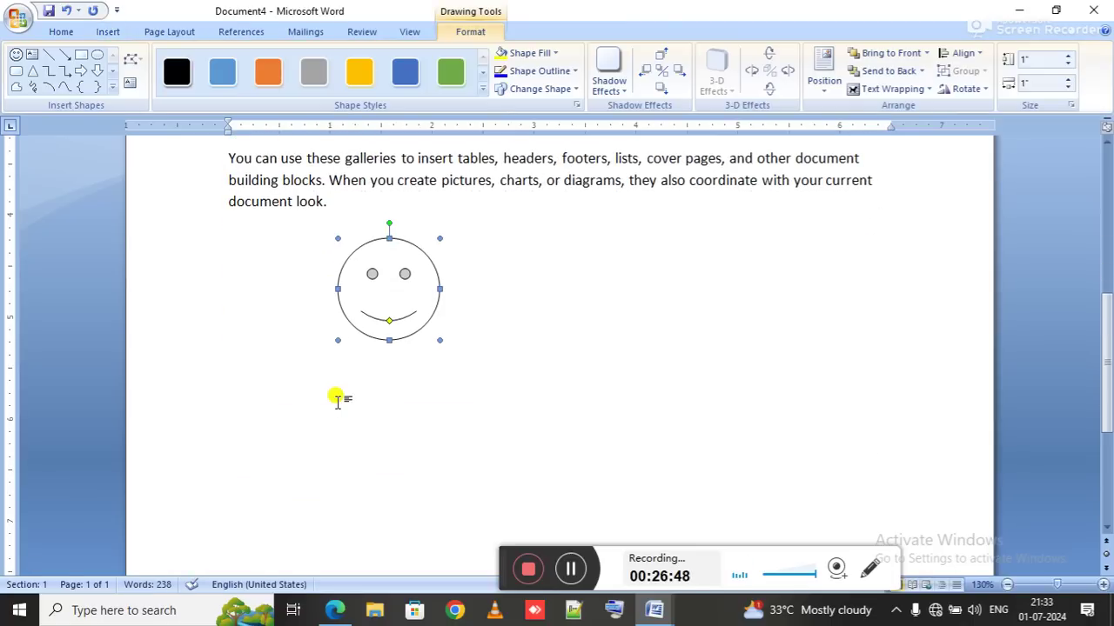
click(507, 59)
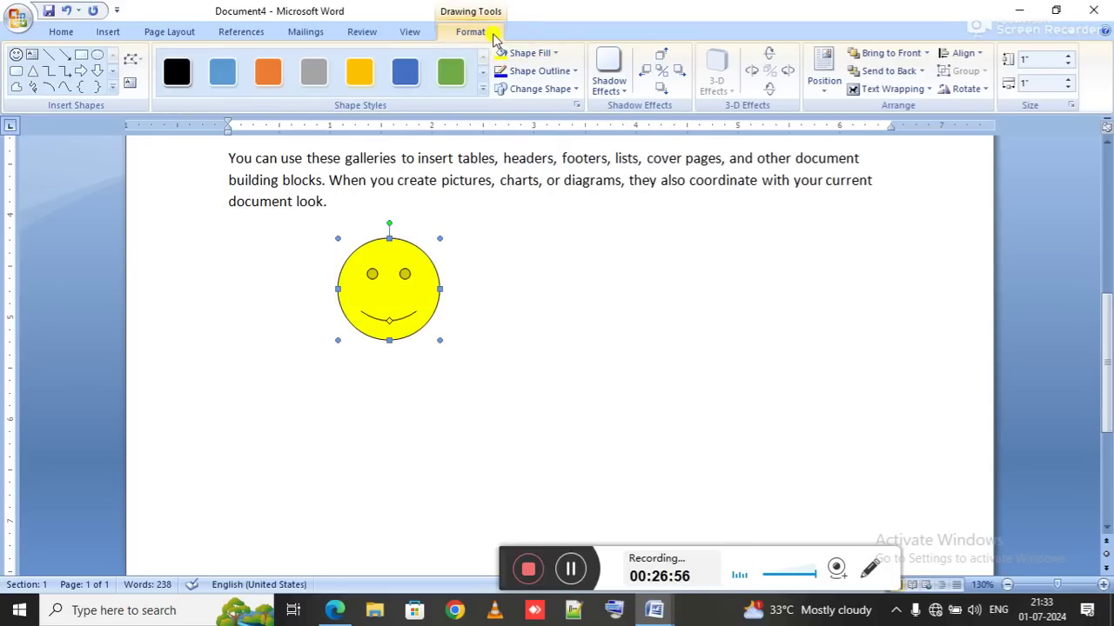
click(502, 290)
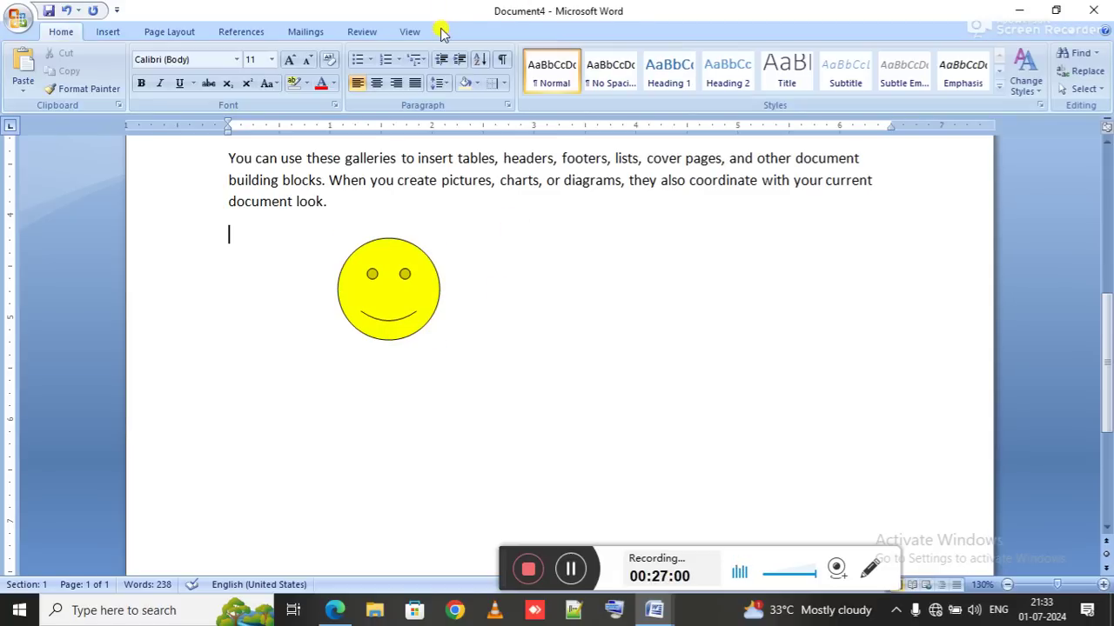
click(401, 324)
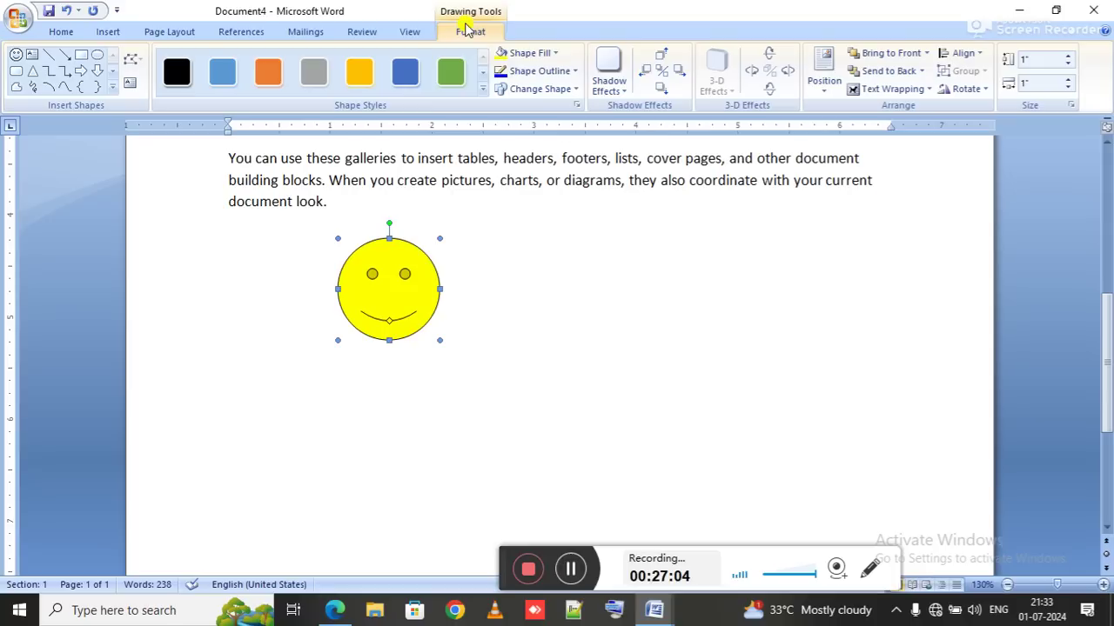
click(544, 70)
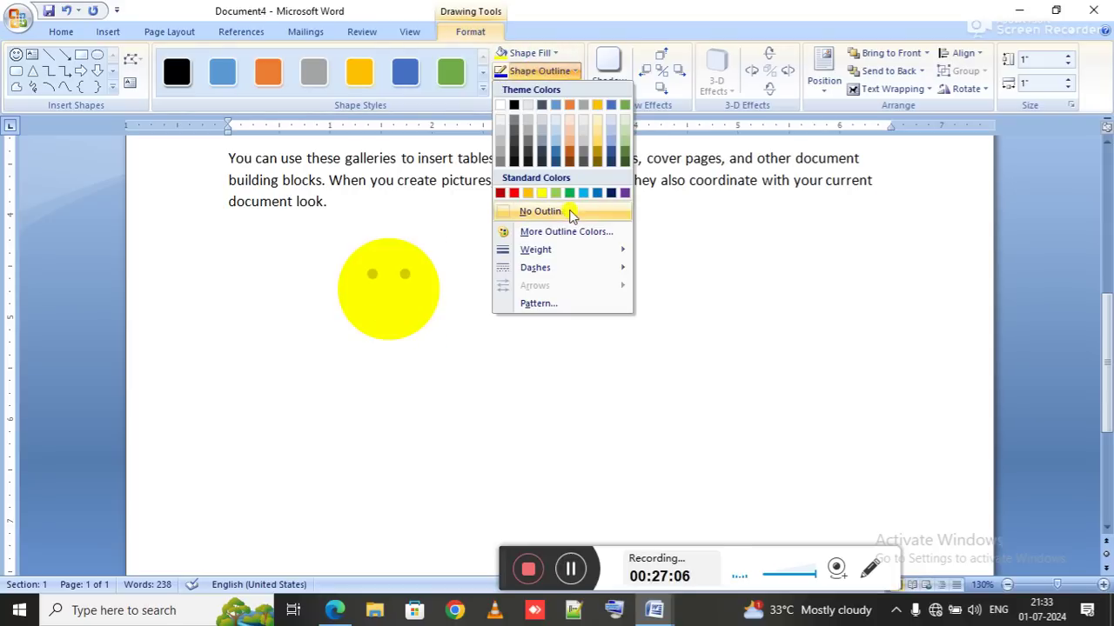
mouse_move(583, 254)
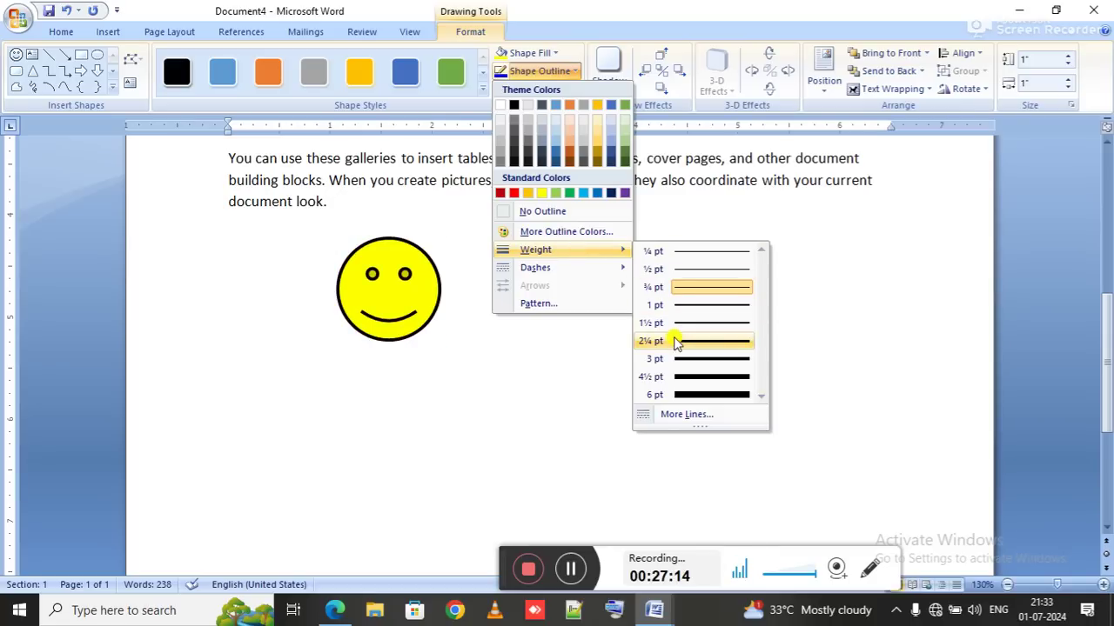
click(677, 357)
Step: Undo the outline and fill changes made to the smiley face shape
key(ctrl+z)
key(ctrl+z)
key(ctrl+z)
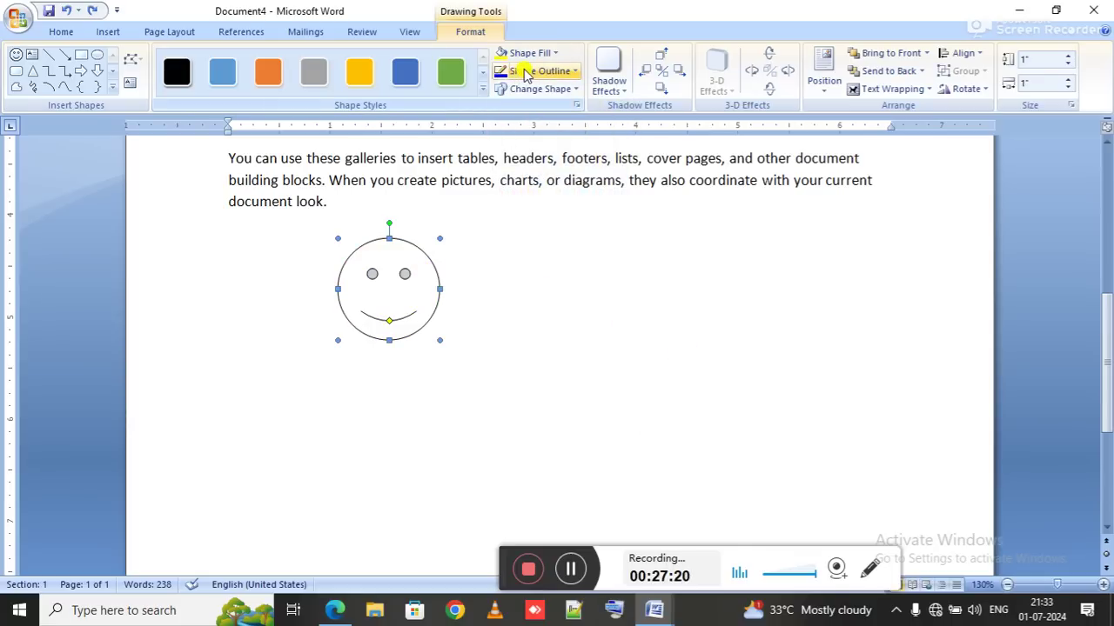
Step: Recheck the wording of task 1 and enlarge the smiley face shape to about 1.38" high and 1.48" wide
key(alt+Tab)
key(ctrl+z)
key(ctrl+y)
drag(454, 303, 621, 293)
click(641, 299)
key(alt+Tab)
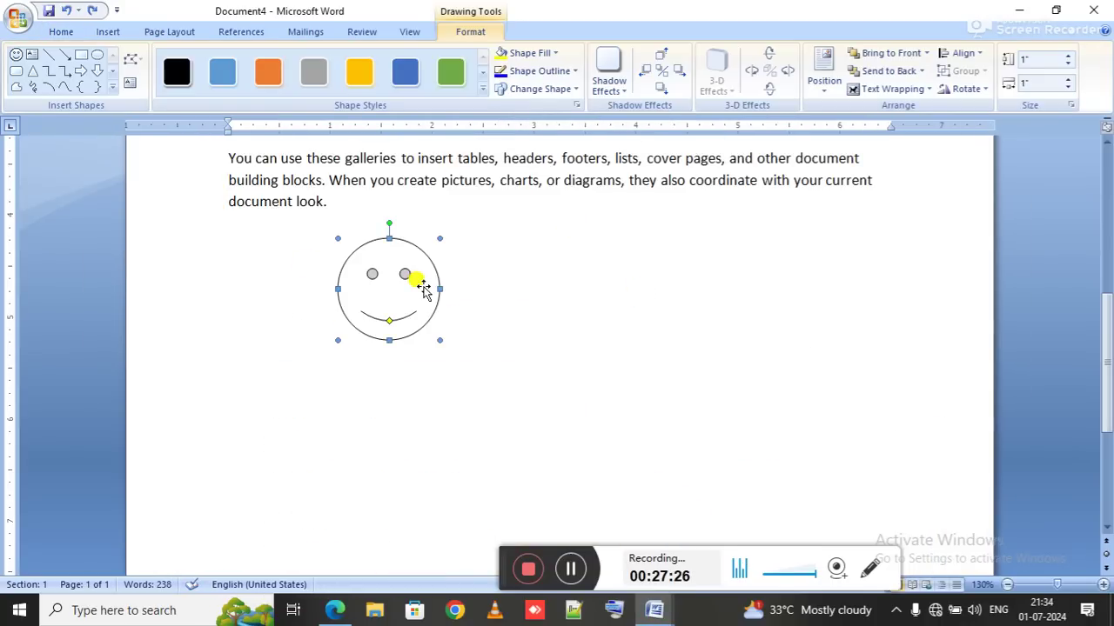
drag(433, 334, 483, 375)
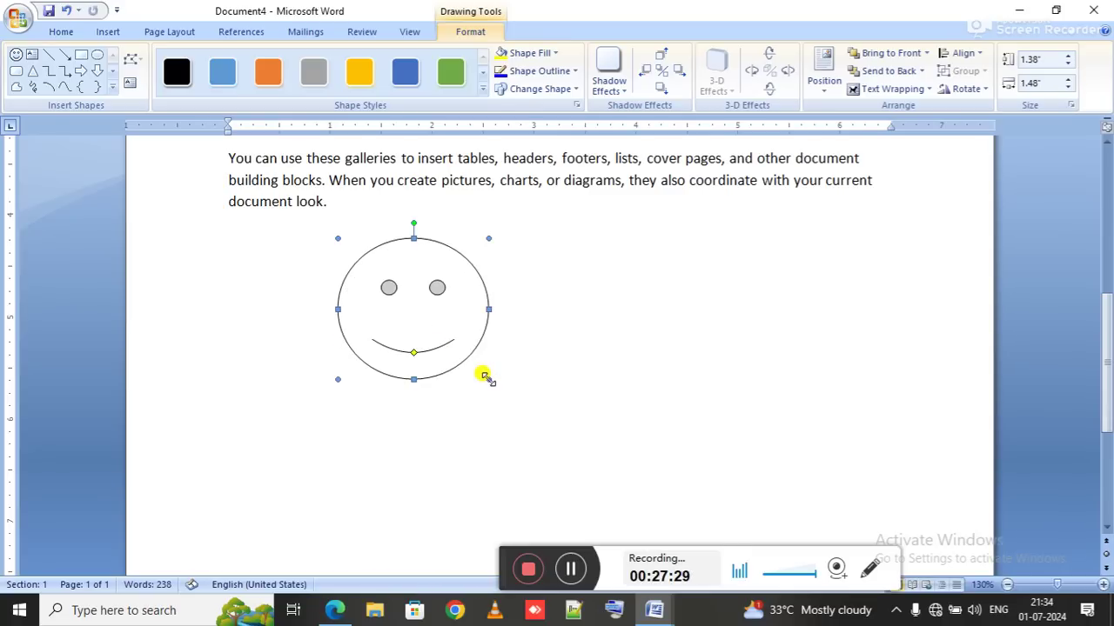
Step: Read task 2 of Assignment 3 about the page margins required for left and right and for top and bottom
key(alt+Tab)
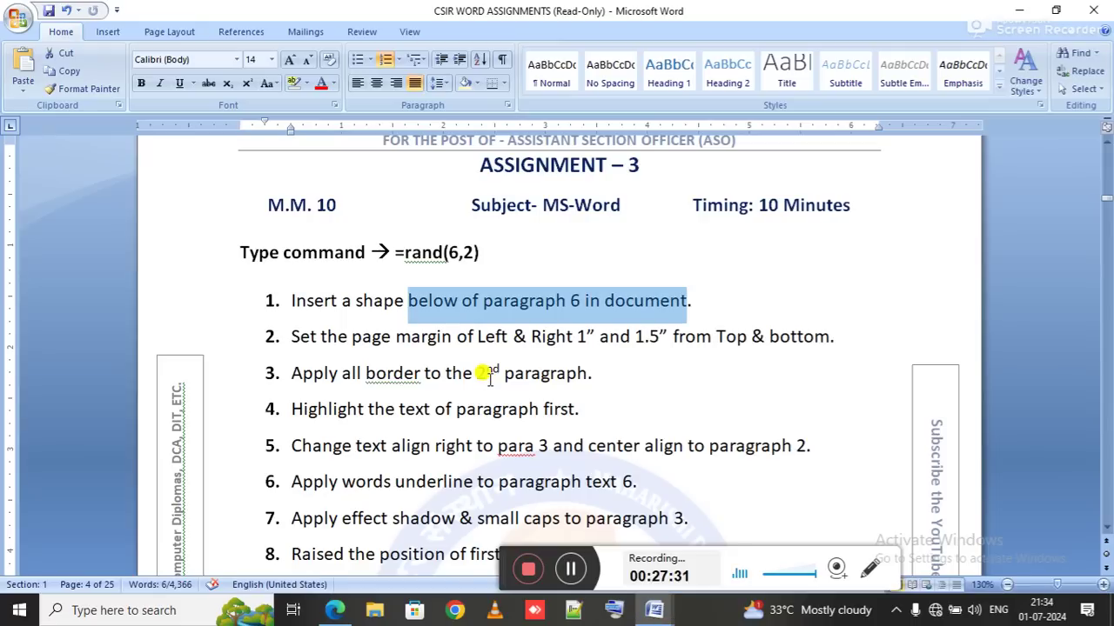
click(480, 368)
drag(349, 337, 590, 342)
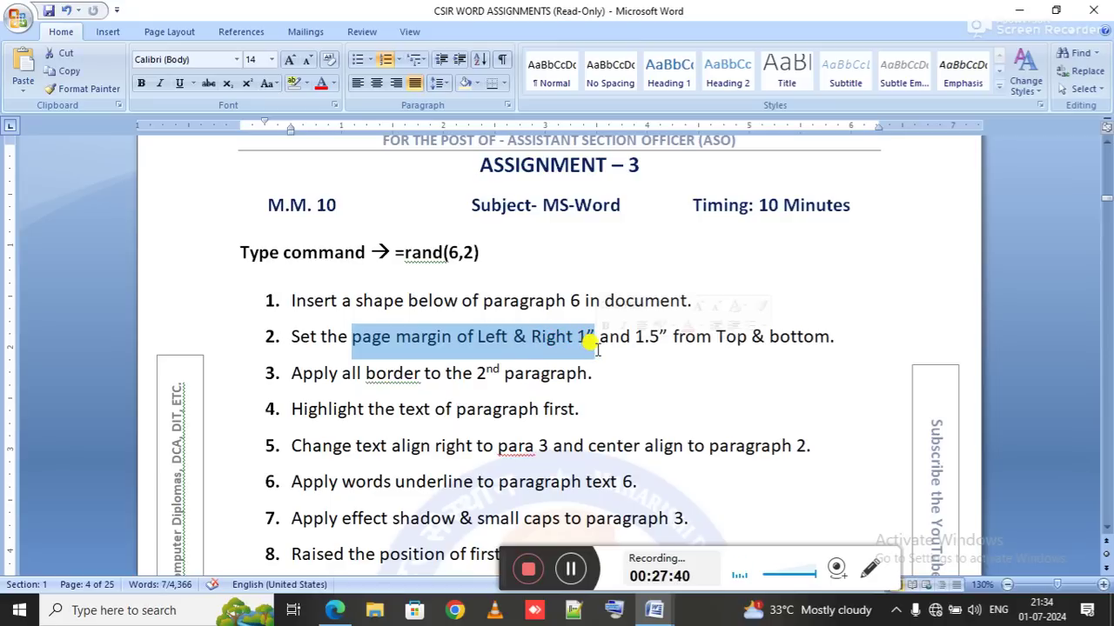
click(590, 342)
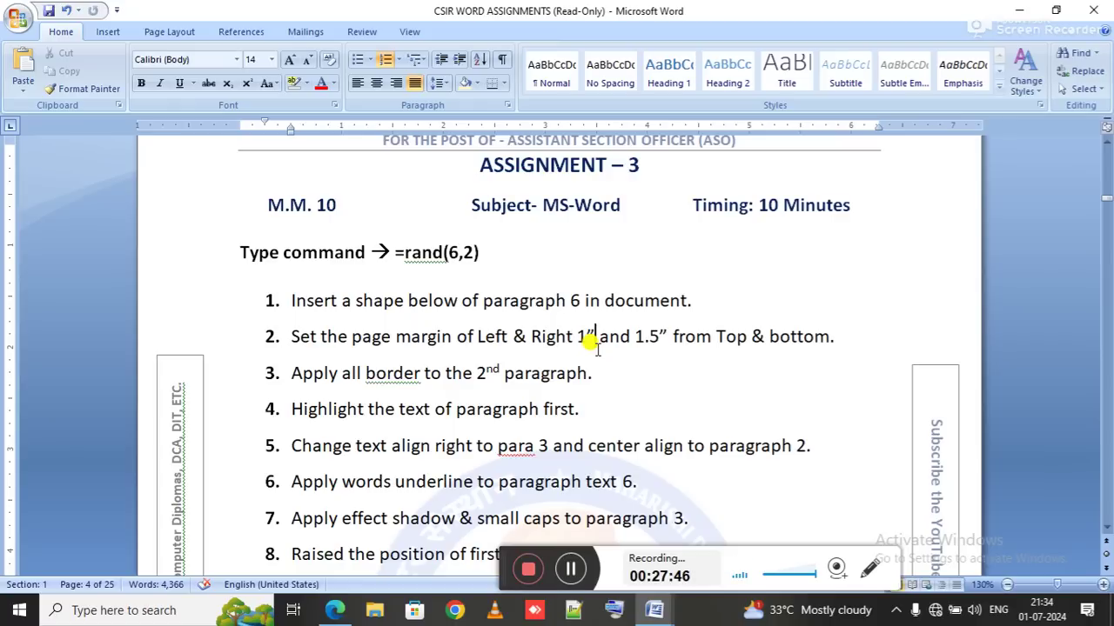
drag(597, 340, 452, 336)
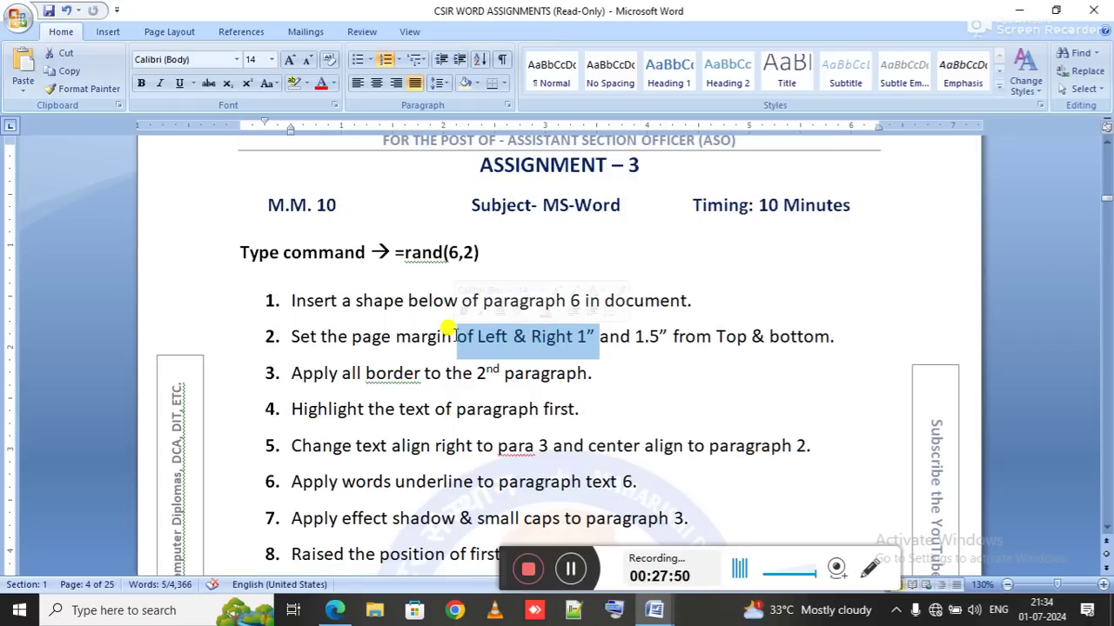
click(643, 336)
drag(641, 336, 766, 340)
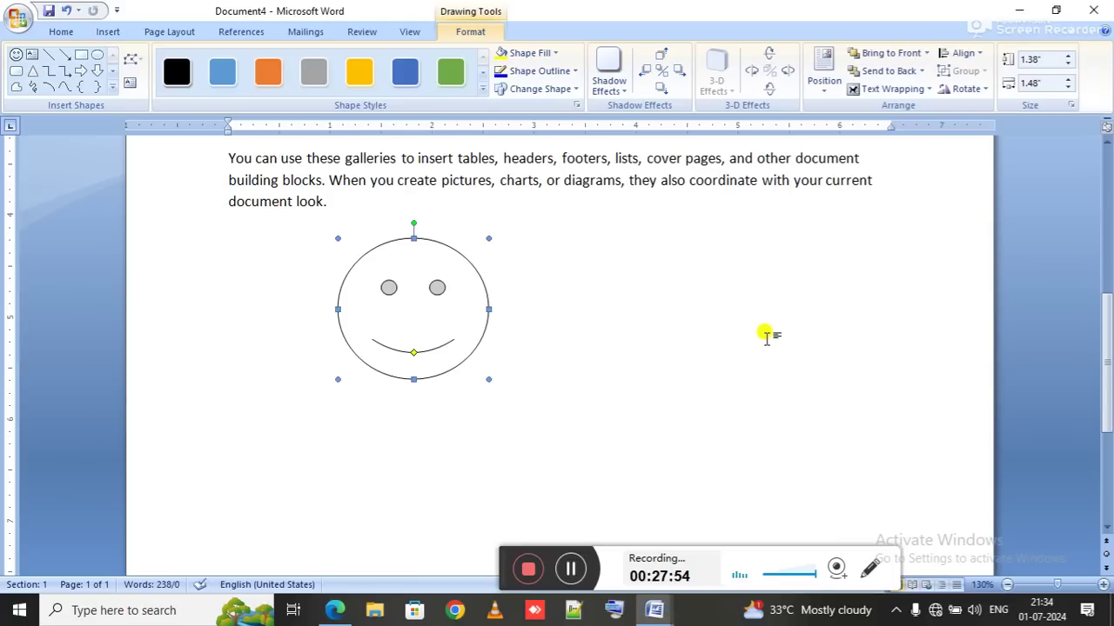
Step: Set the page's top and bottom margins to 1.5" for the whole document through custom margins
scroll(377, 251, up, 3)
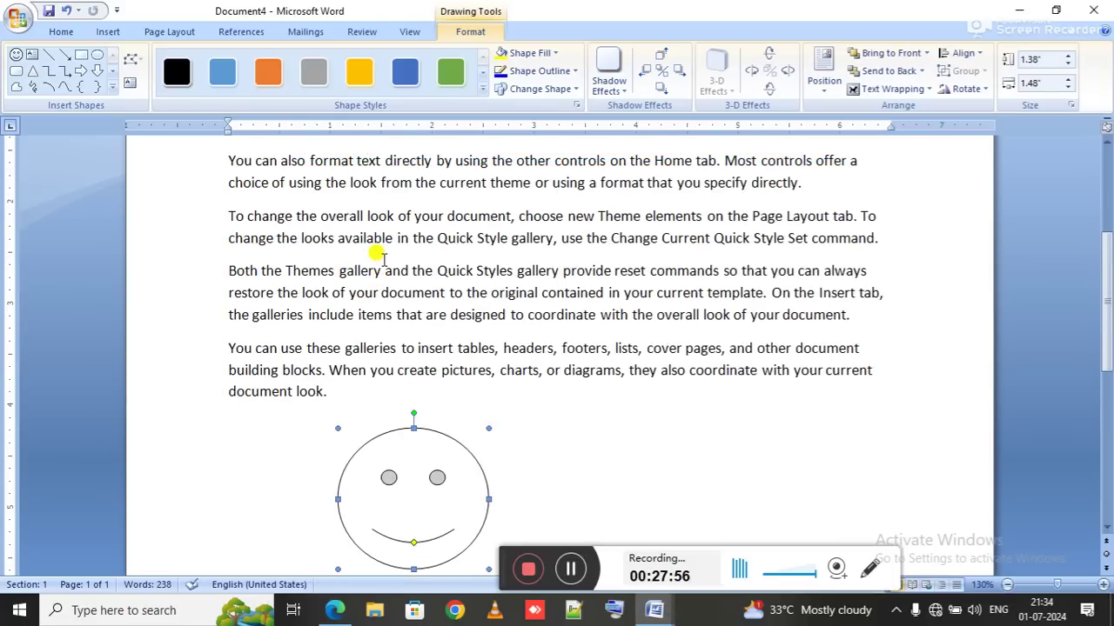
click(380, 250)
click(174, 31)
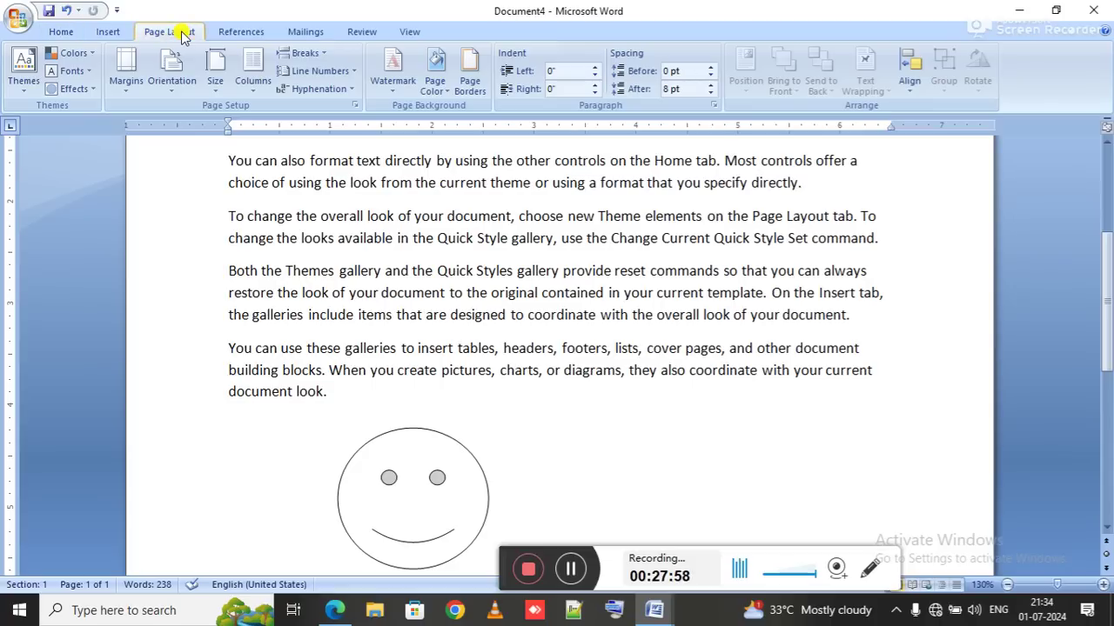
click(126, 60)
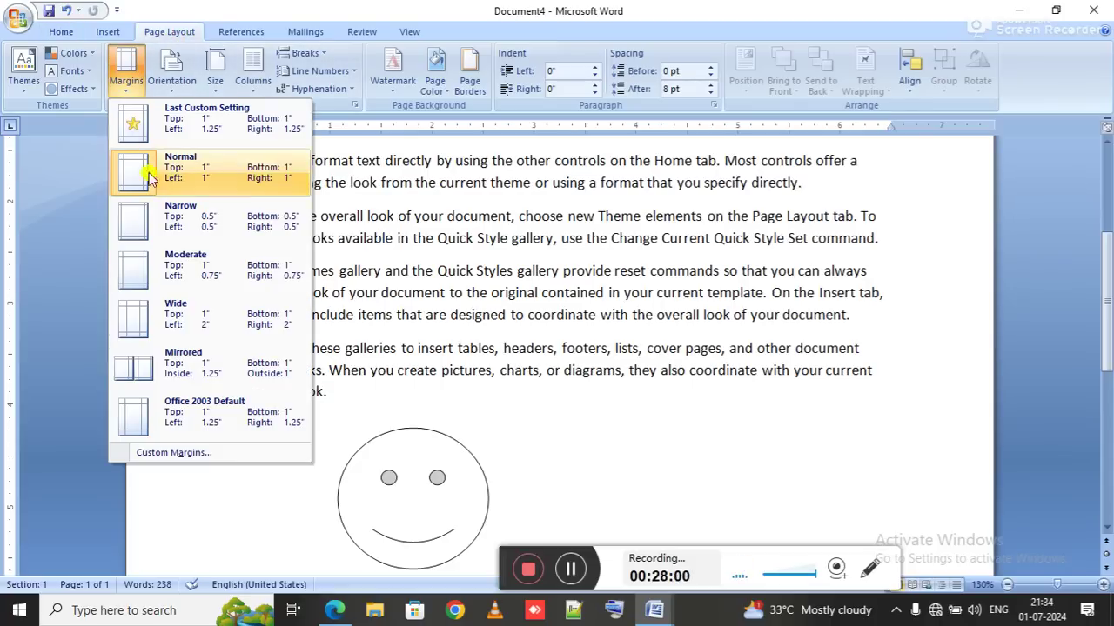
click(179, 453)
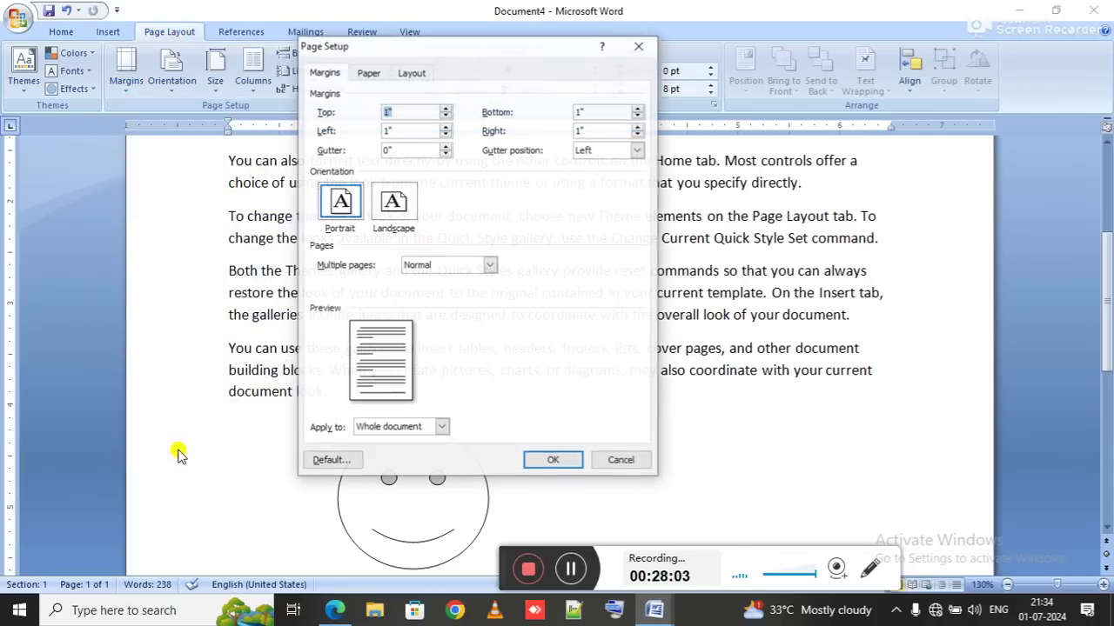
click(390, 112)
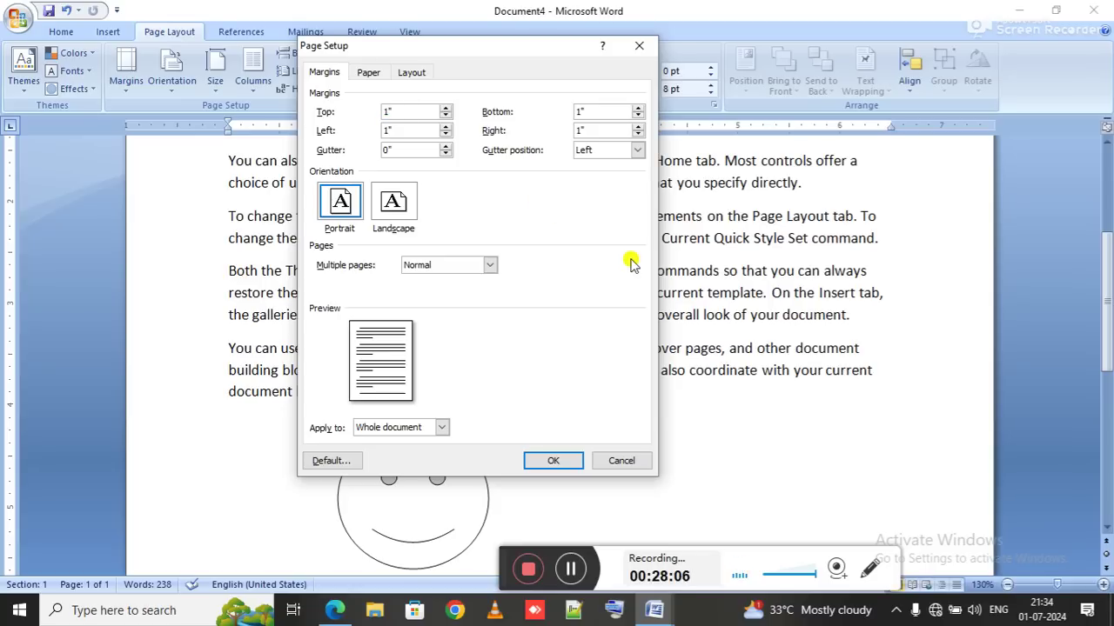
text(.5)
key(Tab)
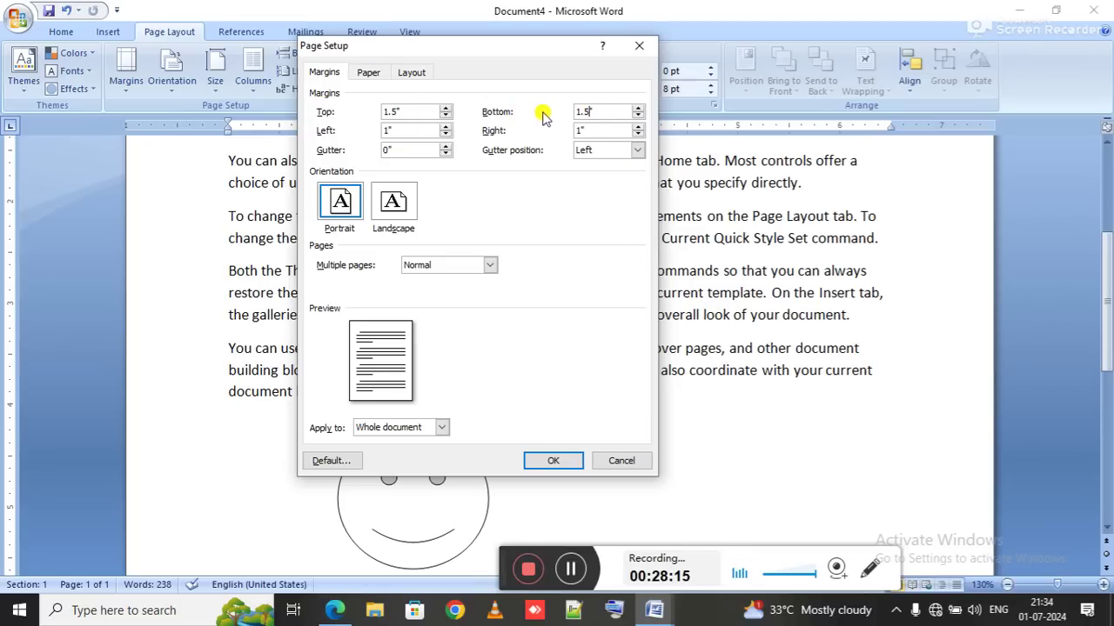
click(391, 153)
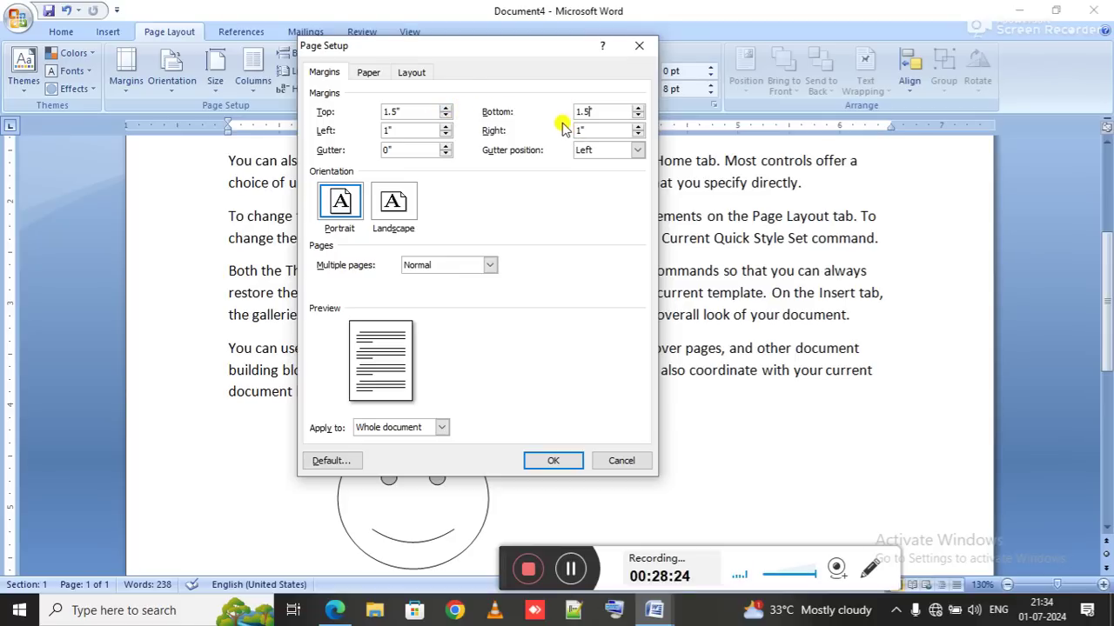
click(554, 461)
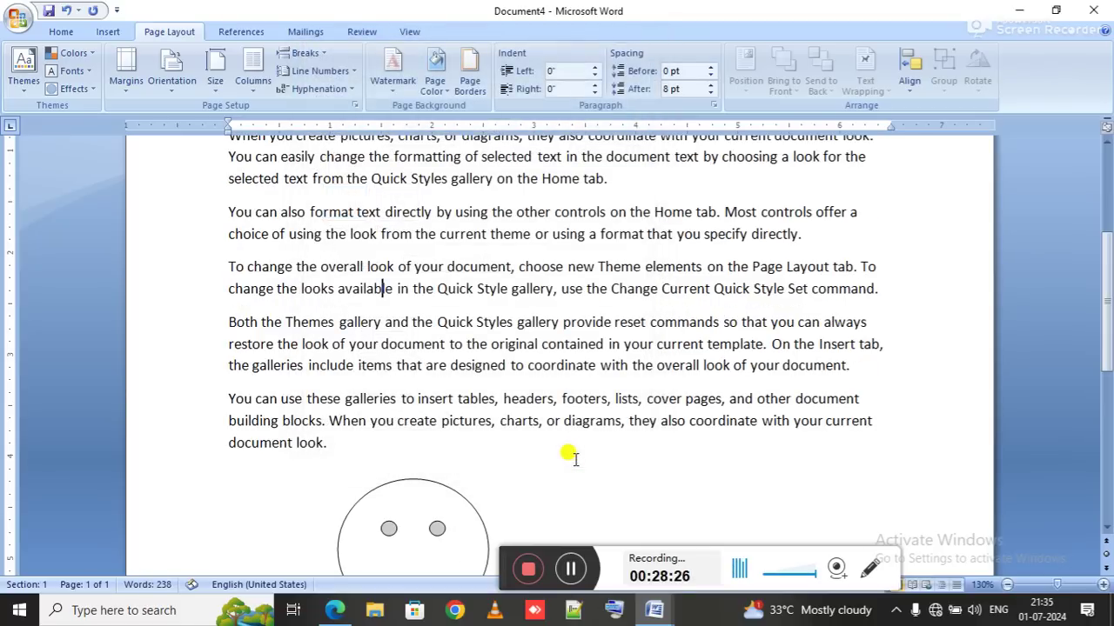
Step: Check task 3 in the CSIR WORD ASSIGNMENTS document and apply All Borders to the second paragraph of Document4
key(alt+Tab)
scroll(574, 453, down, 2)
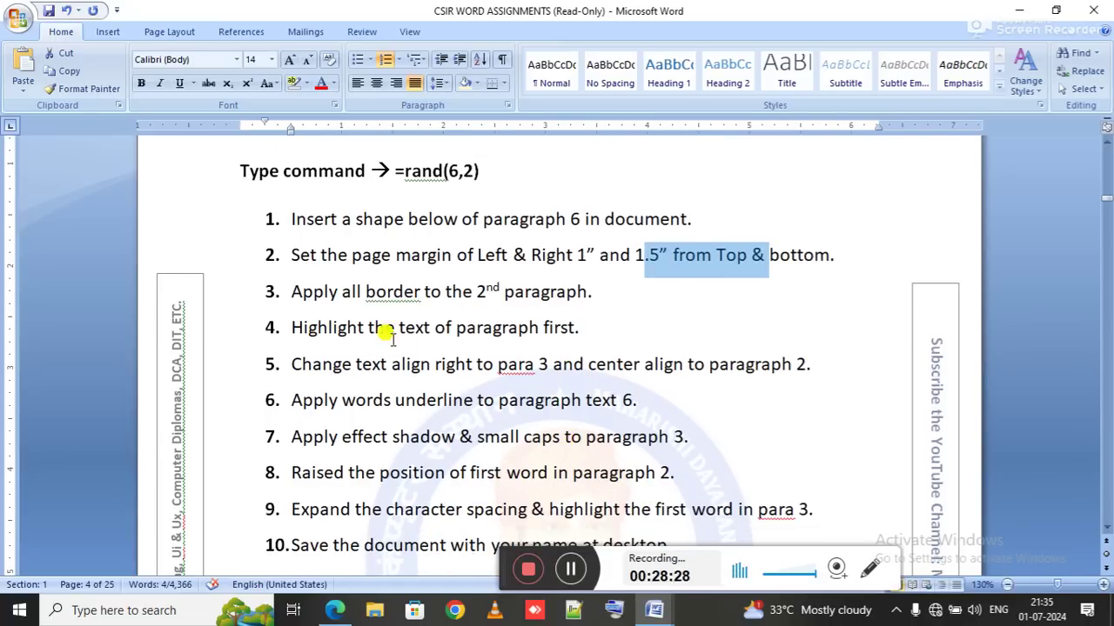
click(356, 287)
drag(356, 287, 586, 292)
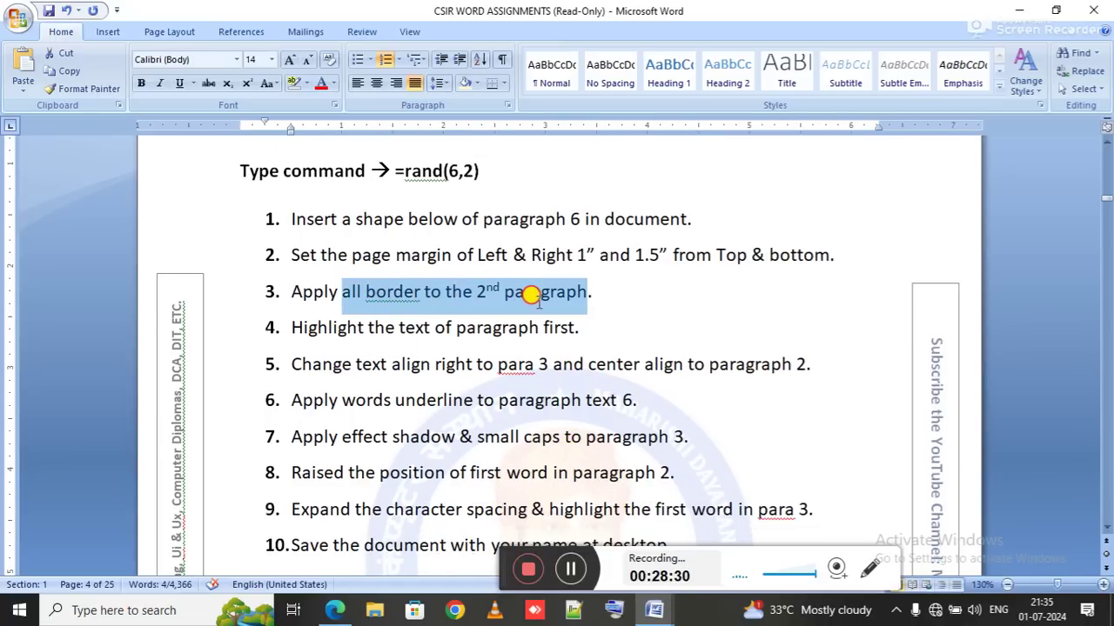
key(alt+Tab)
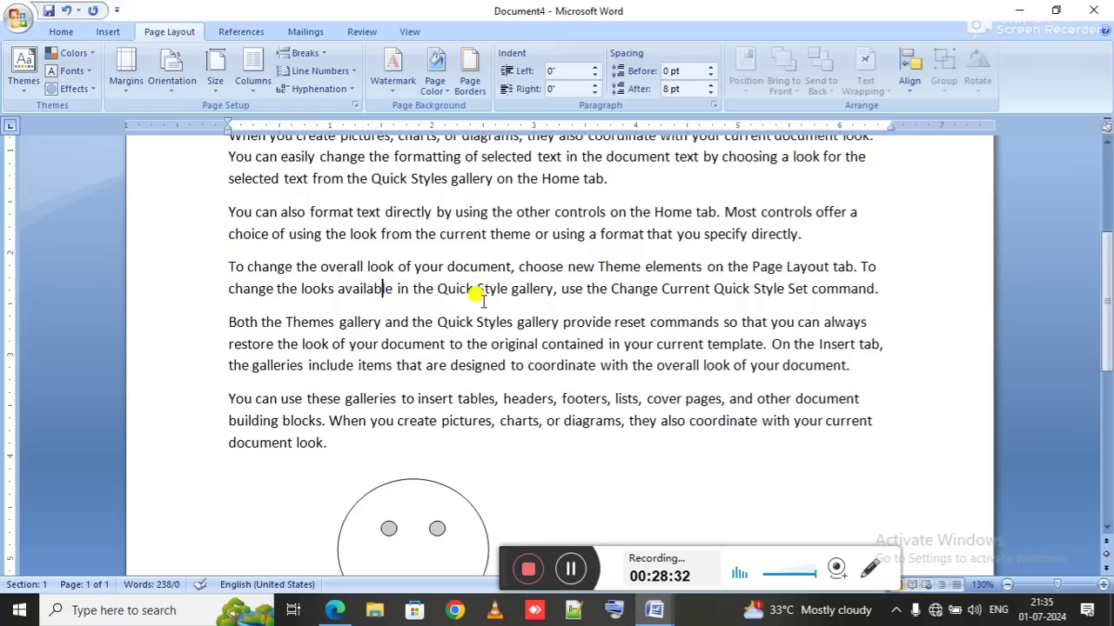
scroll(480, 293, up, 4)
scroll(480, 296, down, 3)
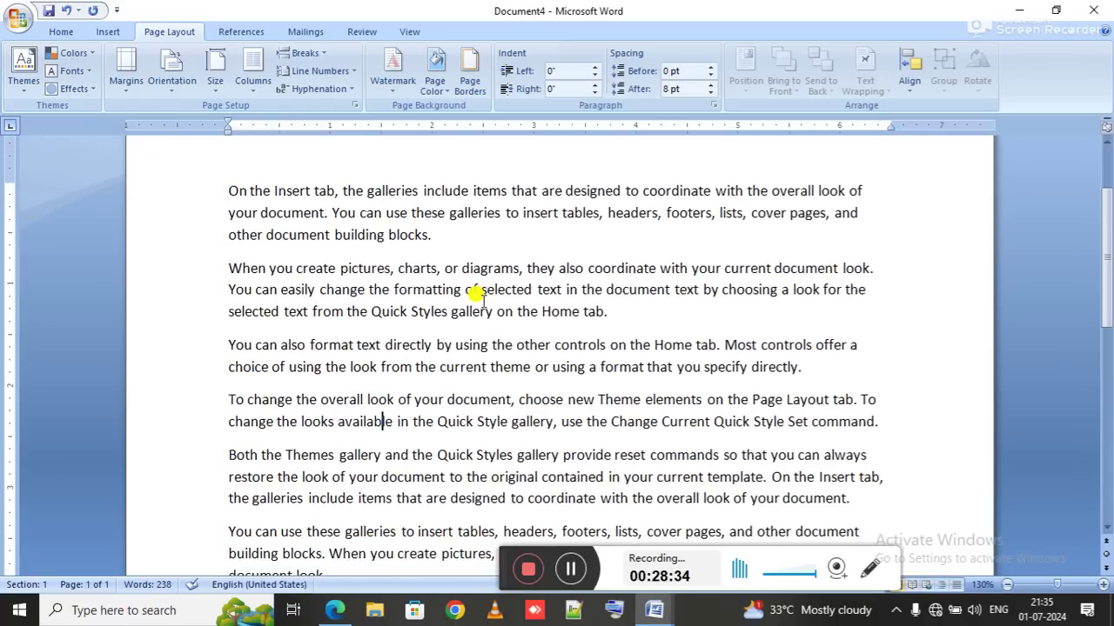
triple_click(448, 266)
key(alt+Tab)
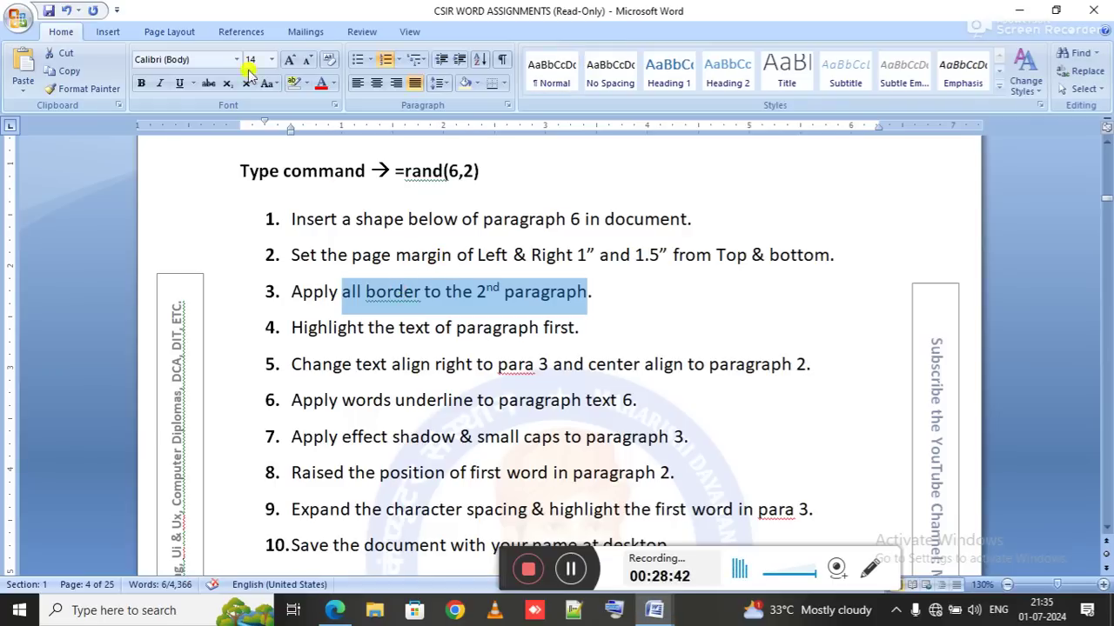
click(169, 32)
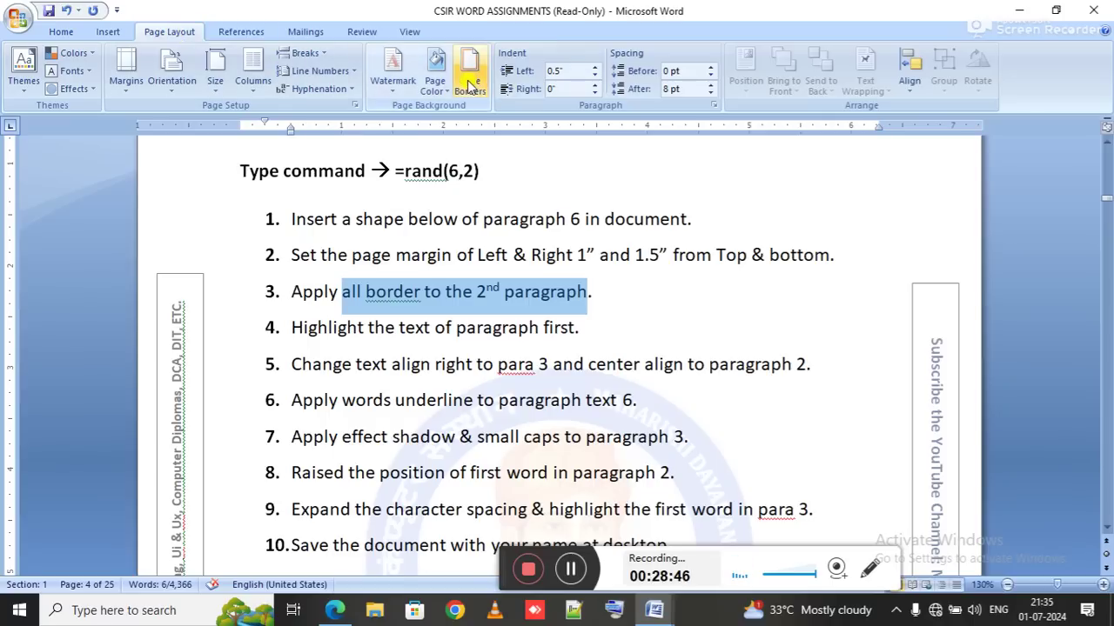
key(alt+Tab)
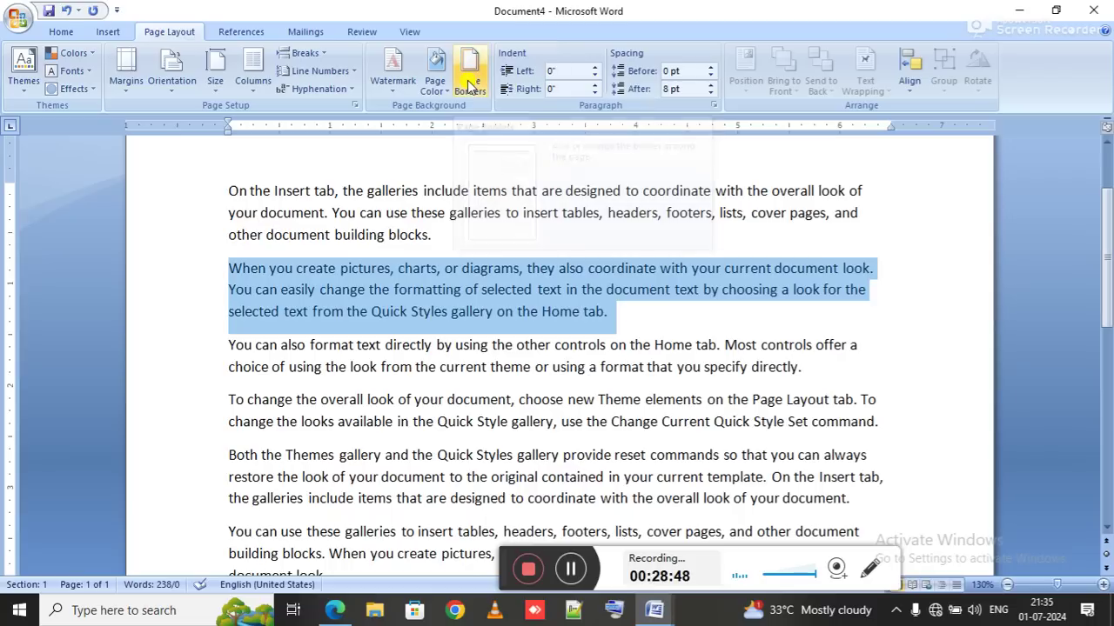
click(61, 31)
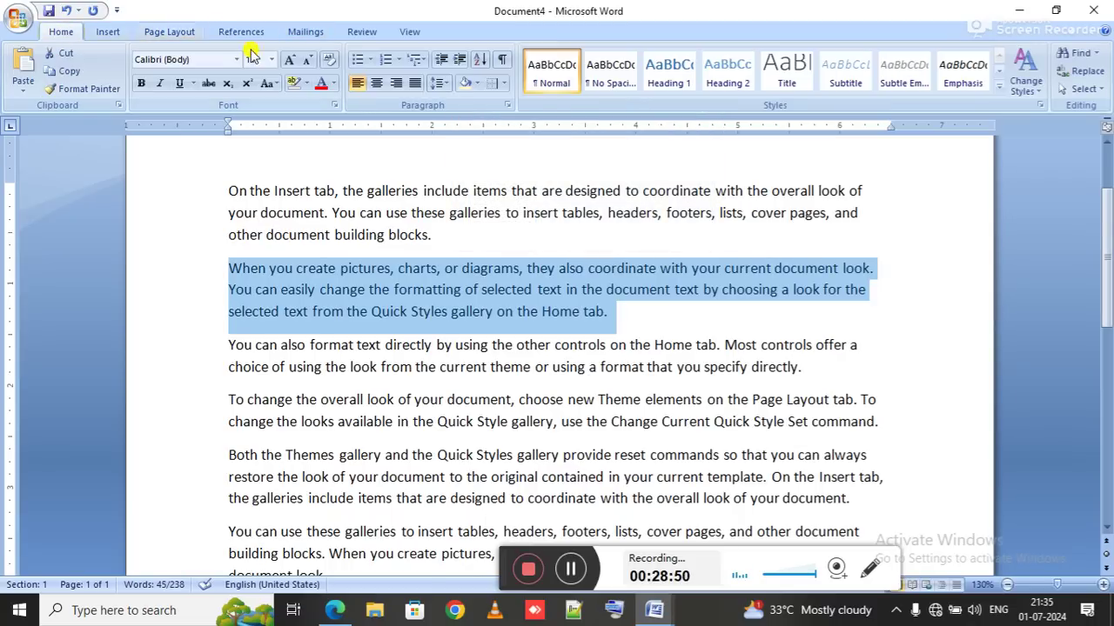
click(504, 84)
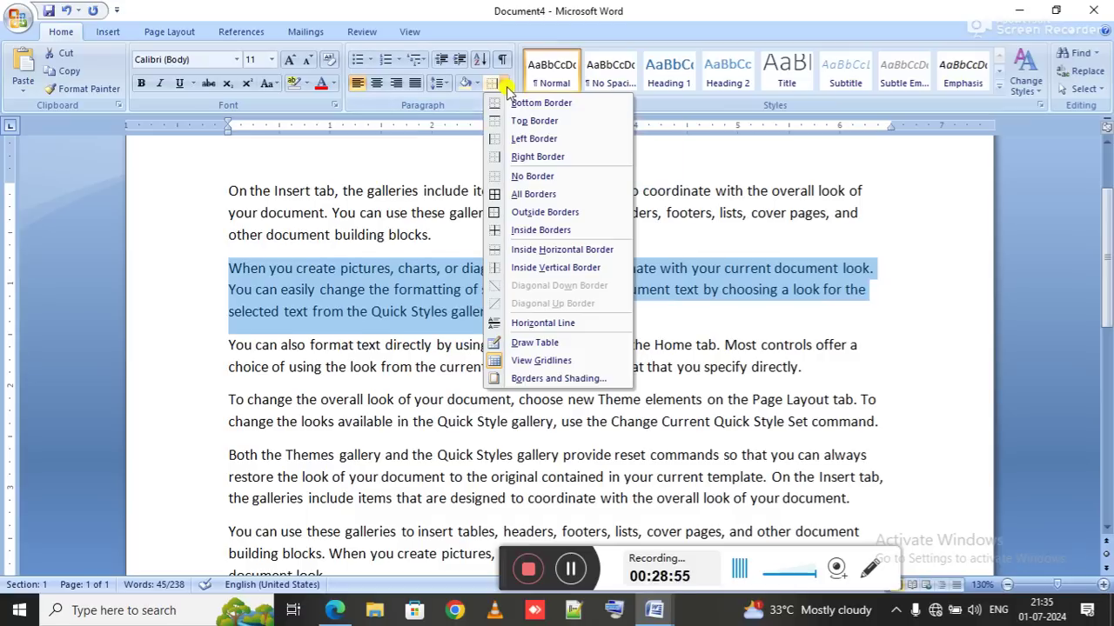
click(563, 194)
click(559, 186)
Step: Check task 4 in the assignments document and highlight the text of Document4's first paragraph in yellow
key(alt+Tab)
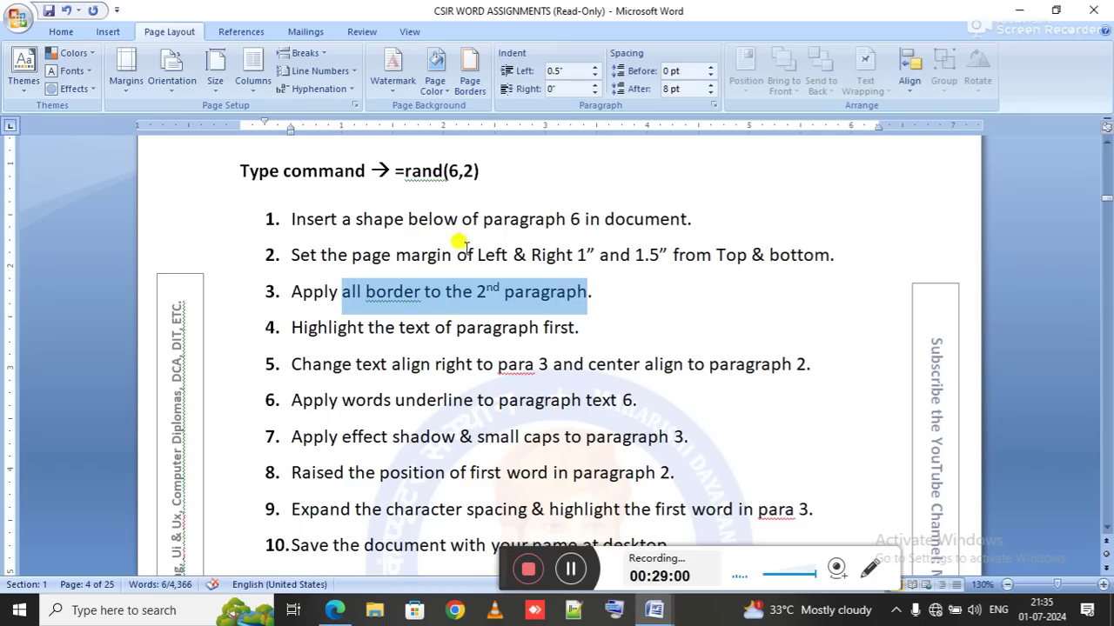
click(329, 327)
drag(335, 327, 587, 336)
key(alt+Tab)
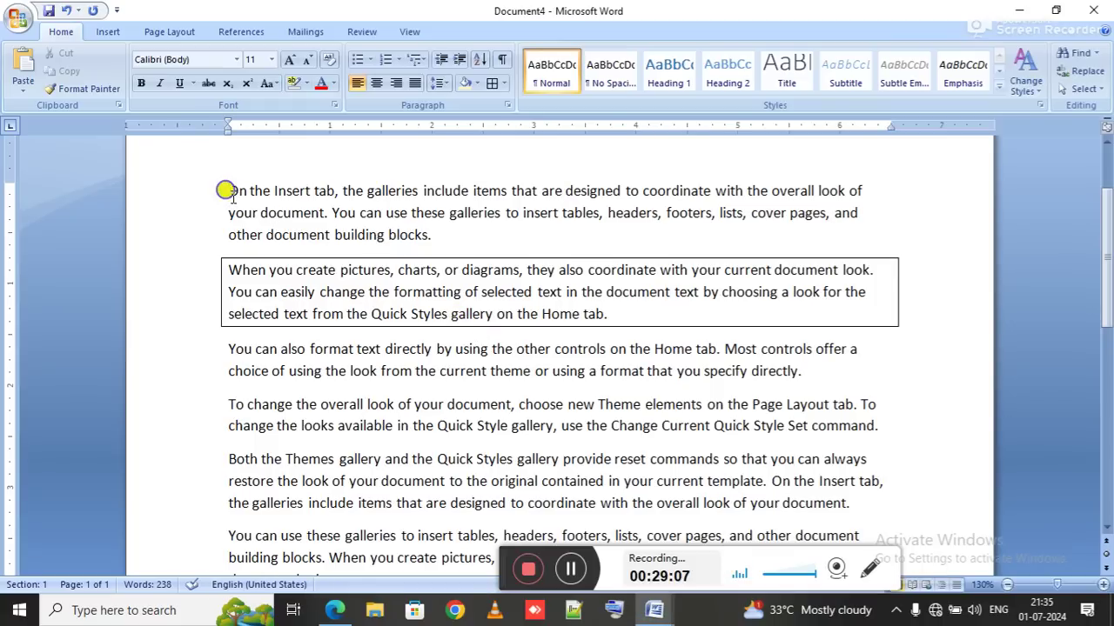
right_click(367, 209)
triple_click(369, 211)
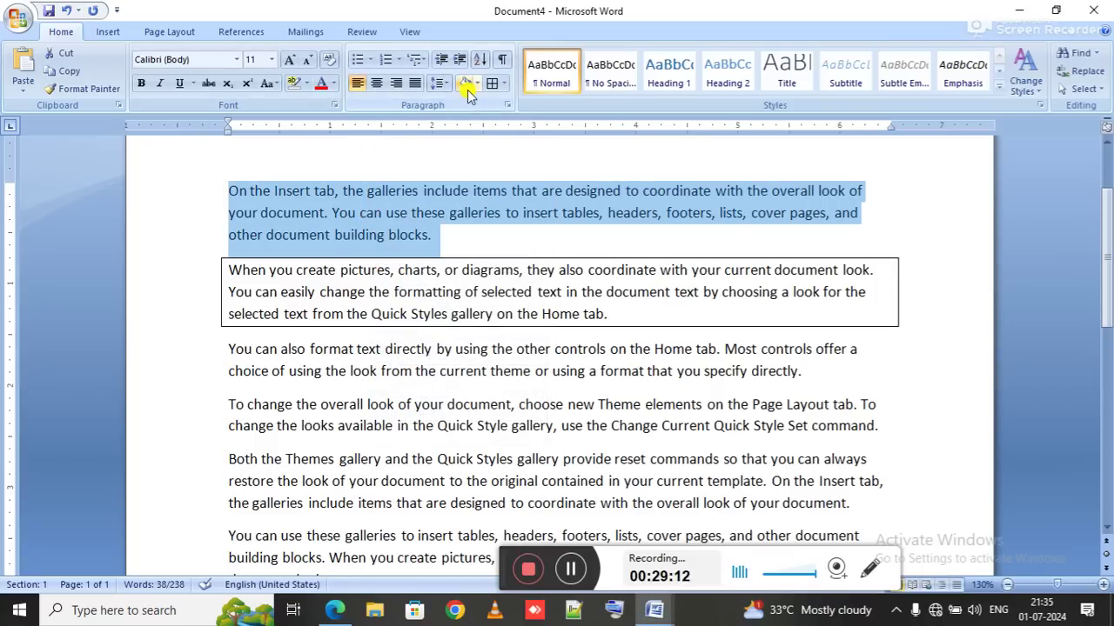
click(305, 85)
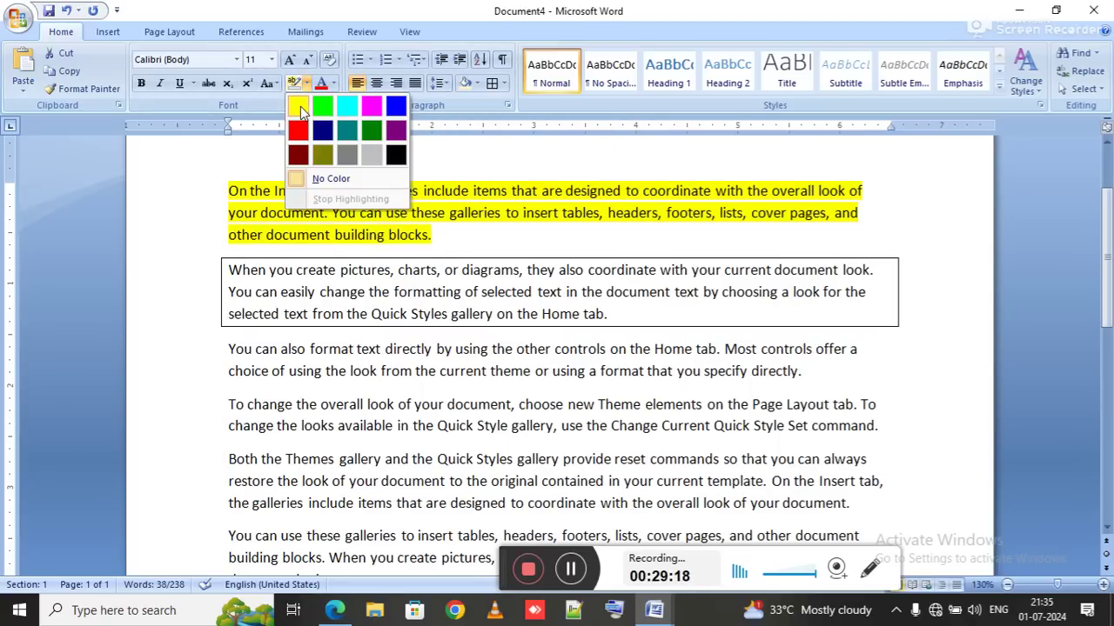
click(298, 109)
Step: Check the first part of task 5 in the assignments document and right-align the third paragraph of Document4
key(alt+Tab)
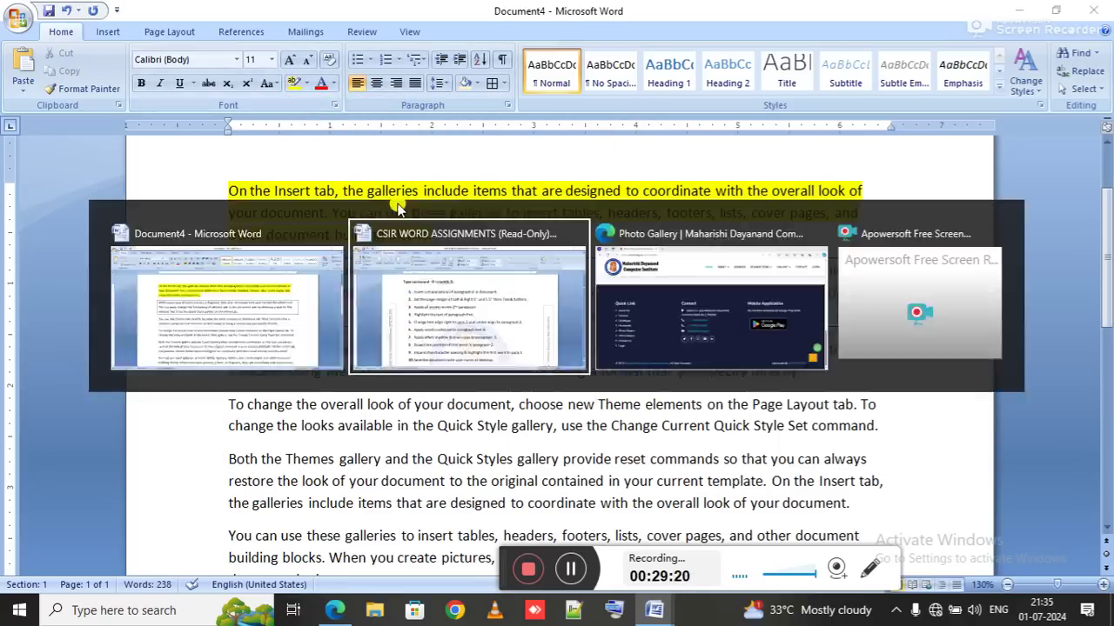
click(391, 365)
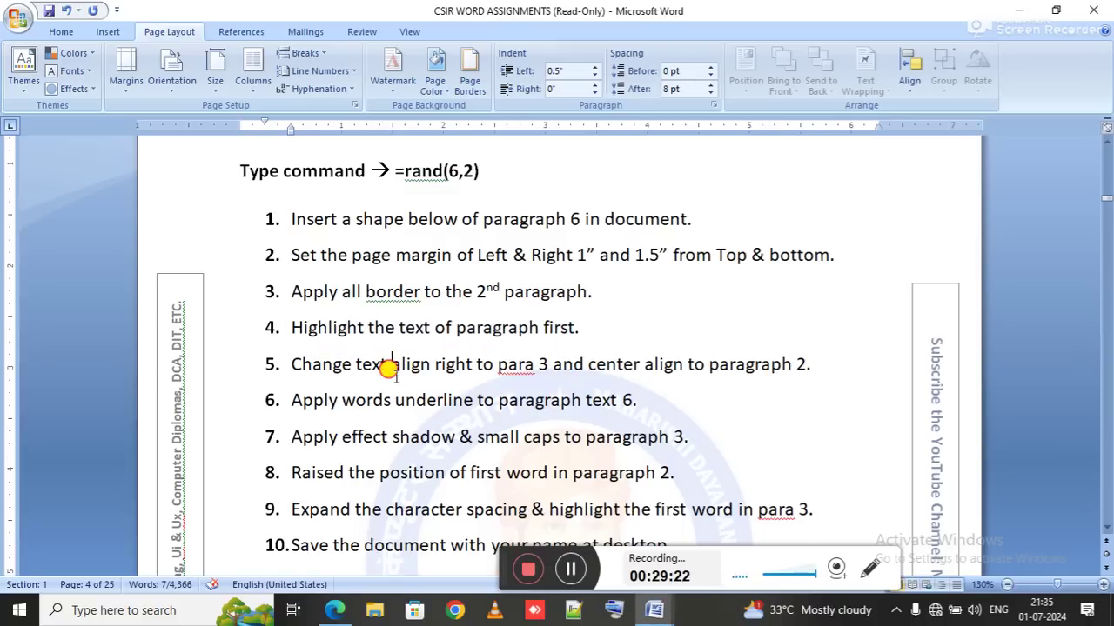
drag(392, 369, 540, 363)
key(alt+Tab)
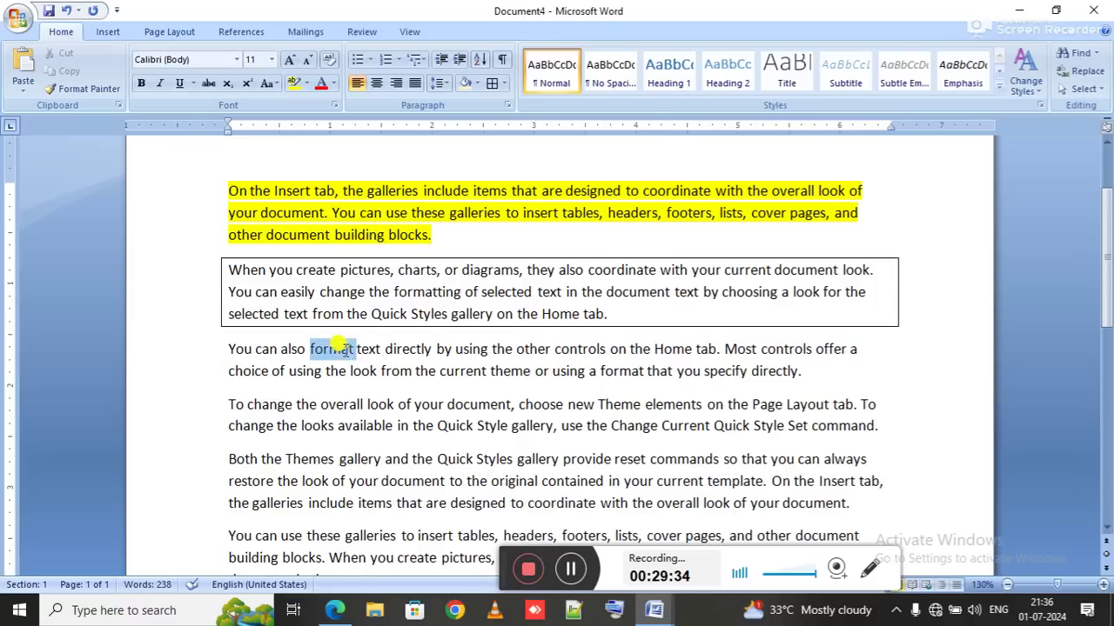
triple_click(340, 348)
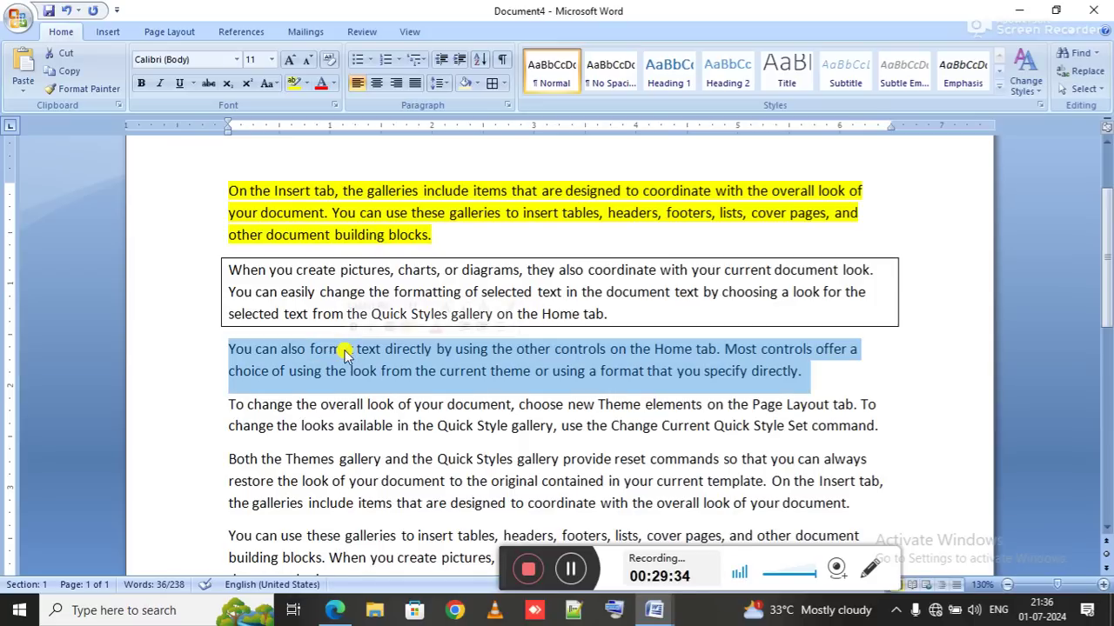
click(395, 87)
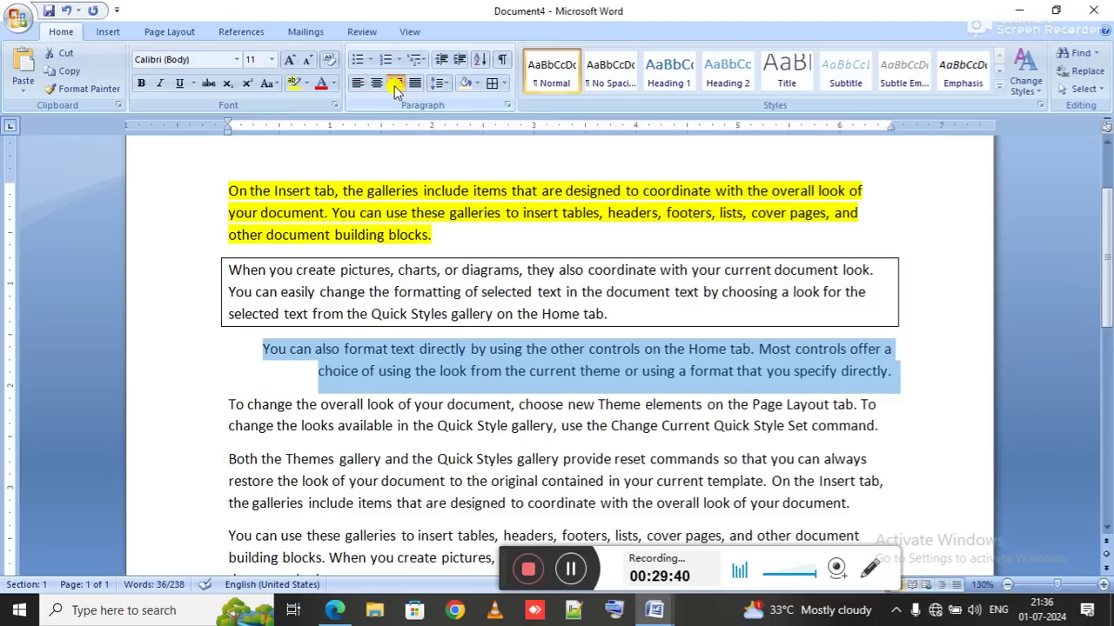
Step: Reread the second part of task 5 in the assignments document and center-align the bordered second paragraph of Document4
key(alt+Tab)
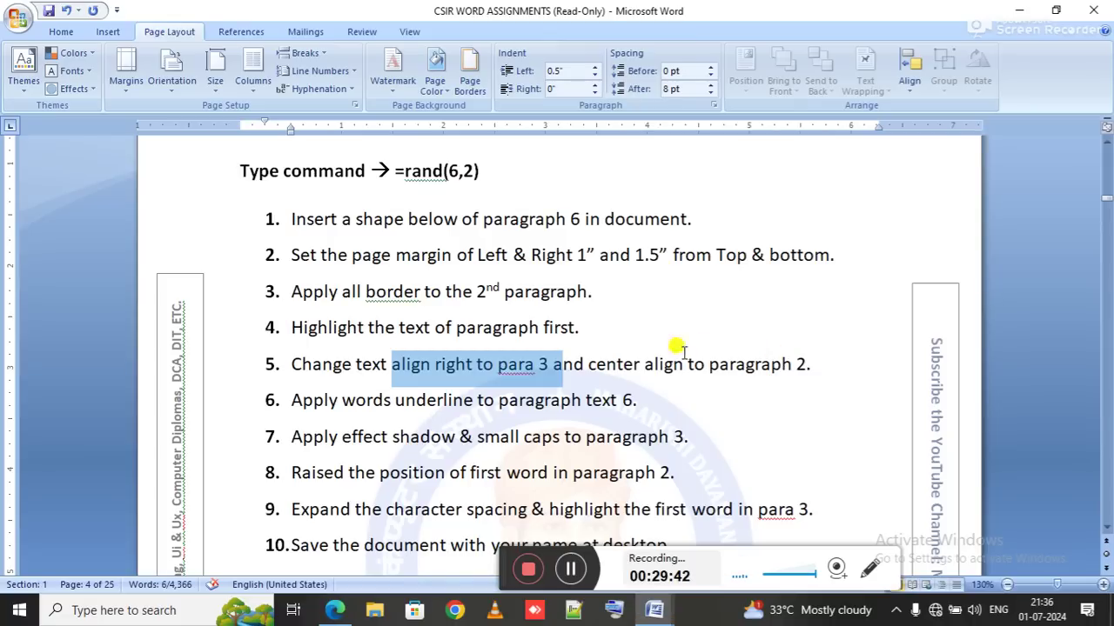
drag(578, 364, 792, 370)
key(alt+Tab)
key(alt+Tab)
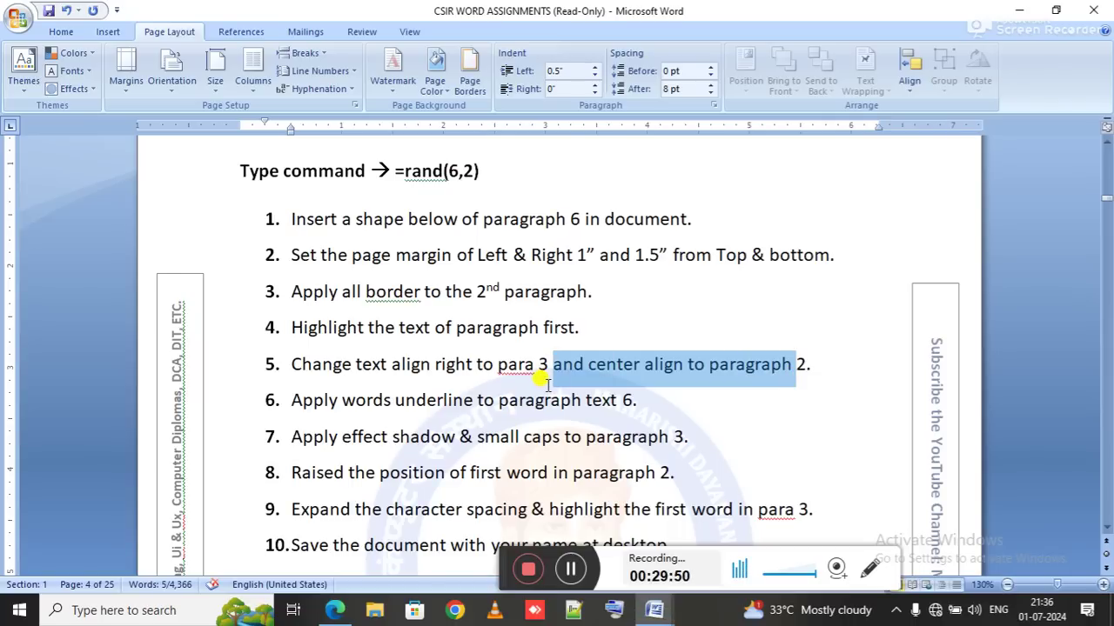
drag(331, 366, 726, 364)
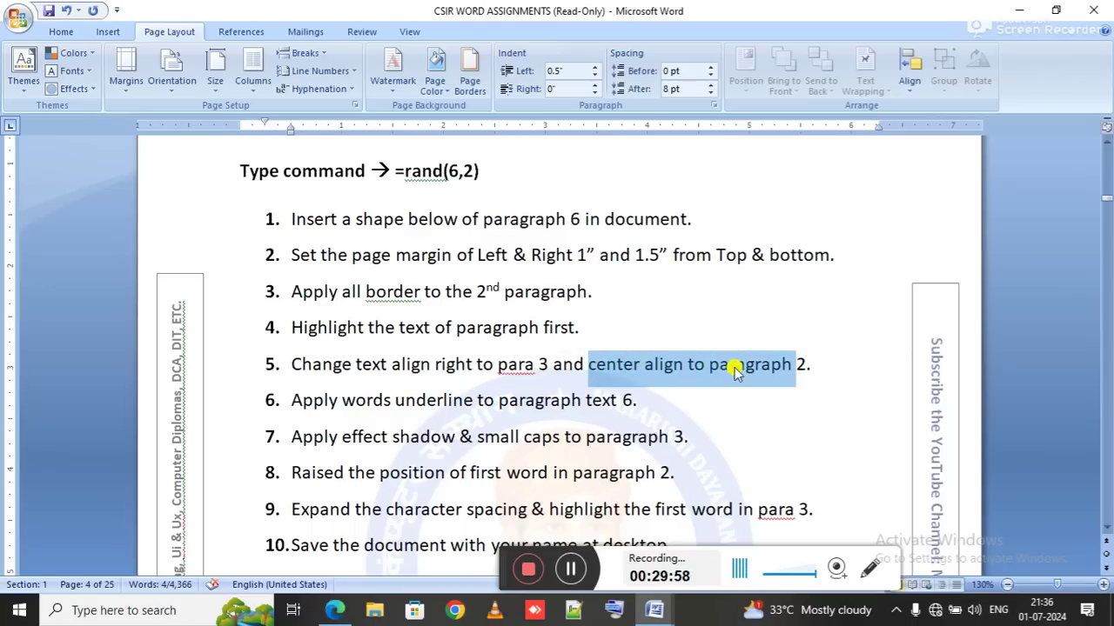
key(alt+Tab)
click(598, 302)
drag(597, 302, 223, 263)
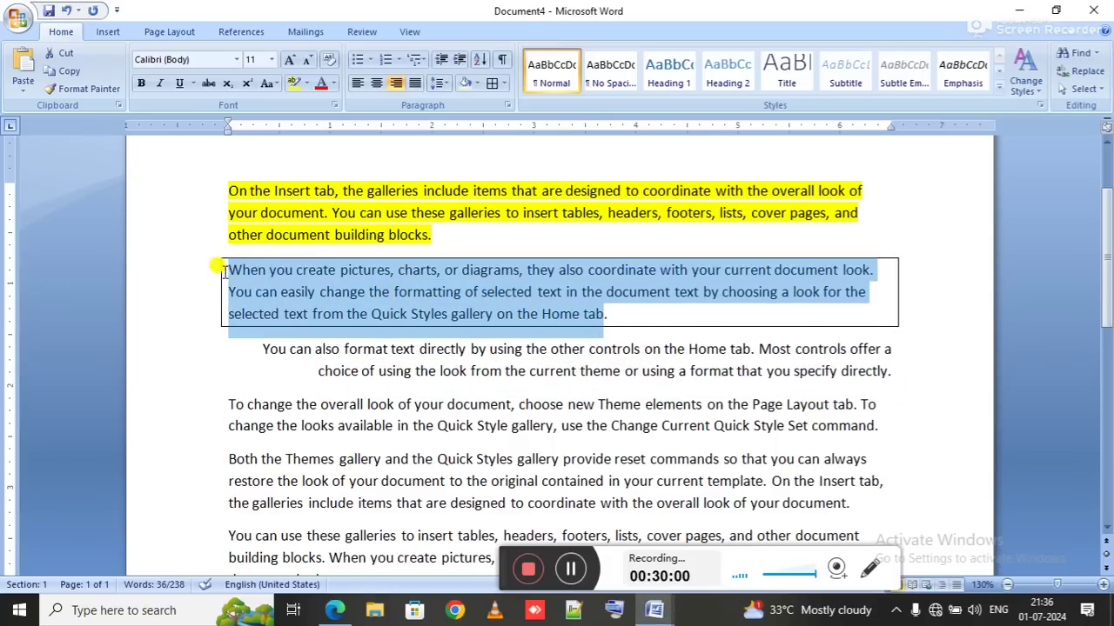
click(375, 84)
Step: Switch to the CSIR WORD ASSIGNMENTS document and read task 6 about underlining words
key(alt+Tab)
scroll(444, 311, down, 1)
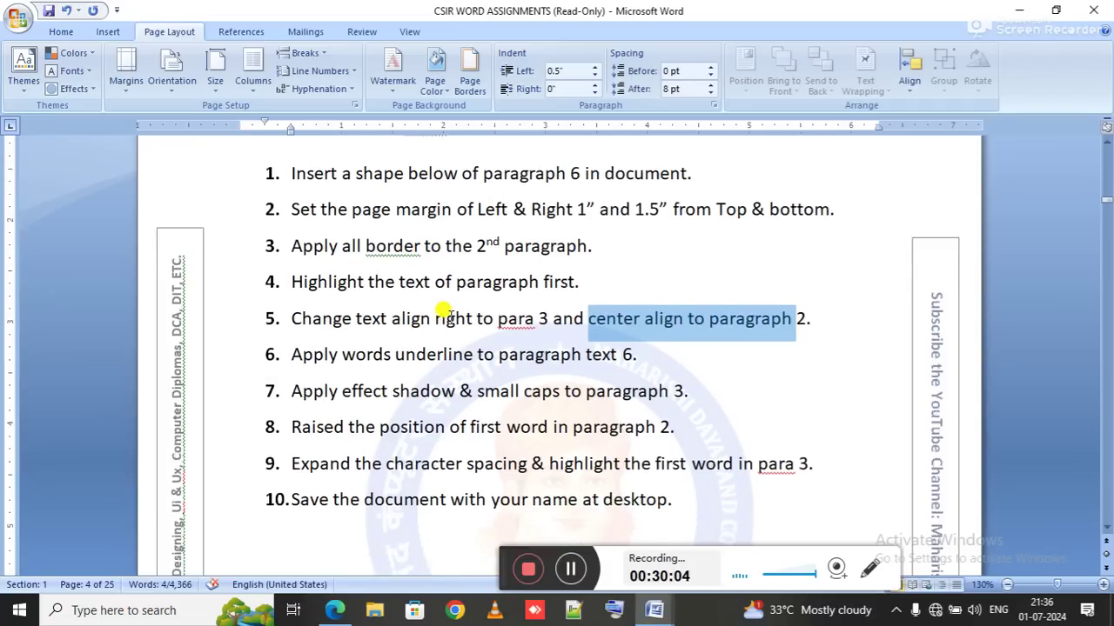
scroll(444, 313, down, 1)
drag(292, 339, 510, 345)
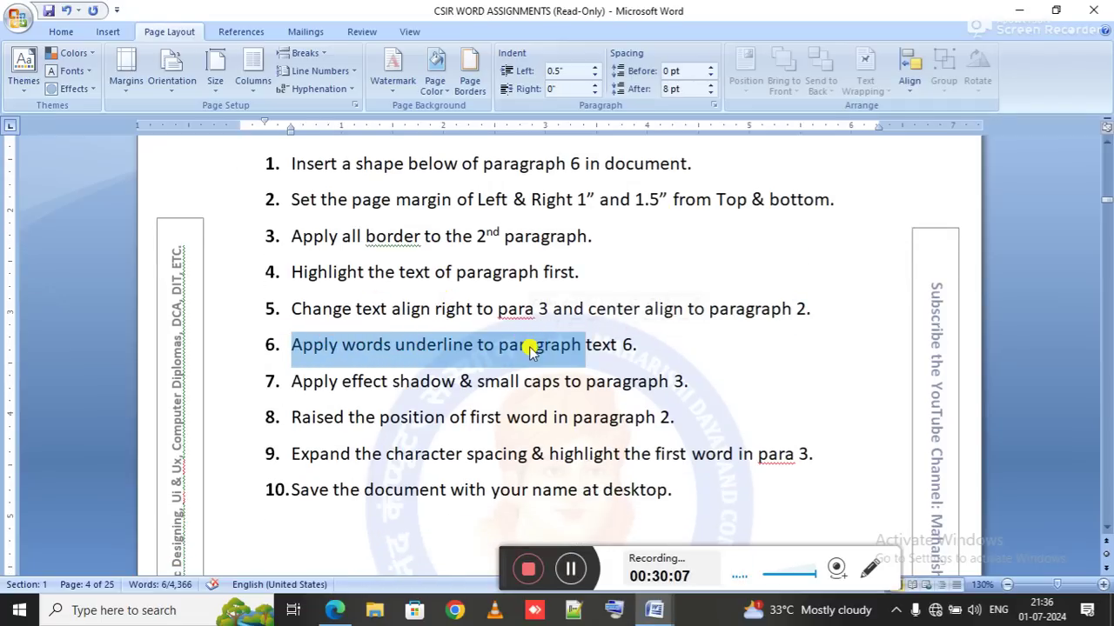
Step: Apply the Words only underline style to the sixth paragraph of Document4, just above the smiley shape
key(alt+Tab)
scroll(524, 343, down, 3)
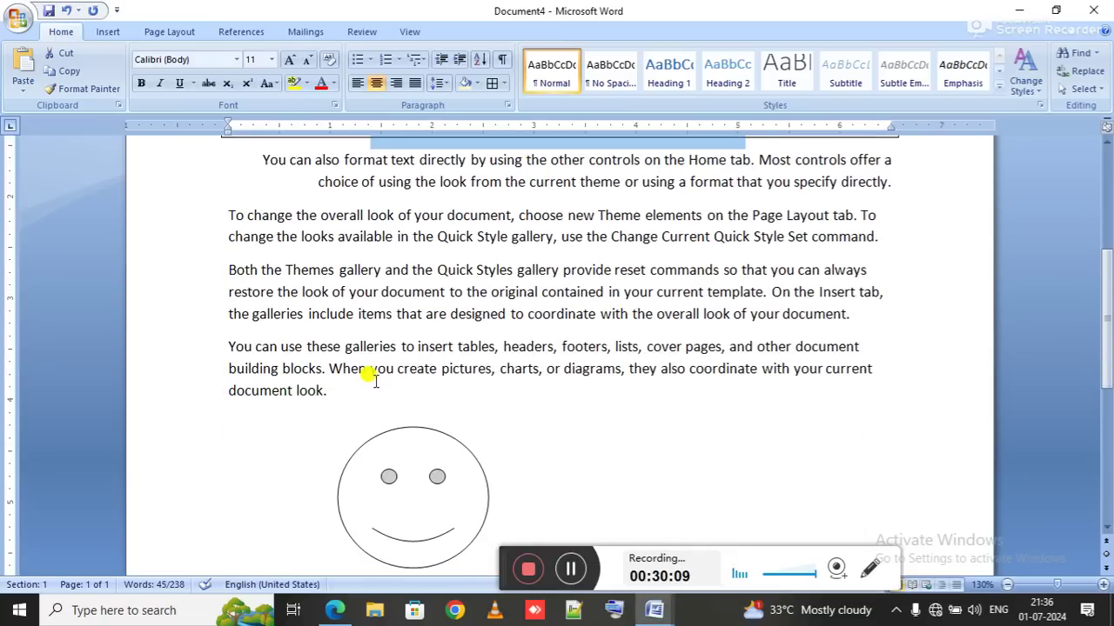
click(368, 410)
triple_click(357, 373)
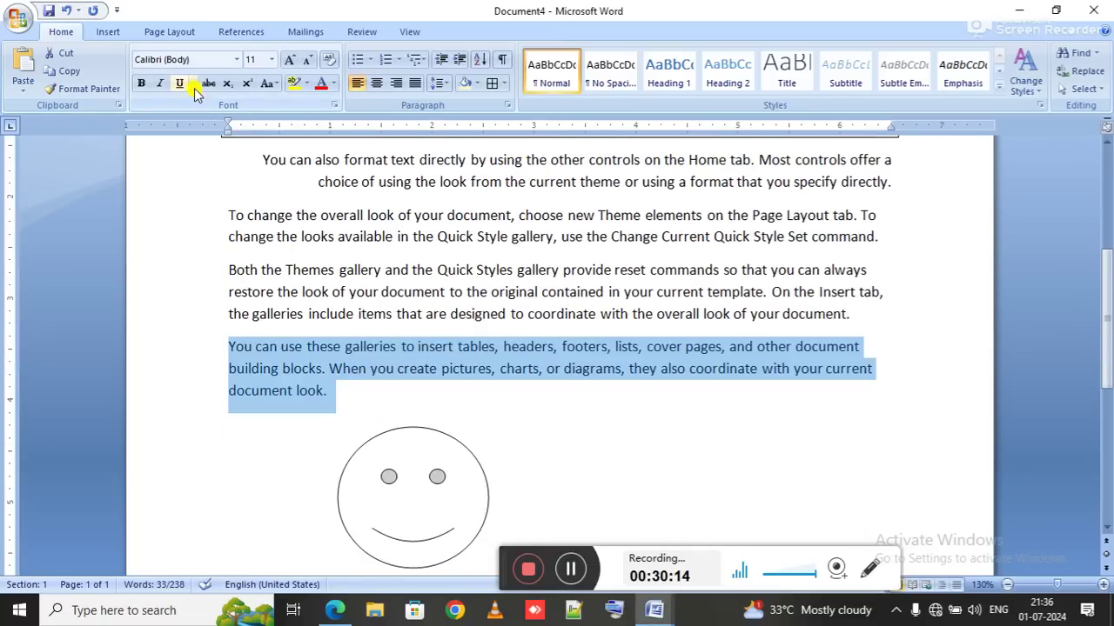
key(alt+Tab)
key(alt+Tab)
click(192, 82)
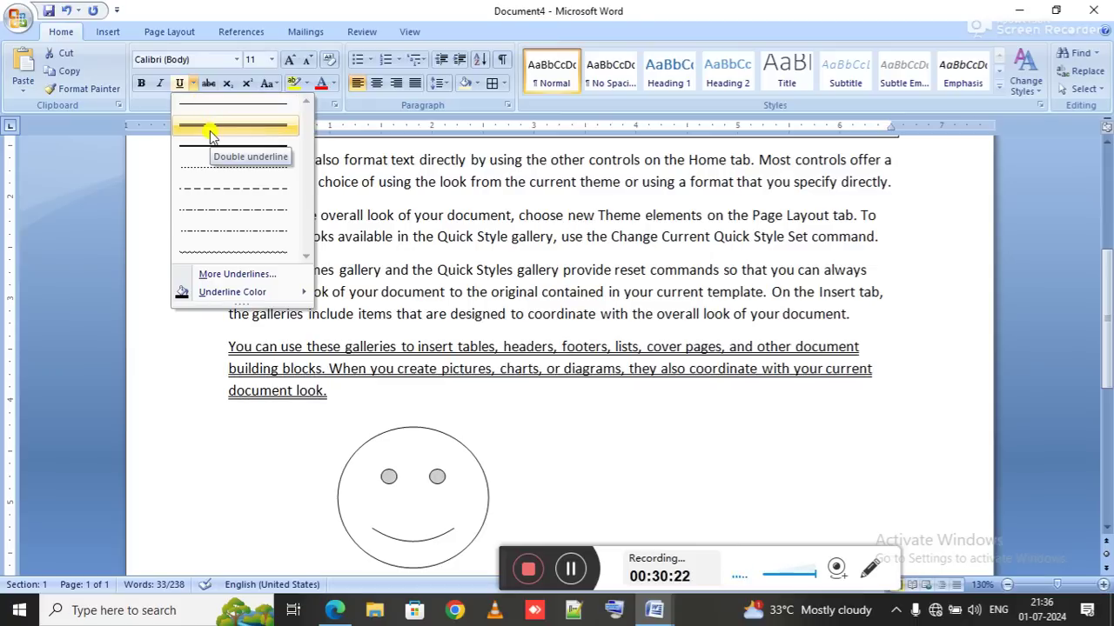
click(249, 275)
click(817, 252)
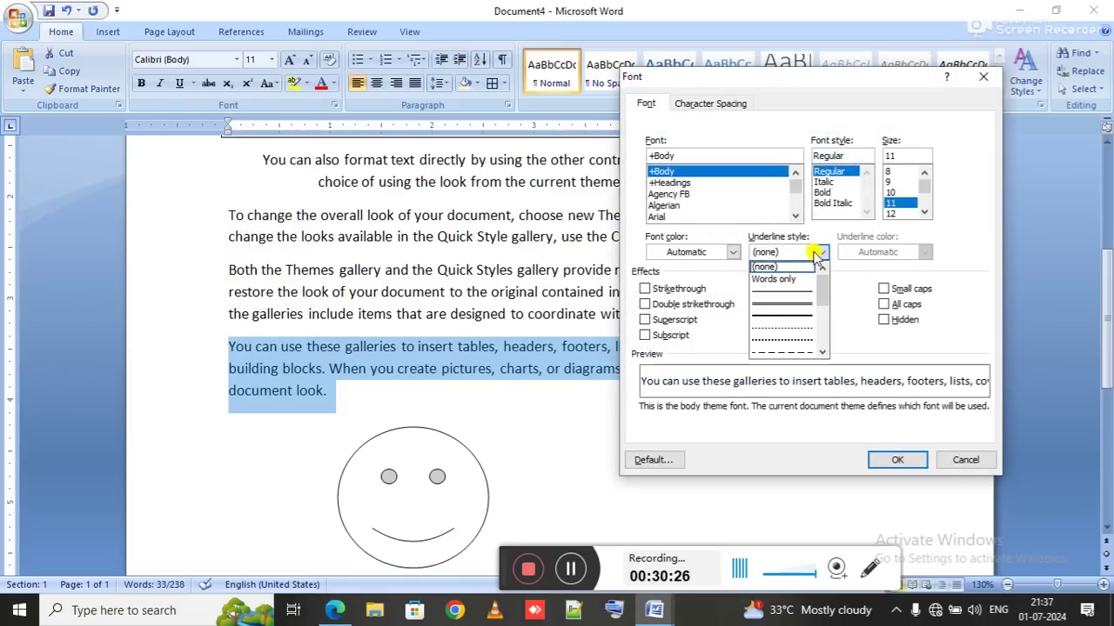
click(780, 280)
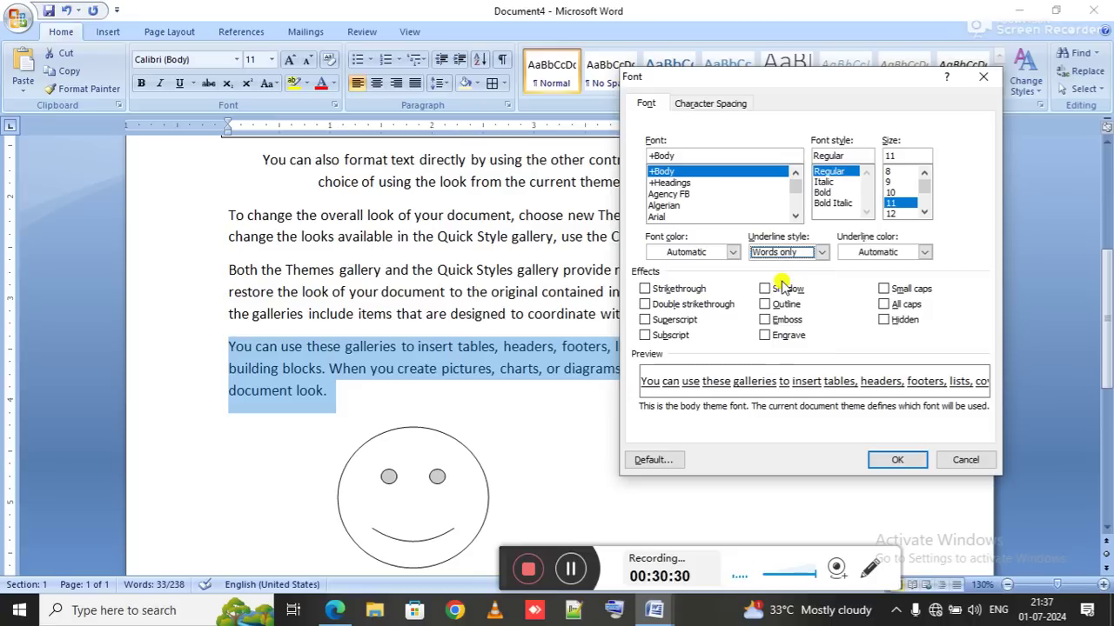
click(889, 461)
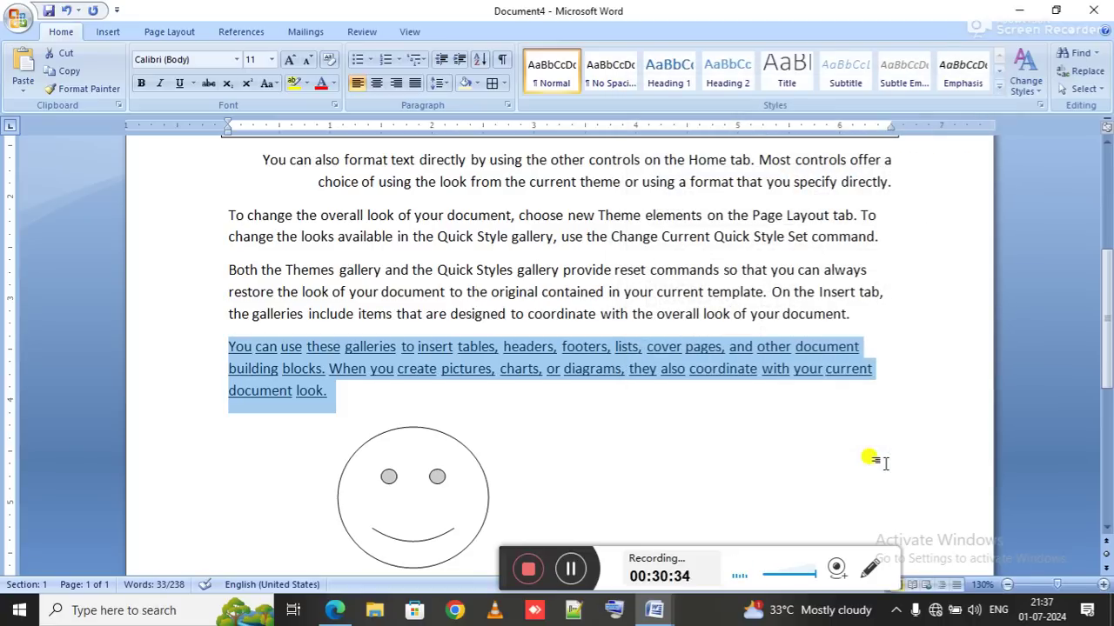
Step: Return to the CSIR WORD ASSIGNMENTS document and read task 7 about the shadow and small caps effects
key(alt+Tab)
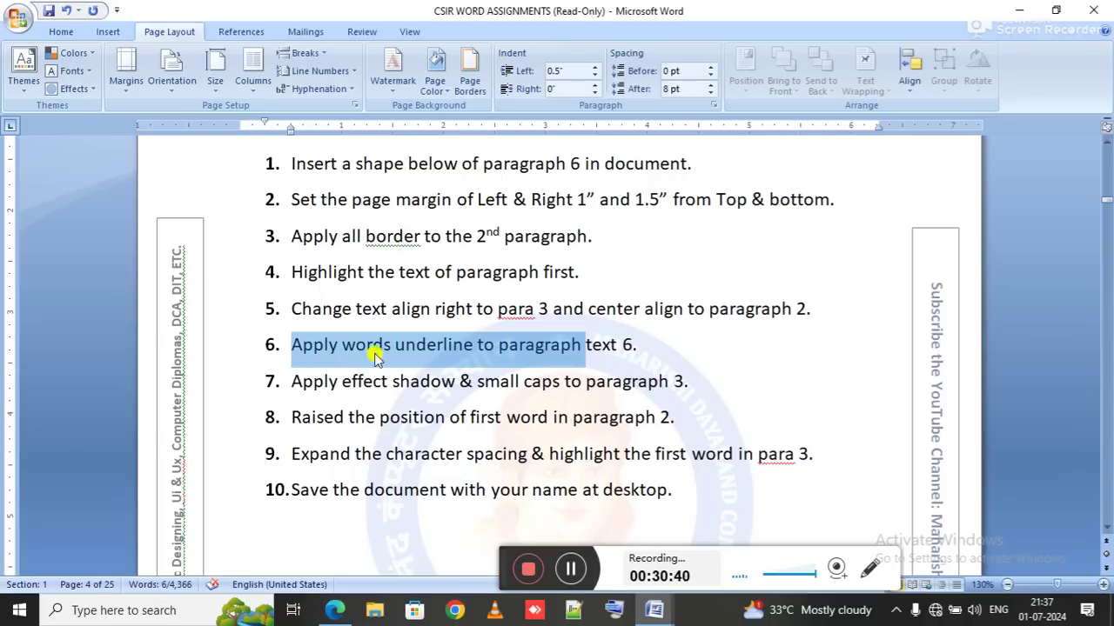
drag(350, 383, 491, 381)
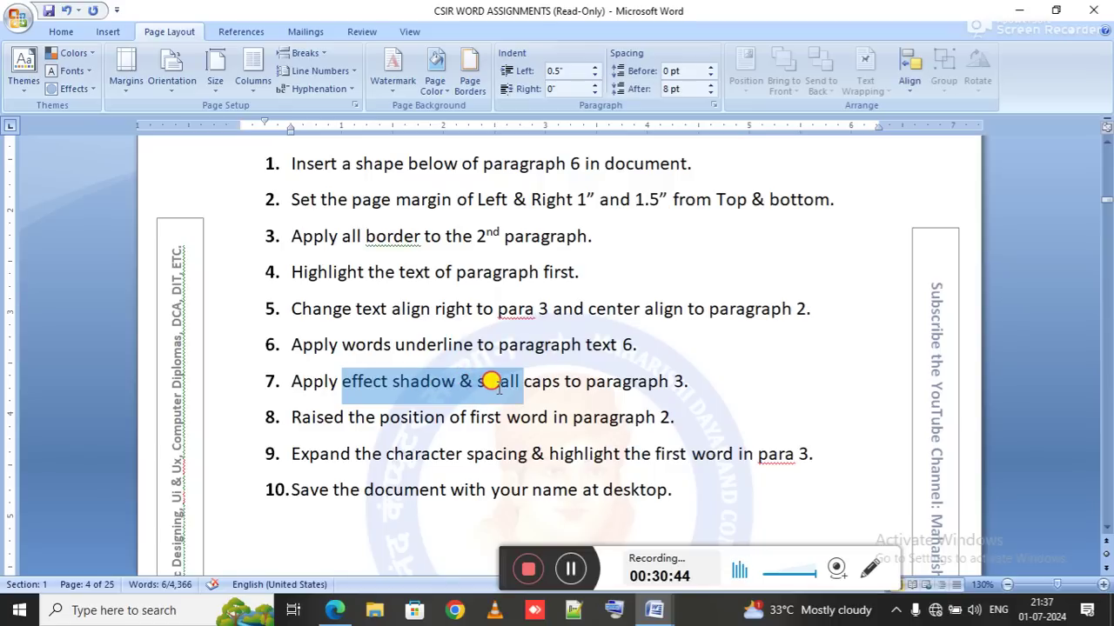
click(501, 382)
scroll(497, 383, down, 1)
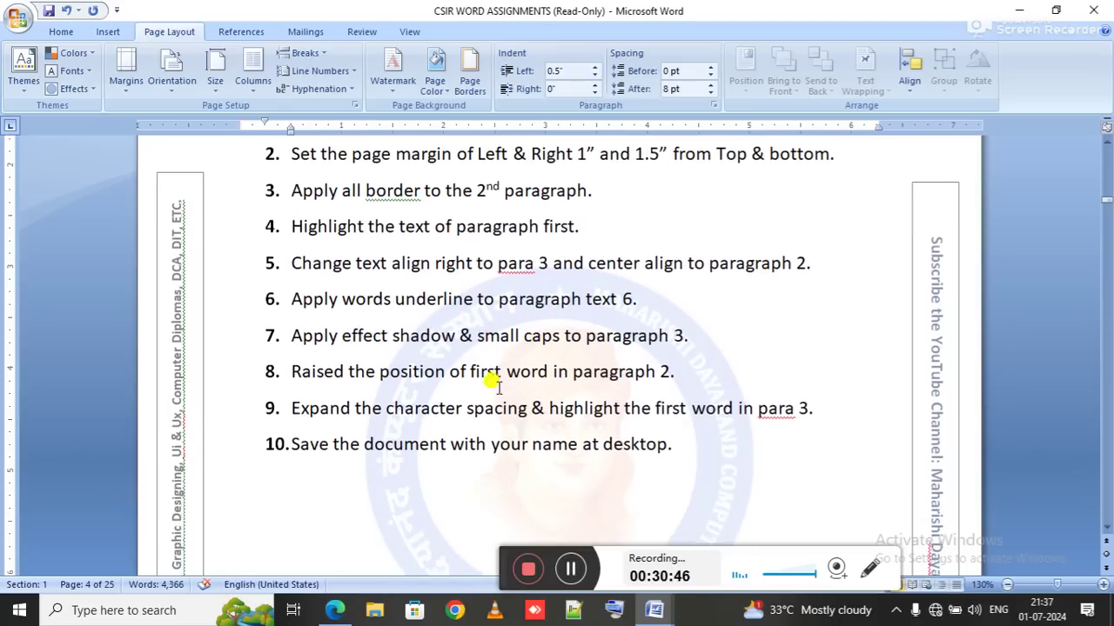
drag(687, 330, 426, 357)
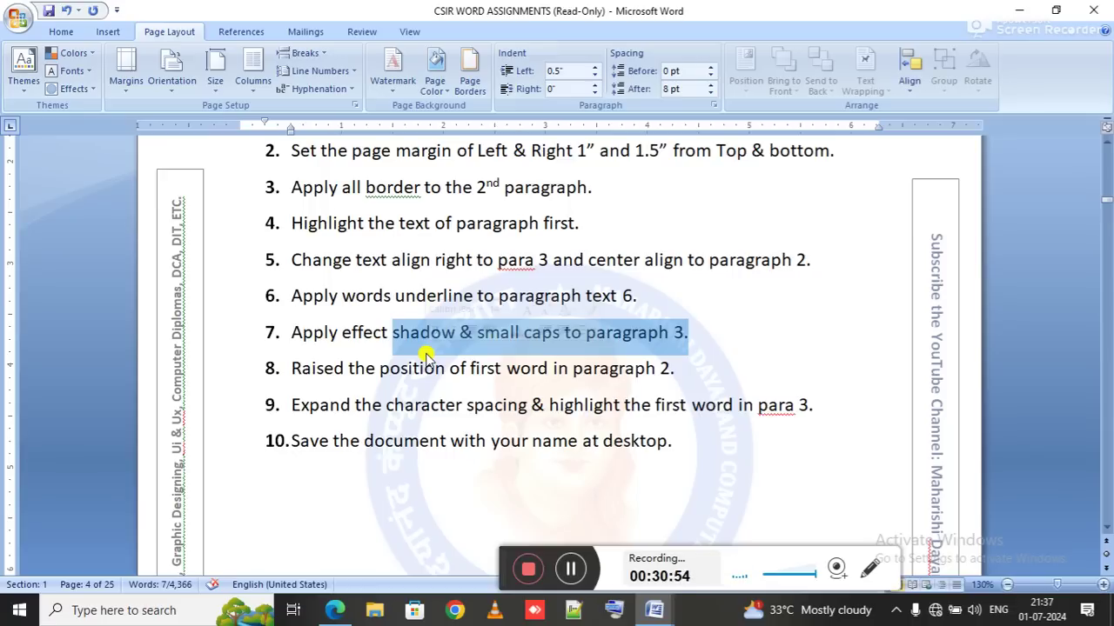
Step: Apply the Small caps font effect to the right-aligned third paragraph of Document4
key(alt+Tab)
scroll(579, 339, up, 6)
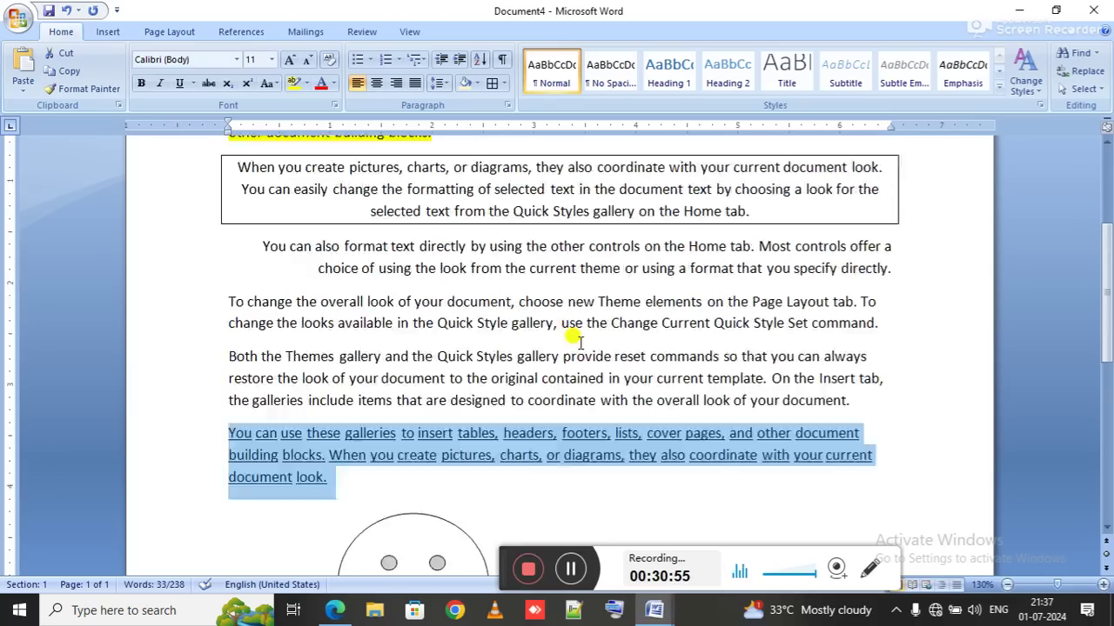
scroll(578, 339, down, 1)
triple_click(574, 347)
drag(550, 345, 581, 348)
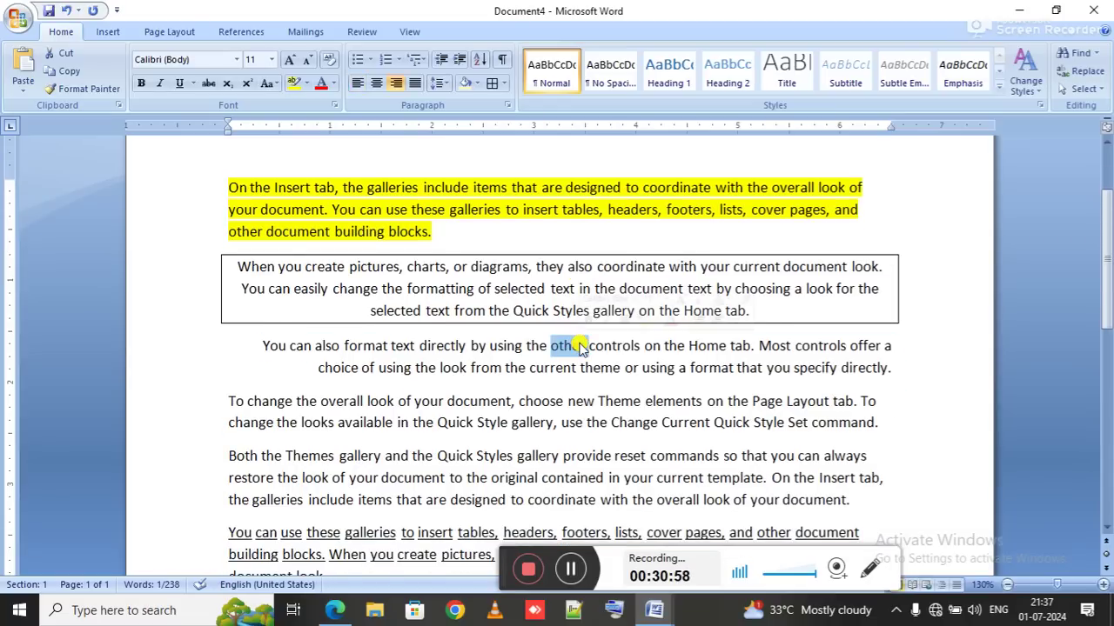
triple_click(577, 345)
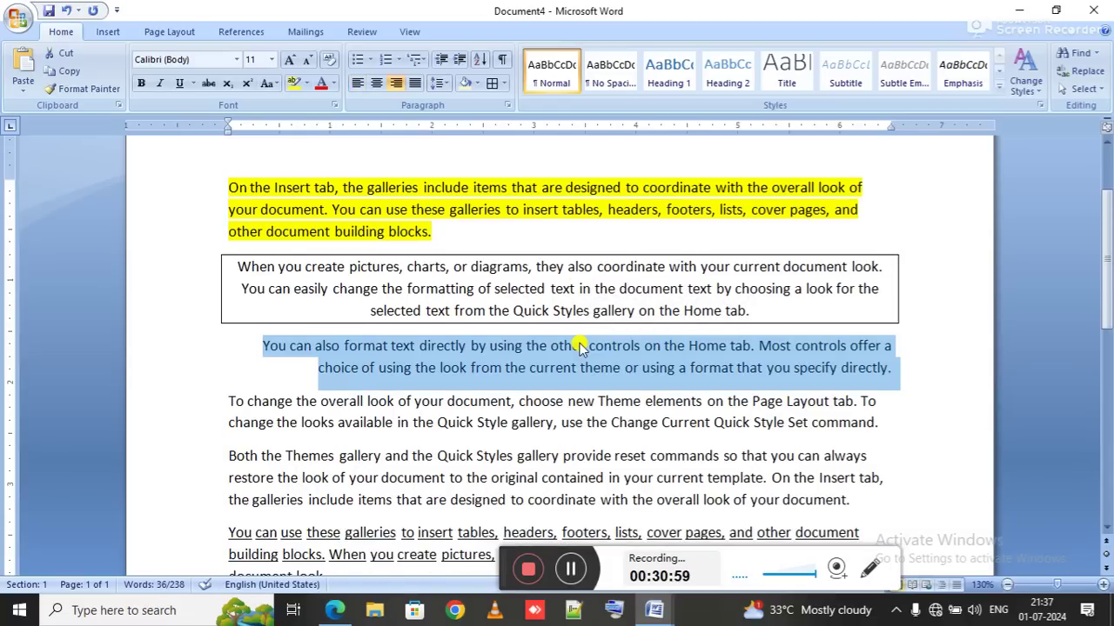
click(334, 106)
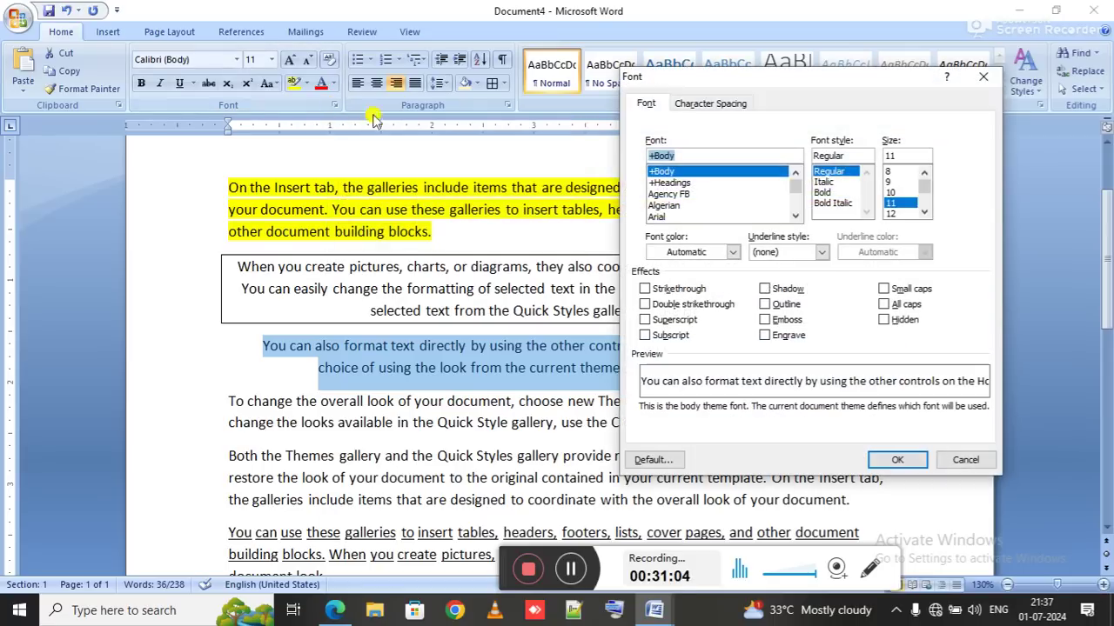
click(883, 289)
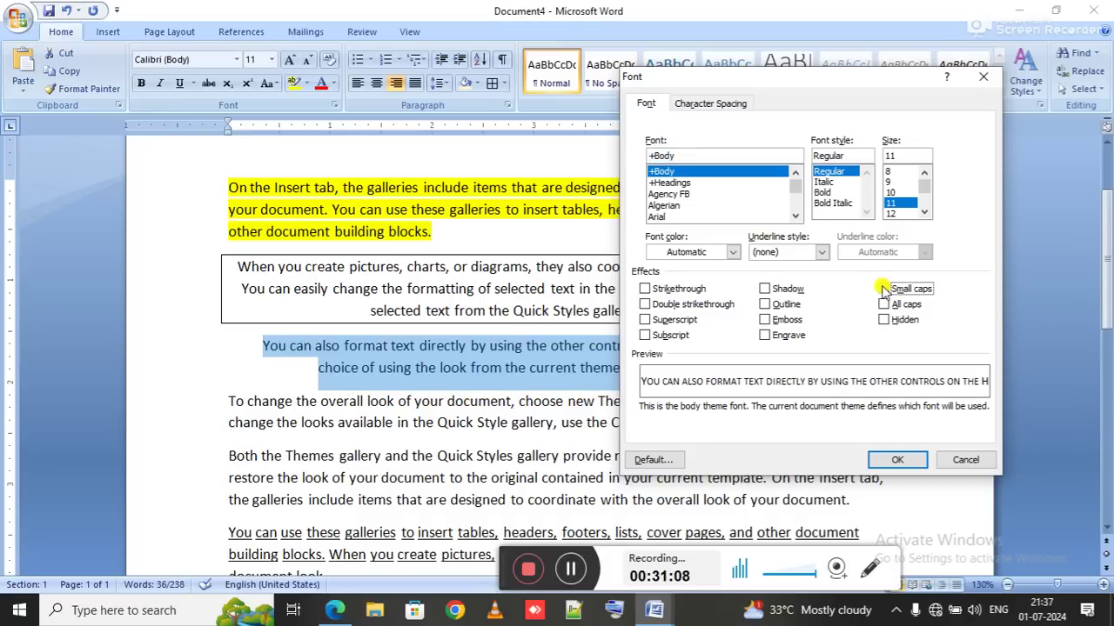
click(897, 459)
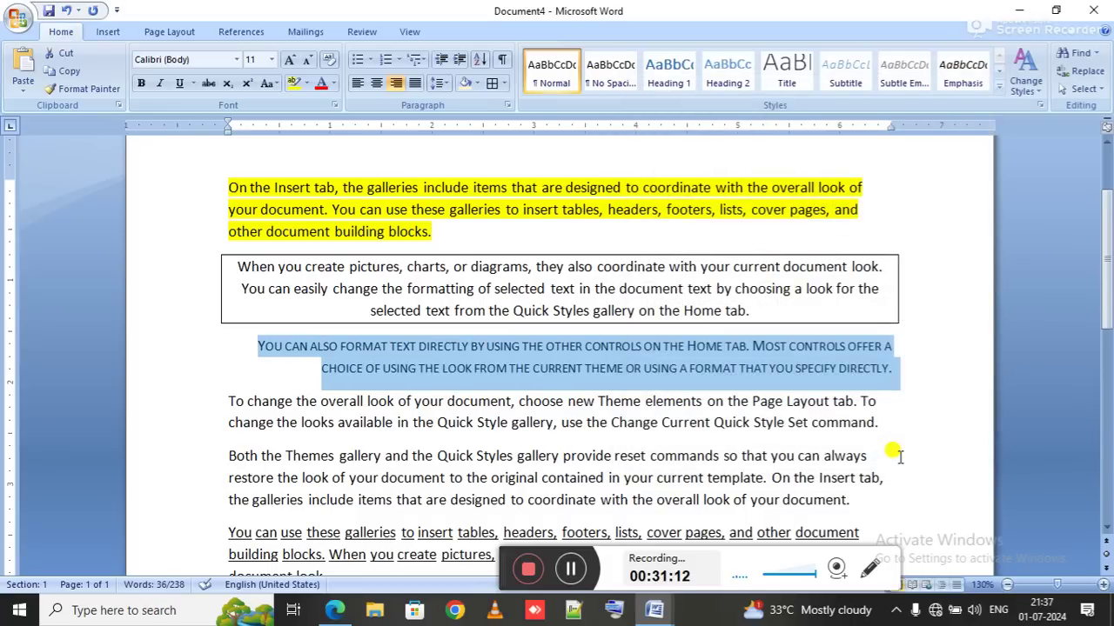
Step: Recheck task 7 in the assignments document and add the Shadow font effect to Document4's third paragraph
key(alt+Tab)
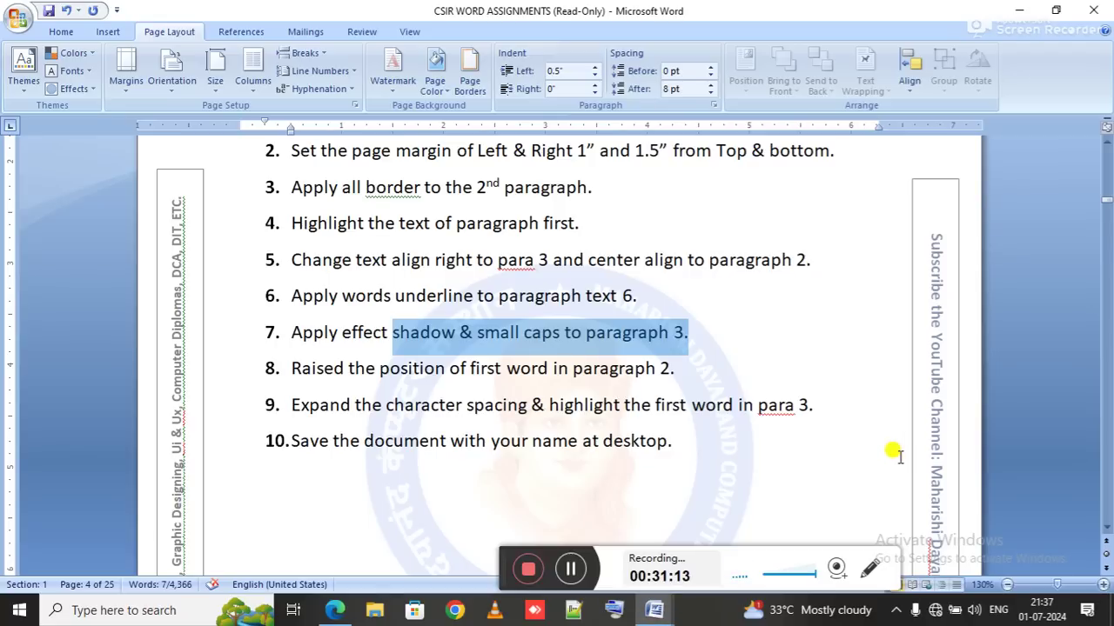
click(441, 330)
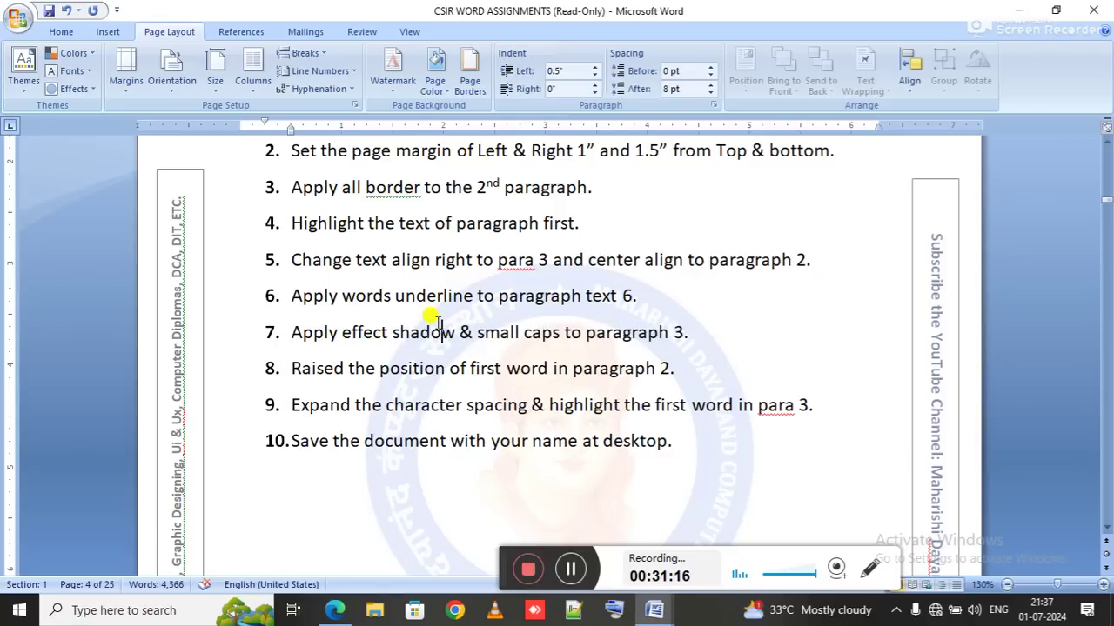
key(alt+Tab)
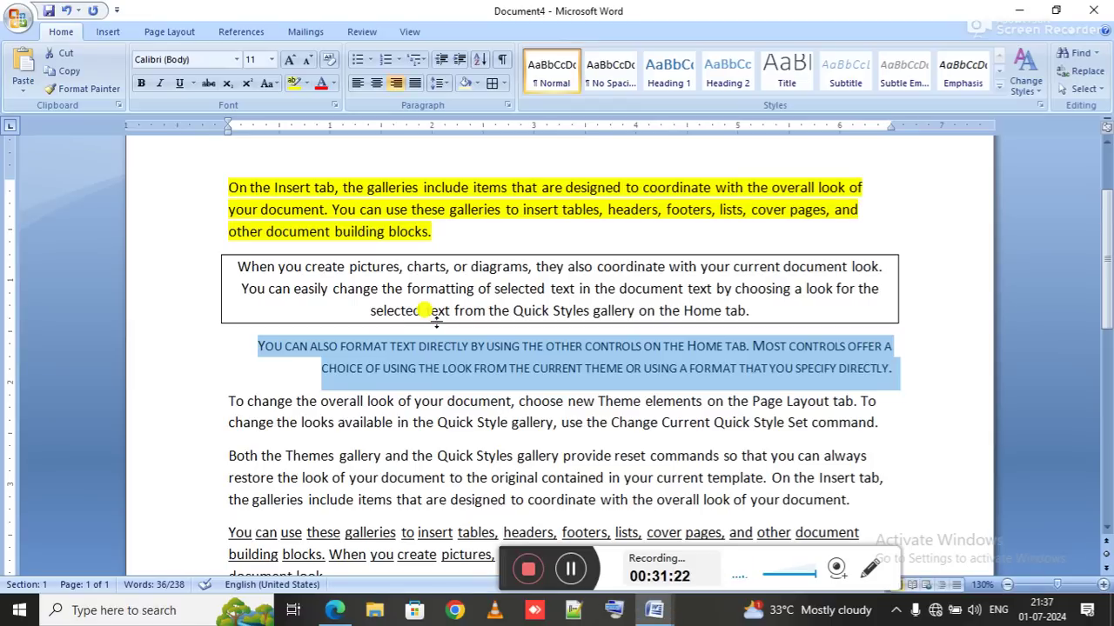
click(334, 105)
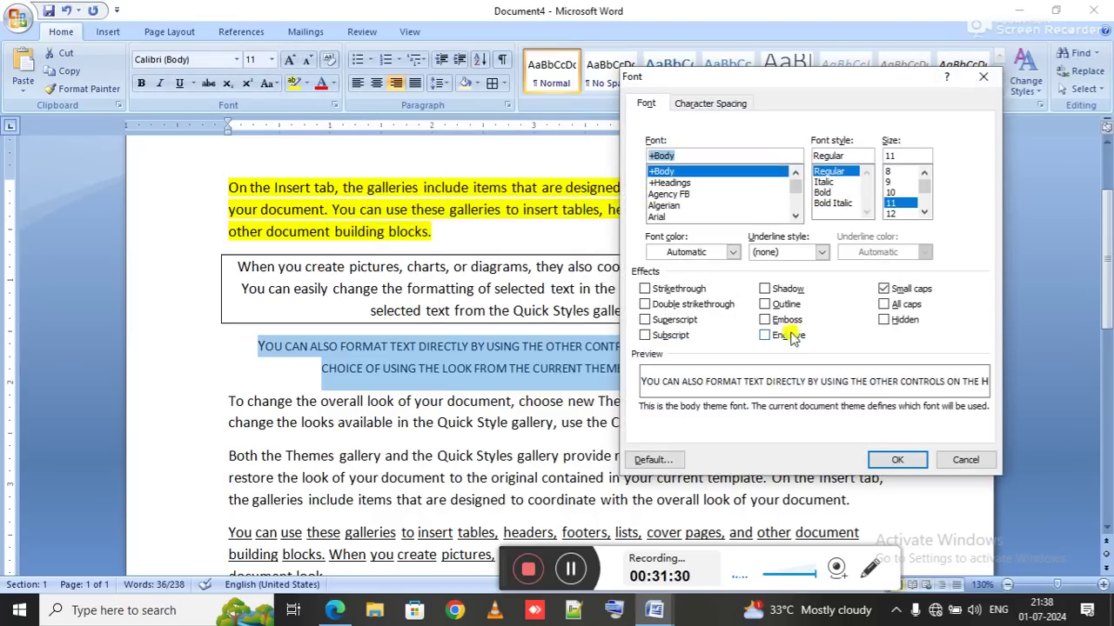
click(763, 289)
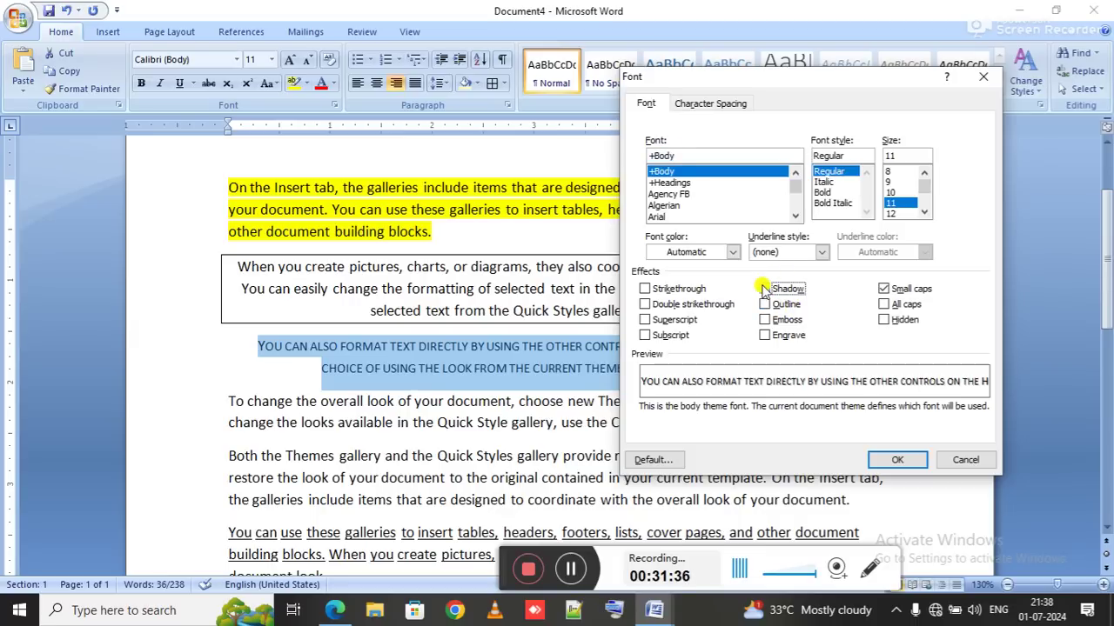
click(762, 290)
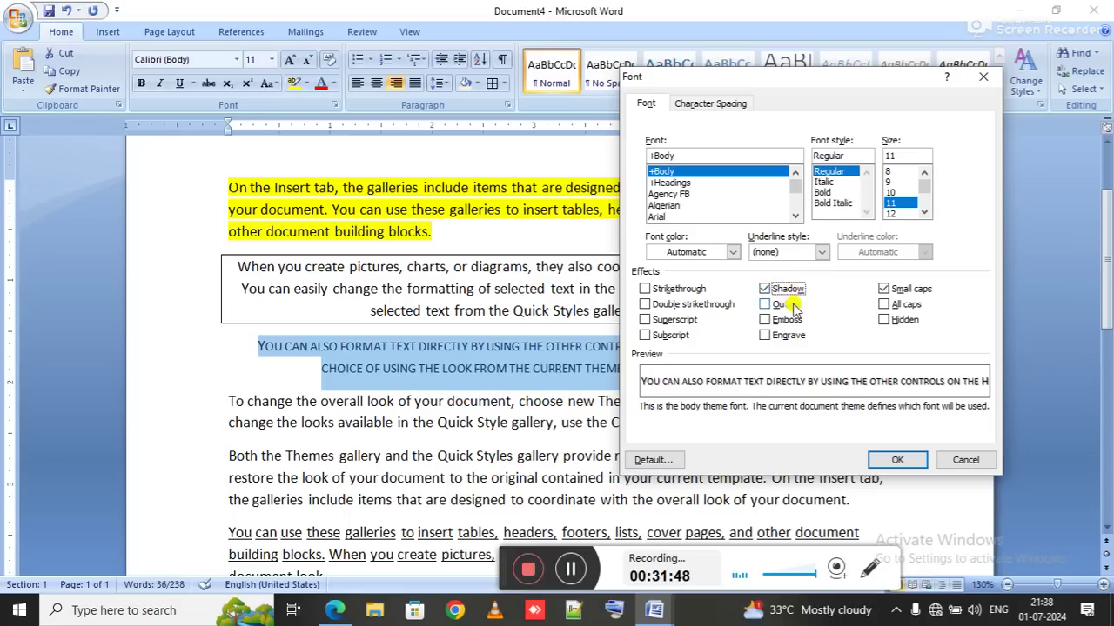
click(765, 289)
click(766, 289)
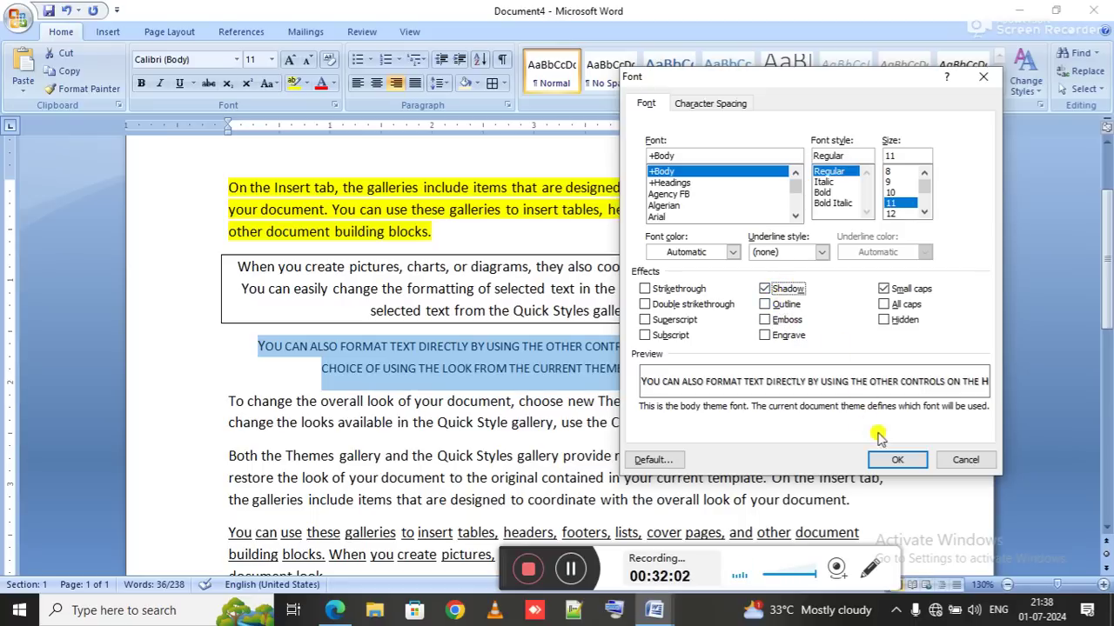
click(896, 459)
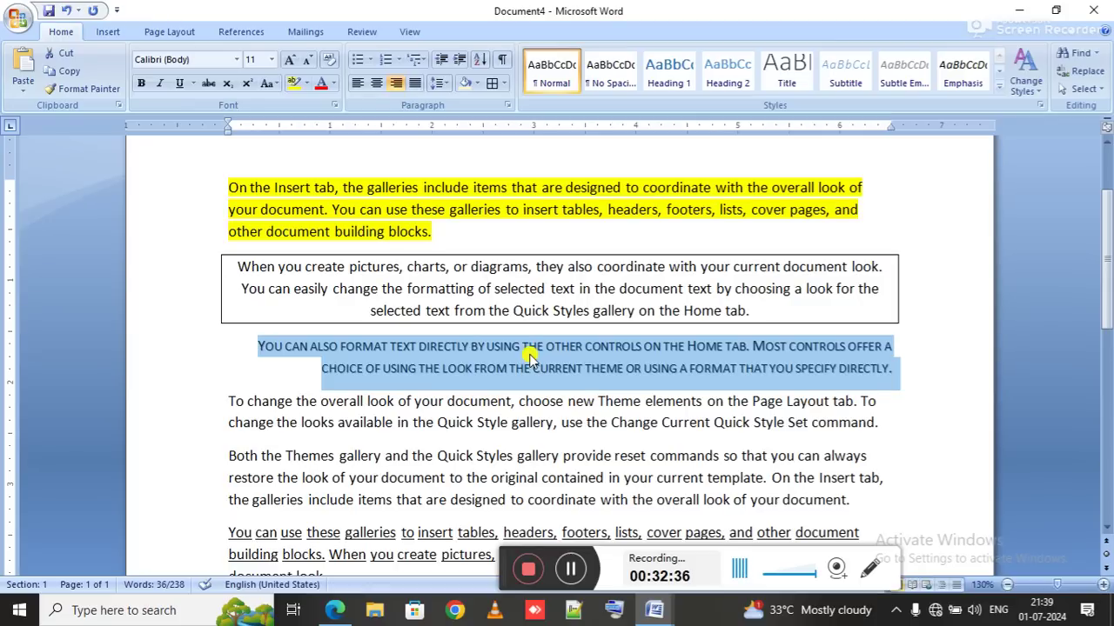
click(335, 104)
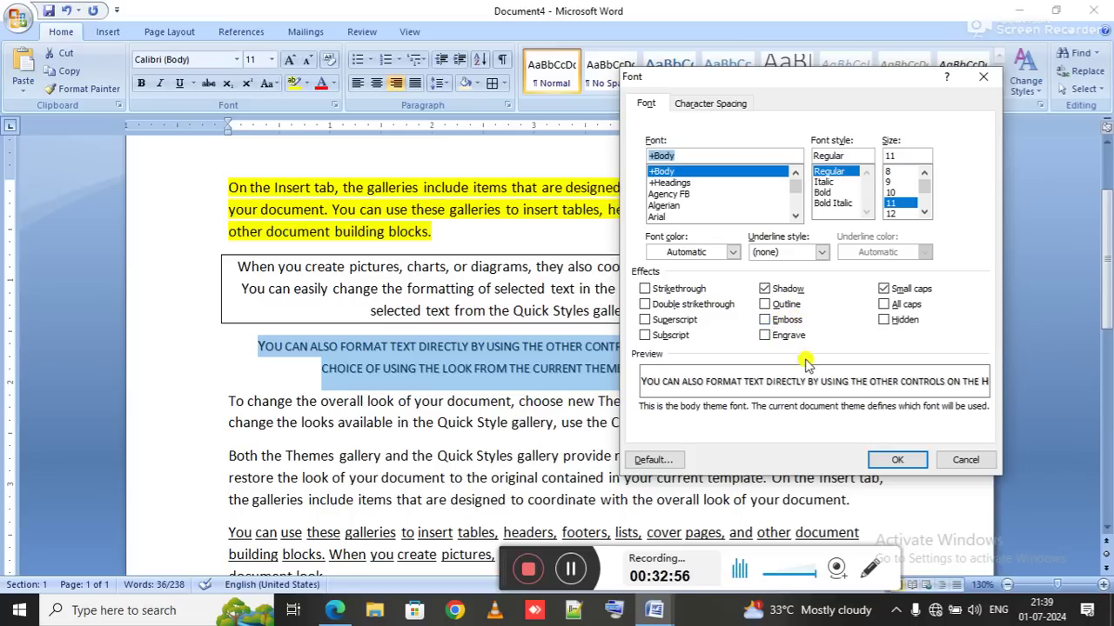
click(909, 454)
Step: Switch to the CSIR WORD ASSIGNMENTS document and read task 8 about raising a word's position
key(alt+Tab)
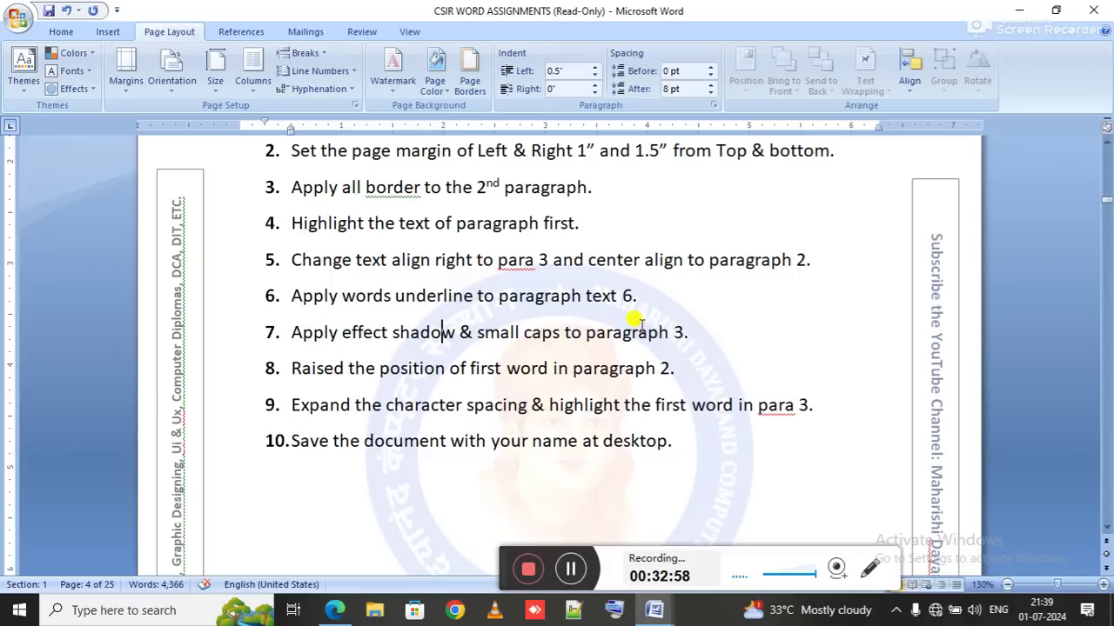
drag(350, 365, 615, 372)
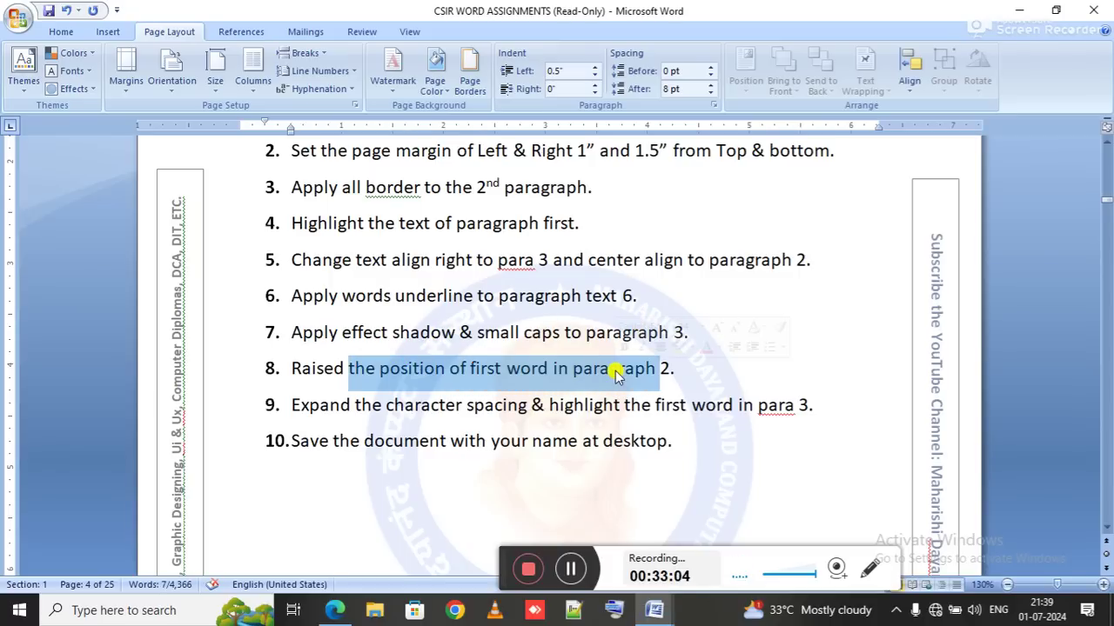
click(615, 373)
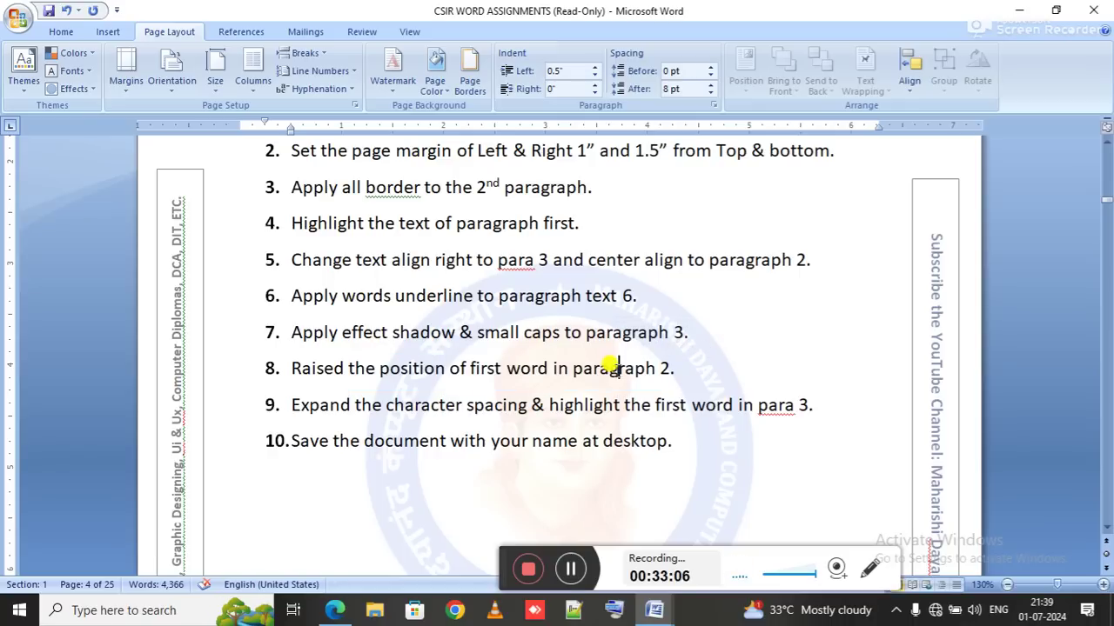
drag(672, 370, 405, 377)
Step: Switch to Document4 and set the position of the bordered second paragraph's first word, "When", to Raised
key(alt+Tab)
key(Up)
key(Up)
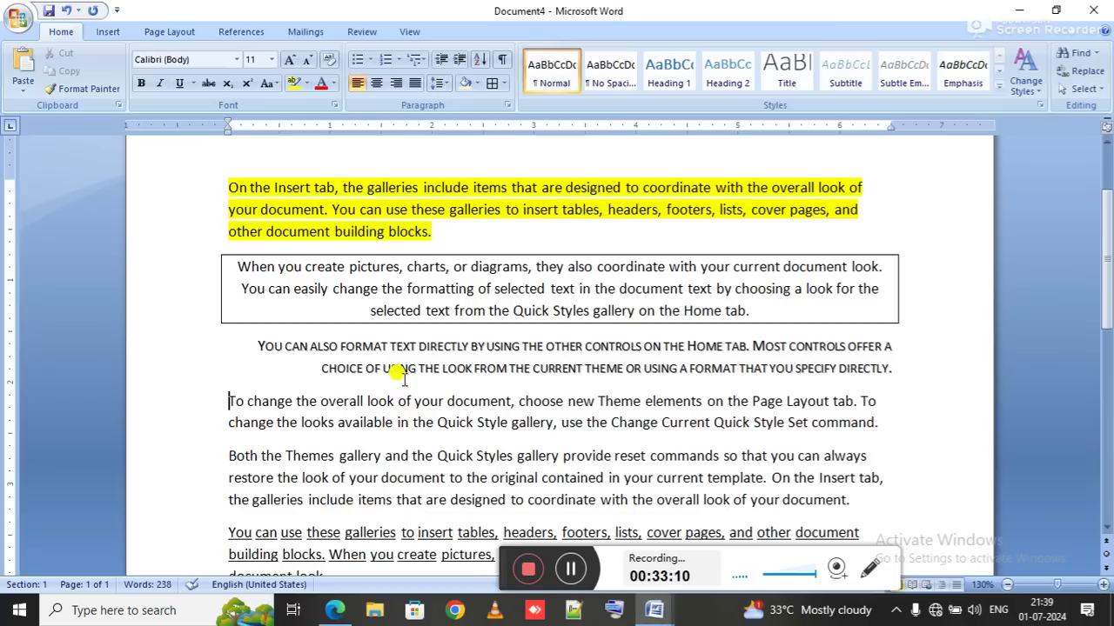
key(ctrl+Up)
key(ctrl+shift+Down)
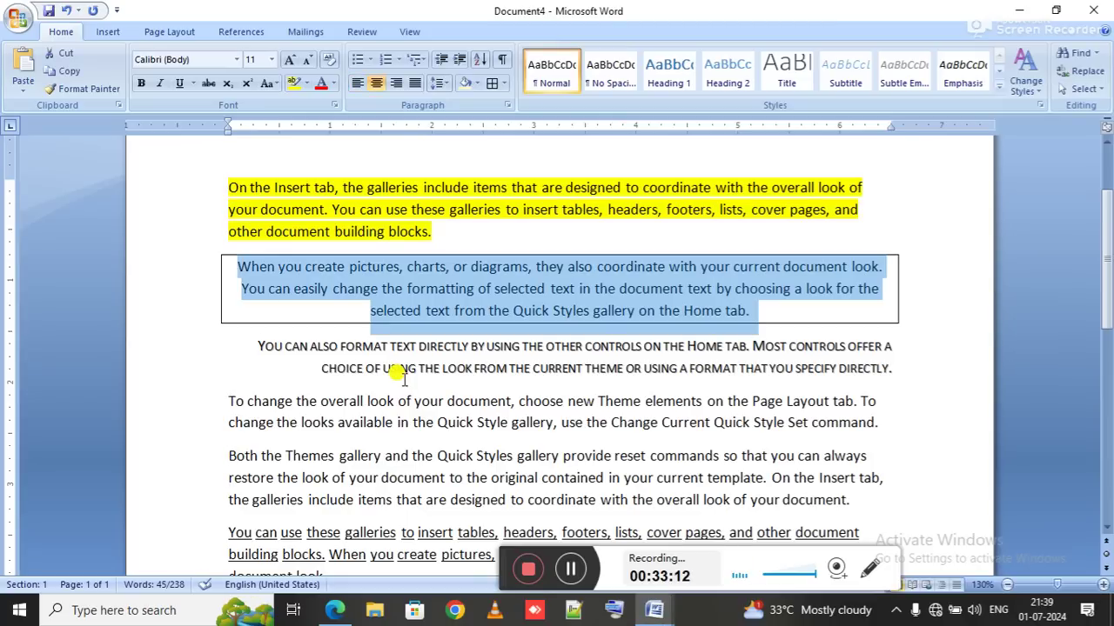
key(Left)
key(ctrl+shift+Right)
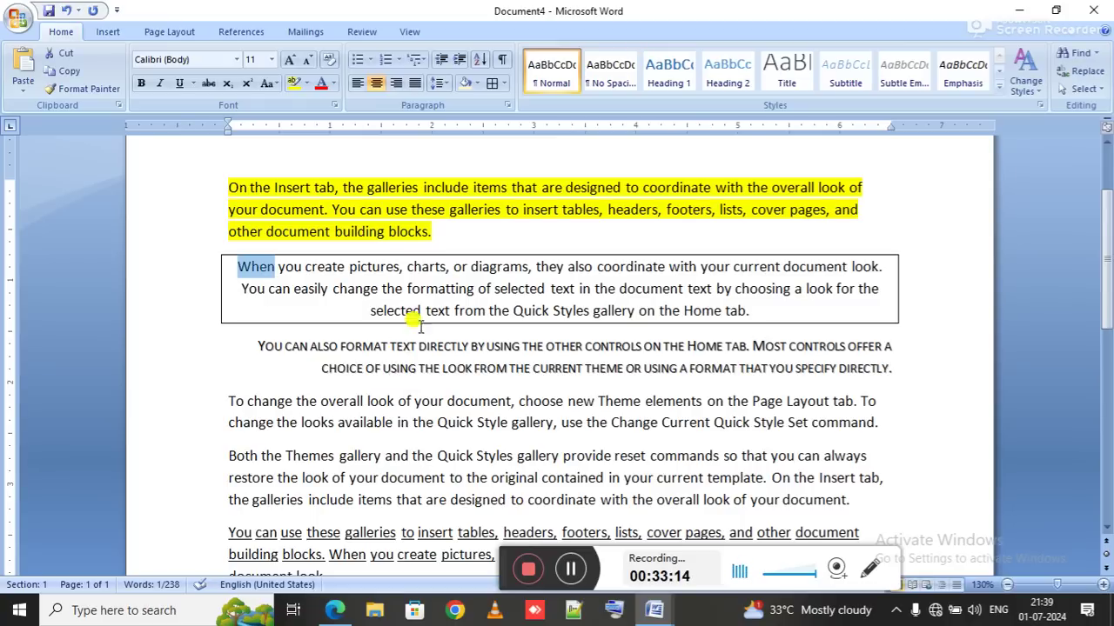
click(334, 106)
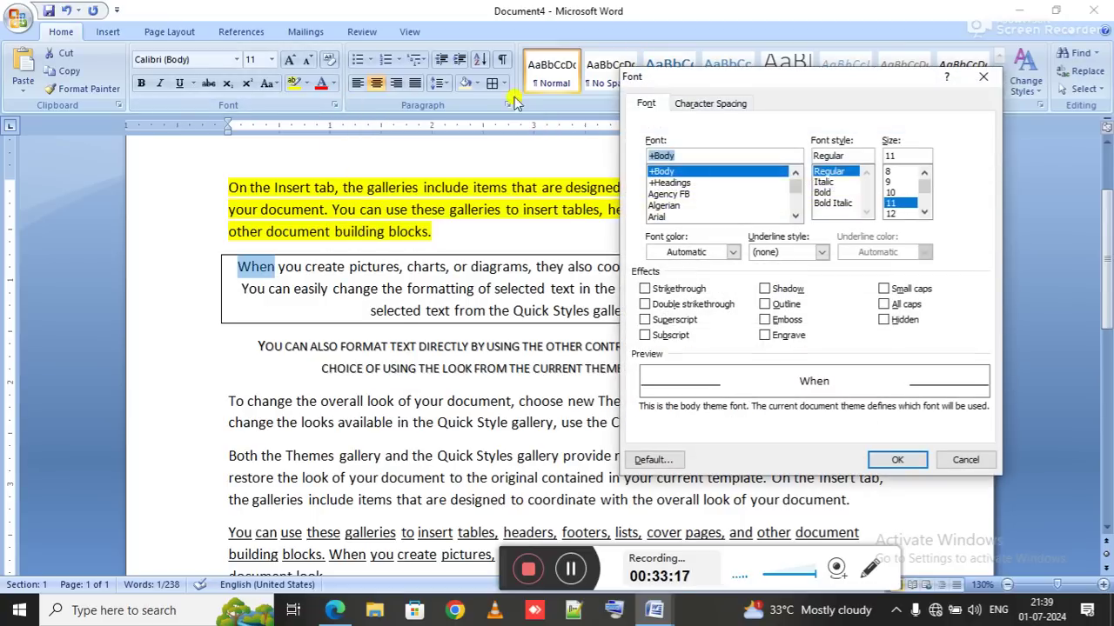
click(741, 104)
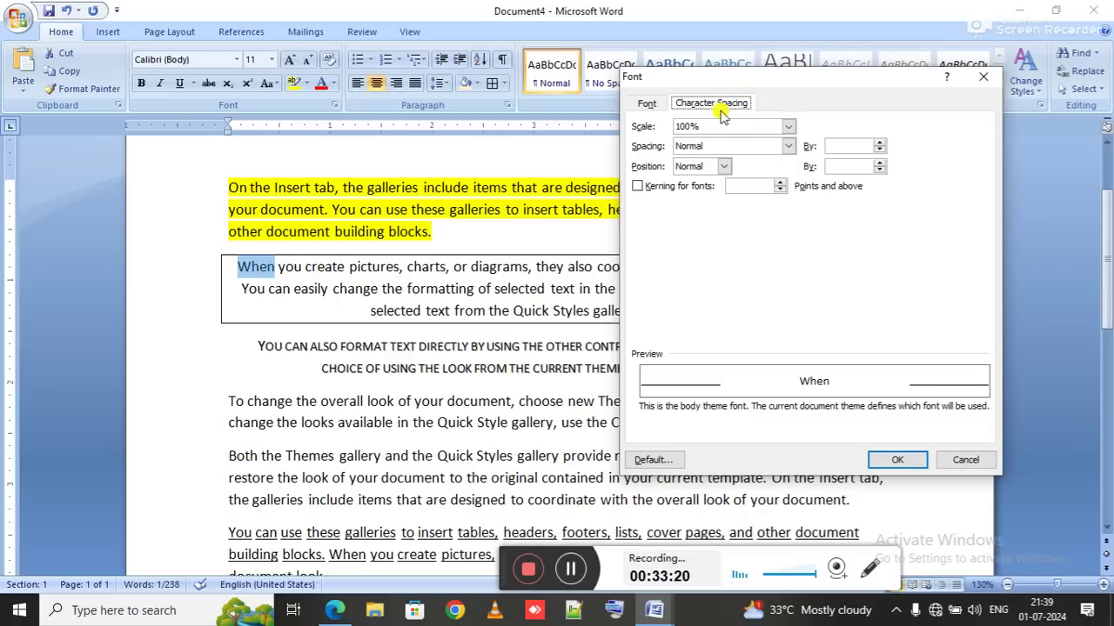
click(691, 167)
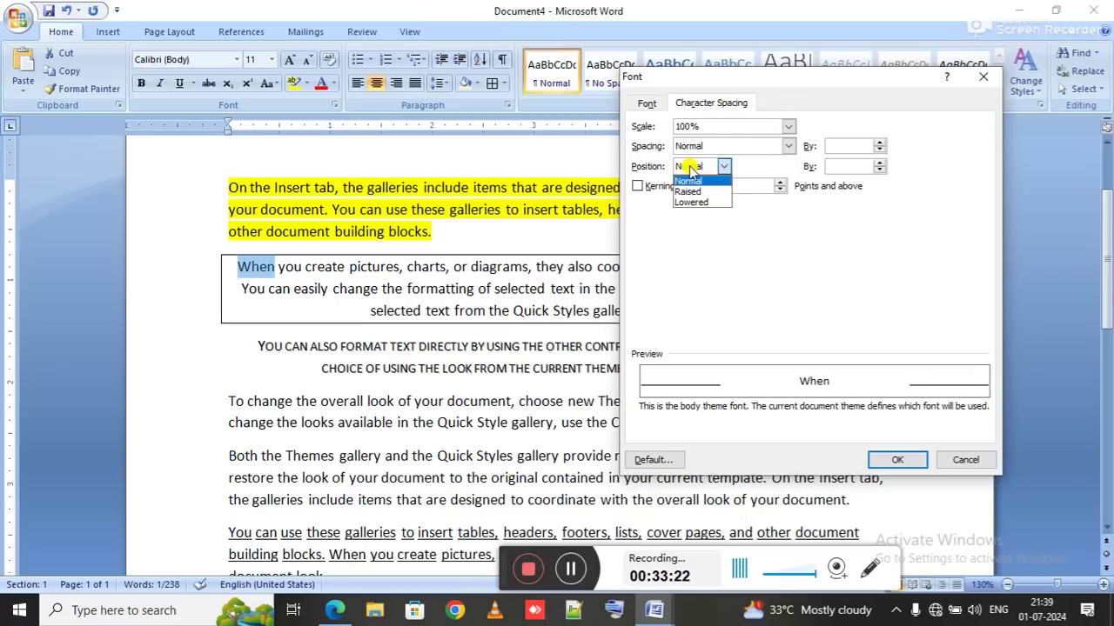
click(691, 191)
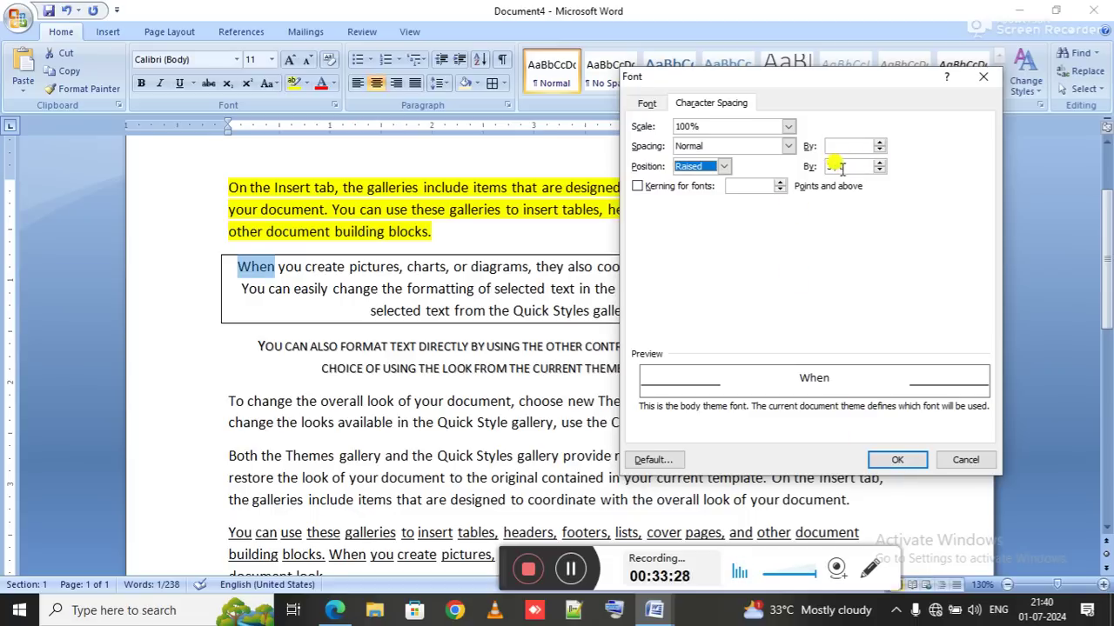
click(897, 461)
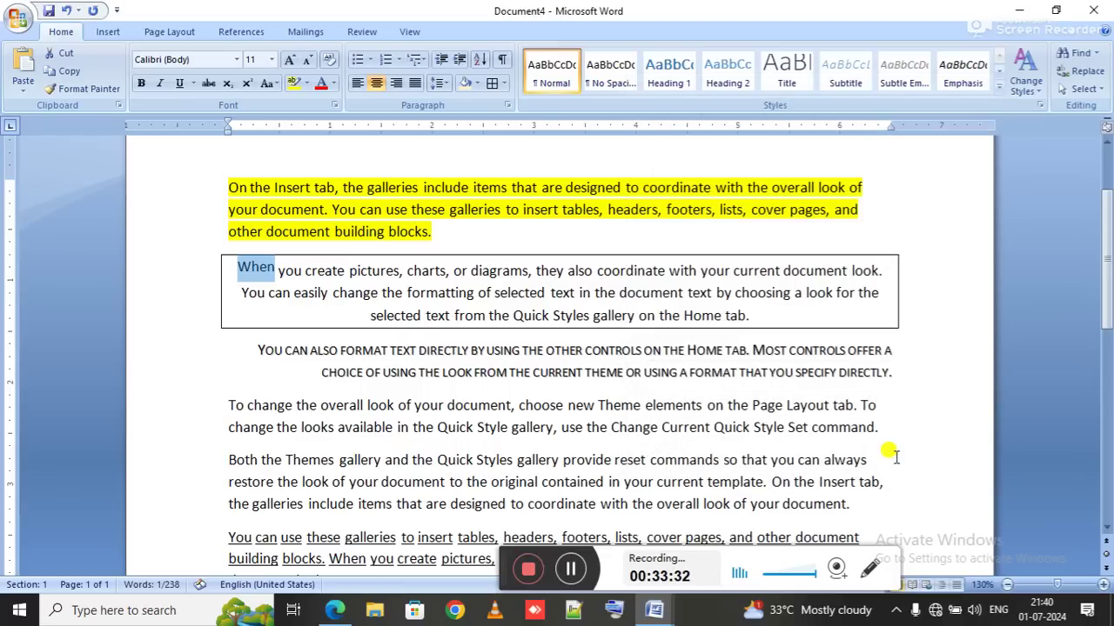
text(en)
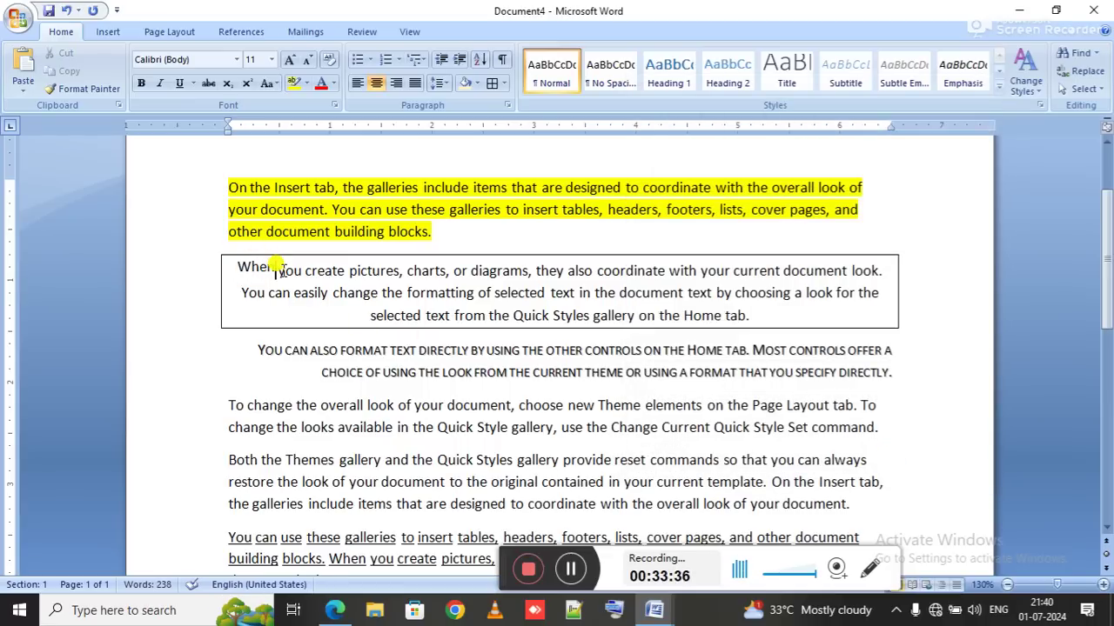
Step: Switch to the CSIR WORD ASSIGNMENTS document and read task 9 about expanding the character spacing
key(alt+Tab)
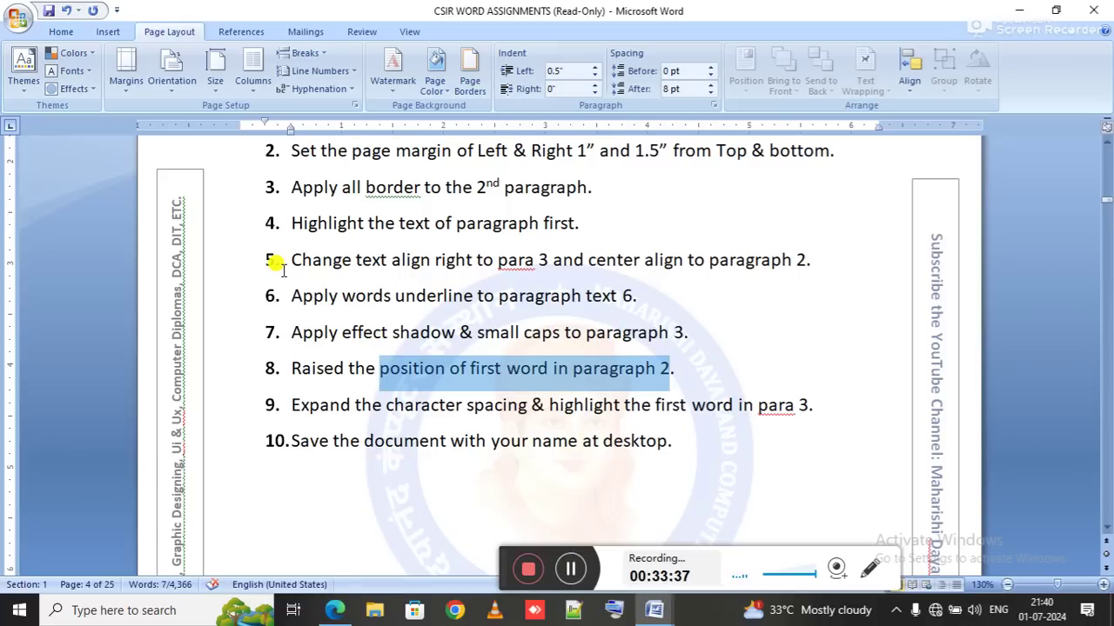
click(342, 404)
drag(342, 405, 503, 416)
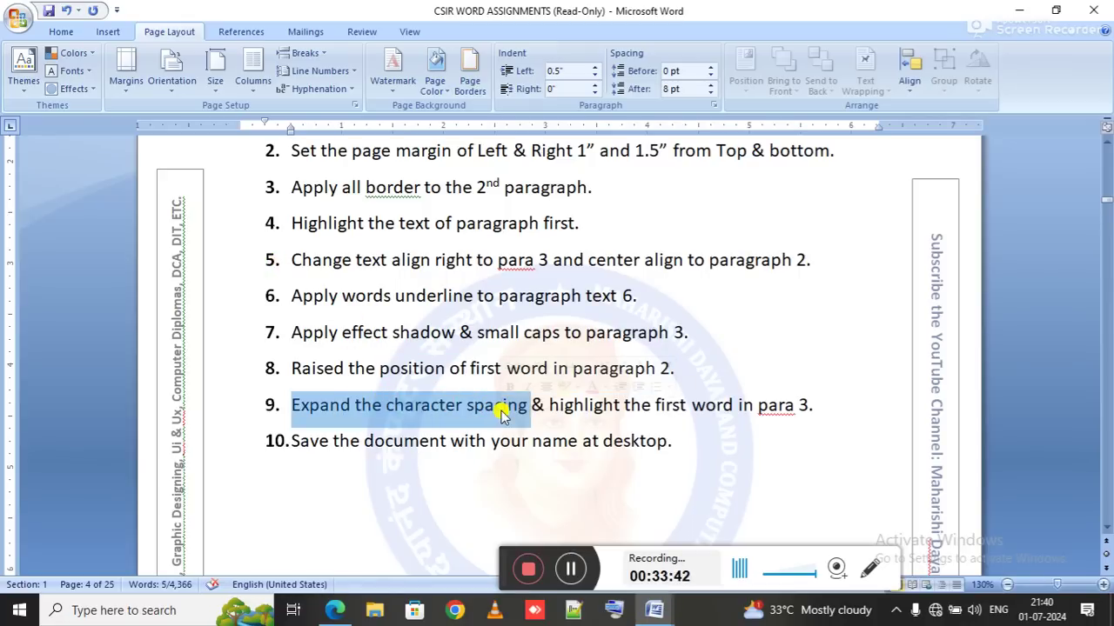
key(Left)
key(ctrl+shift+Right)
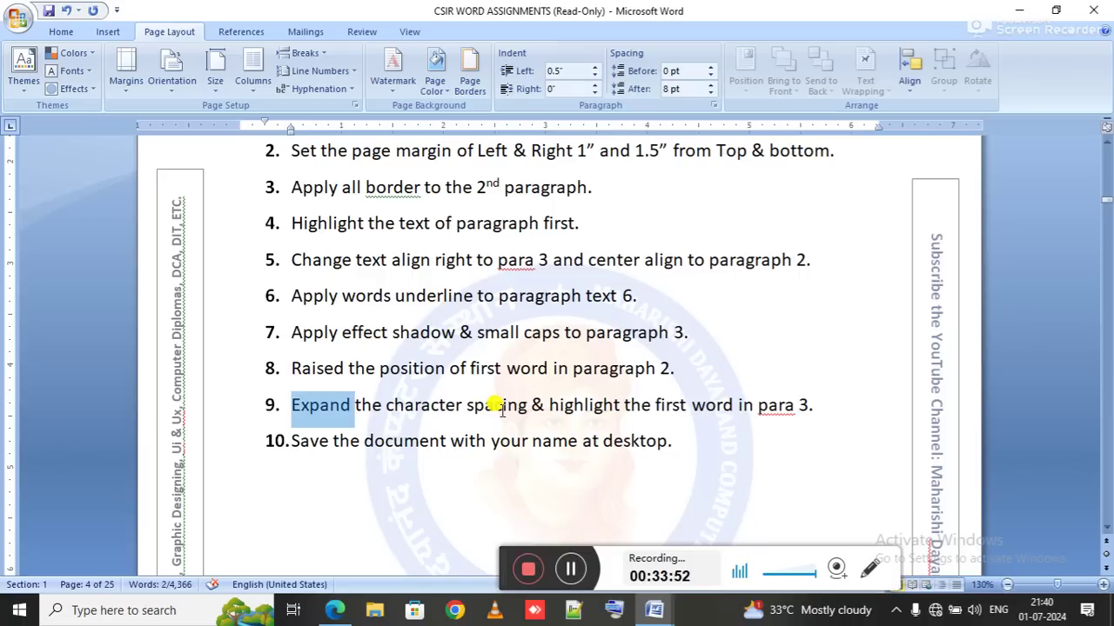
key(Right)
key(ctrl+Right)
key(ctrl+Right)
Step: Return to Document4 and set the right-aligned third paragraph's character spacing to Expanded by 1 pt
key(alt+Tab)
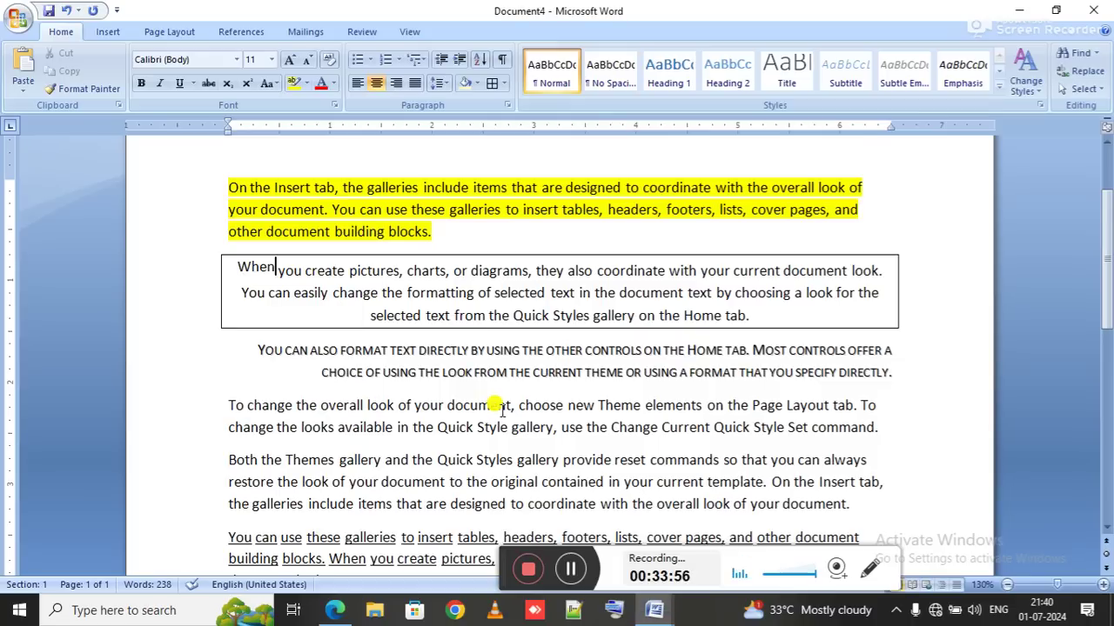
key(ctrl+shift+Down)
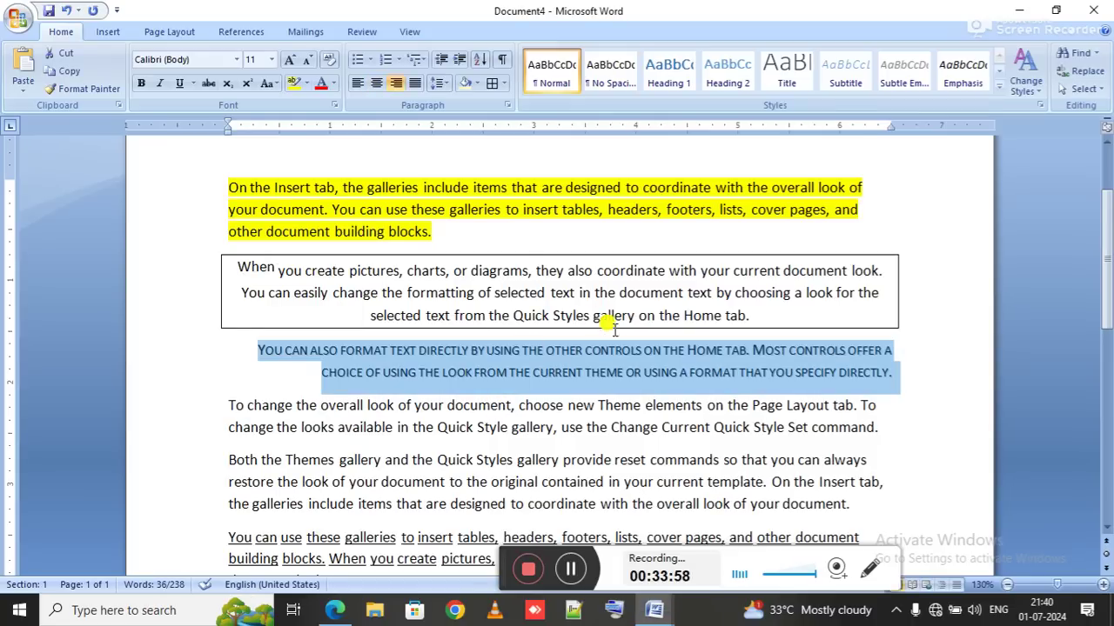
click(334, 102)
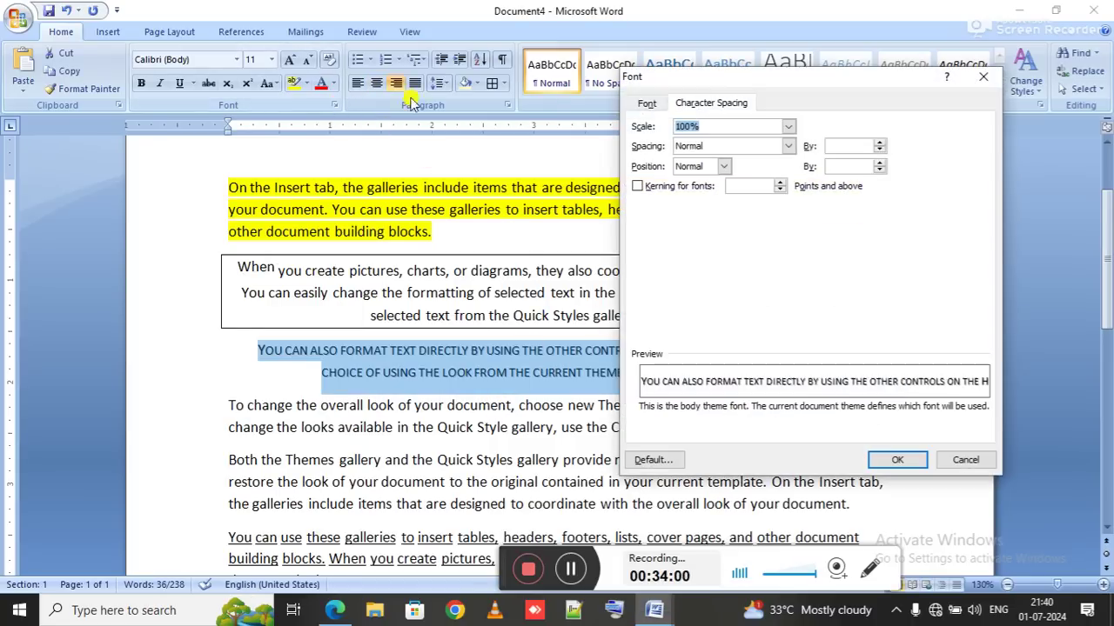
click(697, 147)
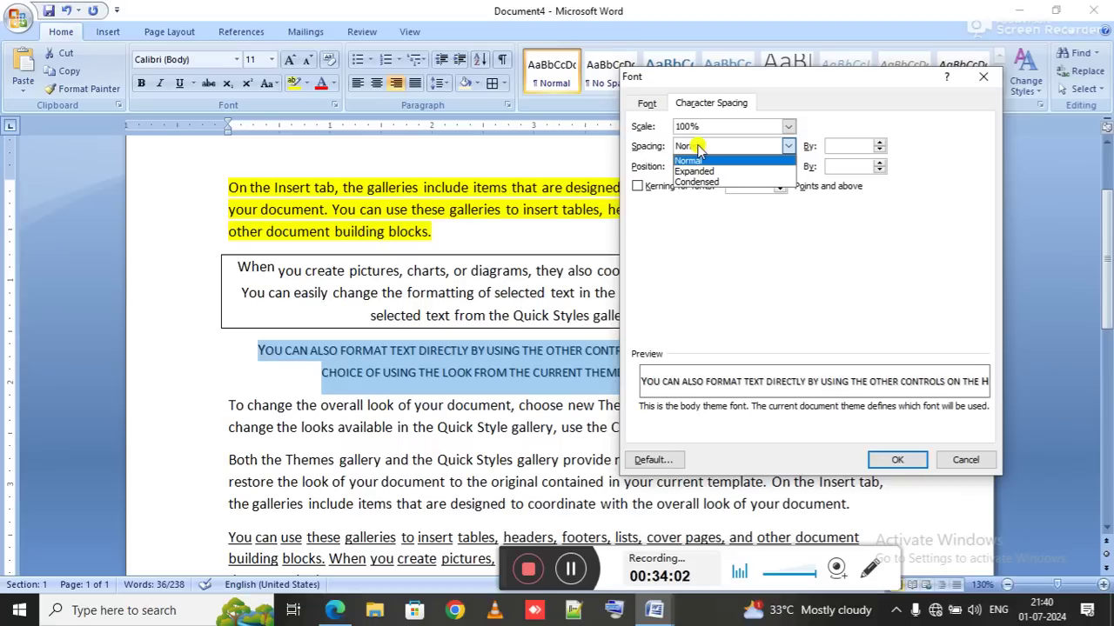
click(722, 168)
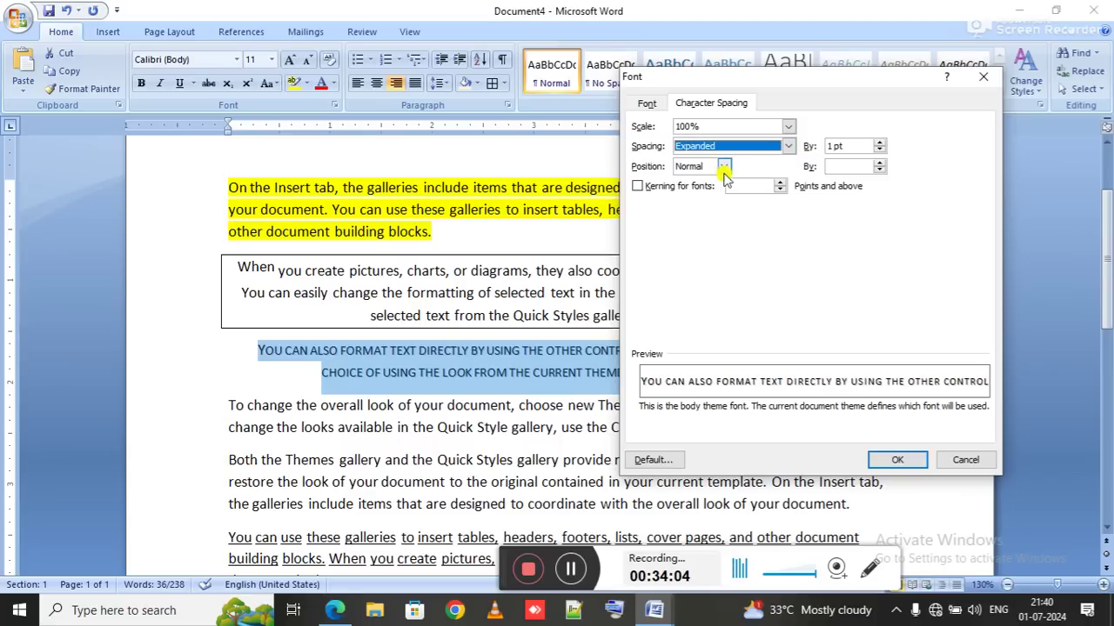
click(911, 460)
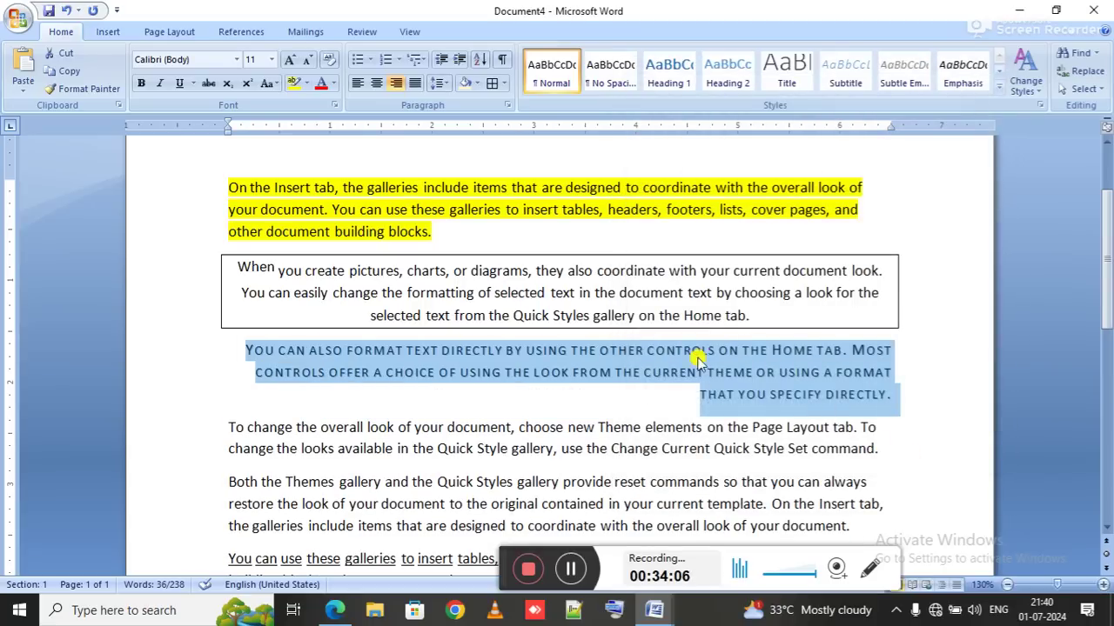
Step: Recheck the highlight part of task 9 in the assignments document and highlight Document4's third-paragraph first word, "You", in yellow
key(alt+Tab)
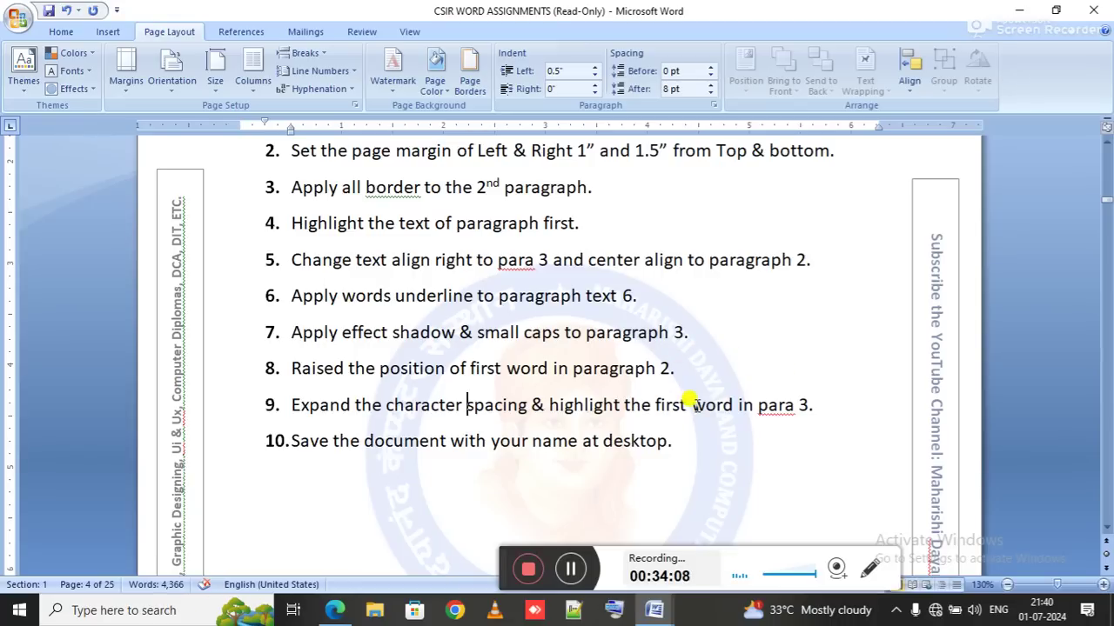
drag(558, 402, 736, 406)
key(alt+Tab)
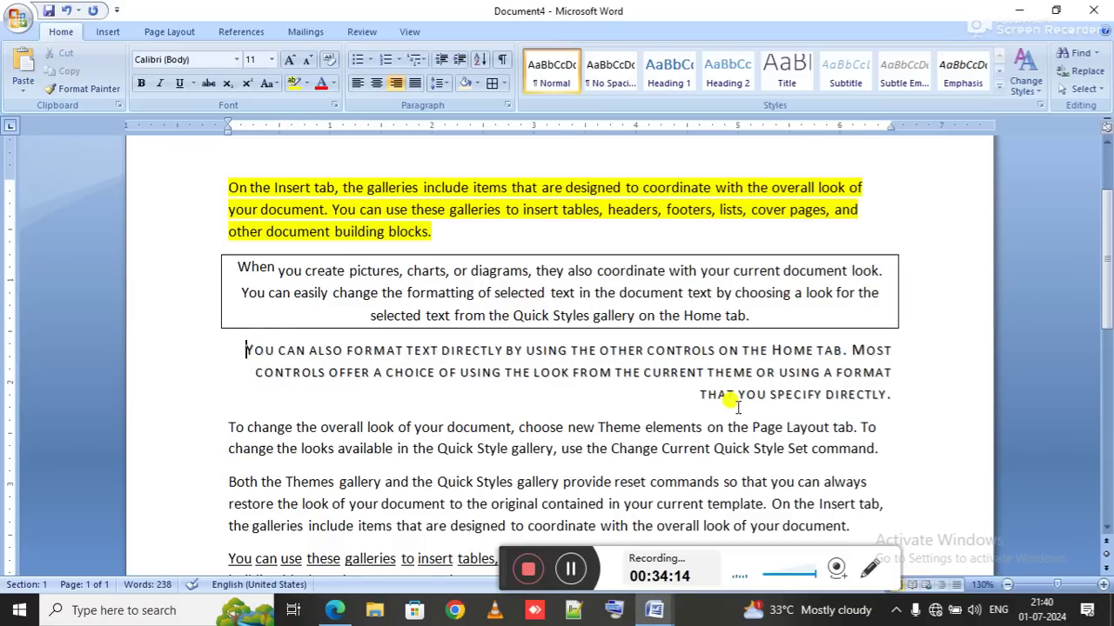
key(ctrl+shift+Right)
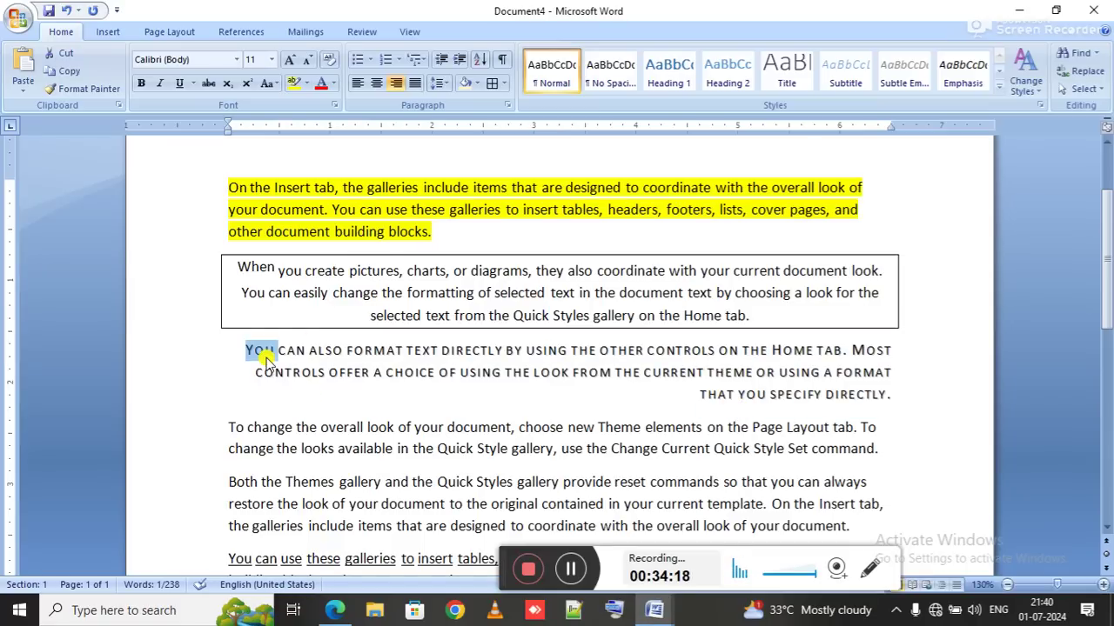
click(293, 87)
Step: Return to the CSIR WORD ASSIGNMENTS document and check the end of task 9 and the saving instruction in task 10
key(alt+Tab)
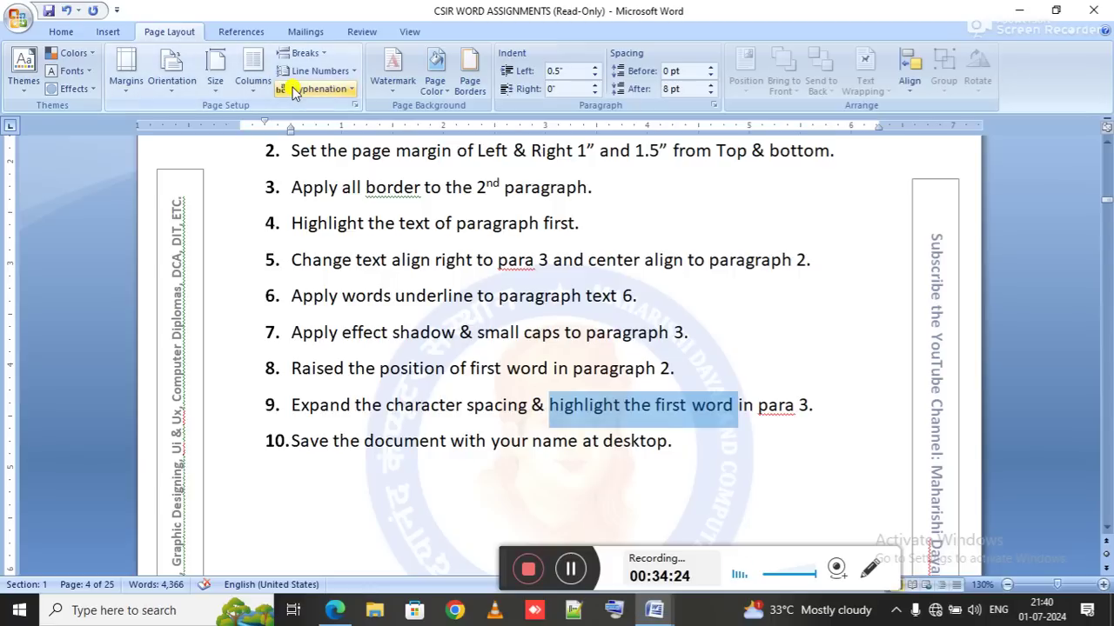
key(Right)
key(Right)
key(Right)
key(Right)
key(ctrl+Right)
Step: Save Document4 on the Desktop as a Word Document, using the student's first name as the file name
key(alt+Tab)
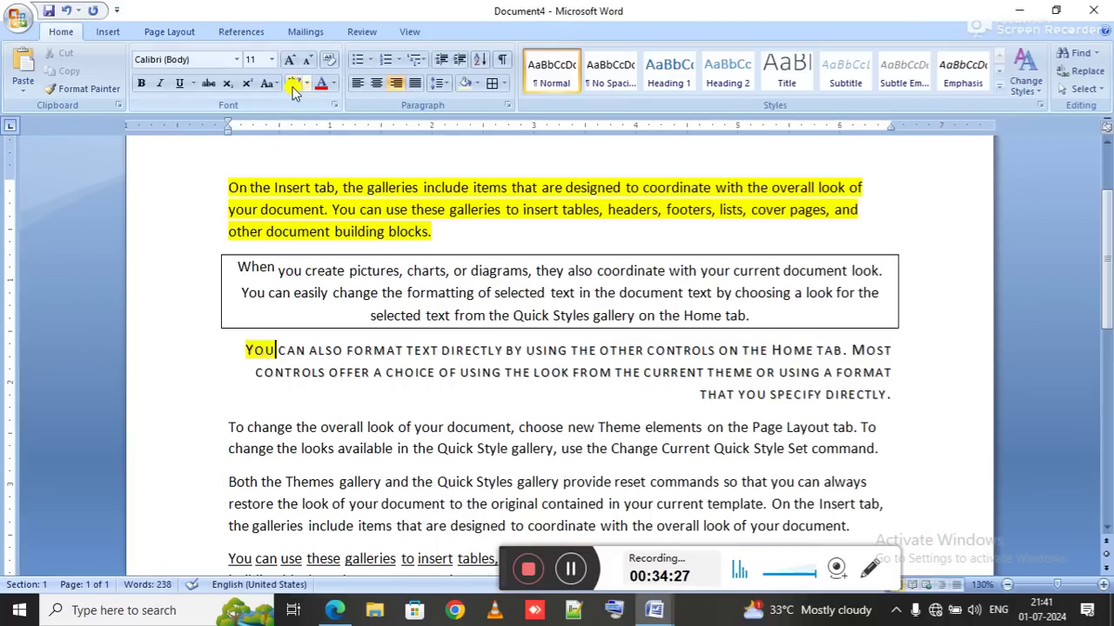
click(19, 18)
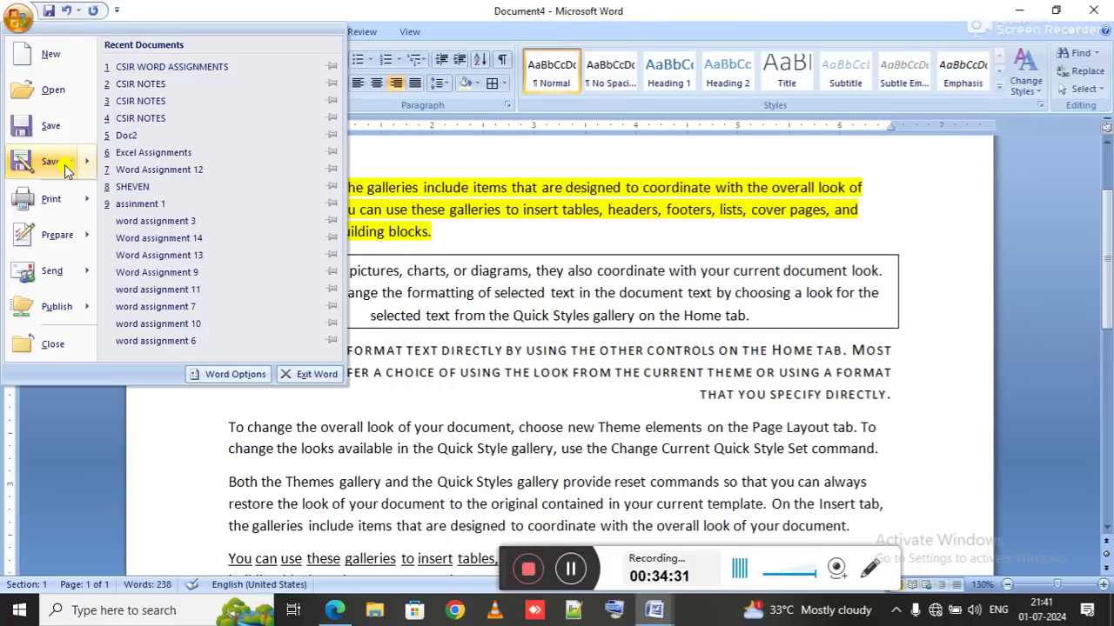
mouse_move(68, 170)
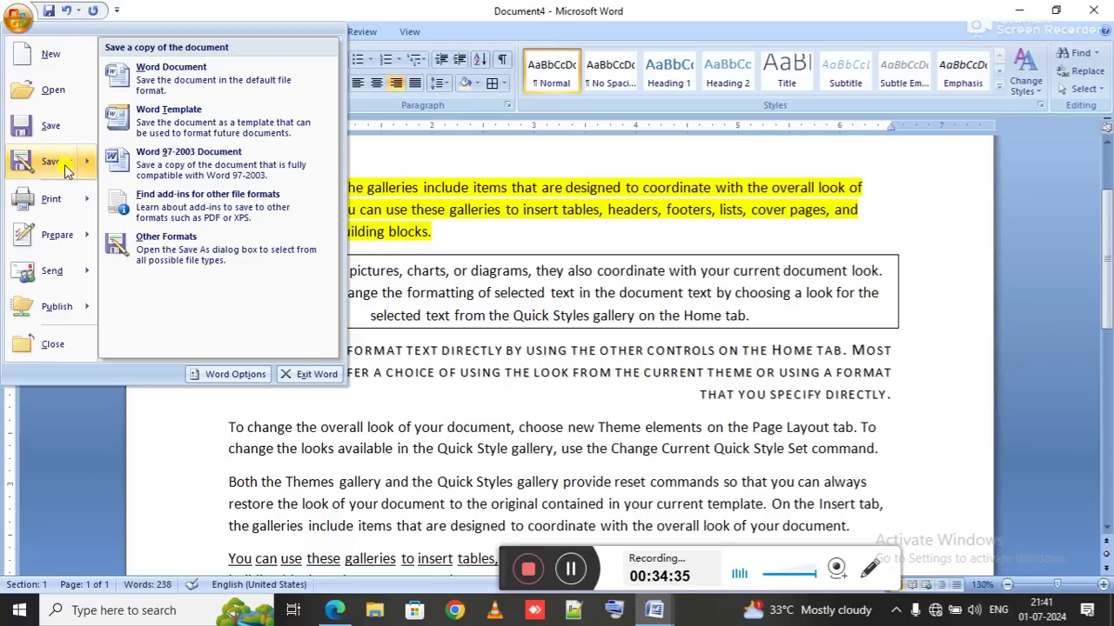
click(53, 161)
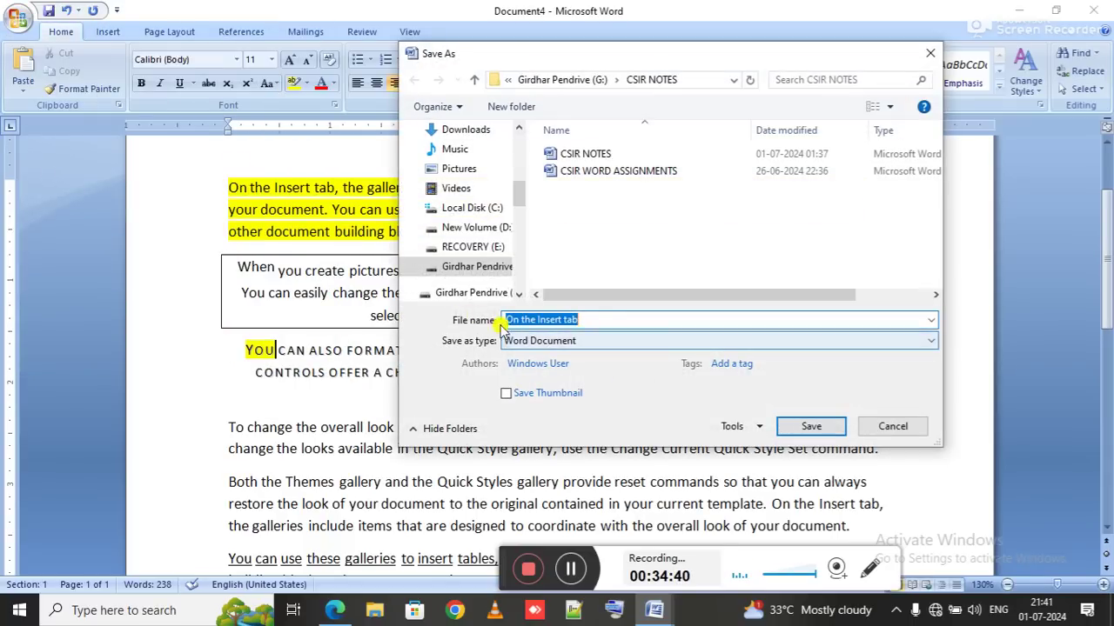
text(d)
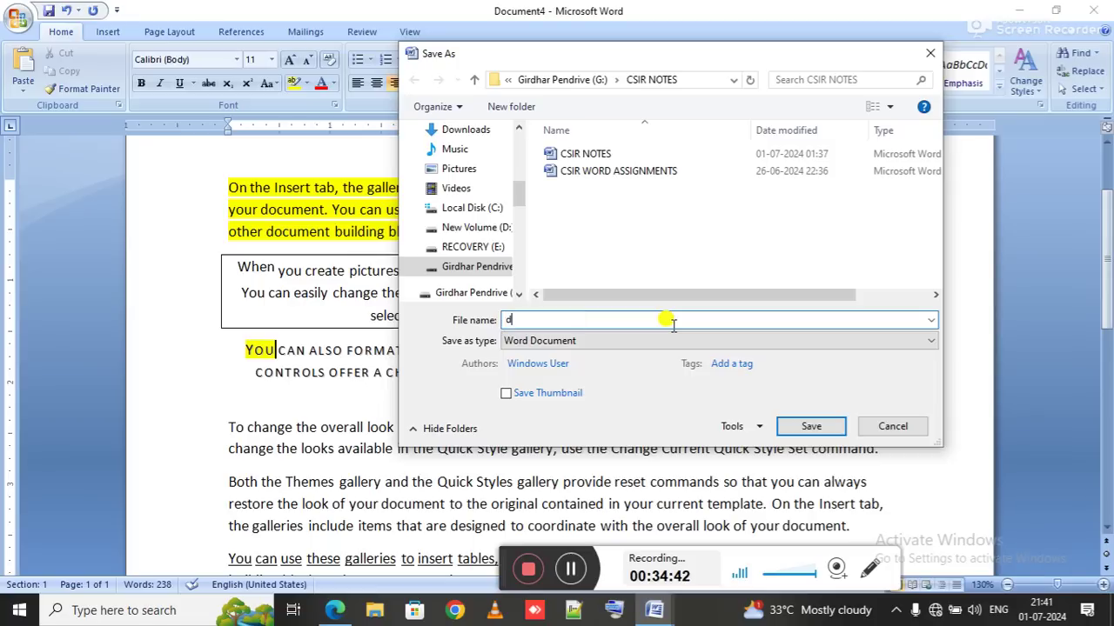
text(DEEP)
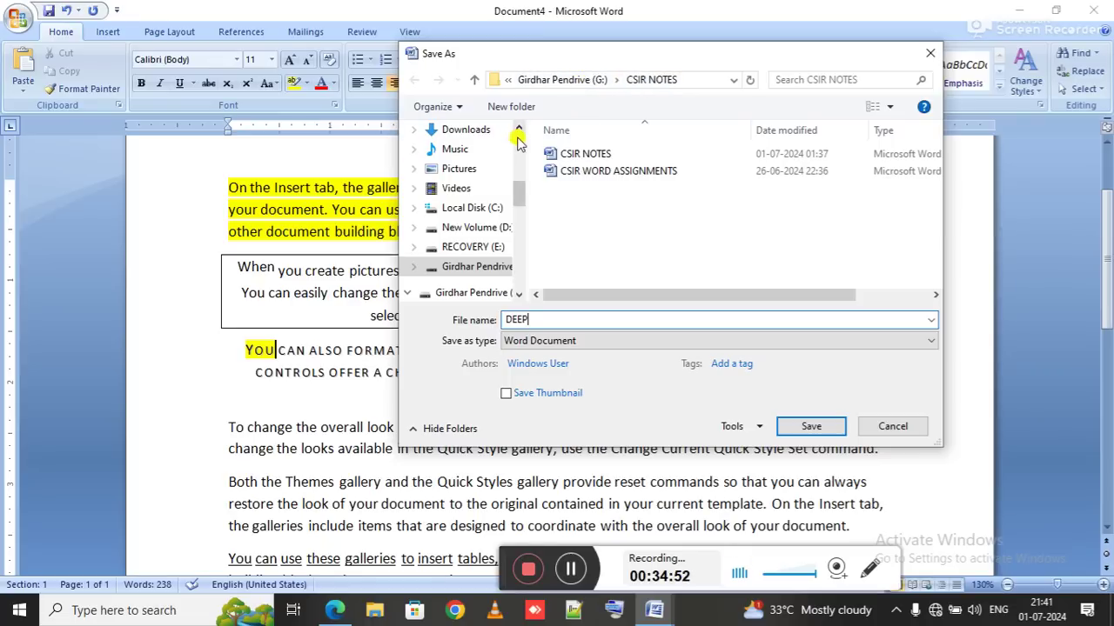
scroll(483, 190, up, 3)
click(459, 273)
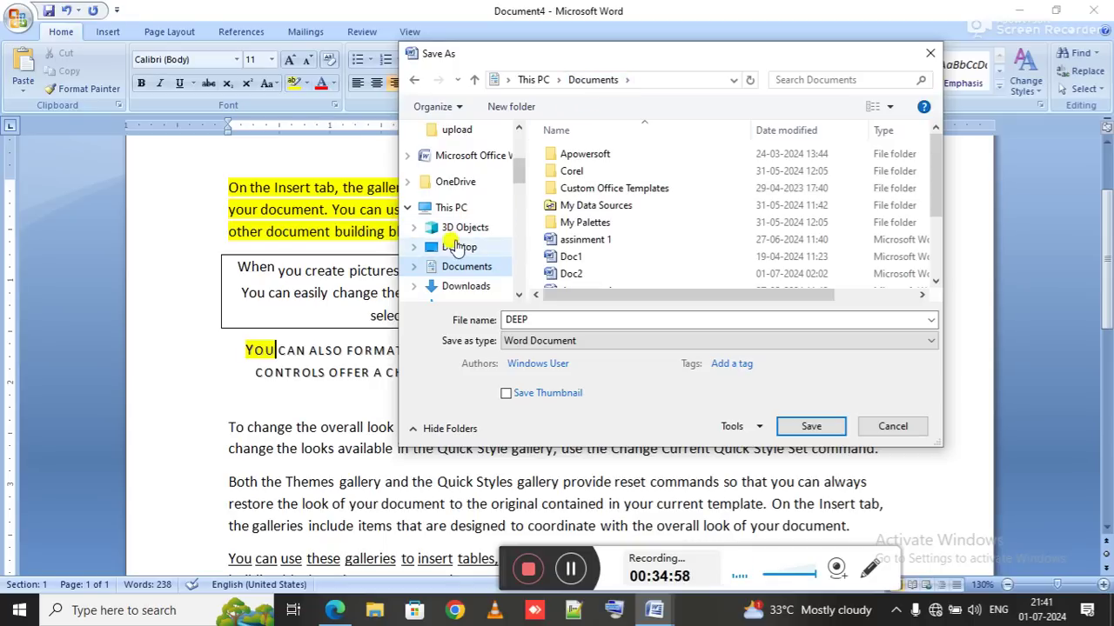
click(459, 251)
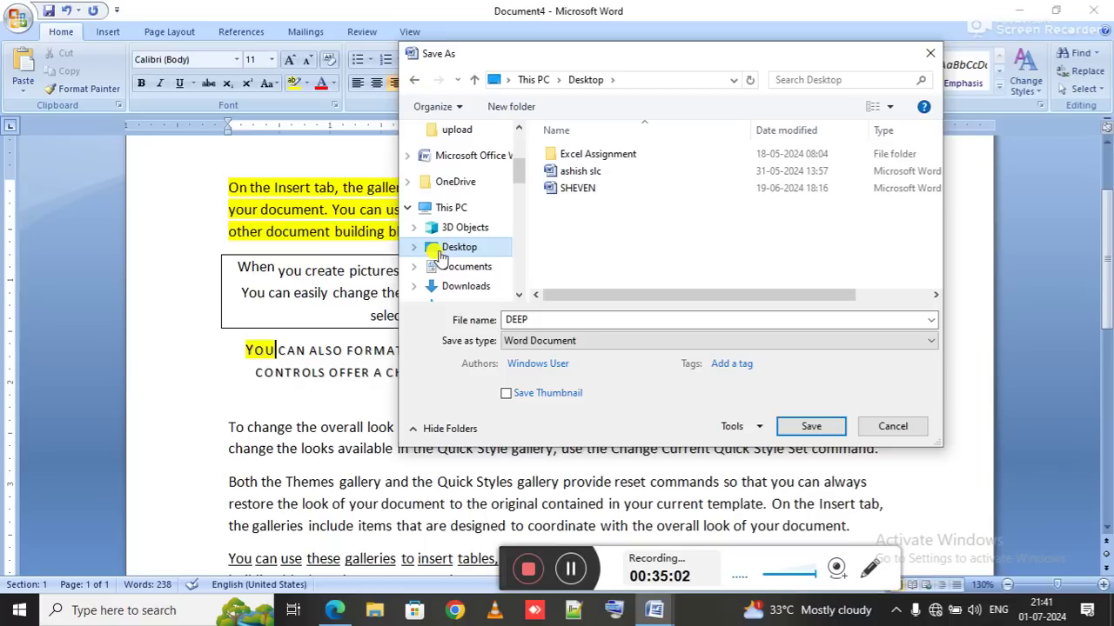
double_click(537, 320)
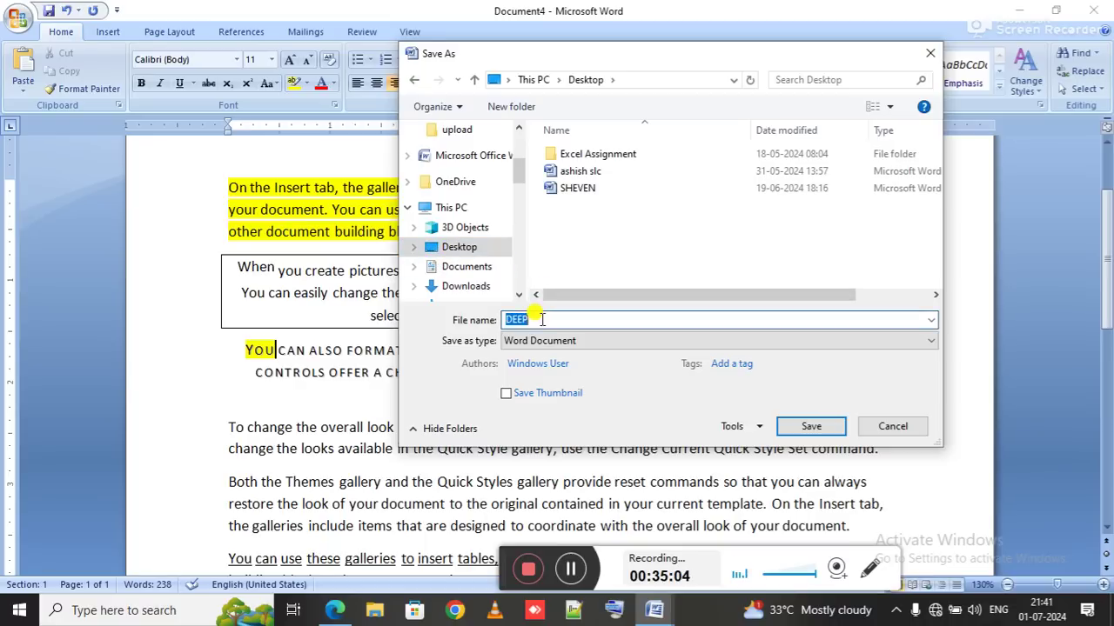
click(790, 427)
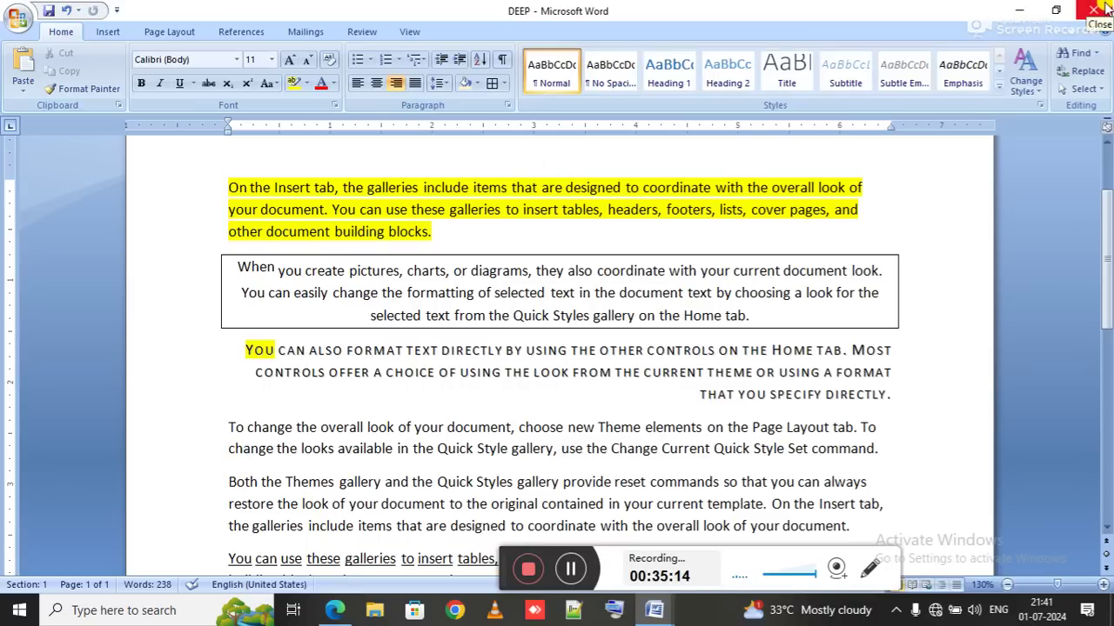
Step: Close the saved document and move on in the assignments document to the assignment with the =RAND(4,2) command
click(1102, 8)
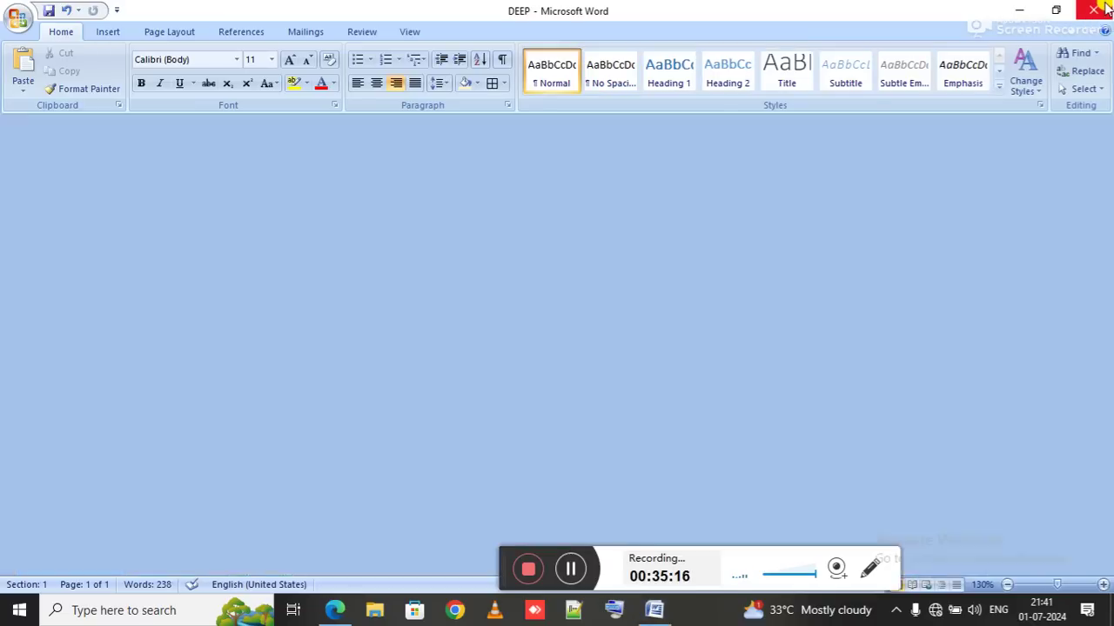
scroll(662, 433, down, 15)
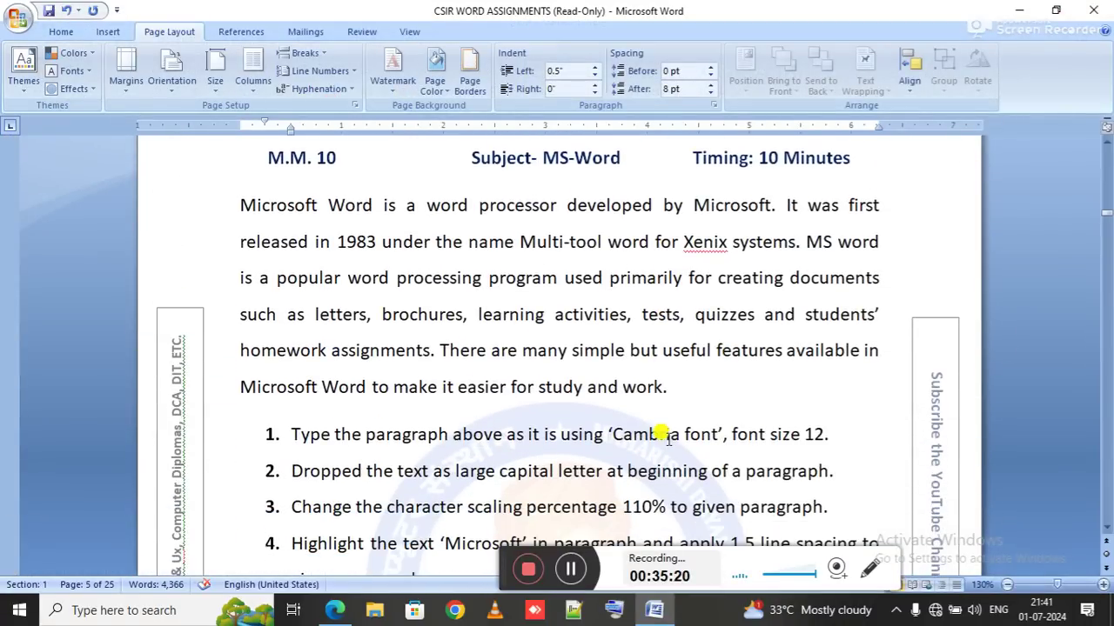
scroll(663, 432, down, 15)
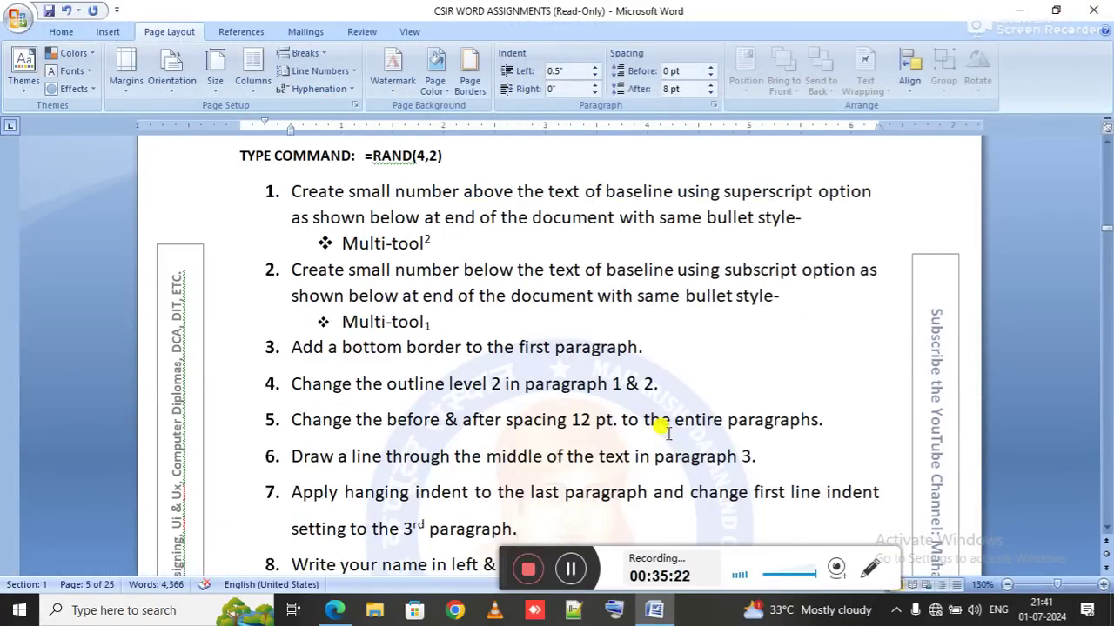